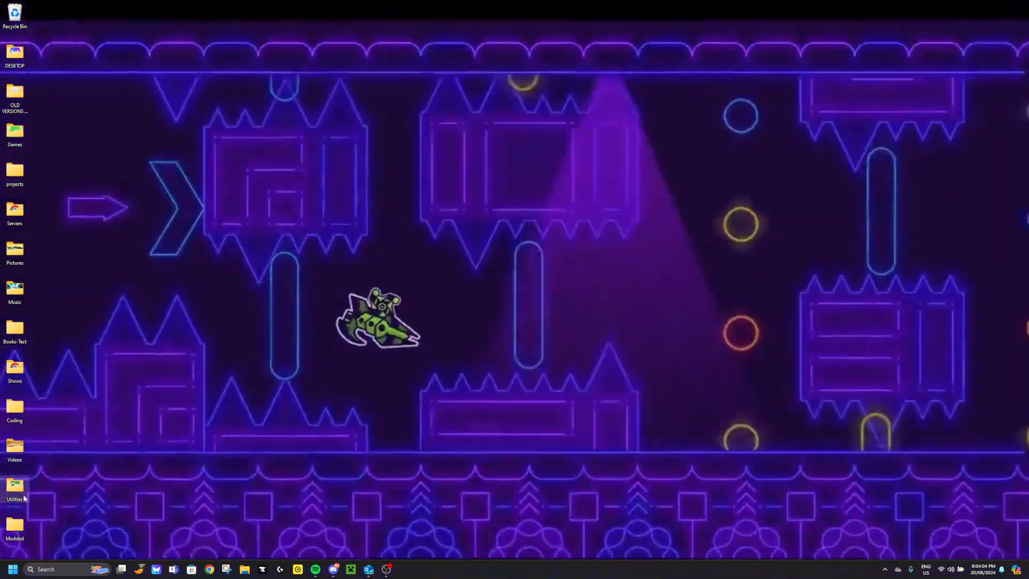
# Open the Utilities folder on the desktop, launch OpenToonz from its shortcut and clear the folder window away.
pyautogui.doubleClick(23, 494)
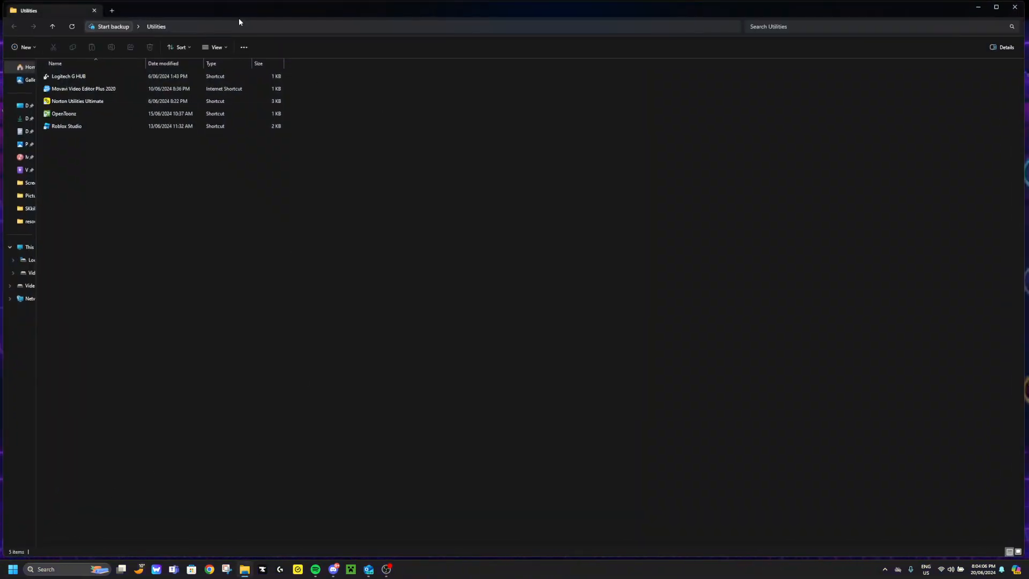
pyautogui.moveTo(256, 10); pyautogui.dragTo(256, 106)
pyautogui.click(69, 210)
pyautogui.doubleClick(190, 212)
pyautogui.click(978, 104)
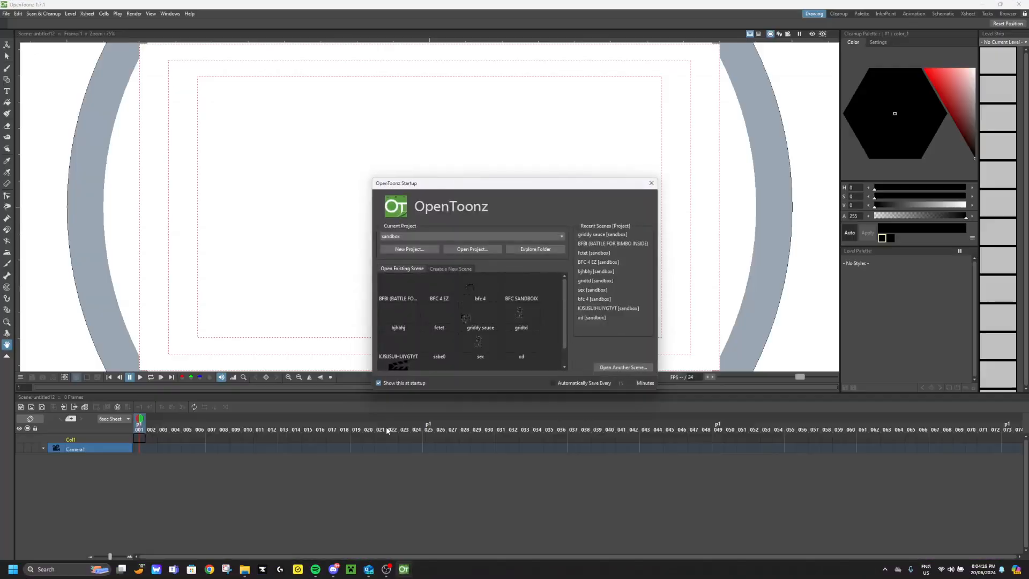
# Create a new scene named "tutorial" in the sandbox project.
pyautogui.click(450, 268)
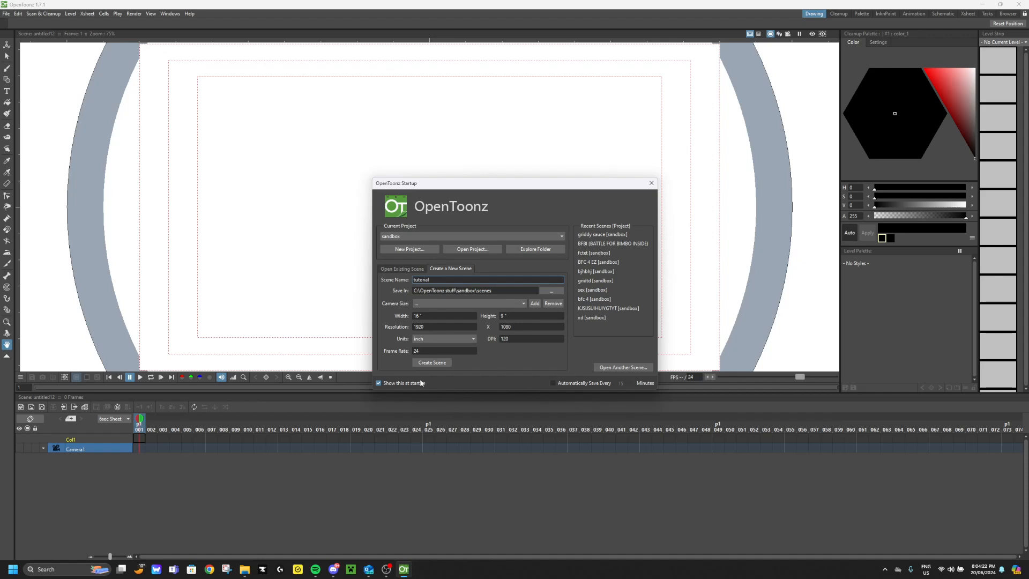
pyautogui.click(432, 363)
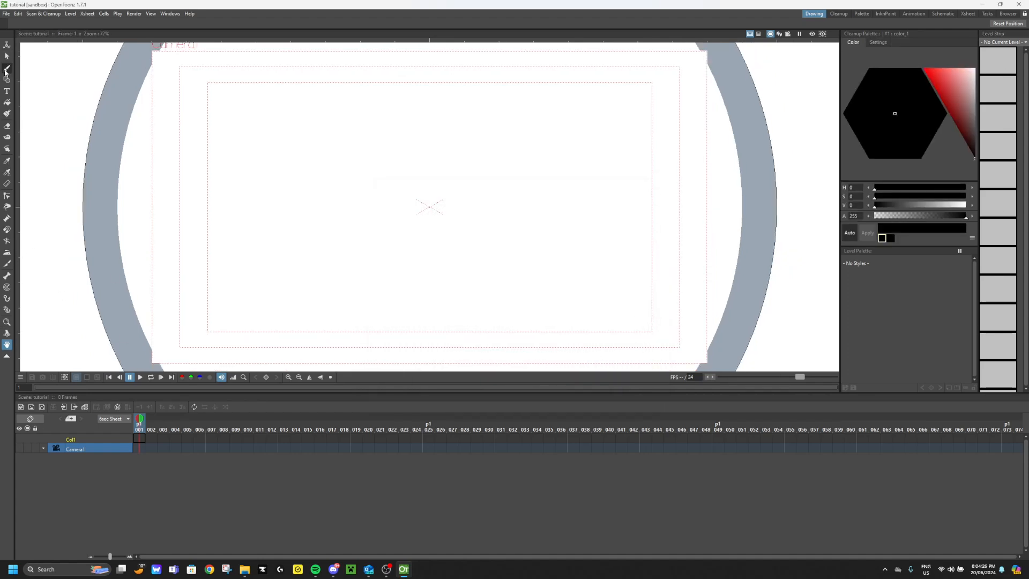
# With the Brush tool, draw a stick figure with a round face on frame 1 and another version on frame 2.
pyautogui.click(6, 69)
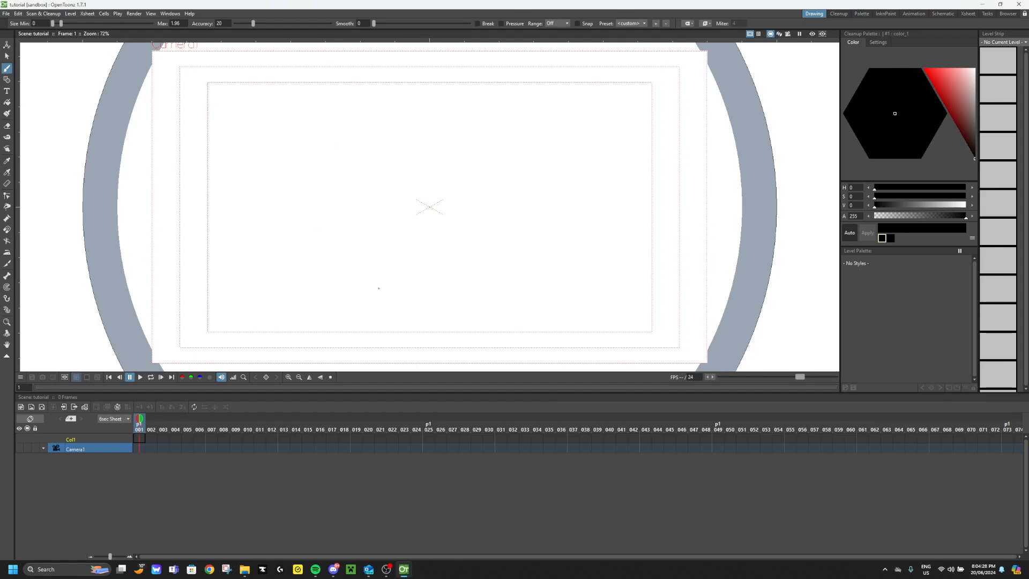
pyautogui.moveTo(275, 262); pyautogui.dragTo(277, 318)
pyautogui.moveTo(304, 180)
pyautogui.mouseDown()
pyautogui.moveTo(230, 219)
pyautogui.moveTo(309, 251)
pyautogui.moveTo(269, 178)
pyautogui.moveTo(266, 328)
pyautogui.mouseUp()
pyautogui.hotkey('shift', '.')
pyautogui.moveTo(295, 130)
pyautogui.mouseDown()
pyautogui.moveTo(249, 242)
pyautogui.moveTo(261, 154)
pyautogui.mouseUp()
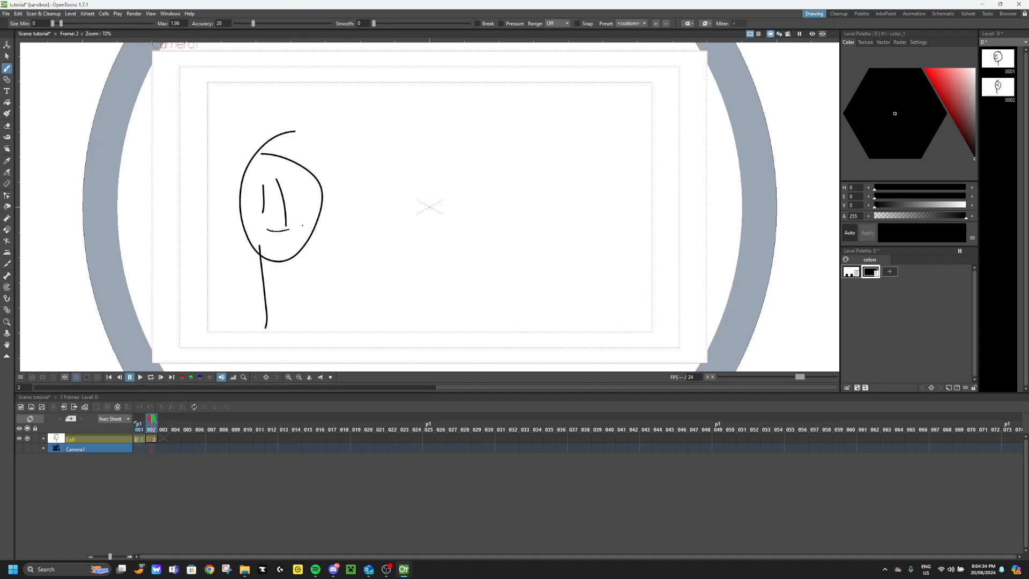
# Draw a third stick figure with a round smiling face and straight body on frame 3, and set playback to 15 FPS.
pyautogui.hotkey('shift', '.')
pyautogui.moveTo(277, 203); pyautogui.dragTo(277, 343)
pyautogui.moveTo(299, 165)
pyautogui.mouseDown()
pyautogui.moveTo(296, 184)
pyautogui.moveTo(266, 174)
pyautogui.mouseUp()
pyautogui.moveTo(245, 216); pyautogui.dragTo(253, 238)
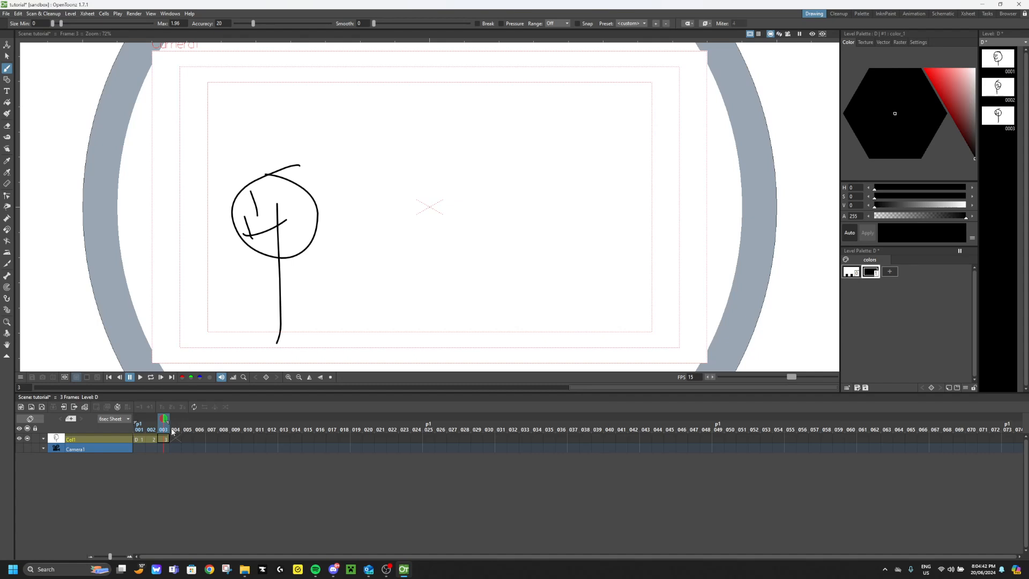
# Switch between the level's drawings and open drawing 0003 for editing on its own.
pyautogui.rightClick(163, 428)
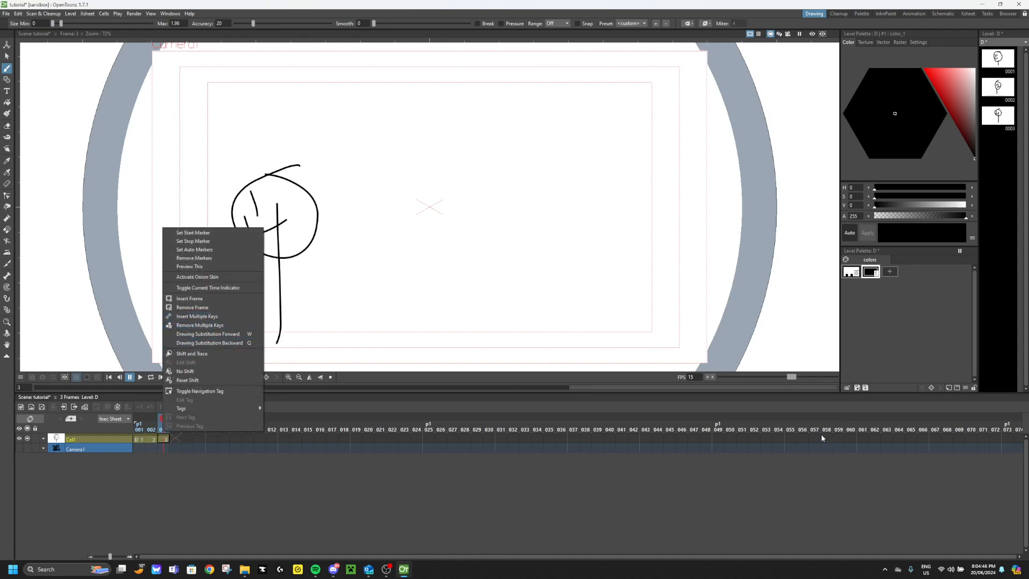
pyautogui.click(1006, 121)
pyautogui.click(1000, 62)
pyautogui.click(1002, 109)
pyautogui.click(999, 71)
pyautogui.click(998, 116)
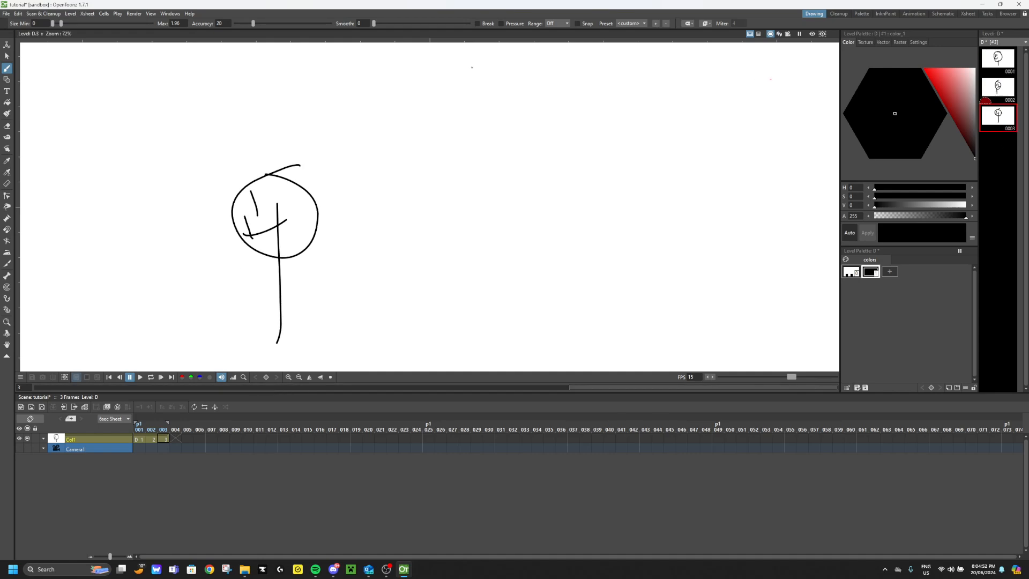
# Review the Drawing preferences and the available Default Level Type options, keeping Toonz Vector Level.
pyautogui.click(6, 14)
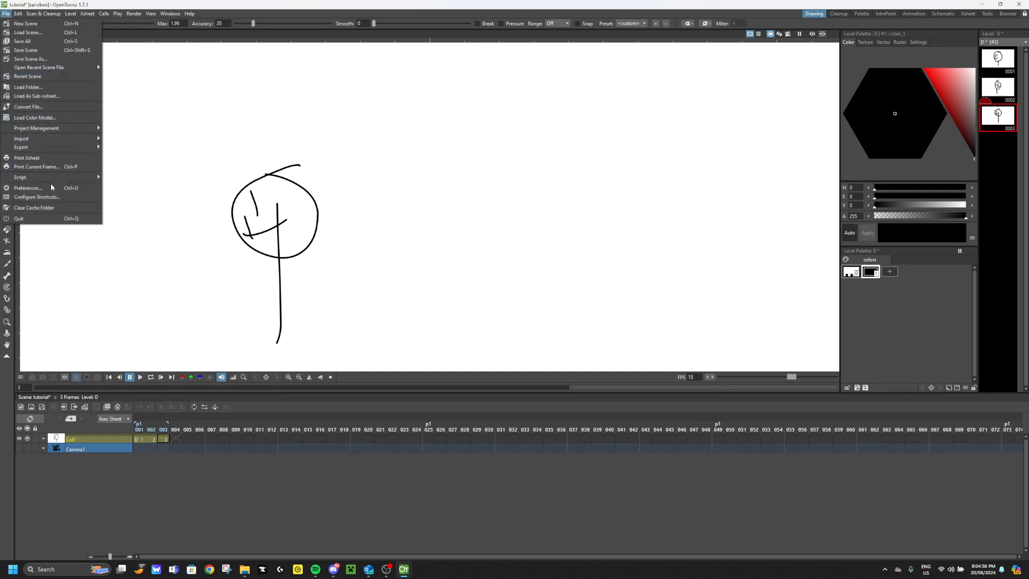
pyautogui.click(32, 188)
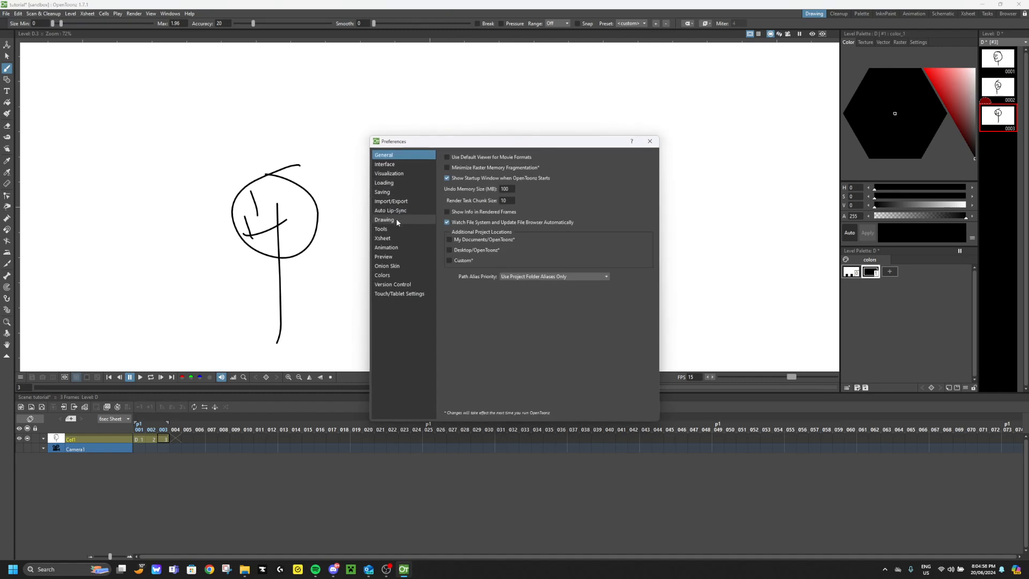
pyautogui.click(396, 219)
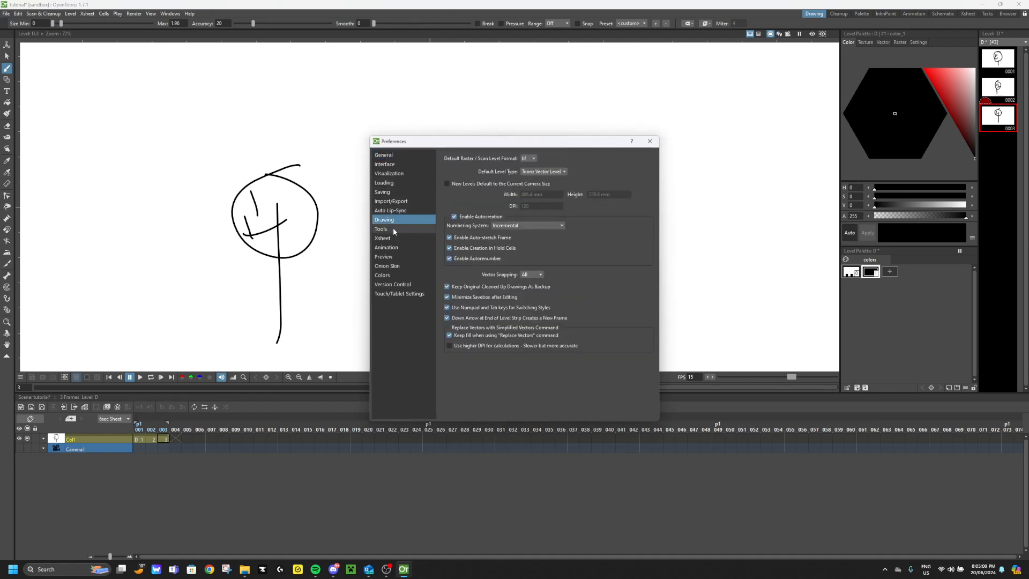
pyautogui.click(394, 238)
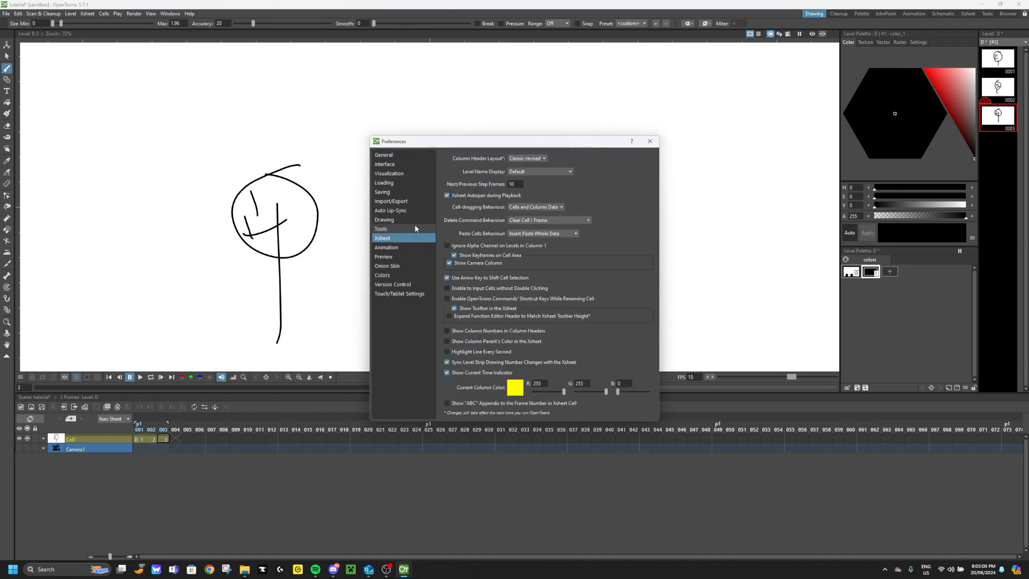
pyautogui.click(387, 234)
pyautogui.click(390, 210)
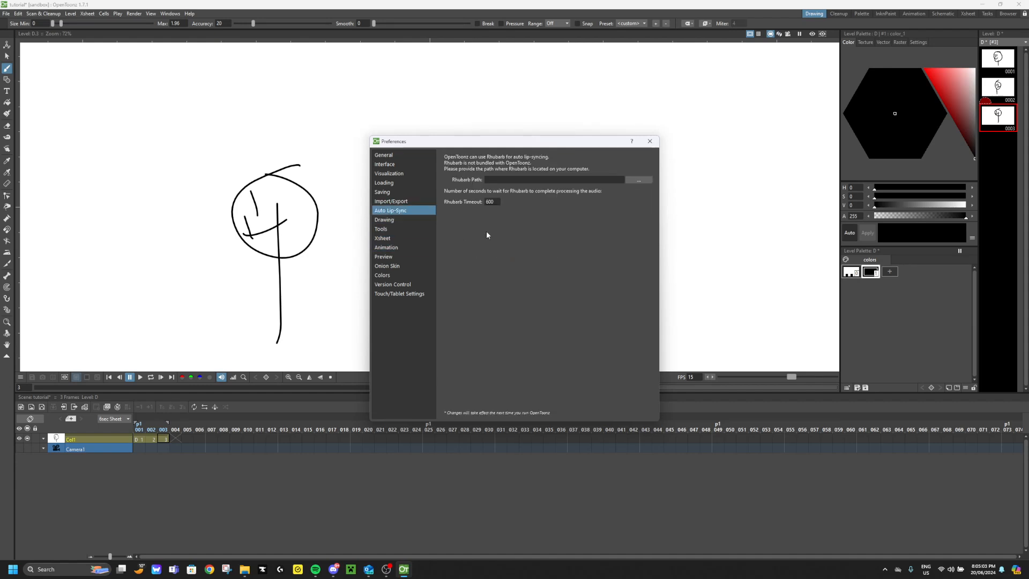
pyautogui.click(387, 219)
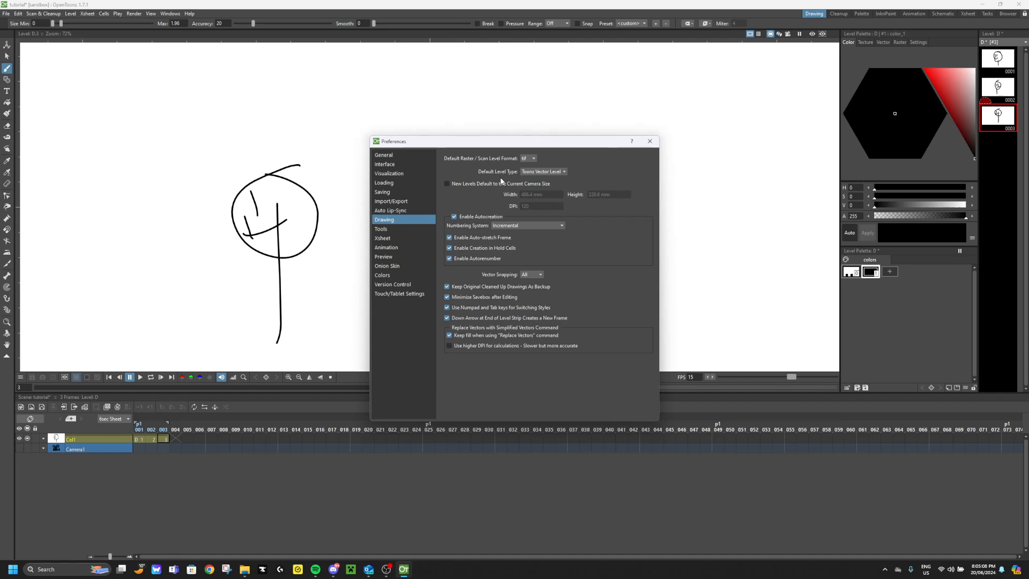
pyautogui.click(534, 172)
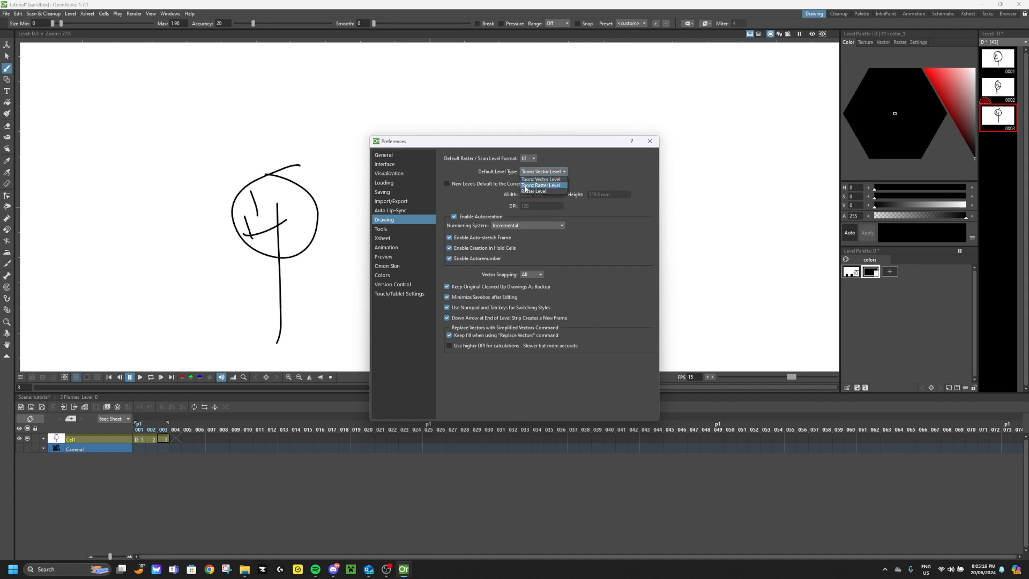
pyautogui.click(549, 173)
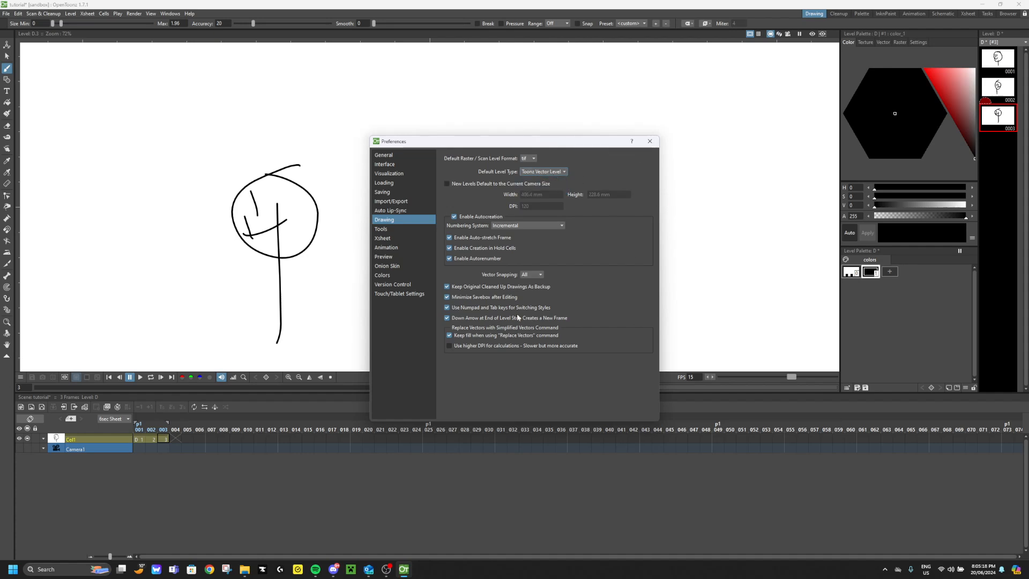
pyautogui.click(650, 142)
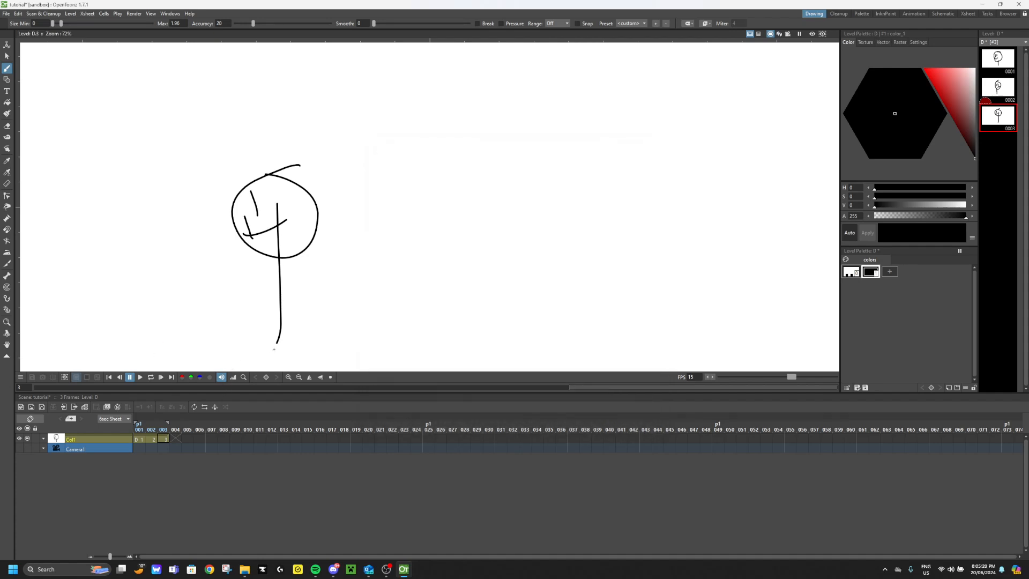
# Draw arms and legs on the stick figure in drawing 0003.
pyautogui.moveTo(276, 347); pyautogui.dragTo(295, 371)
pyautogui.scroll(-3, 270, 251)
pyautogui.scroll(4, 275, 267)
pyautogui.scroll(2, 276, 266)
pyautogui.moveTo(275, 248)
pyautogui.mouseDown()
pyautogui.moveTo(224, 343)
pyautogui.moveTo(445, 349)
pyautogui.moveTo(470, 371)
pyautogui.mouseUp()
pyautogui.scroll(-12, 377, 265)
pyautogui.scroll(2, 329, 248)
pyautogui.scroll(7, 328, 247)
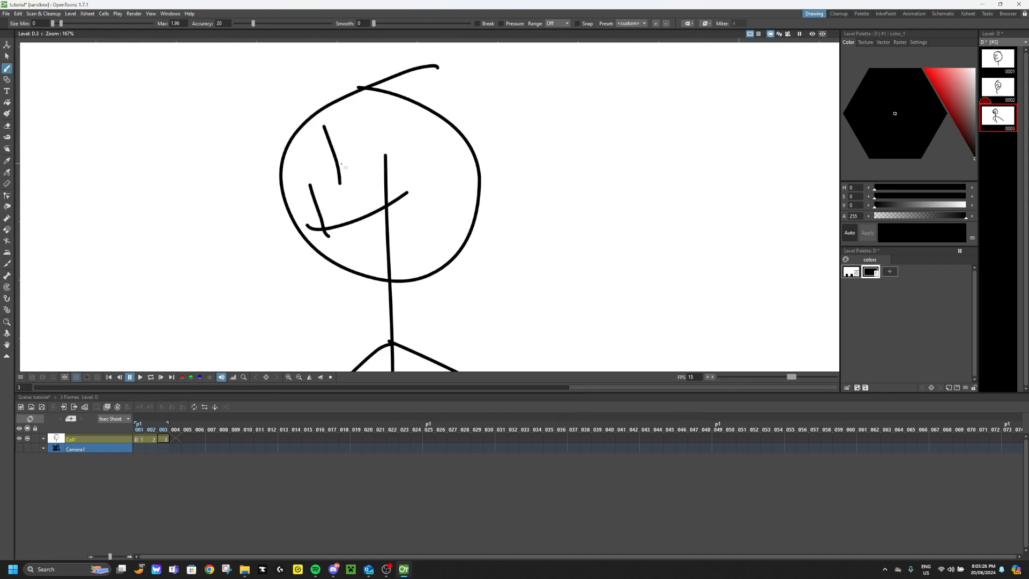
# Add eyebrows and a wide open mouth with a line through it to the face in drawing 0003.
pyautogui.scroll(-6, 332, 263)
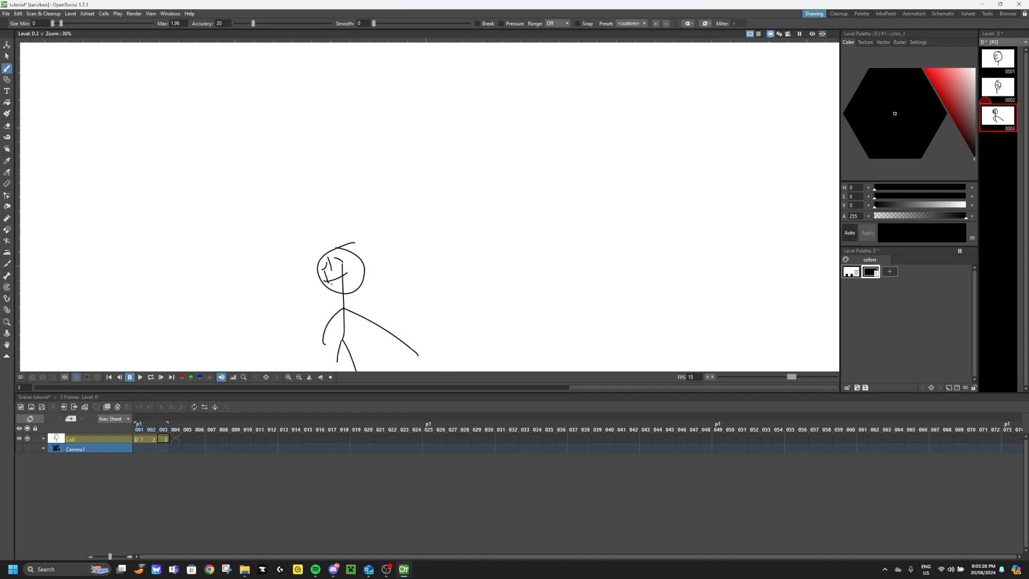
pyautogui.scroll(6, 346, 278)
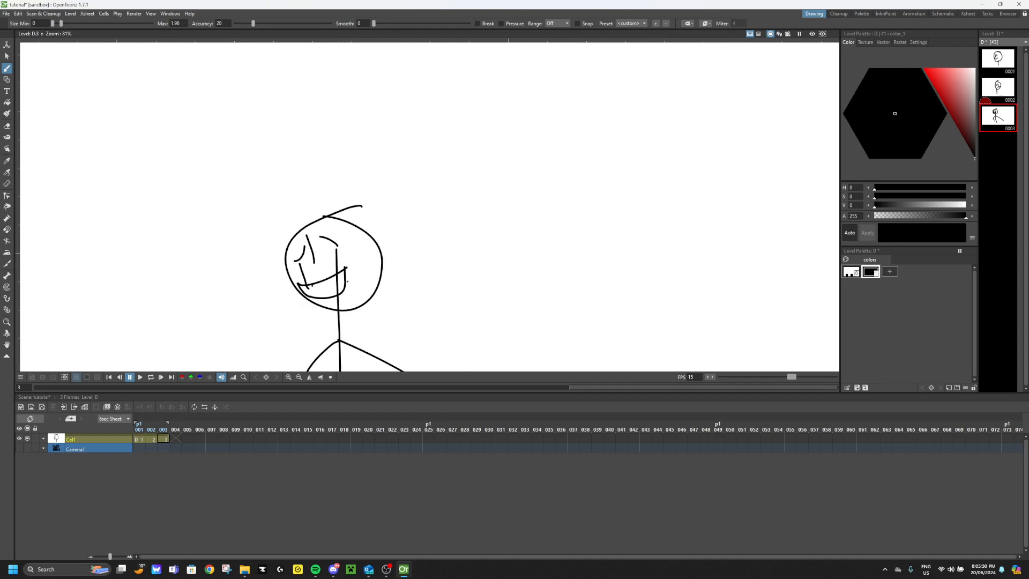
pyautogui.moveTo(345, 280); pyautogui.dragTo(268, 304)
pyautogui.scroll(-6, 329, 289)
pyautogui.scroll(-2, 278, 278)
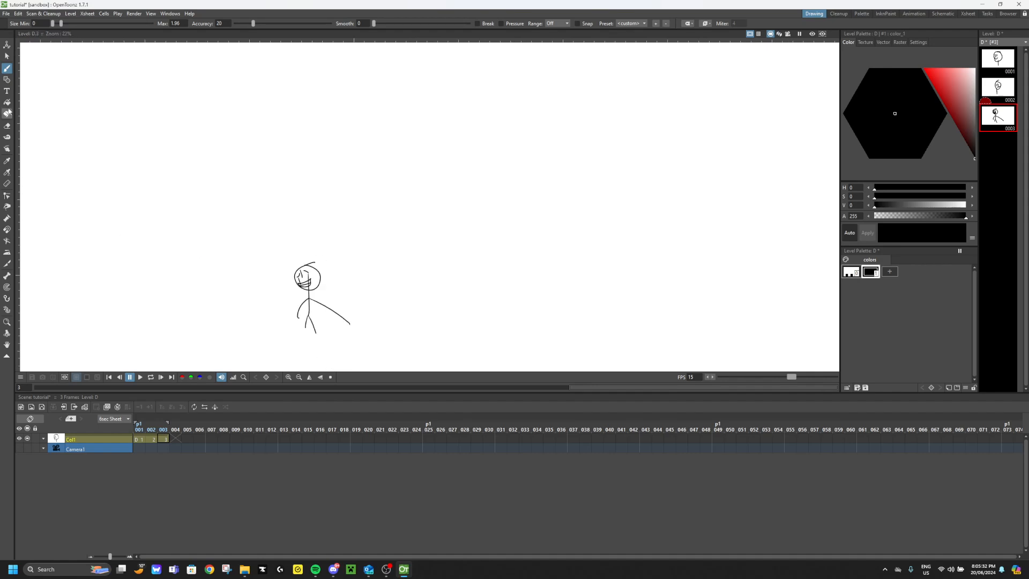
# Examine the line quality of drawing 0003 both close up and from far away.
pyautogui.click(7, 80)
pyautogui.scroll(3, 261, 133)
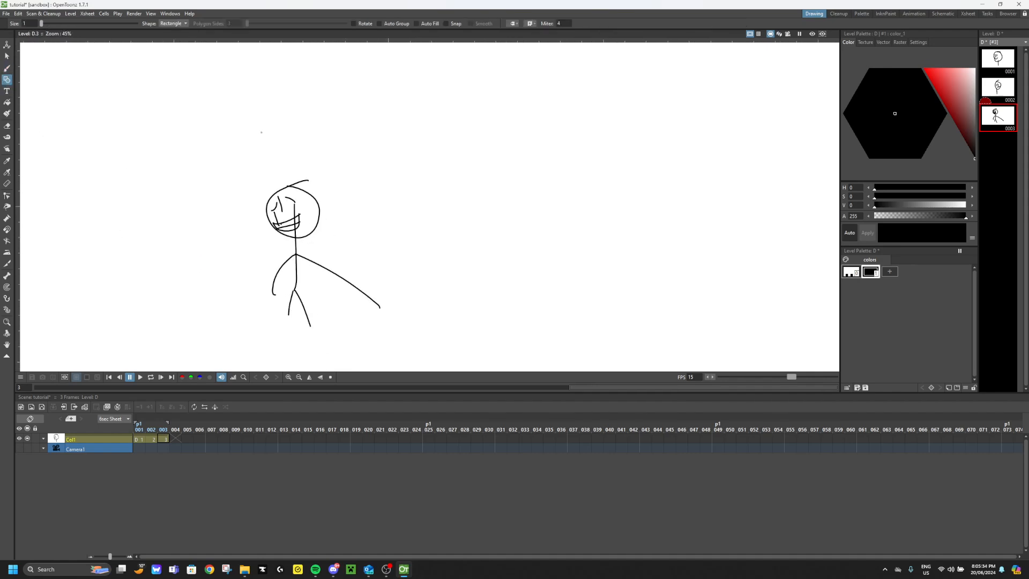
pyautogui.click(6, 68)
pyautogui.scroll(8, 247, 201)
pyautogui.scroll(-11, 394, 293)
pyautogui.scroll(9, 405, 341)
pyautogui.scroll(-6, 384, 315)
pyautogui.scroll(7, 349, 291)
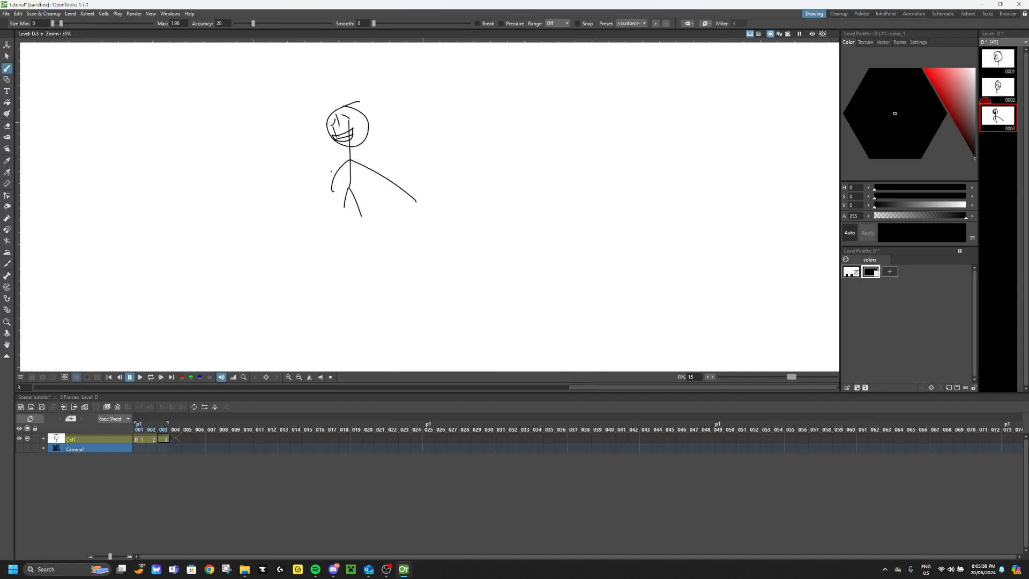
pyautogui.scroll(-5, 384, 117)
pyautogui.scroll(6, 370, 127)
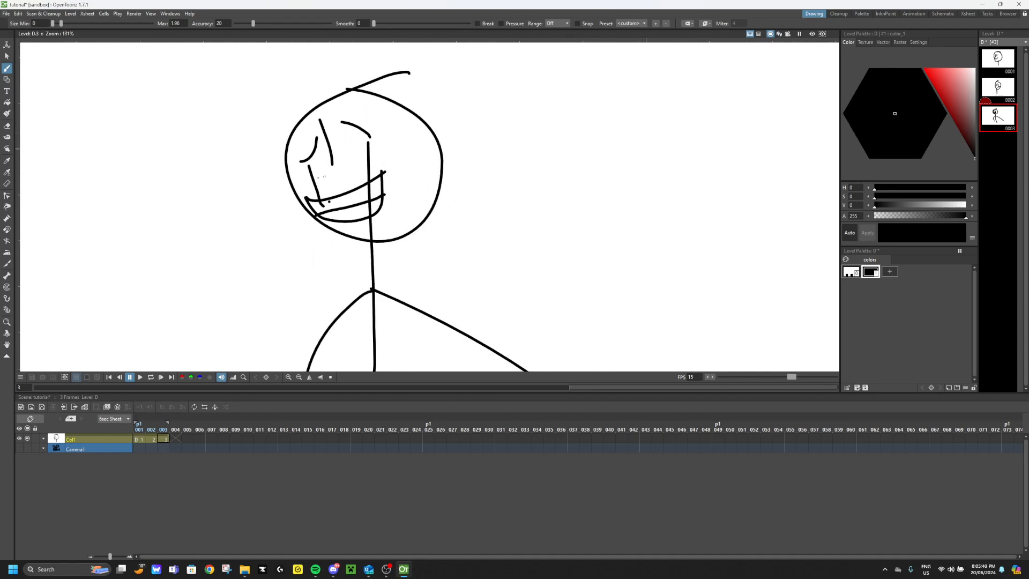
pyautogui.scroll(5, 321, 177)
pyautogui.scroll(-12, 556, 247)
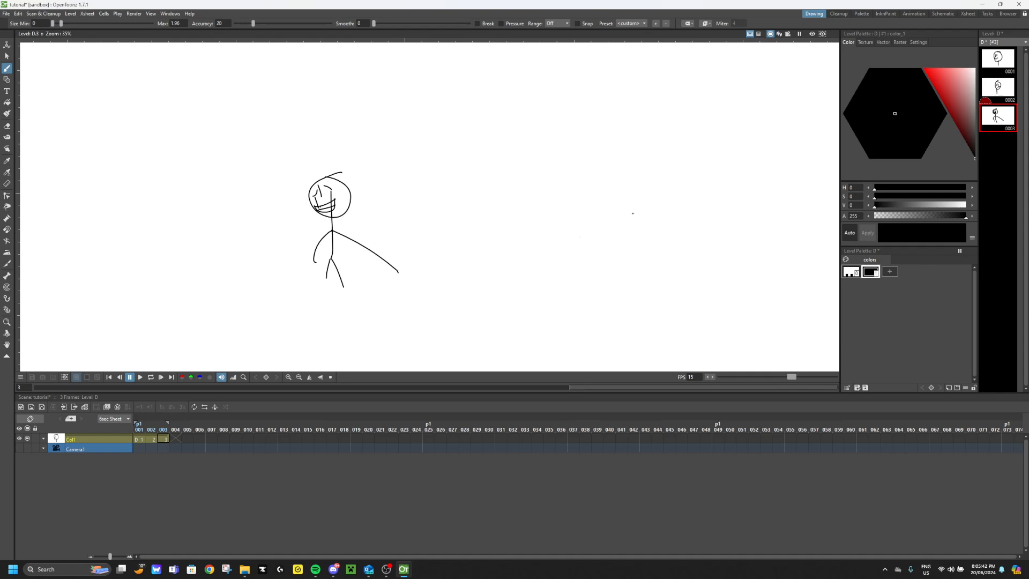
# Add arms to the stick figure on frame 2 and lower the playback rate to 5 FPS.
pyautogui.click(152, 435)
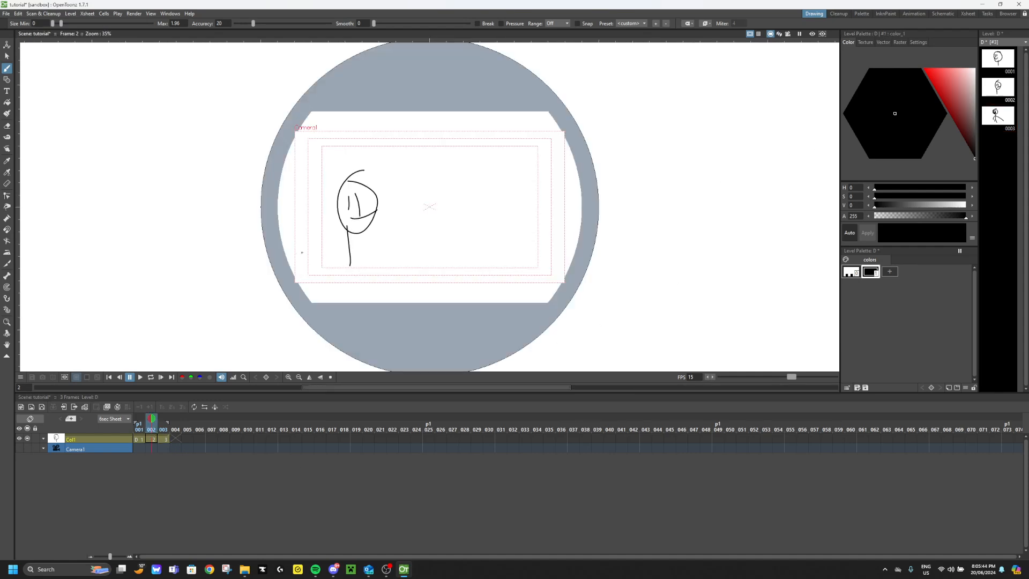
pyautogui.scroll(3, 367, 232)
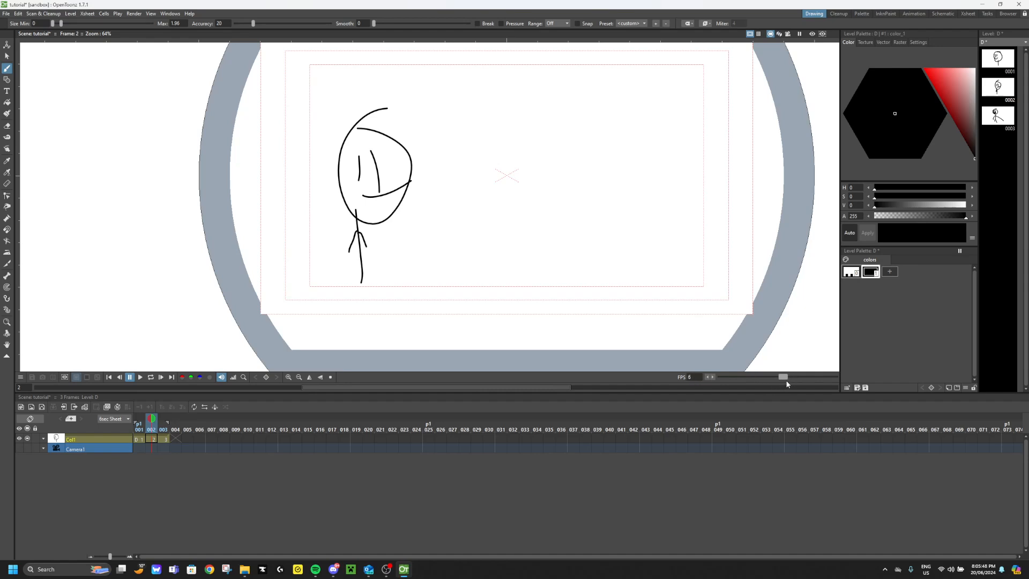
# Draw a stick figure on frame 4 with a large round head, two line eyes, a wide smile, body and arms.
pyautogui.click(159, 432)
pyautogui.click(180, 432)
pyautogui.click(369, 247)
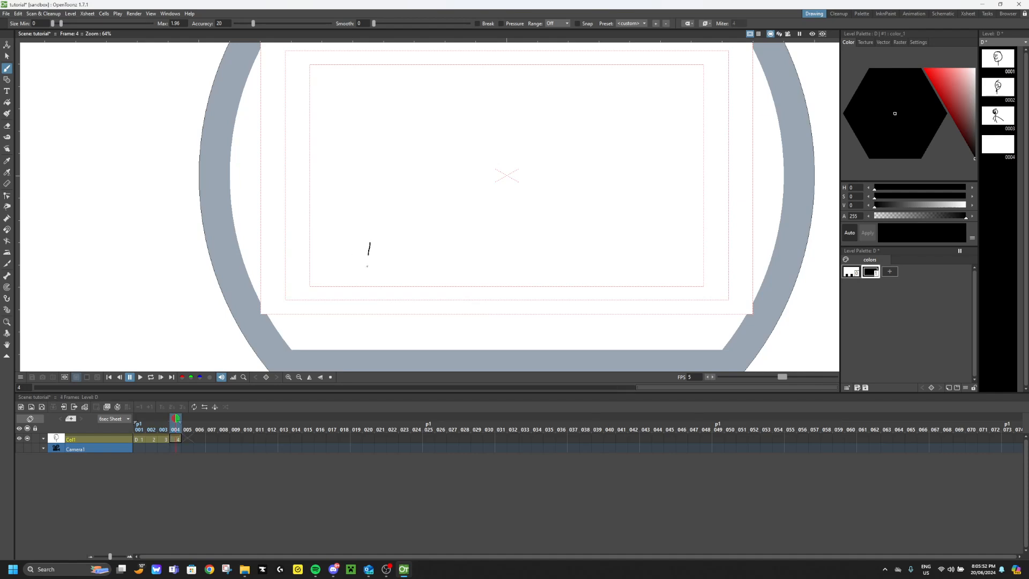
pyautogui.moveTo(406, 174); pyautogui.dragTo(349, 160)
pyautogui.scroll(3, 393, 184)
pyautogui.moveTo(406, 210); pyautogui.dragTo(406, 267)
pyautogui.moveTo(339, 196); pyautogui.dragTo(342, 230)
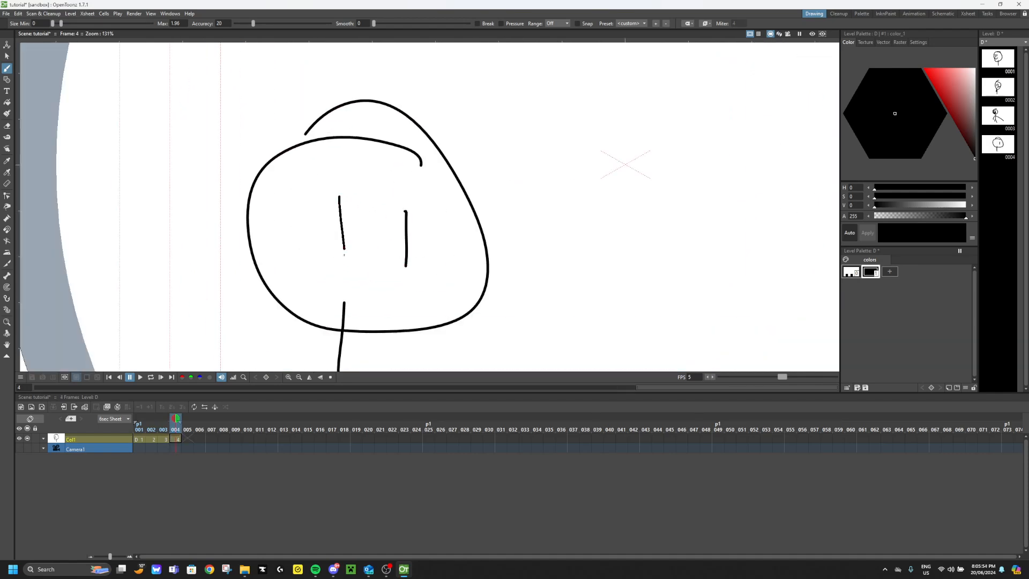
pyautogui.moveTo(320, 271); pyautogui.dragTo(470, 262)
pyautogui.scroll(-1, 348, 340)
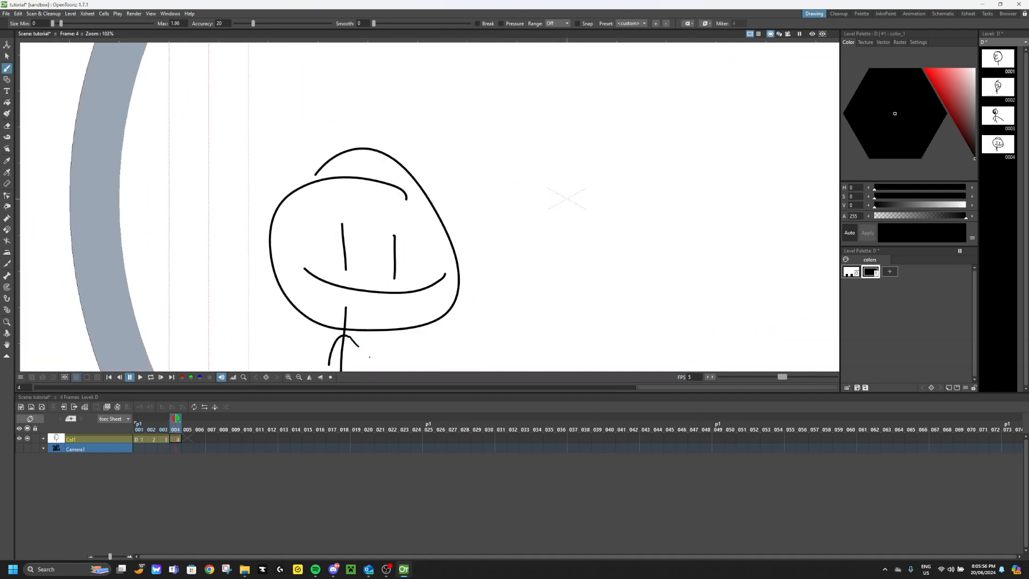
# Draw a stick figure on frame 5 with an oval head, two line eyes, a slanted mouth and a straight body.
pyautogui.press('.')
pyautogui.scroll(-2, 356, 248)
pyautogui.moveTo(361, 276); pyautogui.dragTo(356, 323)
pyautogui.moveTo(329, 231); pyautogui.dragTo(355, 178)
pyautogui.moveTo(341, 243); pyautogui.dragTo(384, 236)
pyautogui.scroll(4, 432, 230)
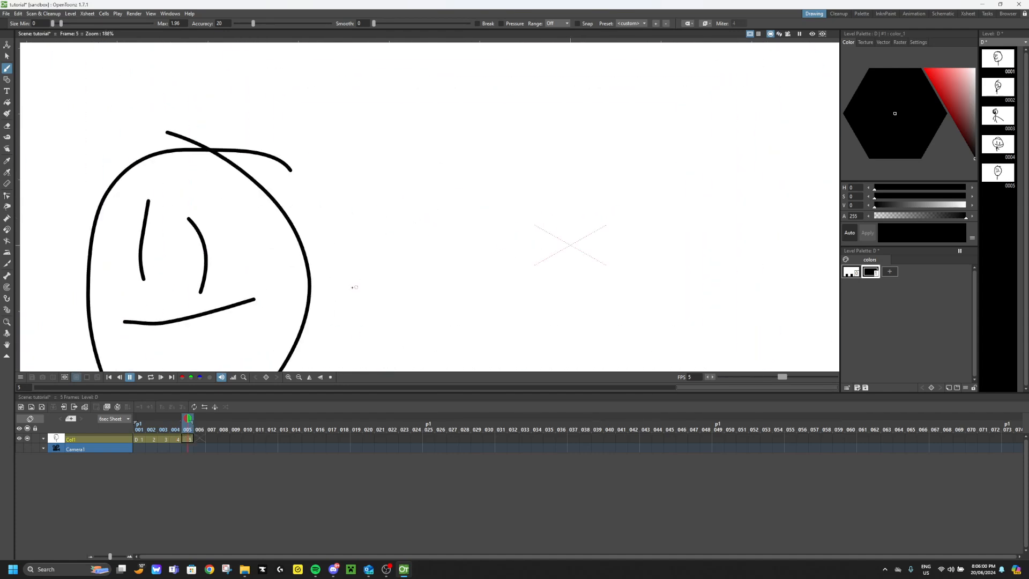
# Activate the onion skin so the preceding drawings show behind frame 5.
pyautogui.rightClick(417, 260)
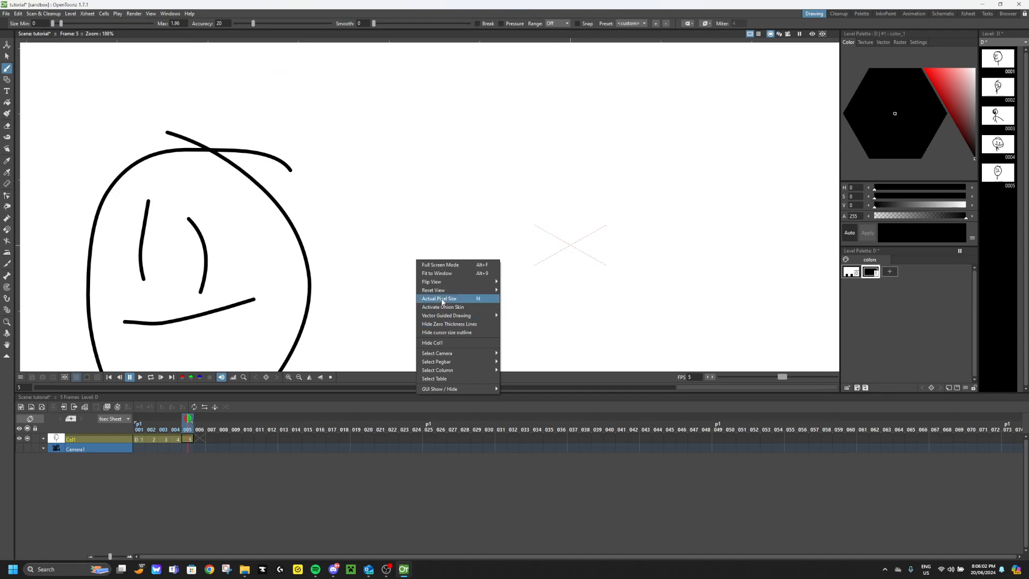
pyautogui.click(443, 306)
pyautogui.scroll(-4, 357, 195)
pyautogui.rightClick(455, 187)
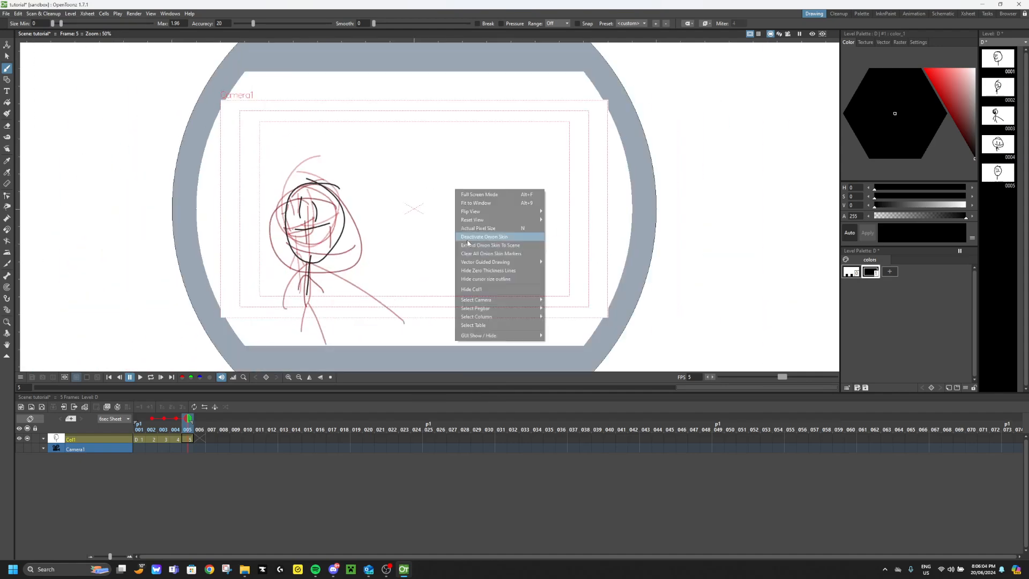
pyautogui.click(441, 376)
pyautogui.scroll(2, 329, 238)
pyautogui.scroll(8, 325, 236)
pyautogui.scroll(-3, 271, 368)
# Draw a stick figure with a round head, line eyes and a mouth on frame 6, and play back the animation.
pyautogui.click(198, 438)
pyautogui.scroll(-4, 266, 292)
pyautogui.moveTo(267, 306)
pyautogui.mouseDown()
pyautogui.moveTo(270, 370)
pyautogui.moveTo(225, 236)
pyautogui.moveTo(246, 319)
pyautogui.moveTo(226, 296)
pyautogui.mouseUp()
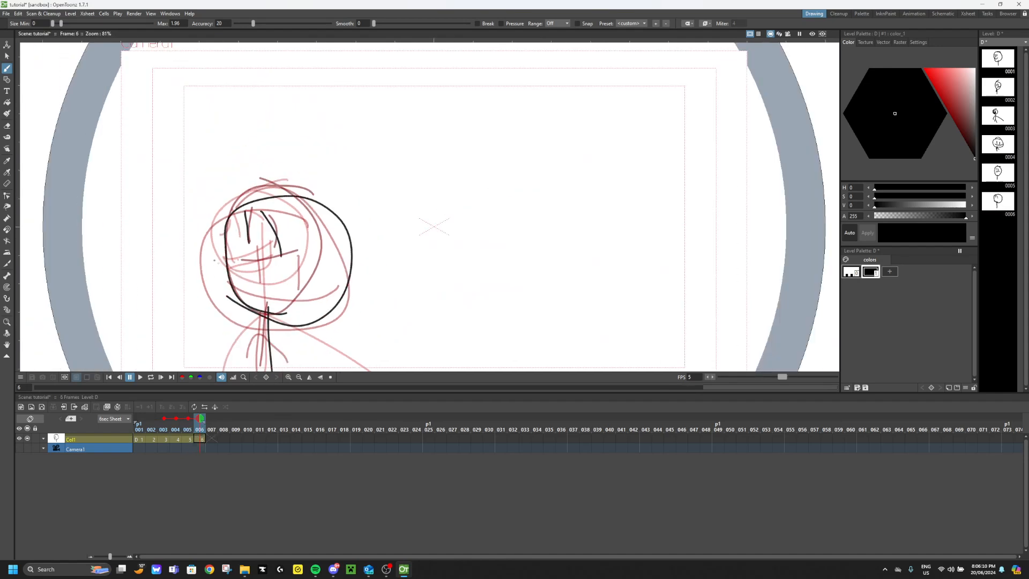
pyautogui.click(140, 377)
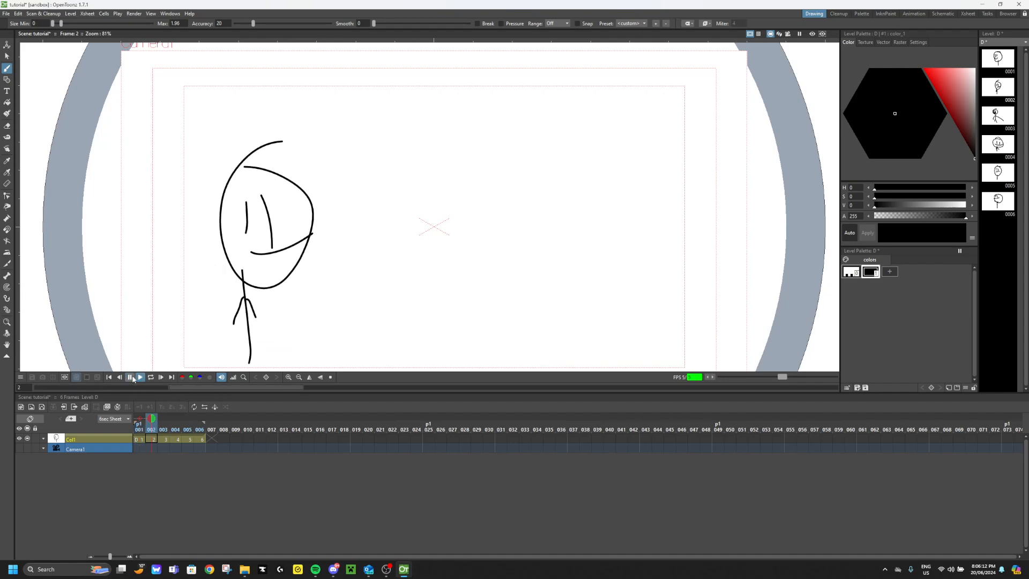
pyautogui.click(131, 377)
# Deactivate the onion skin on frame 5.
pyautogui.scroll(-4, 367, 309)
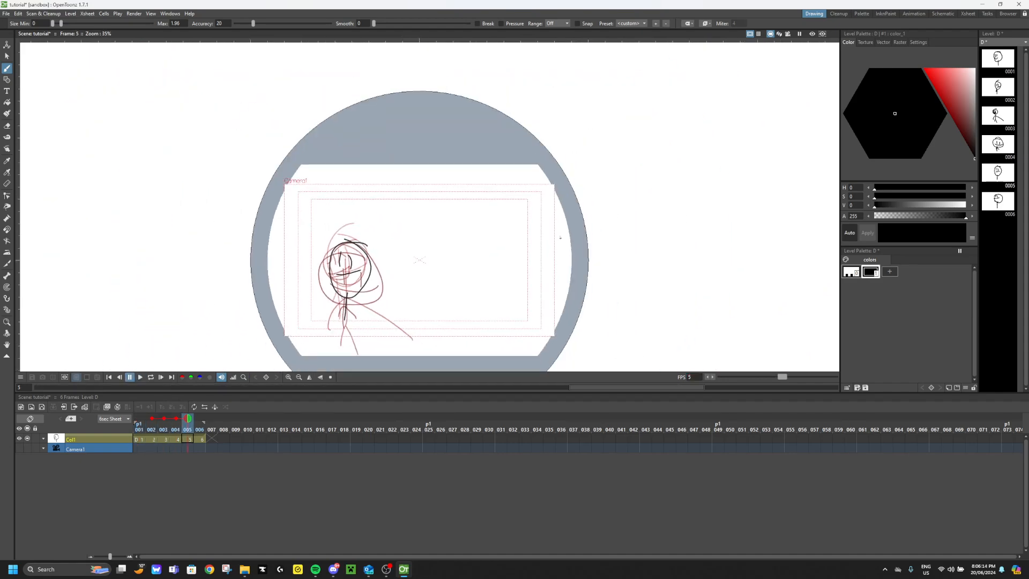
pyautogui.scroll(3, 509, 251)
pyautogui.rightClick(277, 188)
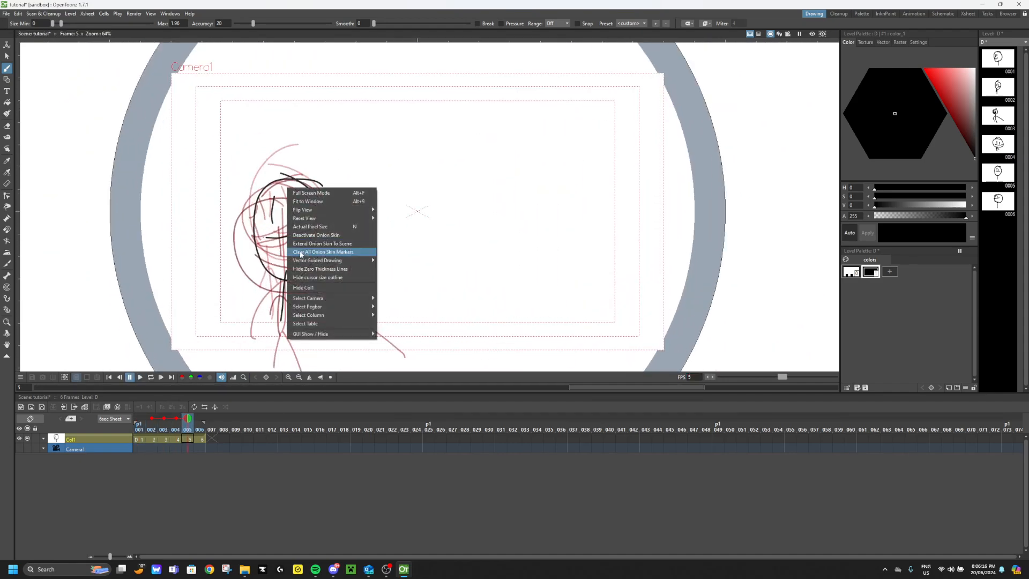
pyautogui.click(300, 234)
# Draw a stick figure on frame 7 with a large round head, short body line, two line eyes and a smile.
pyautogui.click(218, 432)
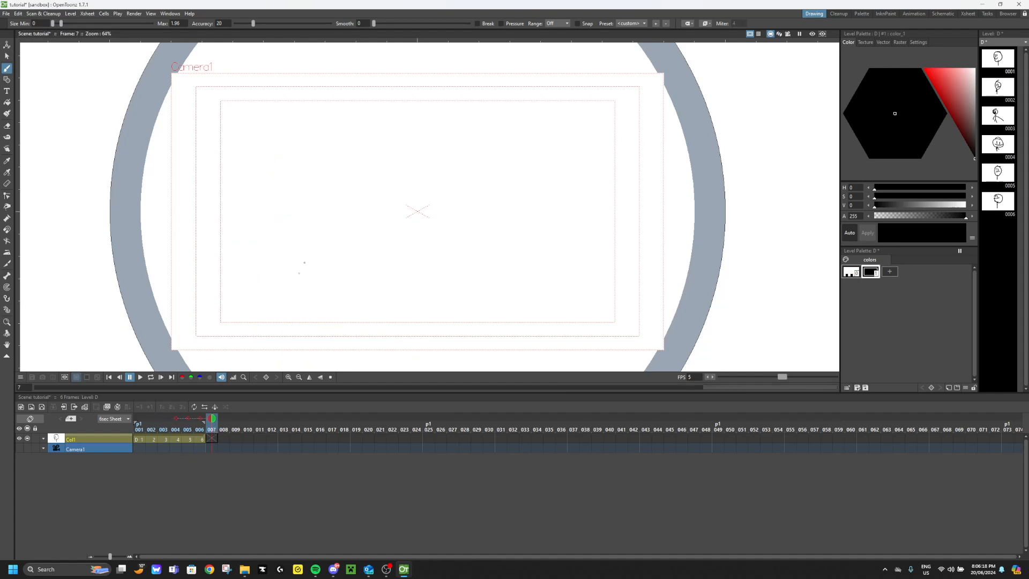
pyautogui.scroll(-4, 292, 282)
pyautogui.scroll(4, 367, 240)
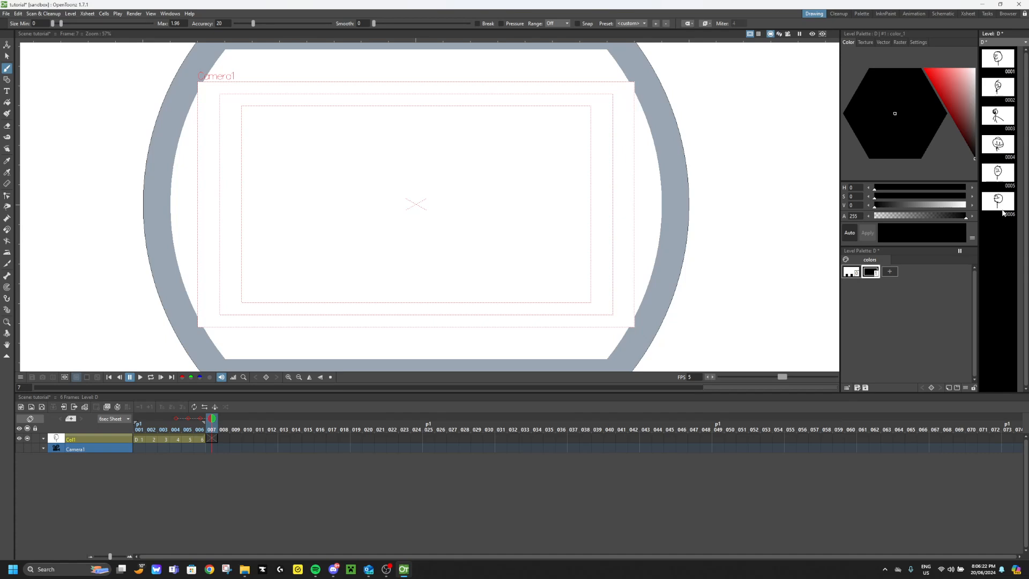
pyautogui.scroll(3, 369, 294)
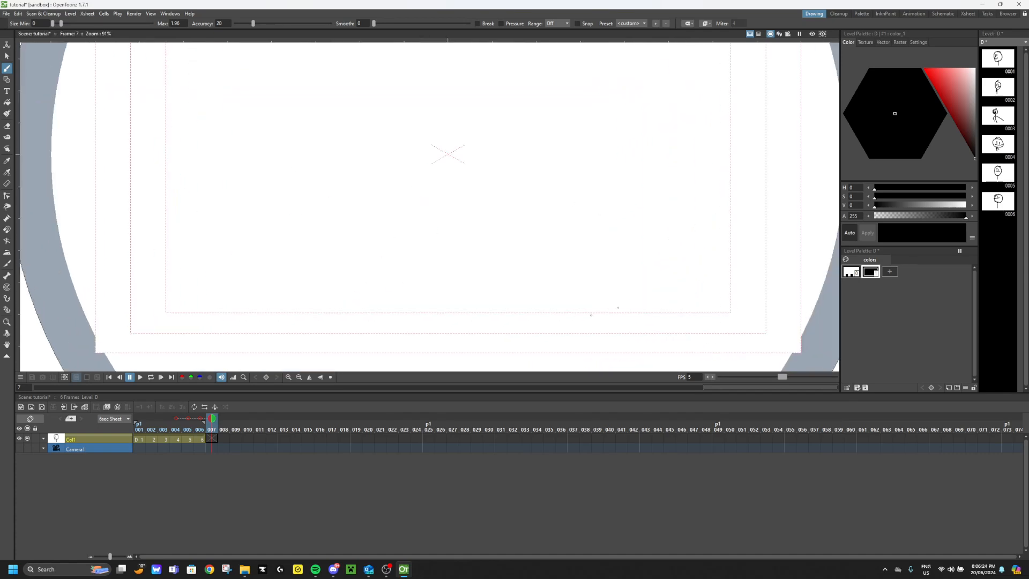
pyautogui.moveTo(310, 224); pyautogui.dragTo(298, 309)
pyautogui.moveTo(333, 95)
pyautogui.mouseDown()
pyautogui.moveTo(296, 232)
pyautogui.moveTo(329, 95)
pyautogui.mouseUp()
pyautogui.scroll(4, 279, 215)
pyautogui.scroll(-5, 322, 130)
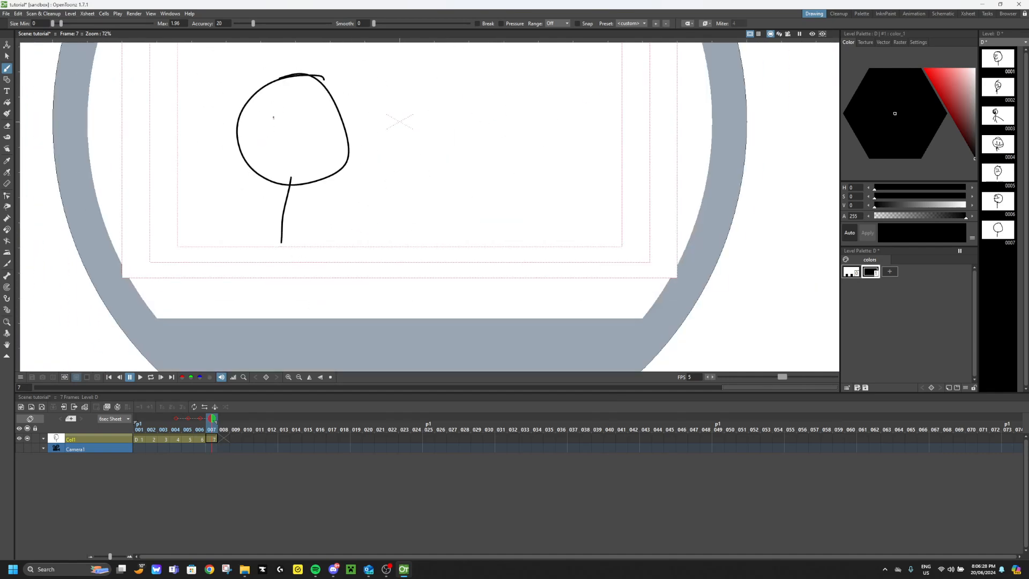
pyautogui.moveTo(258, 146); pyautogui.dragTo(312, 152)
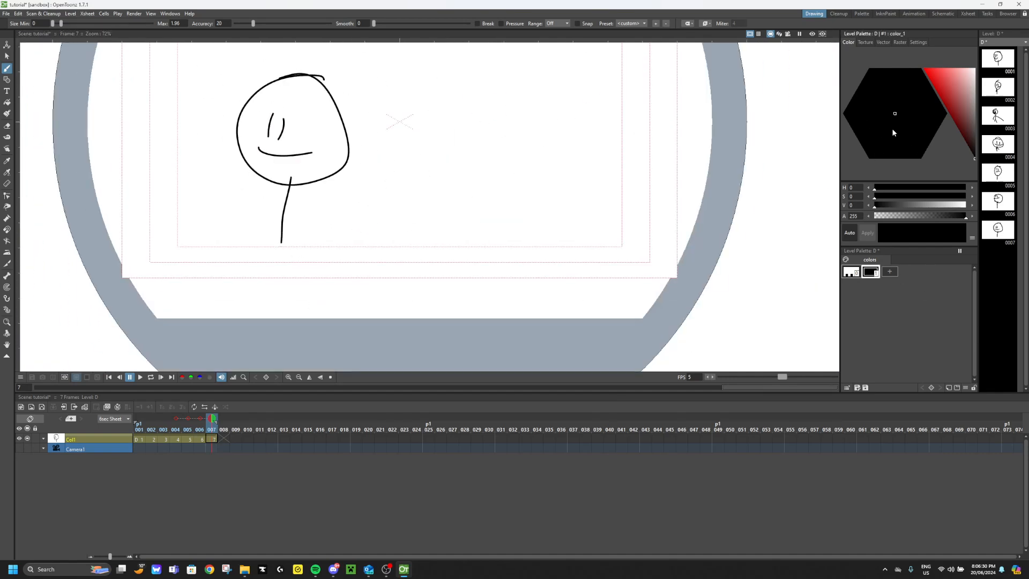
# Add two arms and two legs to the stick figure on frame 7 in the black style.
pyautogui.scroll(2, 199, 160)
pyautogui.moveTo(342, 215); pyautogui.dragTo(289, 282)
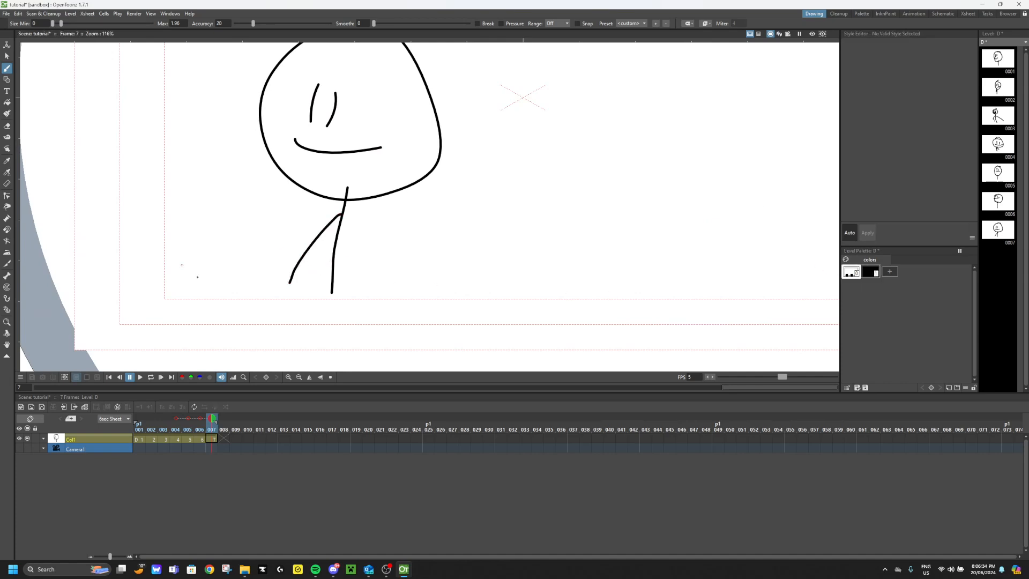
pyautogui.click(870, 271)
pyautogui.moveTo(341, 215); pyautogui.dragTo(402, 271)
pyautogui.moveTo(315, 319); pyautogui.dragTo(395, 323)
# Try a different color on the black line style and return it to black.
pyautogui.moveTo(949, 97); pyautogui.dragTo(921, 67)
pyautogui.scroll(-6, 254, 123)
pyautogui.scroll(10, 257, 87)
pyautogui.moveTo(950, 102); pyautogui.dragTo(974, 158)
pyautogui.scroll(-5, 467, 296)
pyautogui.scroll(3, 325, 248)
pyautogui.scroll(3, 326, 248)
pyautogui.scroll(-5, 598, 267)
pyautogui.scroll(4, 542, 300)
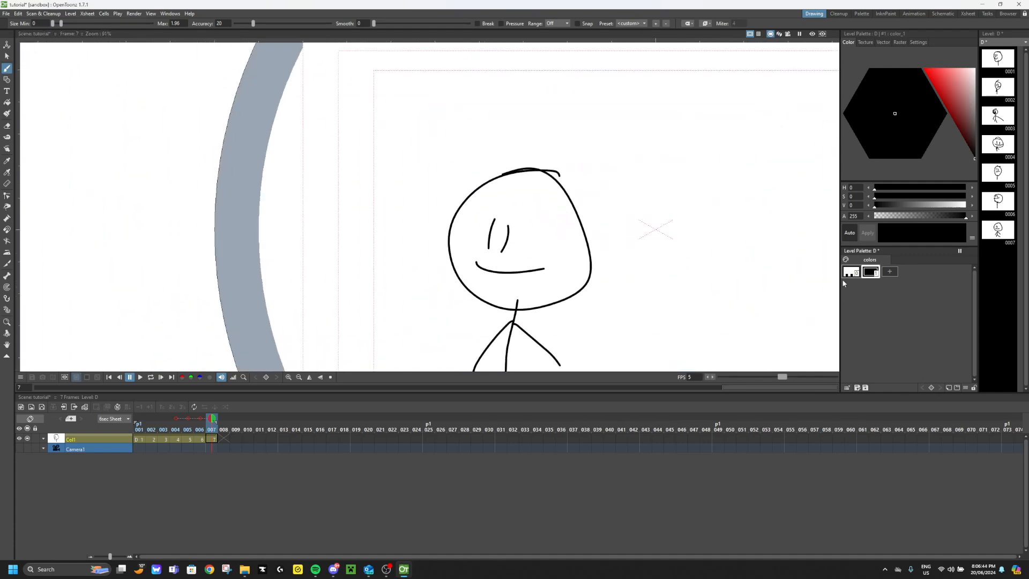
# Create a new blue palette style (H 201, S 73, V 80) and fill the head on frame 7 with it.
pyautogui.moveTo(951, 104); pyautogui.dragTo(942, 87)
pyautogui.moveTo(924, 92)
pyautogui.mouseDown()
pyautogui.moveTo(879, 105)
pyautogui.moveTo(863, 125)
pyautogui.mouseUp()
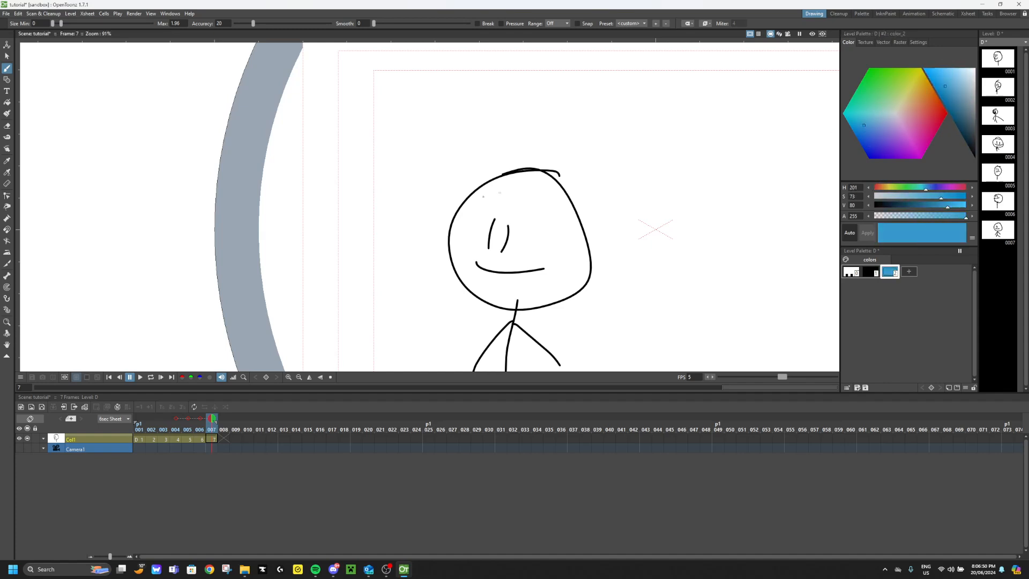
pyautogui.click(7, 103)
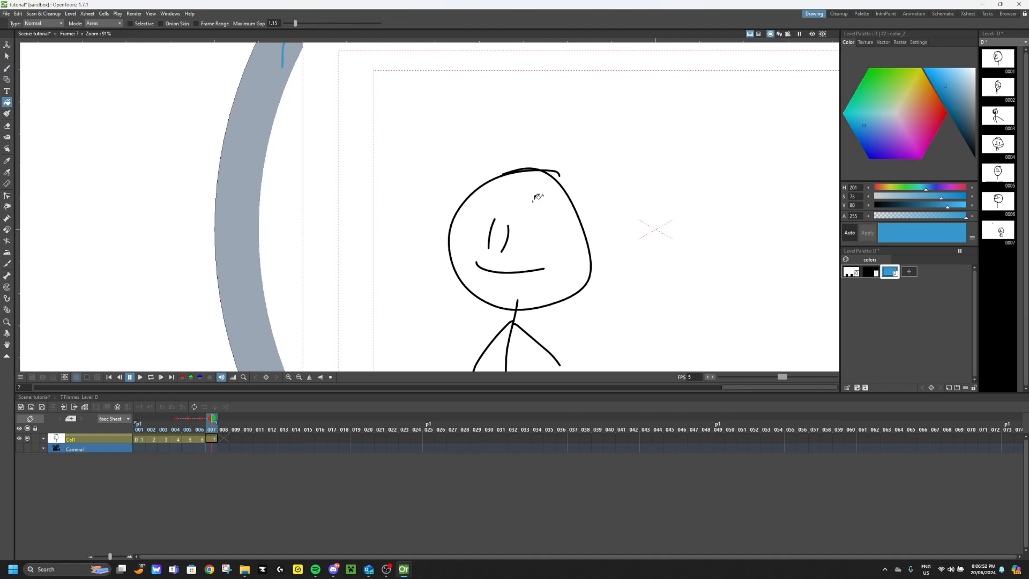
pyautogui.click(539, 199)
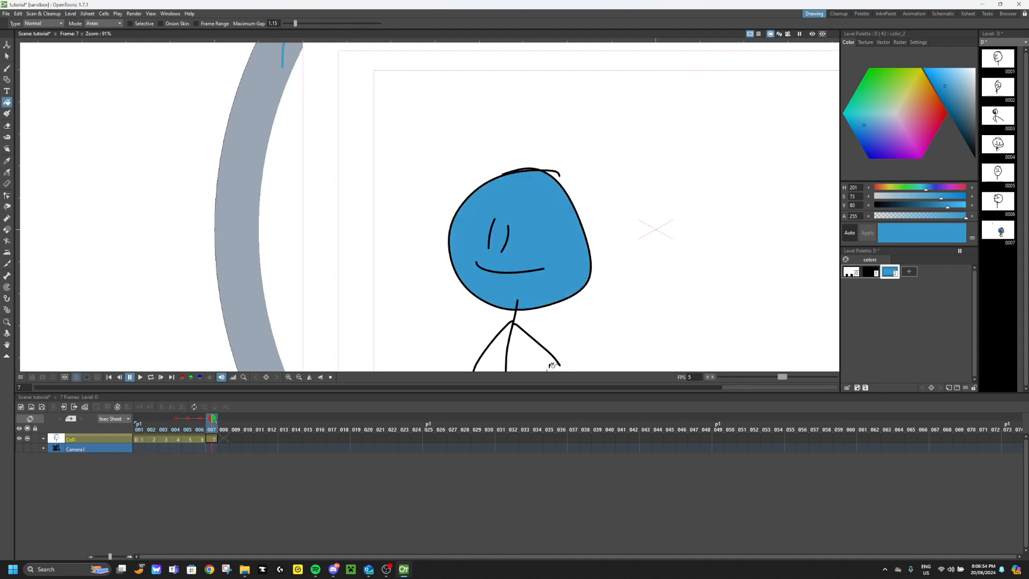
pyautogui.scroll(-4, 552, 349)
pyautogui.scroll(3, 565, 304)
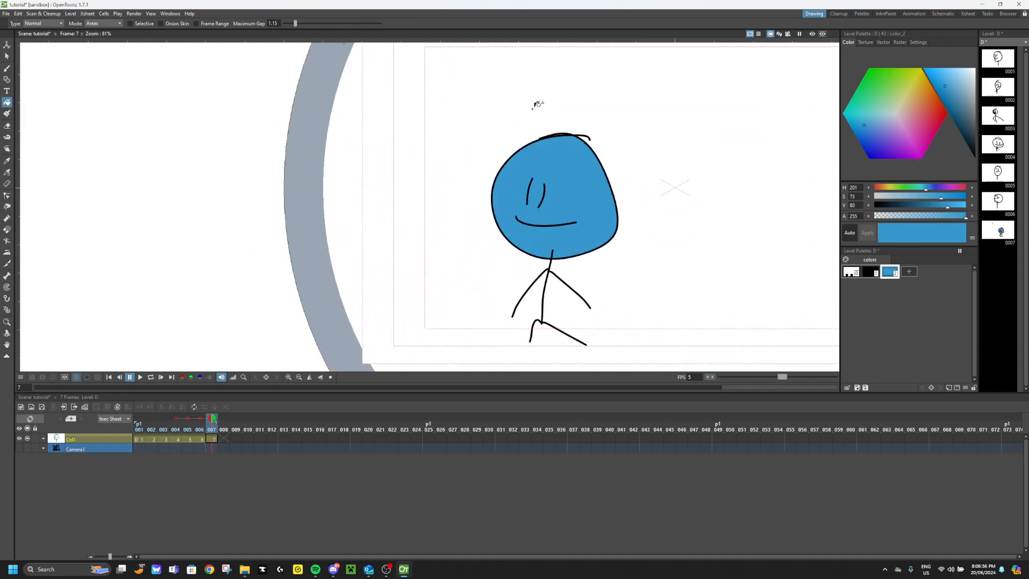
# Brush a few loose blue strokes beside the filled head on frame 7: an upper arc, a lower arc and a short line.
pyautogui.scroll(5, 516, 202)
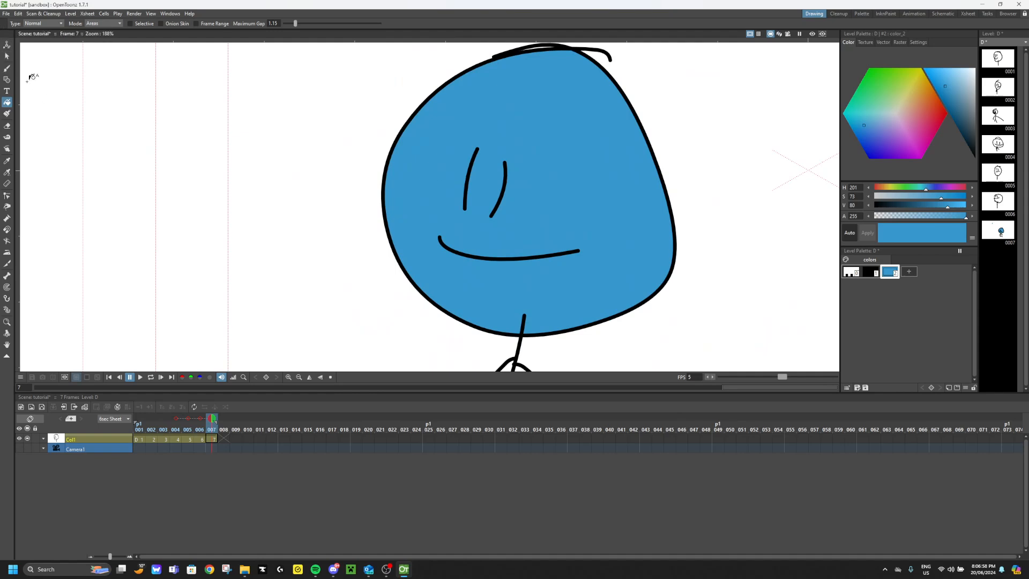
pyautogui.click(6, 69)
pyautogui.moveTo(258, 203); pyautogui.dragTo(362, 205)
pyautogui.moveTo(222, 241); pyautogui.dragTo(356, 224)
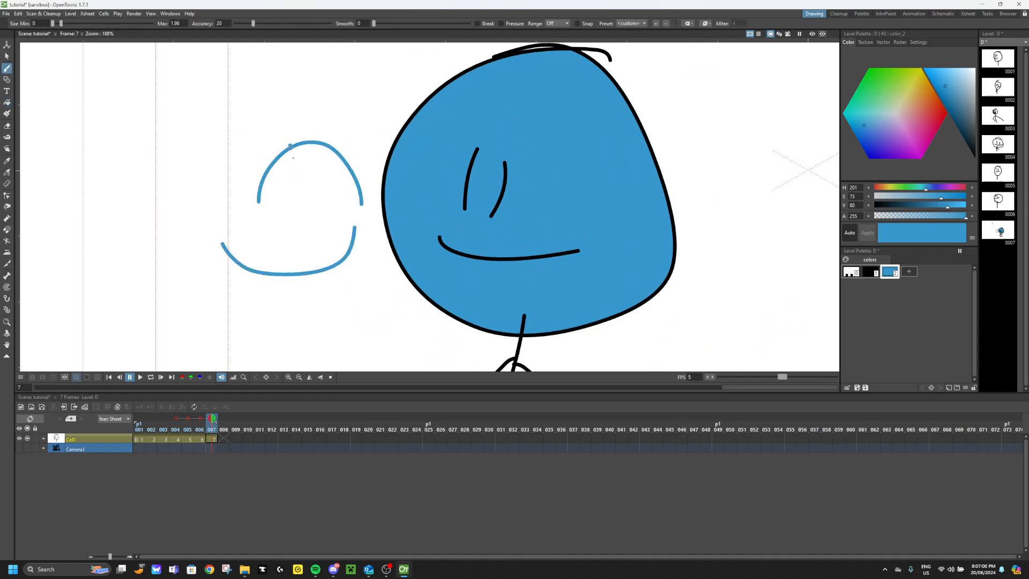
pyautogui.moveTo(290, 212); pyautogui.dragTo(314, 218)
pyautogui.scroll(-6, 314, 219)
pyautogui.scroll(3, 309, 167)
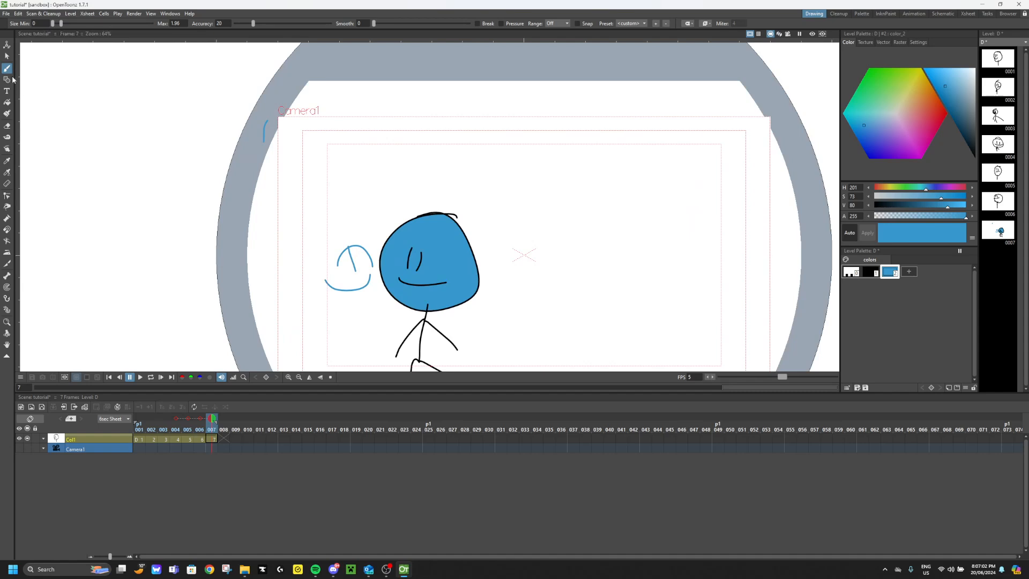
# Erase the entire drawing on frame 7 with the Eraser at size 1000.
pyautogui.click(7, 57)
pyautogui.click(7, 125)
pyautogui.moveTo(384, 218)
pyautogui.mouseDown()
pyautogui.moveTo(449, 283)
pyautogui.moveTo(528, 289)
pyautogui.mouseUp()
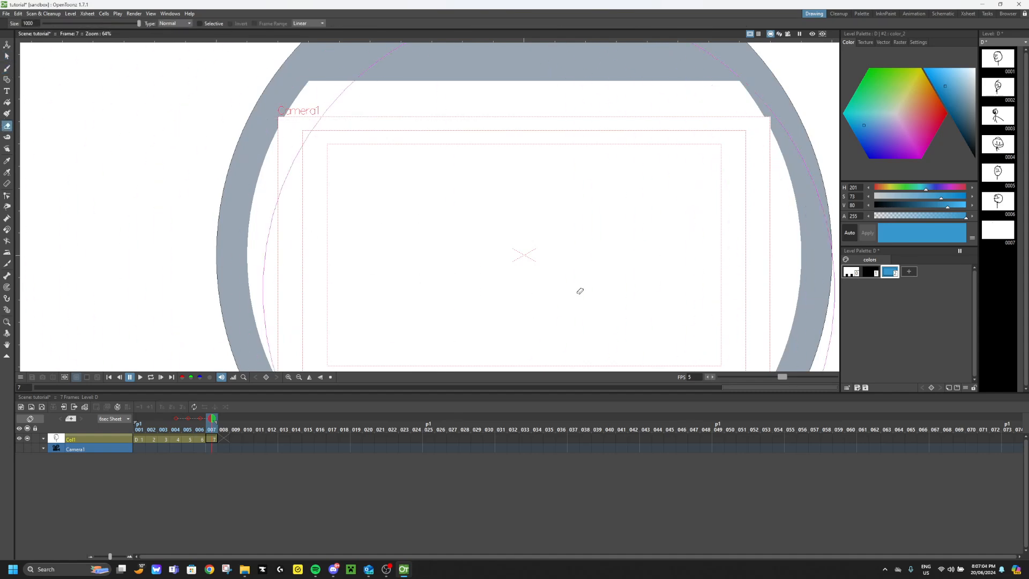
pyautogui.scroll(-8, 210, 227)
# Switch back to the Brush and change the blue palette style to black.
pyautogui.click(6, 70)
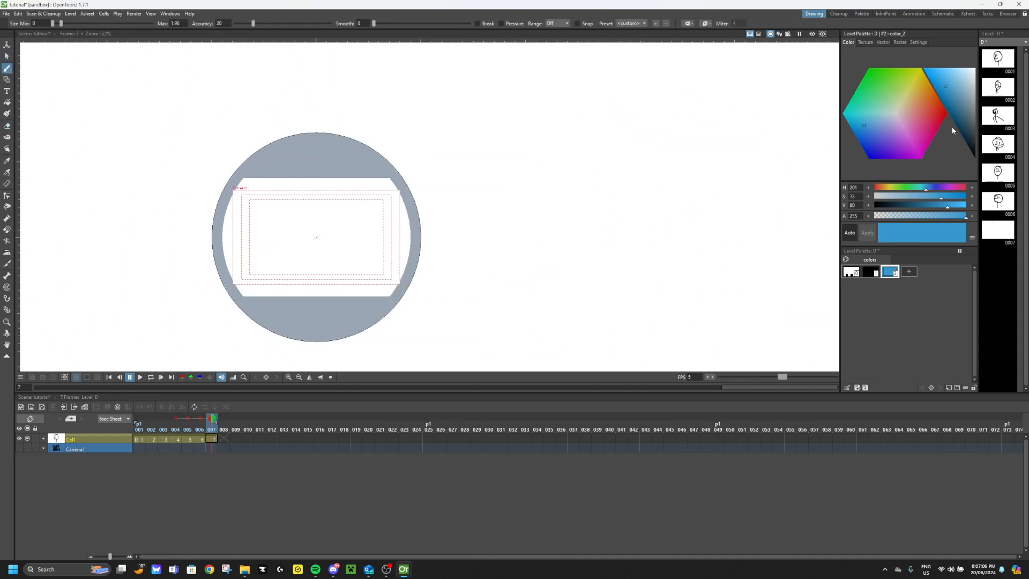
pyautogui.moveTo(951, 130); pyautogui.dragTo(973, 157)
pyautogui.scroll(3, 124, 235)
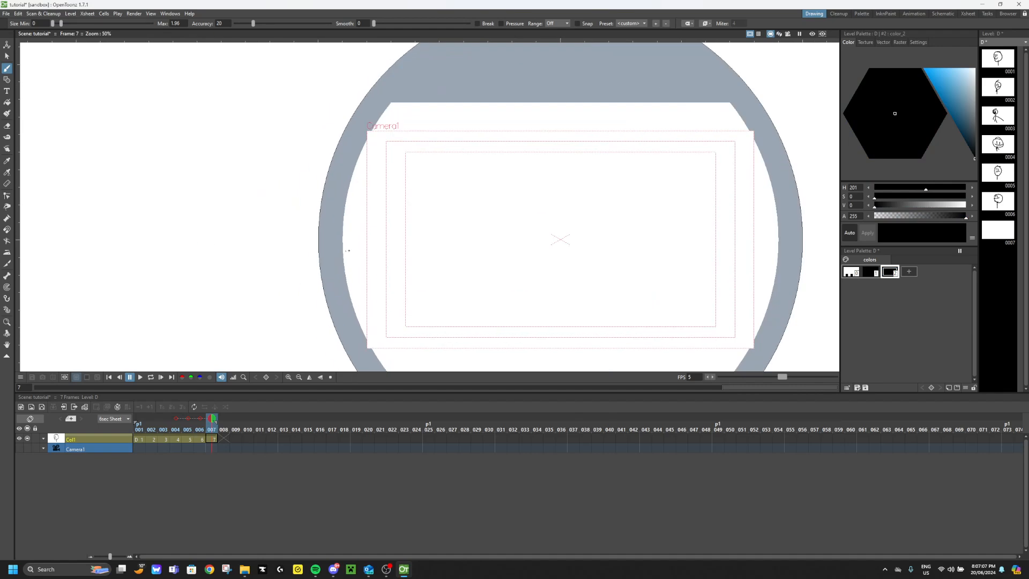
# Start a new scene, saving only the current scene file and leaving the modified level and palette unsaved.
pyautogui.click(6, 14)
pyautogui.click(22, 23)
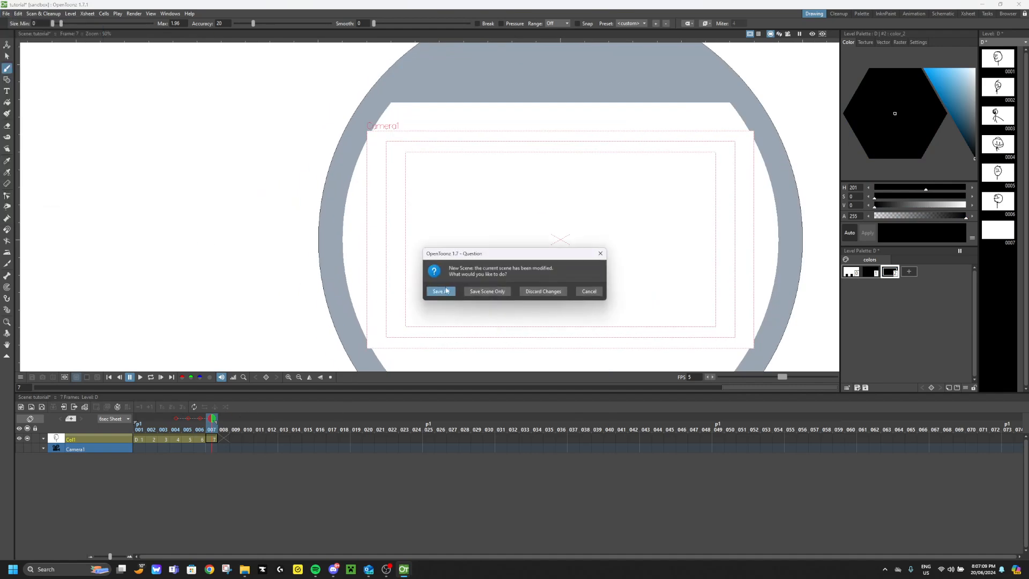
pyautogui.click(488, 292)
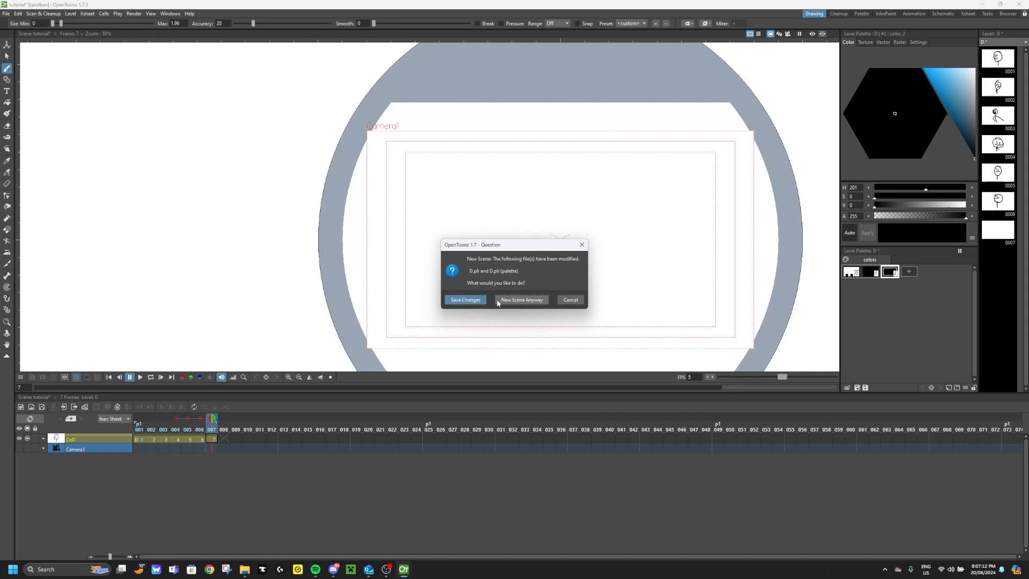
pyautogui.click(498, 301)
pyautogui.scroll(1, 138, 137)
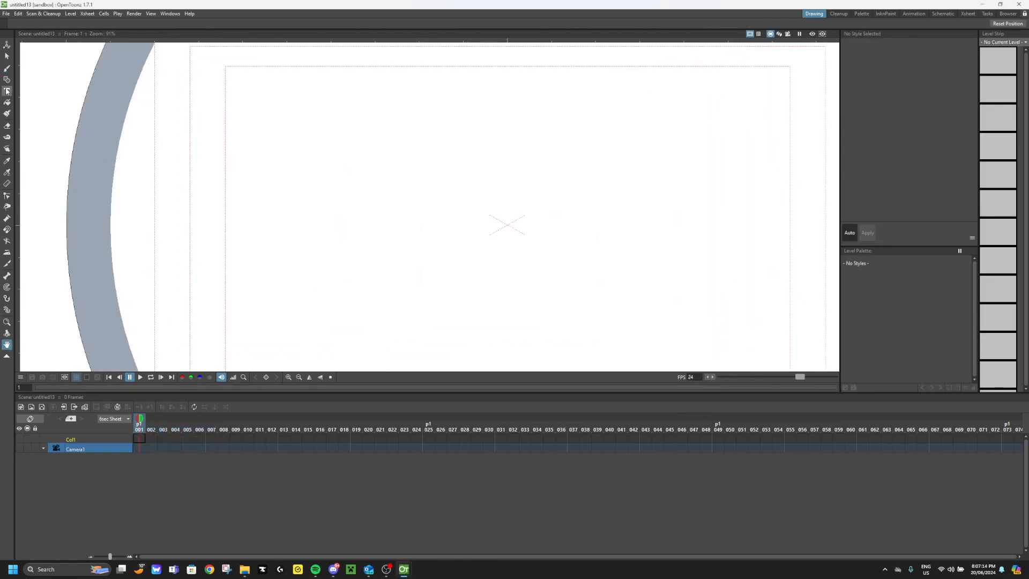
# Draw a stick figure's body line, two legs and two arms with the Brush on frame 1 of the new scene.
pyautogui.click(7, 68)
pyautogui.rightClick(373, 263)
pyautogui.click(266, 258)
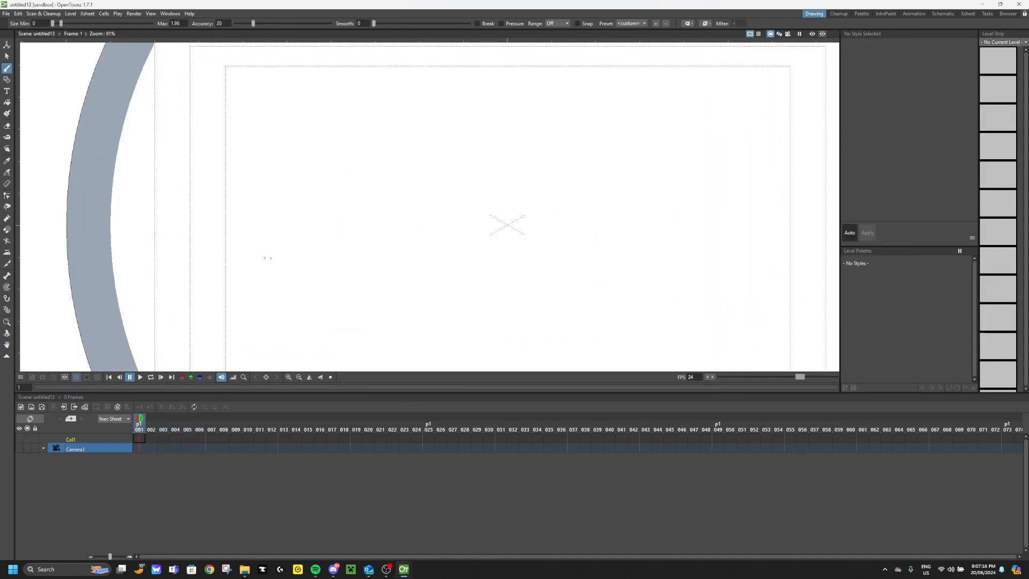
pyautogui.scroll(-5, 217, 246)
pyautogui.scroll(6, 303, 317)
pyautogui.moveTo(308, 176)
pyautogui.mouseDown()
pyautogui.moveTo(309, 248)
pyautogui.moveTo(265, 334)
pyautogui.moveTo(261, 367)
pyautogui.mouseUp()
pyautogui.moveTo(309, 248)
pyautogui.mouseDown()
pyautogui.moveTo(341, 332)
pyautogui.moveTo(343, 363)
pyautogui.mouseUp()
pyautogui.scroll(1, 285, 263)
pyautogui.moveTo(318, 175)
pyautogui.mouseDown()
pyautogui.moveTo(259, 266)
pyautogui.moveTo(423, 281)
pyautogui.mouseUp()
pyautogui.scroll(-5, 398, 209)
# Turn the onion skin off and on again.
pyautogui.rightClick(363, 144)
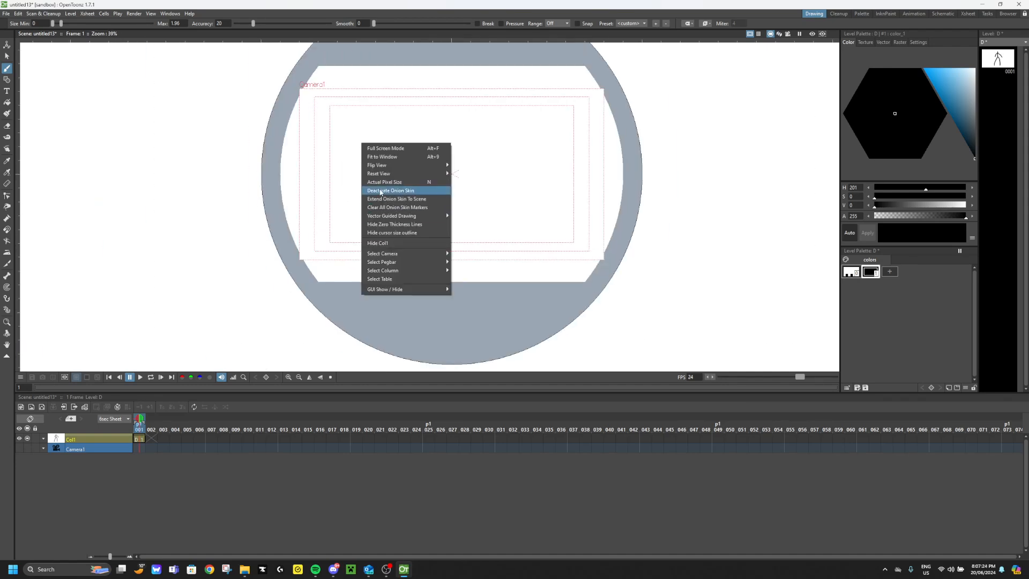
pyautogui.click(383, 190)
pyautogui.rightClick(373, 177)
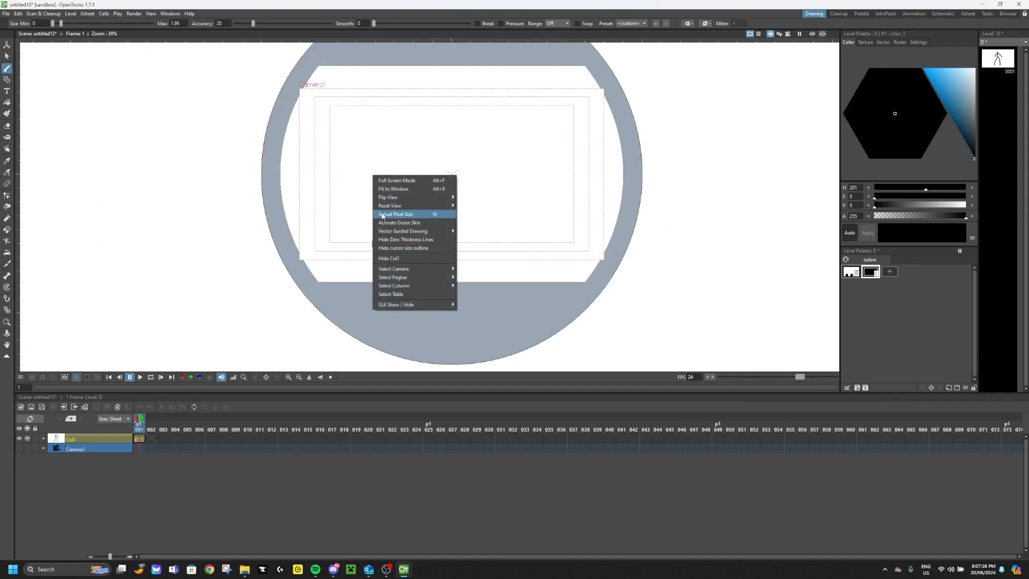
pyautogui.click(383, 214)
# Add a large round head with two line eyes and a smile to the stick figure on frame 1.
pyautogui.scroll(3, 409, 319)
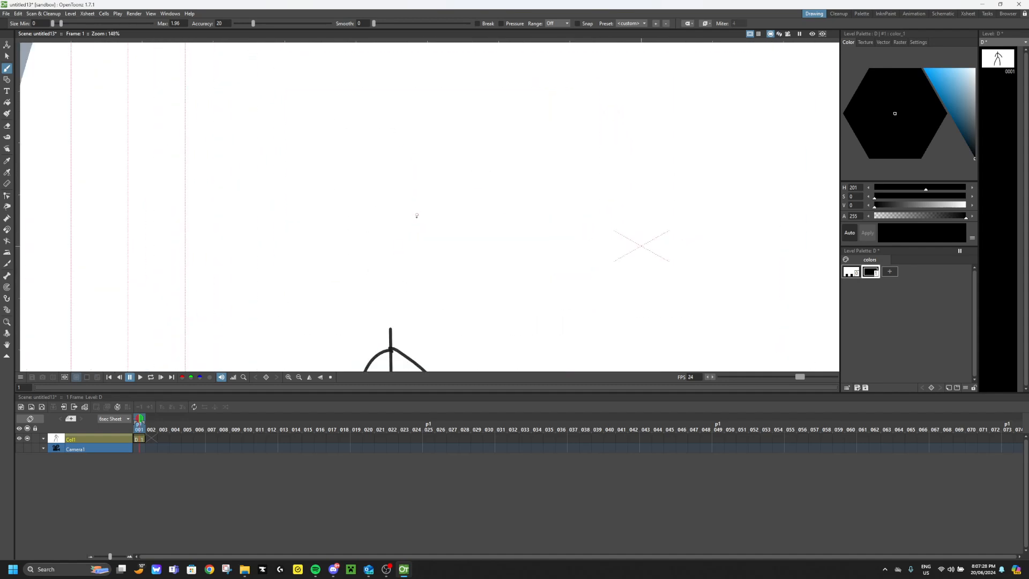
pyautogui.moveTo(411, 58)
pyautogui.mouseDown()
pyautogui.moveTo(439, 279)
pyautogui.moveTo(354, 43)
pyautogui.mouseUp()
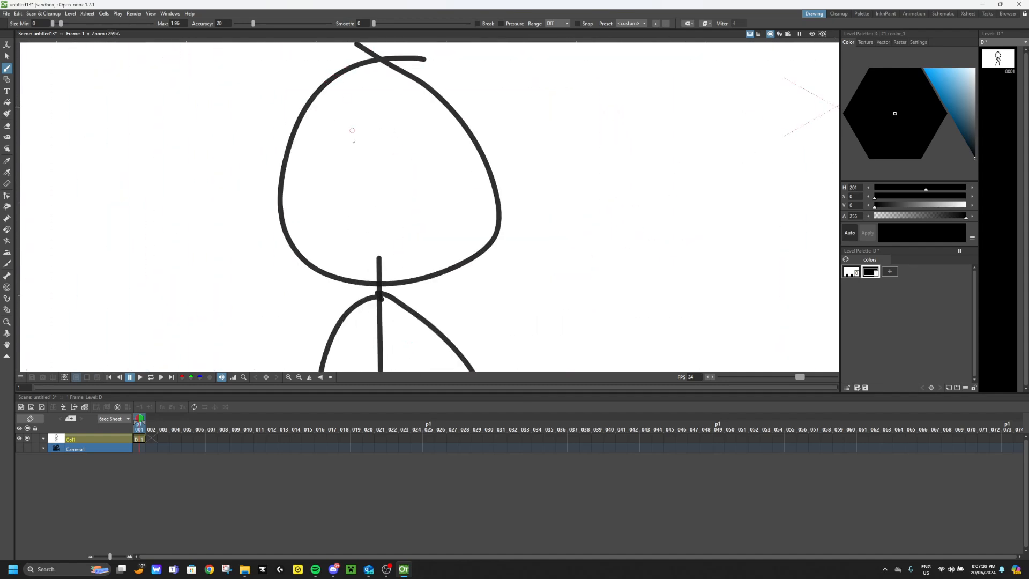
pyautogui.moveTo(389, 120); pyautogui.dragTo(391, 208)
pyautogui.moveTo(338, 135); pyautogui.dragTo(336, 193)
pyautogui.moveTo(319, 218)
pyautogui.mouseDown()
pyautogui.moveTo(370, 236)
pyautogui.moveTo(459, 206)
pyautogui.mouseUp()
# Draw the stick figure's next pose on frame 2 over the onion skin, with body, legs, arms, head and smiling face.
pyautogui.click(151, 438)
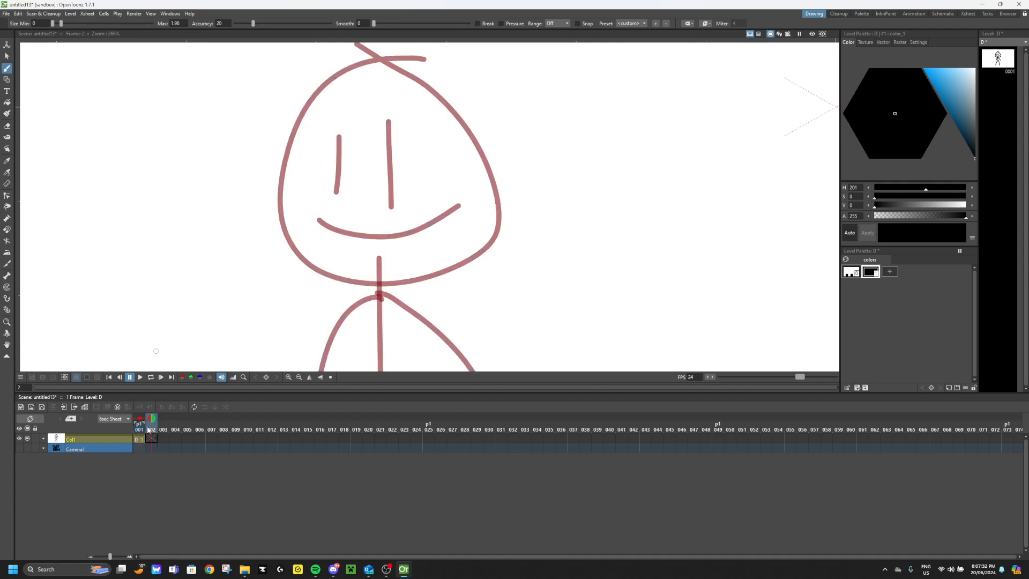
pyautogui.scroll(-3, 260, 244)
pyautogui.moveTo(301, 251); pyautogui.dragTo(301, 291)
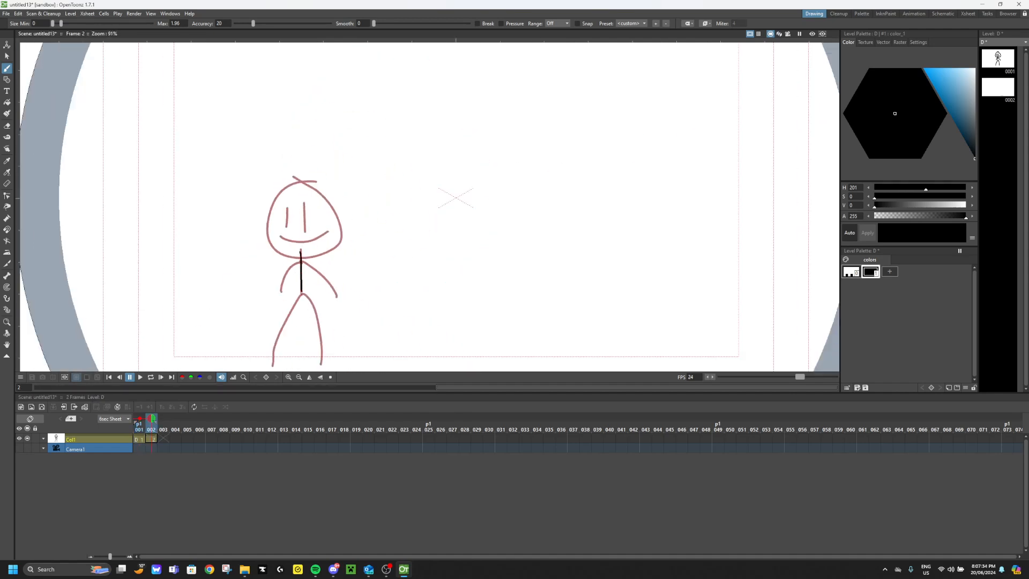
pyautogui.moveTo(279, 334)
pyautogui.mouseDown()
pyautogui.moveTo(272, 357)
pyautogui.moveTo(315, 312)
pyautogui.moveTo(324, 371)
pyautogui.mouseUp()
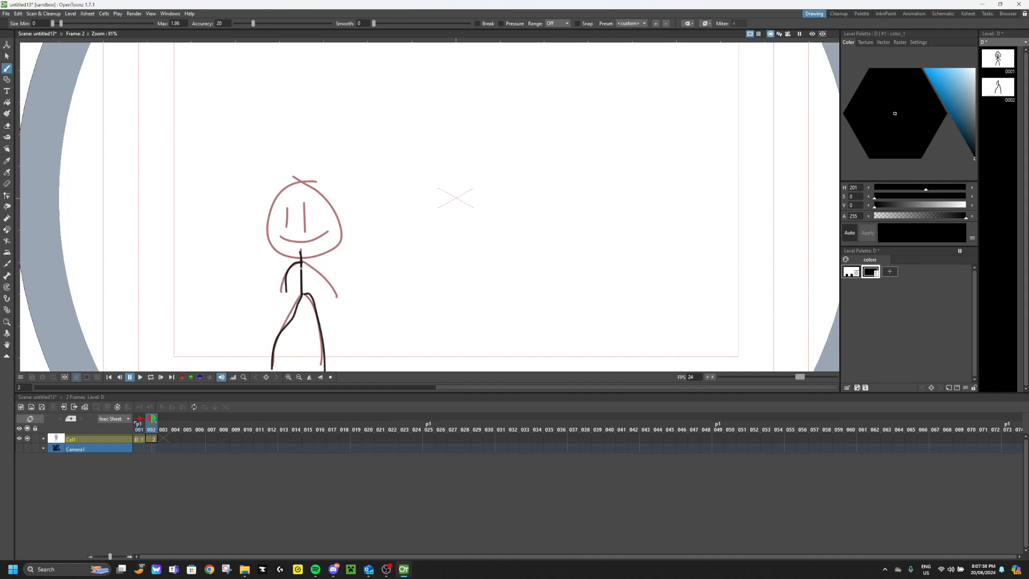
pyautogui.moveTo(344, 298); pyautogui.dragTo(344, 298)
pyautogui.moveTo(315, 177)
pyautogui.mouseDown()
pyautogui.moveTo(264, 224)
pyautogui.moveTo(342, 233)
pyautogui.moveTo(269, 172)
pyautogui.mouseUp()
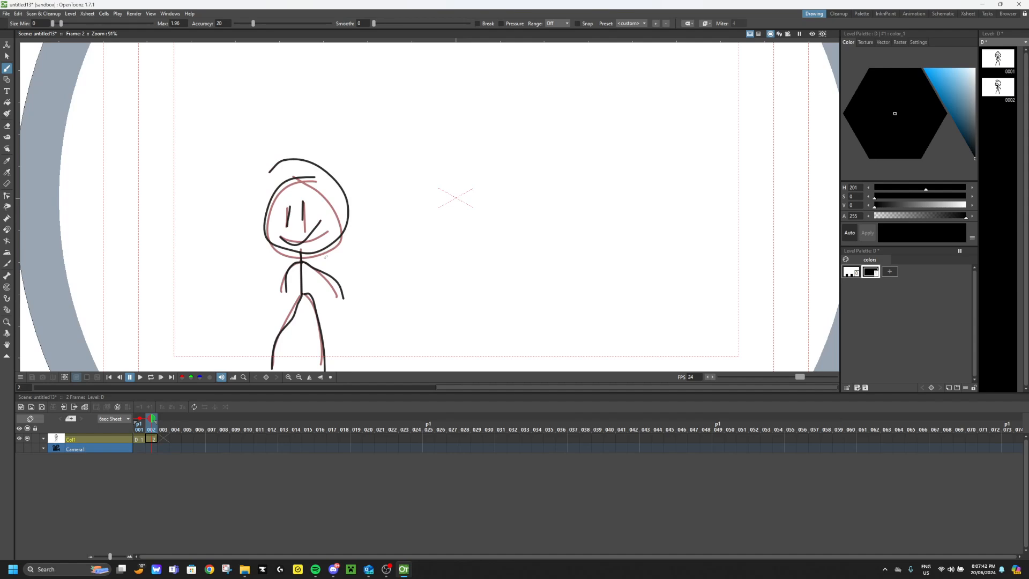
# Draw the stick figure's next pose on frame 3 over the onion skin, with body, legs, arms, head and face.
pyautogui.press('.')
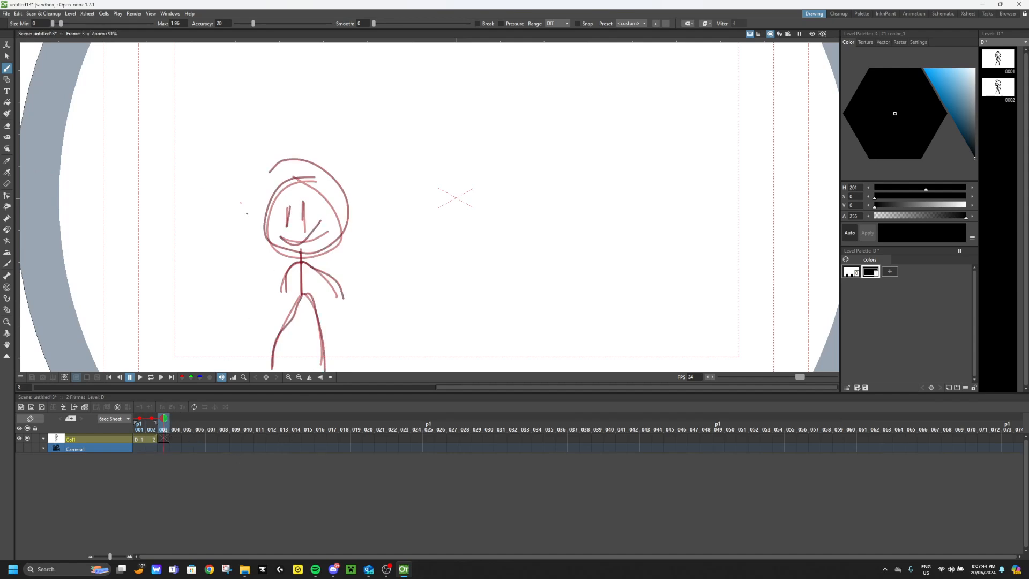
pyautogui.moveTo(301, 252)
pyautogui.mouseDown()
pyautogui.moveTo(303, 303)
pyautogui.moveTo(264, 368)
pyautogui.mouseUp()
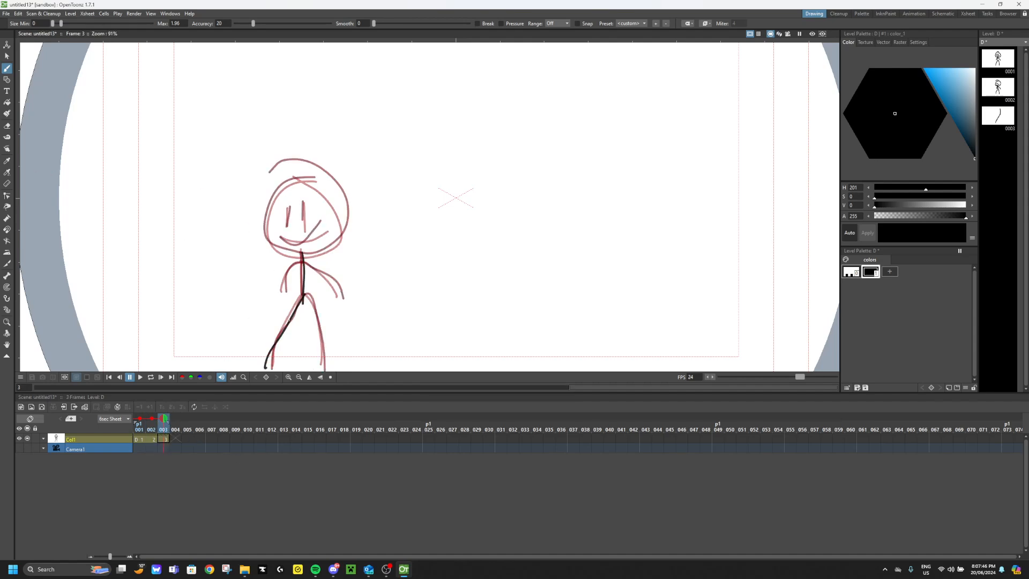
pyautogui.moveTo(333, 347); pyautogui.dragTo(336, 362)
pyautogui.moveTo(302, 267); pyautogui.dragTo(349, 320)
pyautogui.moveTo(320, 190)
pyautogui.mouseDown()
pyautogui.moveTo(273, 233)
pyautogui.moveTo(326, 231)
pyautogui.moveTo(279, 169)
pyautogui.mouseUp()
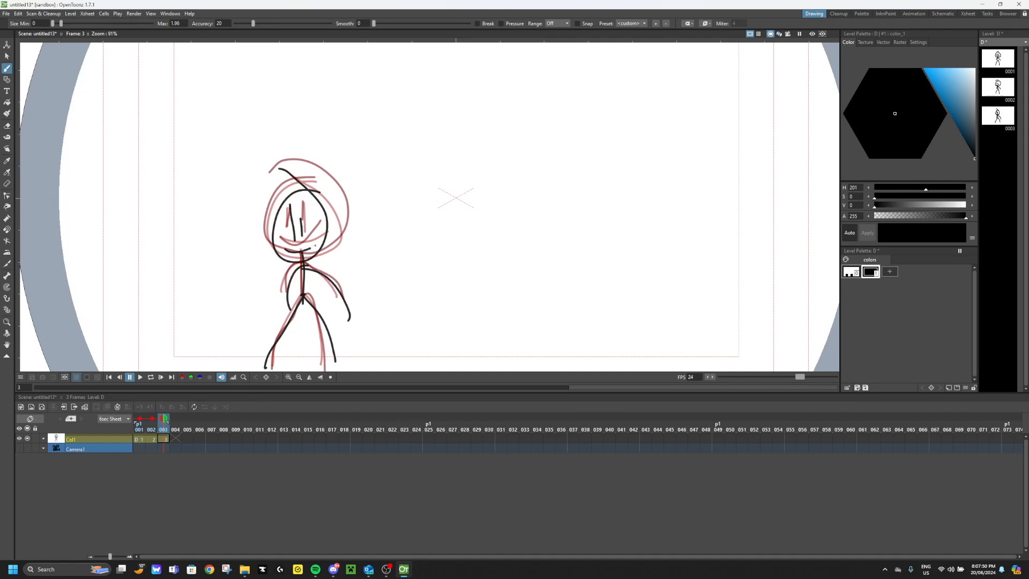
# Add a fourth frame to the level and make a short black brush mark beside the onion-skinned figure.
pyautogui.rightClick(170, 439)
pyautogui.click(195, 301)
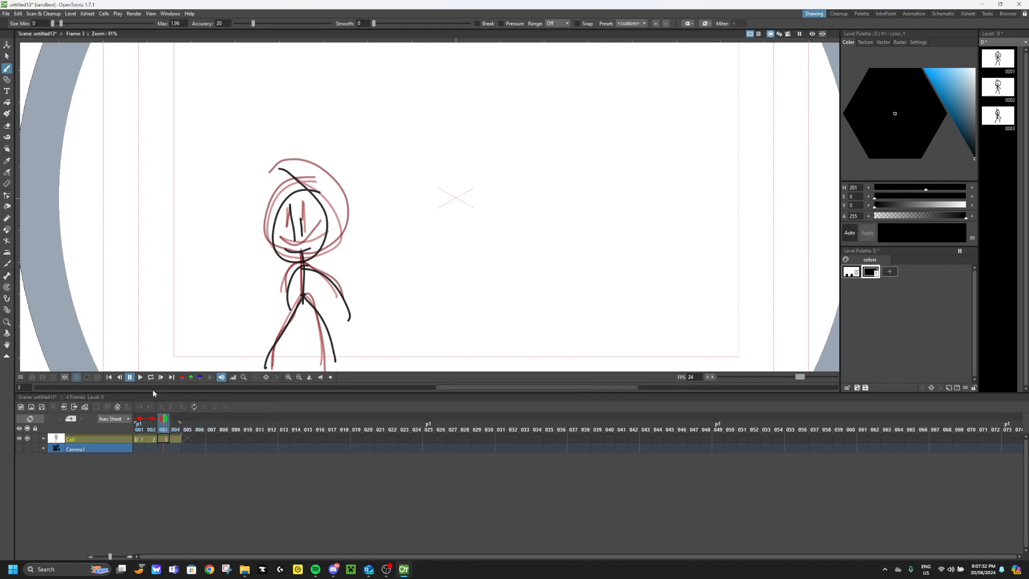
pyautogui.click(174, 428)
pyautogui.moveTo(375, 276); pyautogui.dragTo(376, 282)
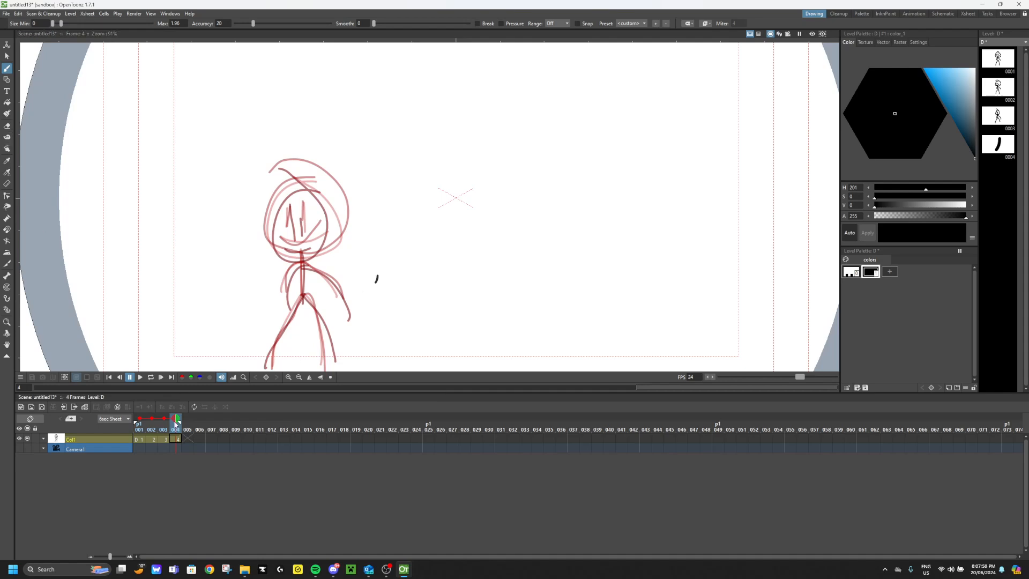
# Copy the whole stick figure from frame 3 and paste it into frame 4.
pyautogui.click(163, 427)
pyautogui.click(7, 56)
pyautogui.moveTo(180, 110); pyautogui.dragTo(445, 371)
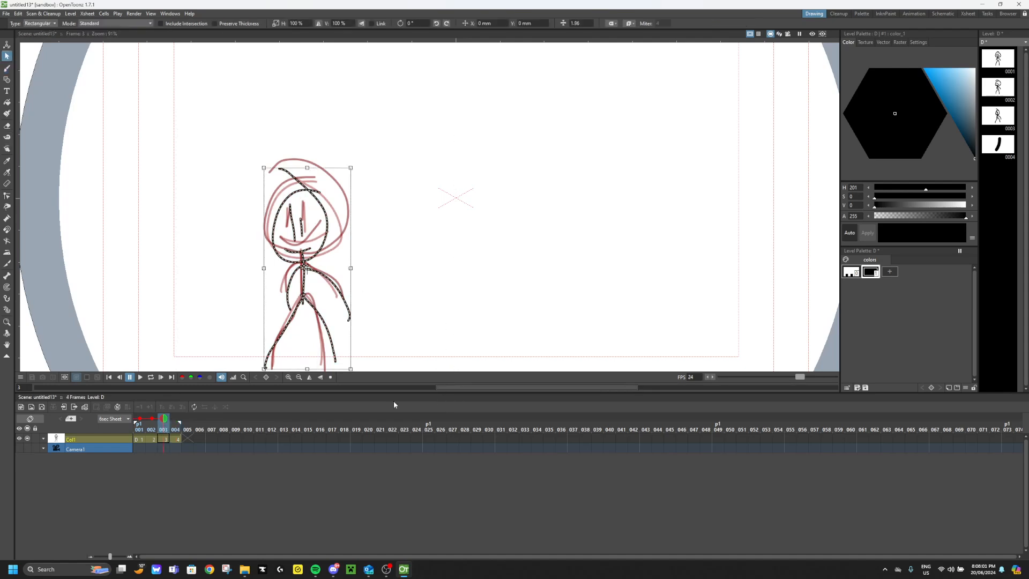
pyautogui.click(176, 429)
pyautogui.hotkey('ctrl', 'v')
# Draw two small circles and a diagonal line with the Brush to the left of the figure on frame 4.
pyautogui.click(7, 68)
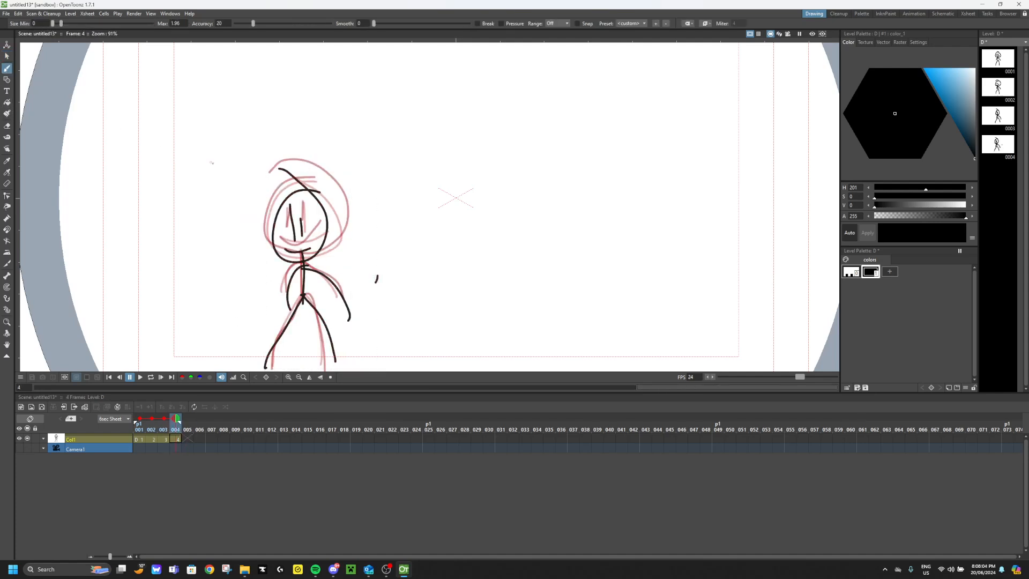
pyautogui.moveTo(247, 132); pyautogui.dragTo(255, 152)
pyautogui.moveTo(216, 234); pyautogui.dragTo(212, 251)
pyautogui.moveTo(208, 313); pyautogui.dragTo(281, 265)
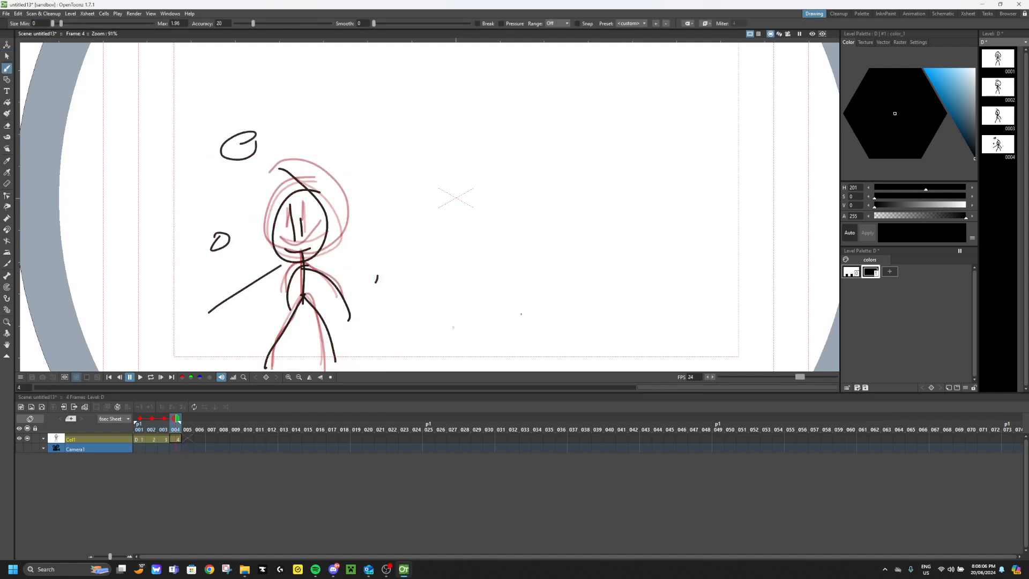
# Add a new blue style to the palette and scribble large loops with it to the right of the figure on frame 4.
pyautogui.click(890, 271)
pyautogui.click(924, 70)
pyautogui.moveTo(511, 255)
pyautogui.mouseDown()
pyautogui.moveTo(536, 276)
pyautogui.moveTo(621, 234)
pyautogui.mouseUp()
pyautogui.moveTo(540, 130)
pyautogui.mouseDown()
pyautogui.moveTo(531, 180)
pyautogui.moveTo(514, 140)
pyautogui.mouseUp()
pyautogui.moveTo(474, 136); pyautogui.dragTo(506, 199)
pyautogui.moveTo(433, 141); pyautogui.dragTo(516, 261)
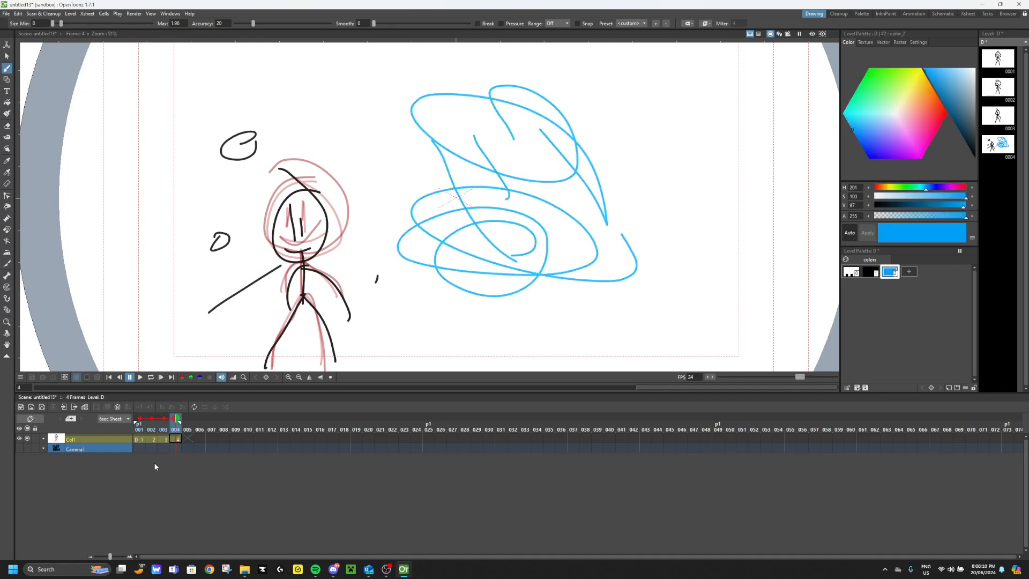
# Go to frame 5, switch back to the black style and deactivate the onion skin.
pyautogui.click(187, 429)
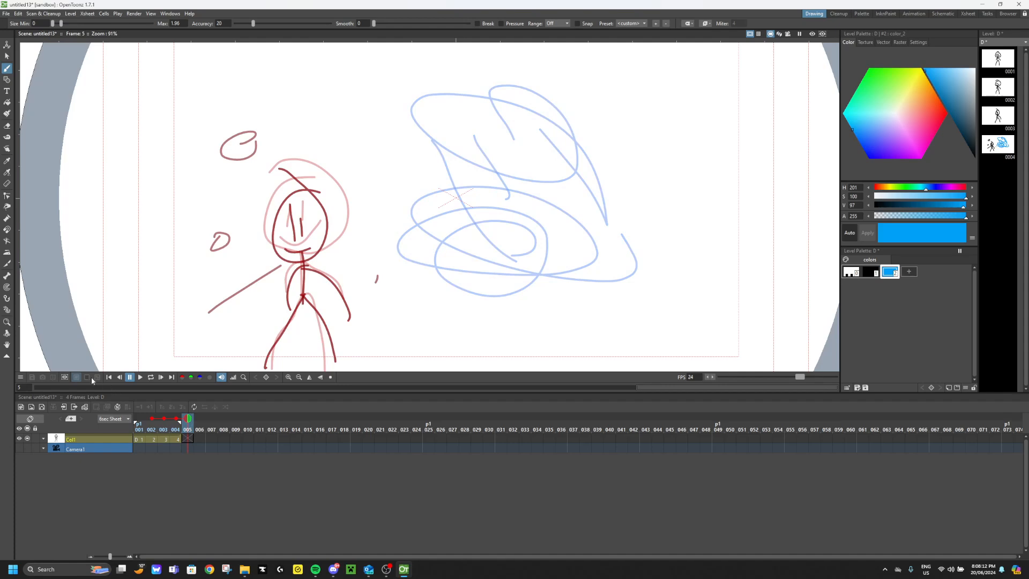
pyautogui.click(870, 274)
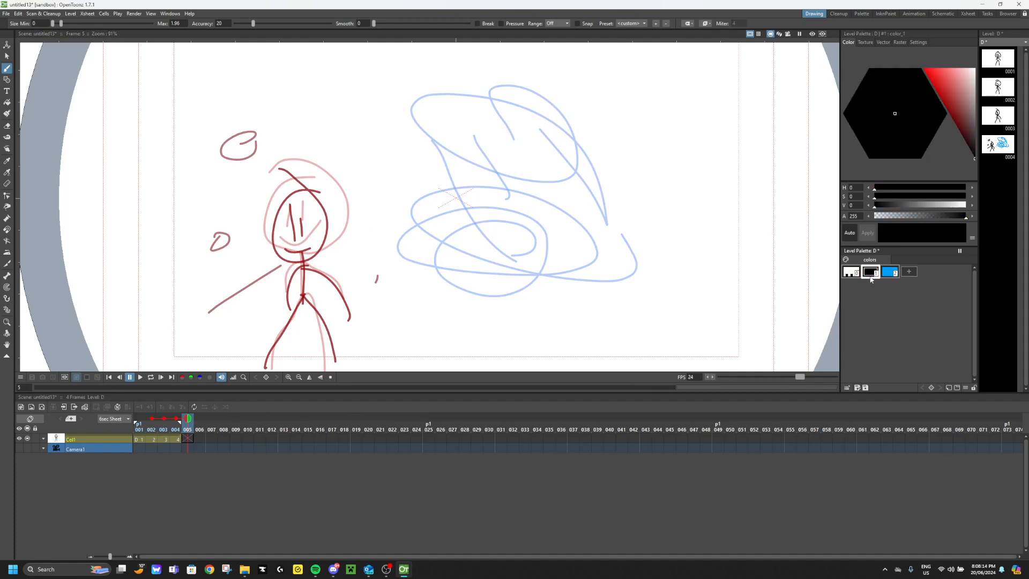
pyautogui.scroll(-2, 420, 273)
pyautogui.scroll(1, 413, 263)
pyautogui.rightClick(414, 263)
pyautogui.click(446, 310)
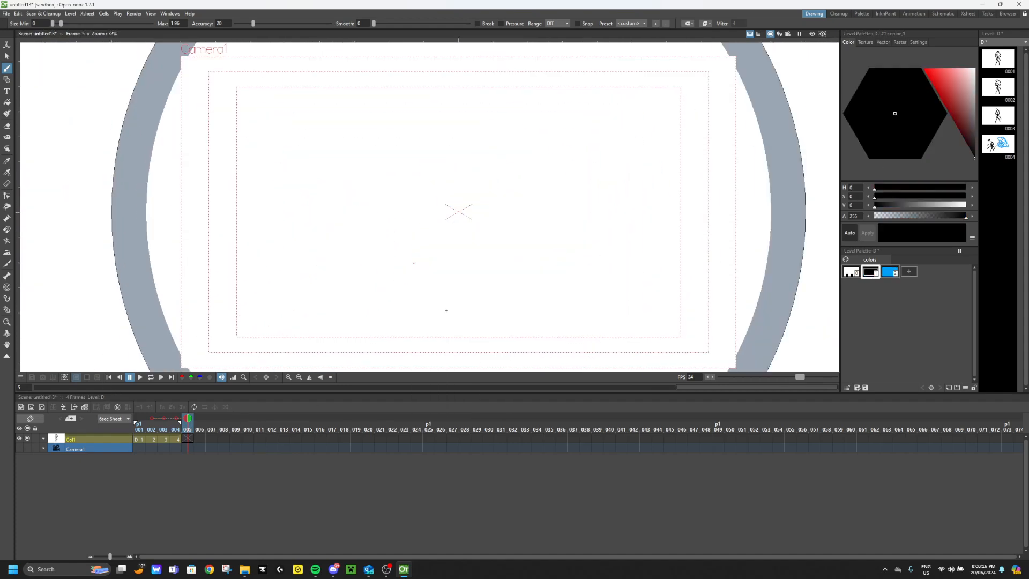
# Draw a new stick figure's body line, two arms and large round head on frame 5.
pyautogui.scroll(6, 304, 272)
pyautogui.scroll(-8, 303, 281)
pyautogui.scroll(5, 329, 336)
pyautogui.moveTo(323, 211); pyautogui.dragTo(321, 316)
pyautogui.moveTo(320, 240)
pyautogui.mouseDown()
pyautogui.moveTo(304, 284)
pyautogui.moveTo(377, 294)
pyautogui.mouseUp()
pyautogui.scroll(1, 321, 153)
pyautogui.moveTo(301, 72)
pyautogui.mouseDown()
pyautogui.moveTo(254, 214)
pyautogui.moveTo(295, 251)
pyautogui.moveTo(359, 230)
pyautogui.moveTo(324, 76)
pyautogui.mouseUp()
pyautogui.click(330, 376)
pyautogui.scroll(-4, 325, 343)
pyautogui.scroll(8, 311, 257)
pyautogui.scroll(-4, 311, 257)
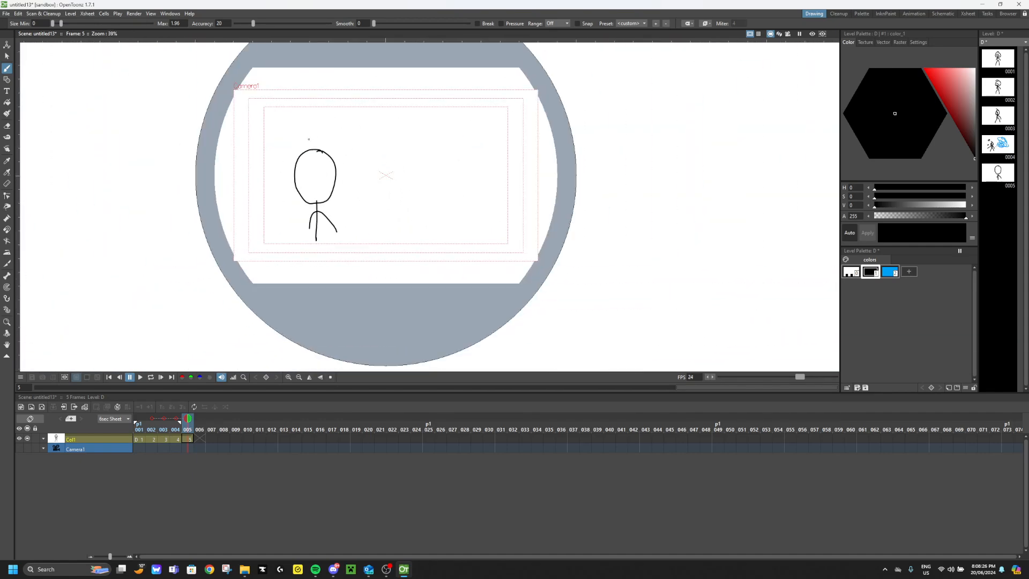
# Add two legs, two line eyes and flat eyebrows to the stick figure on frame 5.
pyautogui.scroll(4, 311, 187)
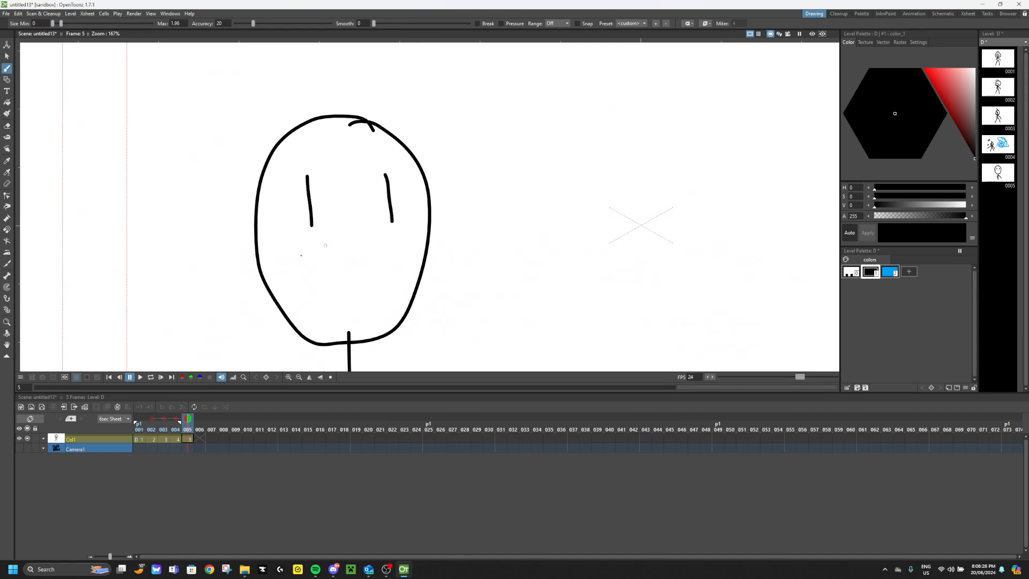
pyautogui.scroll(-3, 326, 245)
pyautogui.scroll(1, 319, 354)
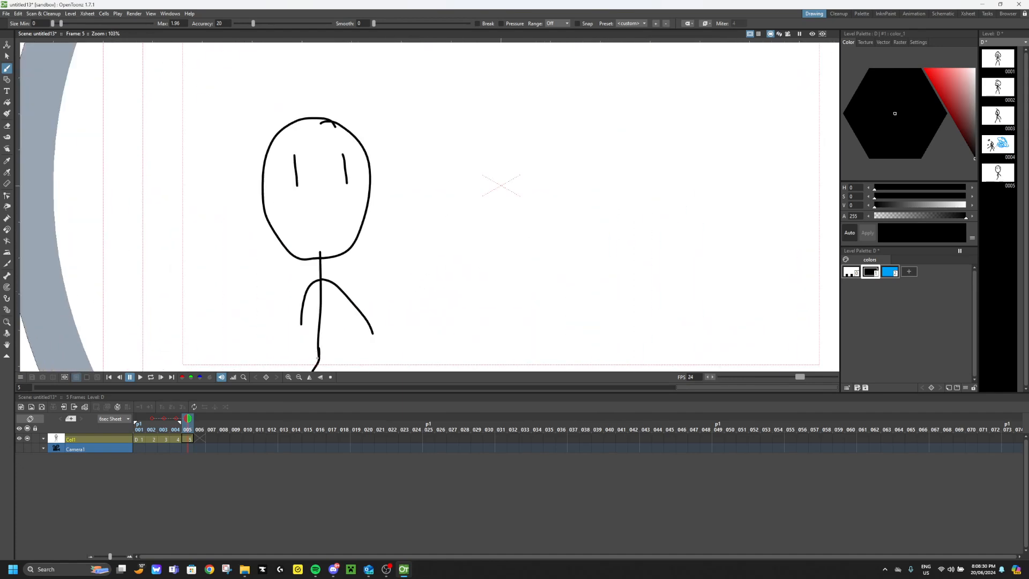
pyautogui.scroll(4, 306, 183)
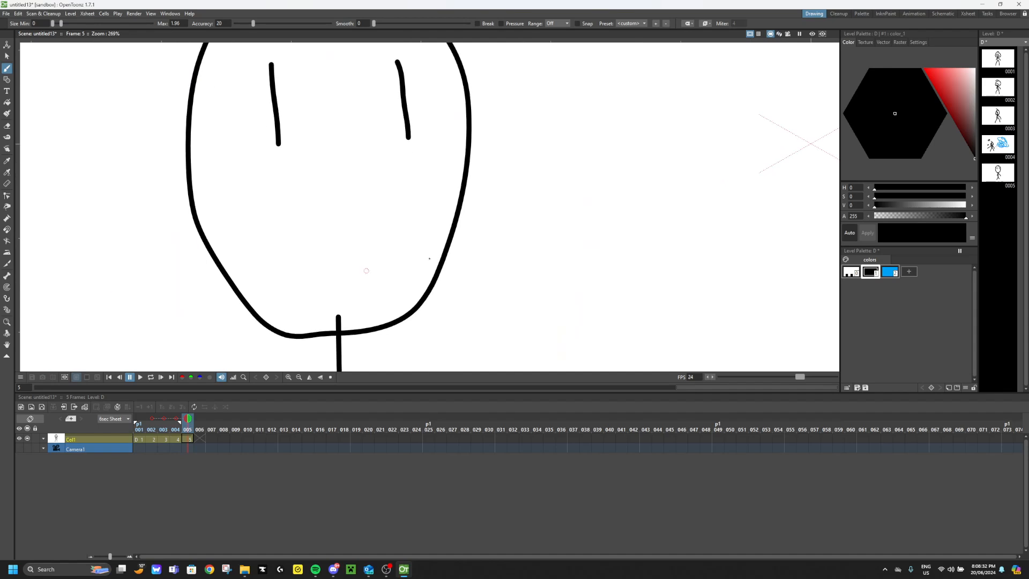
pyautogui.scroll(-3, 375, 199)
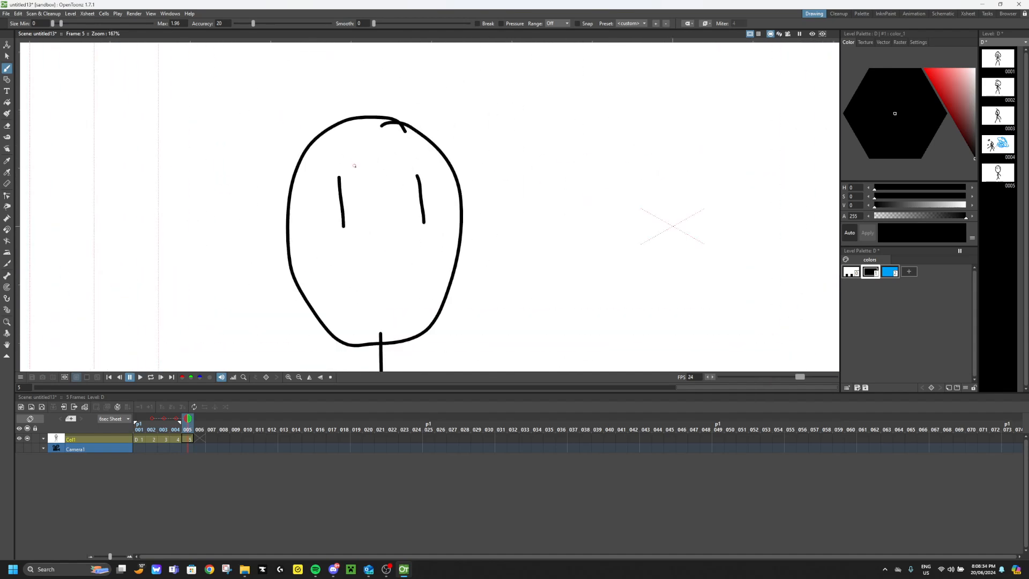
pyautogui.scroll(2, 321, 176)
pyautogui.moveTo(302, 173)
pyautogui.mouseDown()
pyautogui.moveTo(339, 172)
pyautogui.moveTo(456, 154)
pyautogui.mouseUp()
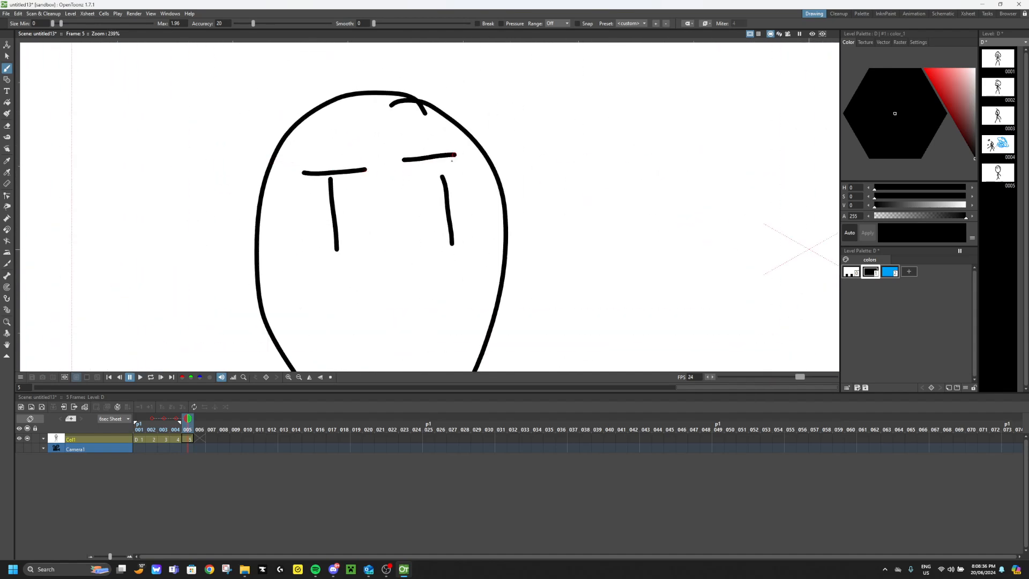
pyautogui.scroll(-3, 407, 160)
pyautogui.scroll(2, 407, 161)
# Copy the whole stick figure from frame 5 and paste it into each of frames 6 to 13.
pyautogui.rightClick(189, 424)
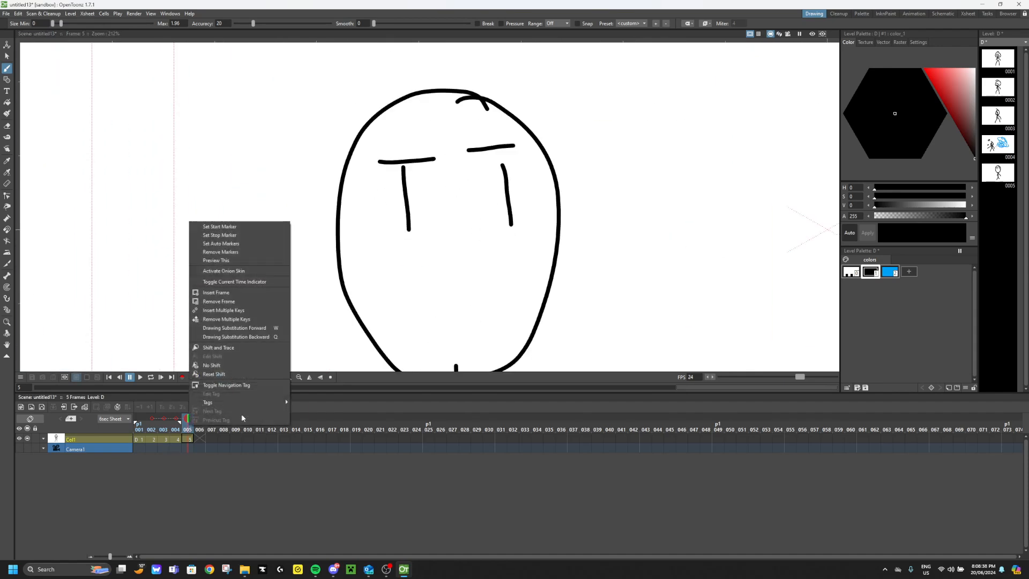
pyautogui.click(192, 459)
pyautogui.click(7, 56)
pyautogui.scroll(-12, 244, 185)
pyautogui.moveTo(231, 125); pyautogui.dragTo(443, 335)
pyautogui.click(199, 430)
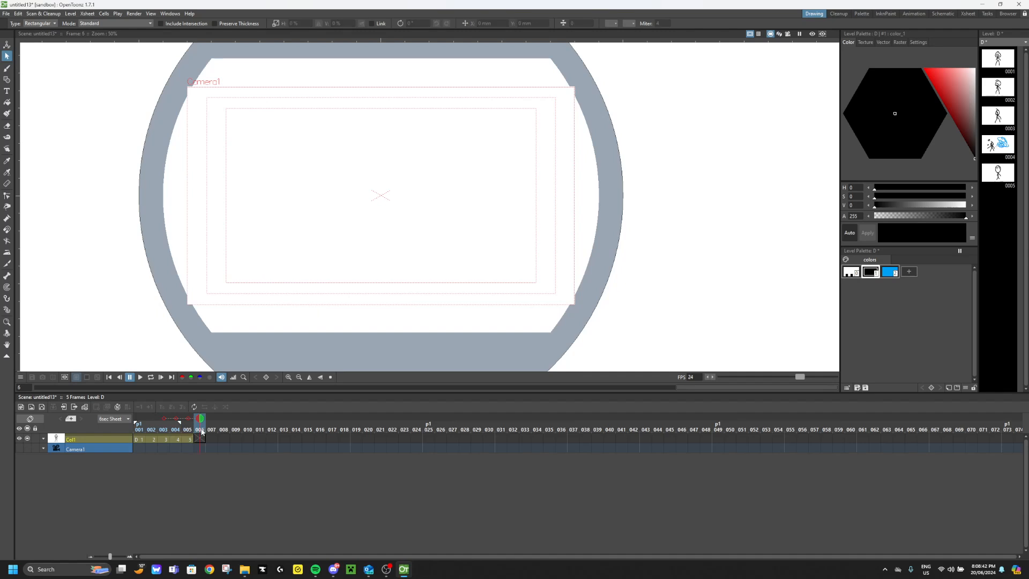
pyautogui.hotkey('ctrl', 'v')
pyautogui.click(212, 429)
pyautogui.hotkey('ctrl', 'v')
pyautogui.click(223, 428)
pyautogui.hotkey('ctrl', 'v')
pyautogui.click(235, 428)
pyautogui.hotkey('ctrl', 'v')
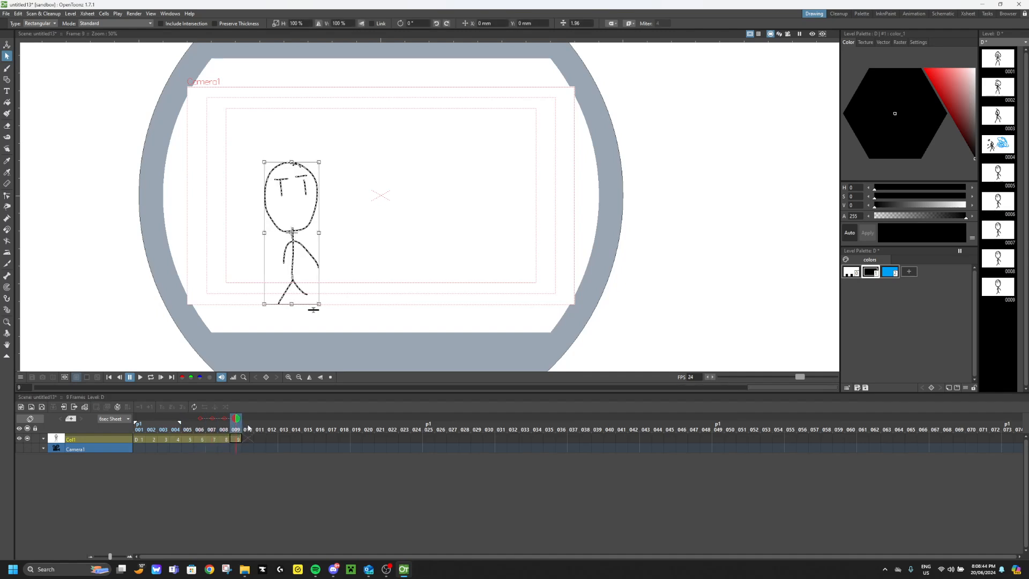
pyautogui.click(248, 429)
pyautogui.hotkey('ctrl', 'v')
pyautogui.click(260, 429)
pyautogui.hotkey('ctrl', 'v')
pyautogui.click(271, 429)
pyautogui.hotkey('ctrl', 'v')
pyautogui.click(284, 429)
pyautogui.hotkey('ctrl', 'v')
# Draw a straight horizontal mouth on the figure's face on frame 5 with the Brush.
pyautogui.click(187, 429)
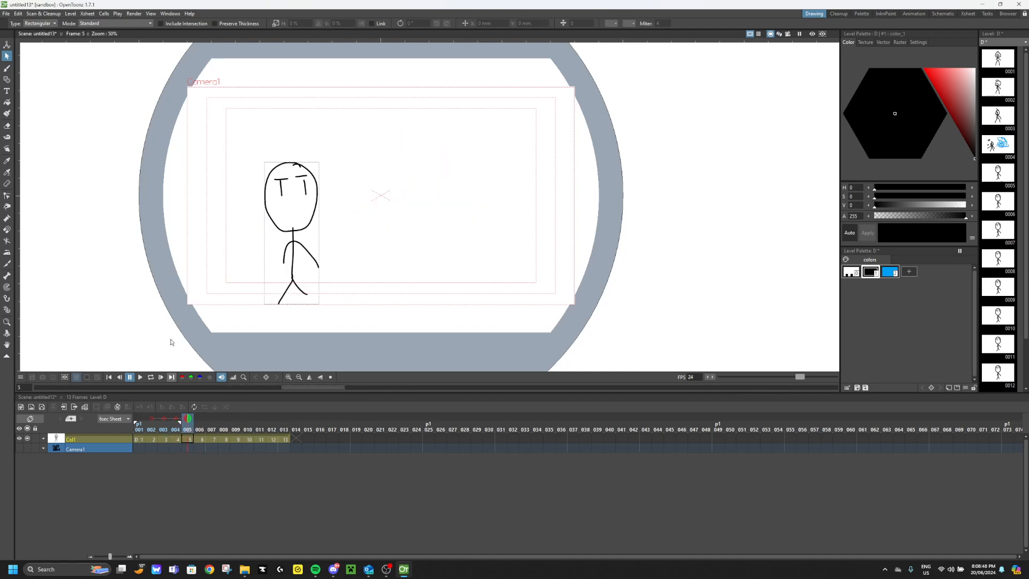
pyautogui.scroll(5, 247, 230)
pyautogui.press('b')
pyautogui.scroll(5, 412, 170)
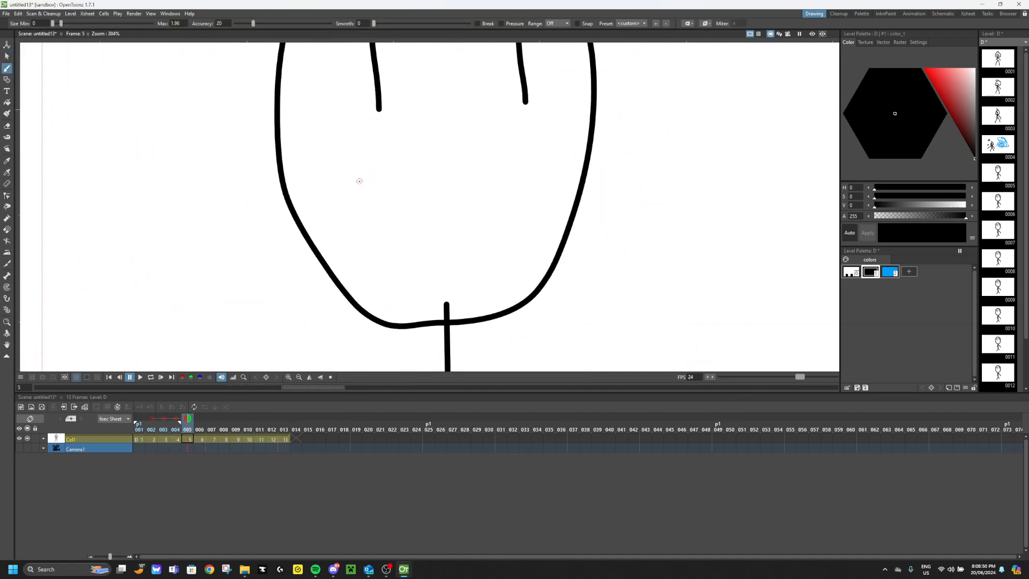
pyautogui.moveTo(359, 181); pyautogui.dragTo(520, 180)
# Reactivate the onion skin on frame 6 and draw a slightly curved mouth over the previous one.
pyautogui.press('.')
pyautogui.rightClick(379, 194)
pyautogui.click(420, 260)
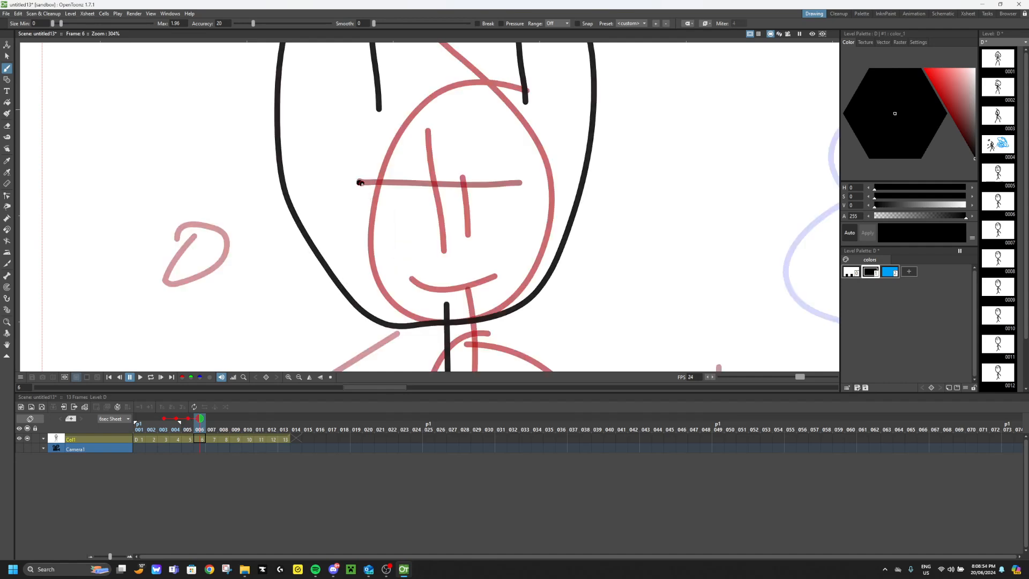
pyautogui.moveTo(404, 188)
pyautogui.mouseDown()
pyautogui.moveTo(487, 193)
pyautogui.moveTo(520, 183)
pyautogui.mouseUp()
# Draw a progressively deeper smile on the face on frames 7, 8 and 9, following the onion skin.
pyautogui.press('.')
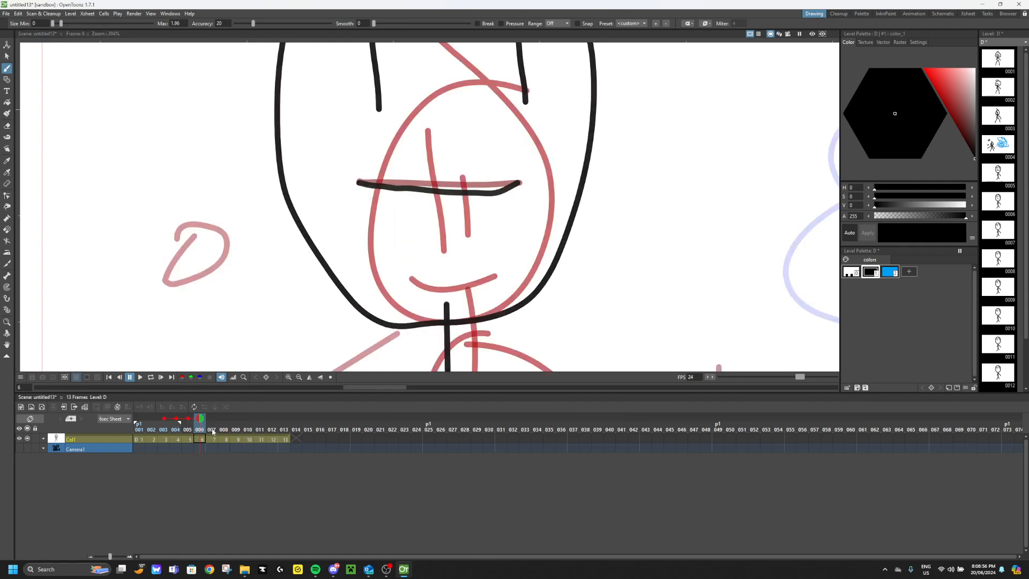
pyautogui.moveTo(361, 183)
pyautogui.mouseDown()
pyautogui.moveTo(389, 202)
pyautogui.moveTo(506, 206)
pyautogui.moveTo(526, 180)
pyautogui.mouseUp()
pyautogui.press('.')
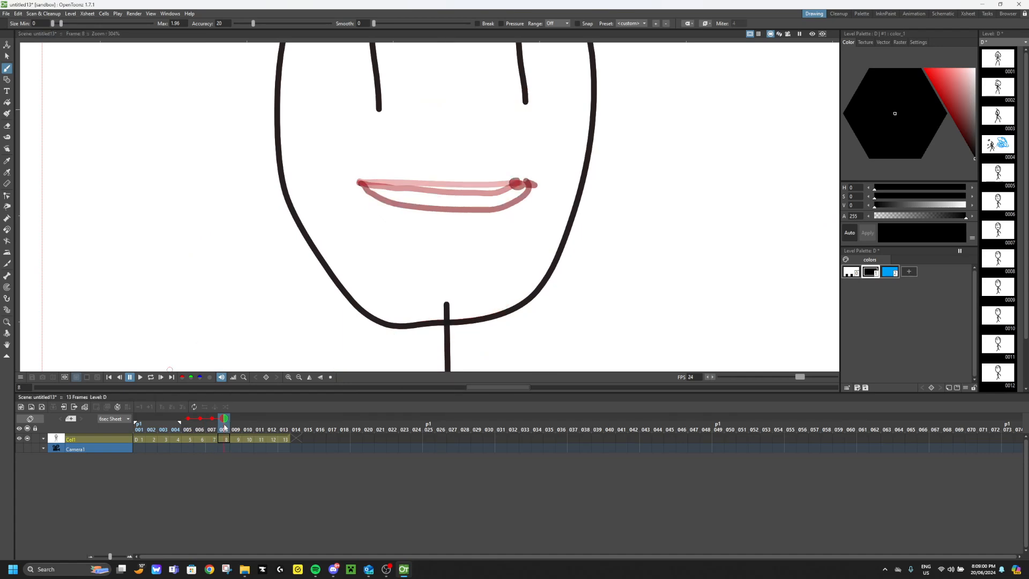
pyautogui.moveTo(368, 202)
pyautogui.mouseDown()
pyautogui.moveTo(405, 238)
pyautogui.moveTo(488, 218)
pyautogui.moveTo(530, 171)
pyautogui.mouseUp()
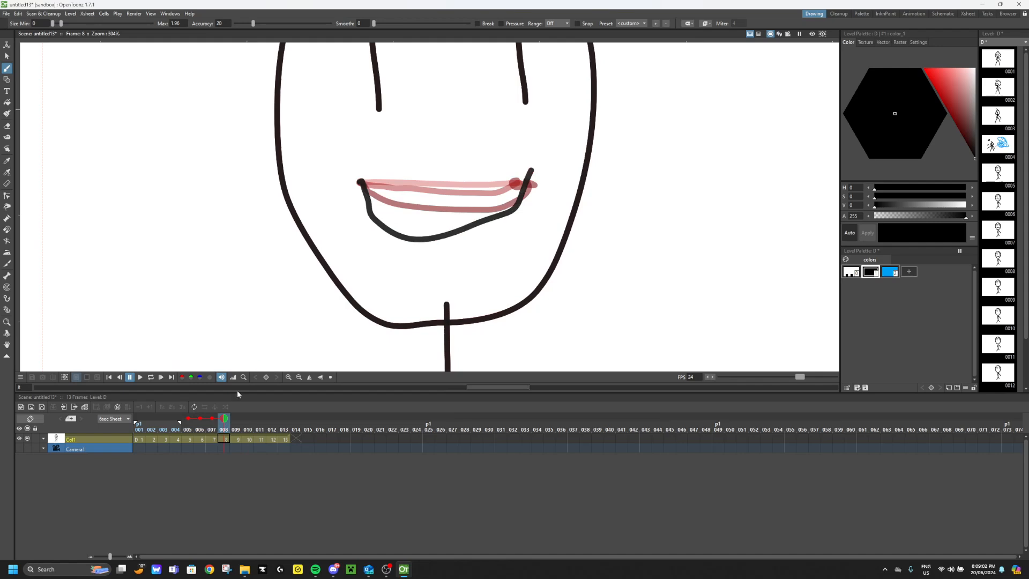
pyautogui.press('.')
pyautogui.moveTo(362, 184)
pyautogui.mouseDown()
pyautogui.moveTo(460, 246)
pyautogui.moveTo(531, 171)
pyautogui.mouseUp()
# Draw a wide open mouth on frame 10 with an upper lip line and a deep lower curve.
pyautogui.click(248, 428)
pyautogui.moveTo(363, 184); pyautogui.dragTo(536, 172)
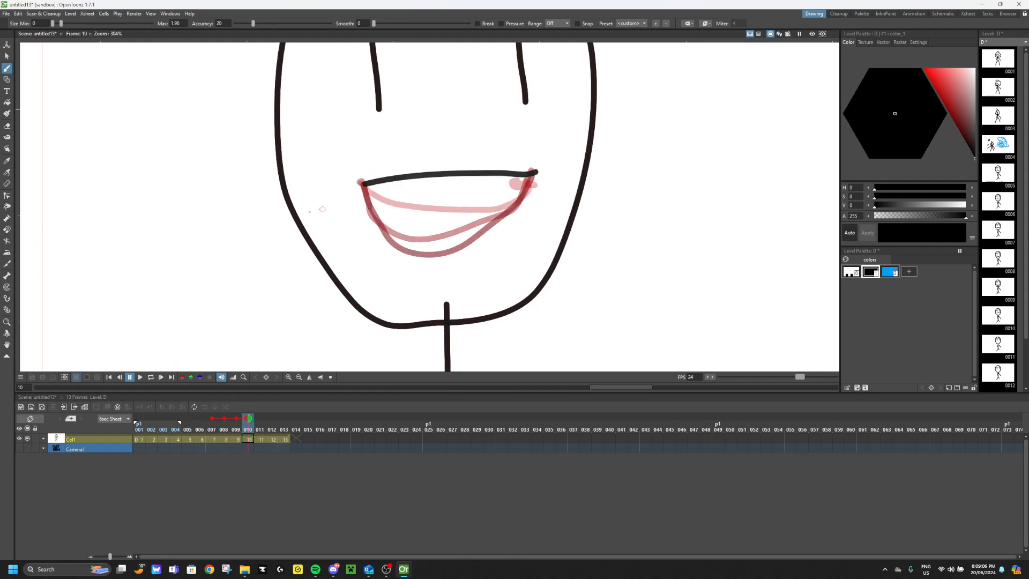
pyautogui.moveTo(363, 185)
pyautogui.mouseDown()
pyautogui.moveTo(517, 170)
pyautogui.moveTo(553, 143)
pyautogui.mouseUp()
# Draw progressively shallower smiles on the face on frames 11 to 13 and a nearly flat mouth on frame 14.
pyautogui.press('.')
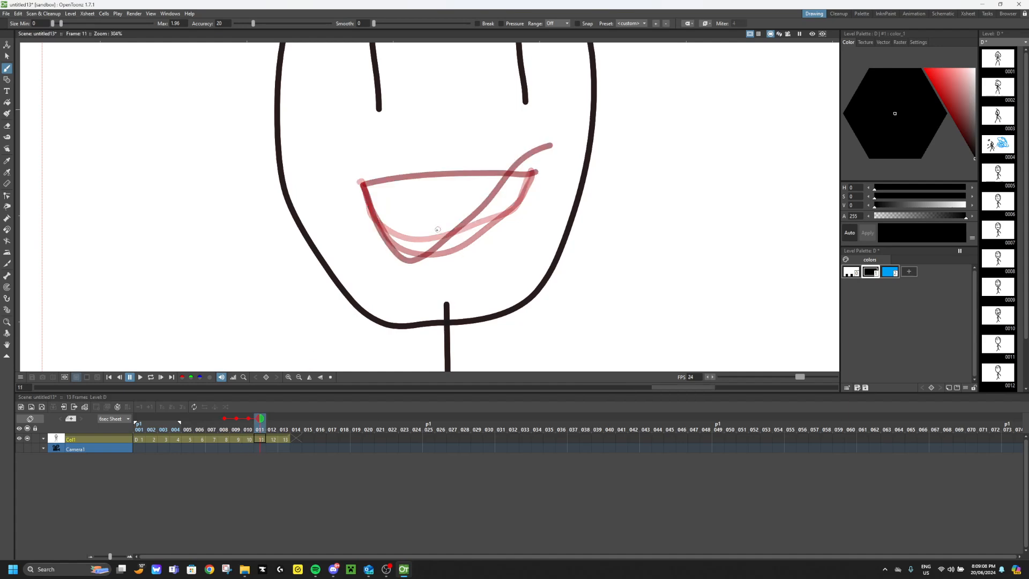
pyautogui.scroll(-1, 436, 223)
pyautogui.moveTo(379, 196)
pyautogui.mouseDown()
pyautogui.moveTo(392, 221)
pyautogui.moveTo(442, 239)
pyautogui.moveTo(494, 207)
pyautogui.moveTo(511, 181)
pyautogui.mouseUp()
pyautogui.press('.')
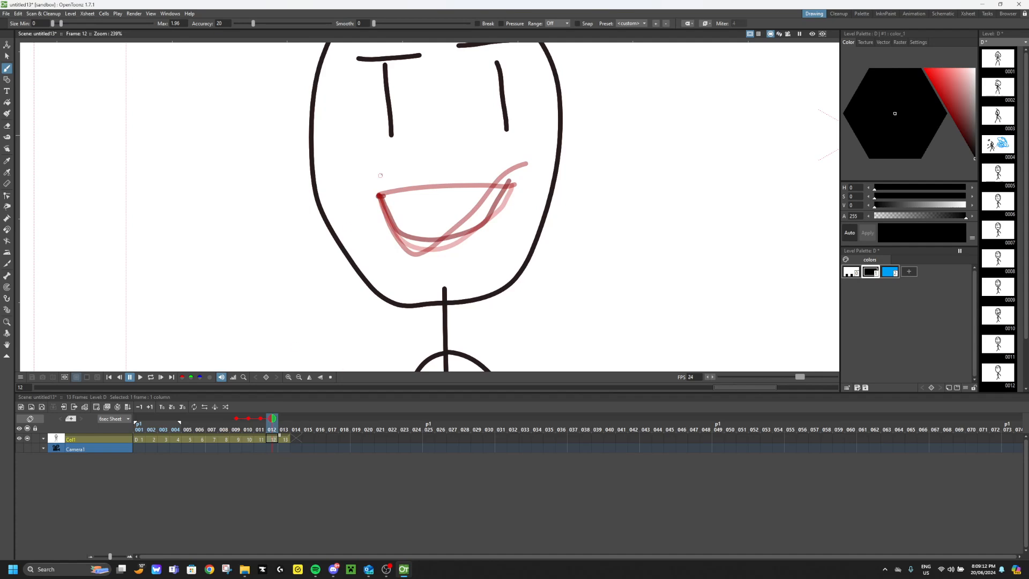
pyautogui.moveTo(379, 196)
pyautogui.mouseDown()
pyautogui.moveTo(437, 213)
pyautogui.moveTo(486, 208)
pyautogui.moveTo(507, 183)
pyautogui.mouseUp()
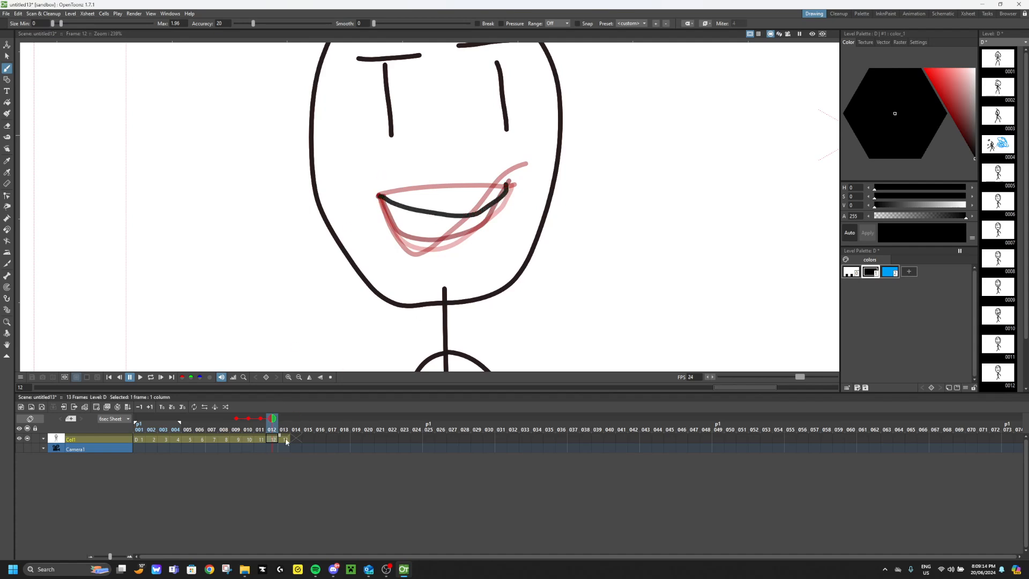
pyautogui.press('.')
pyautogui.moveTo(376, 198)
pyautogui.mouseDown()
pyautogui.moveTo(482, 184)
pyautogui.moveTo(445, 208)
pyautogui.moveTo(375, 200)
pyautogui.moveTo(507, 185)
pyautogui.mouseUp()
pyautogui.press('.')
pyautogui.scroll(-6, 507, 185)
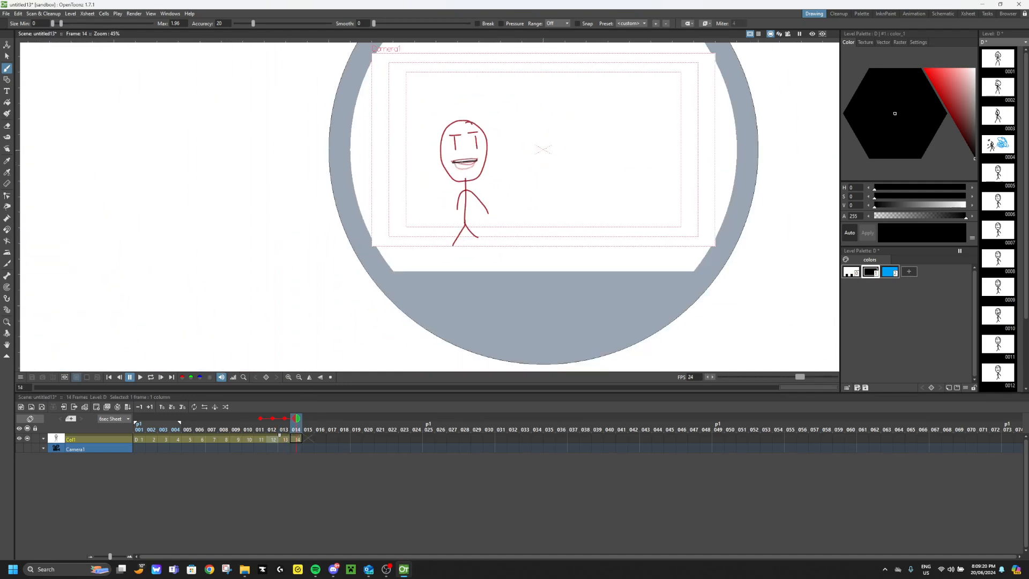
pyautogui.scroll(2, 470, 216)
# Return to frame 5 and play back the animation.
pyautogui.click(201, 440)
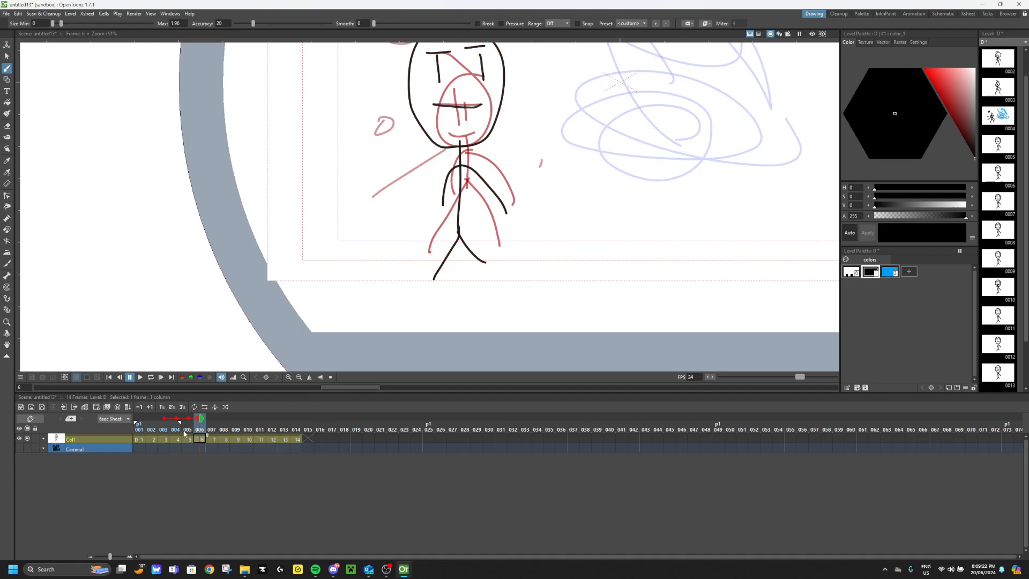
pyautogui.click(185, 430)
pyautogui.scroll(-3, 392, 86)
pyautogui.scroll(6, 482, 86)
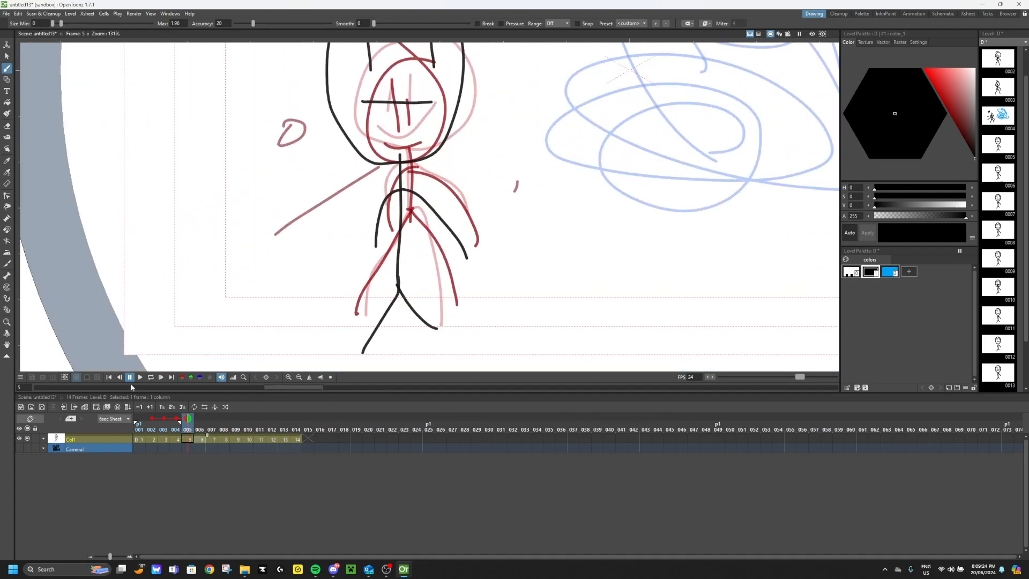
pyautogui.click(140, 377)
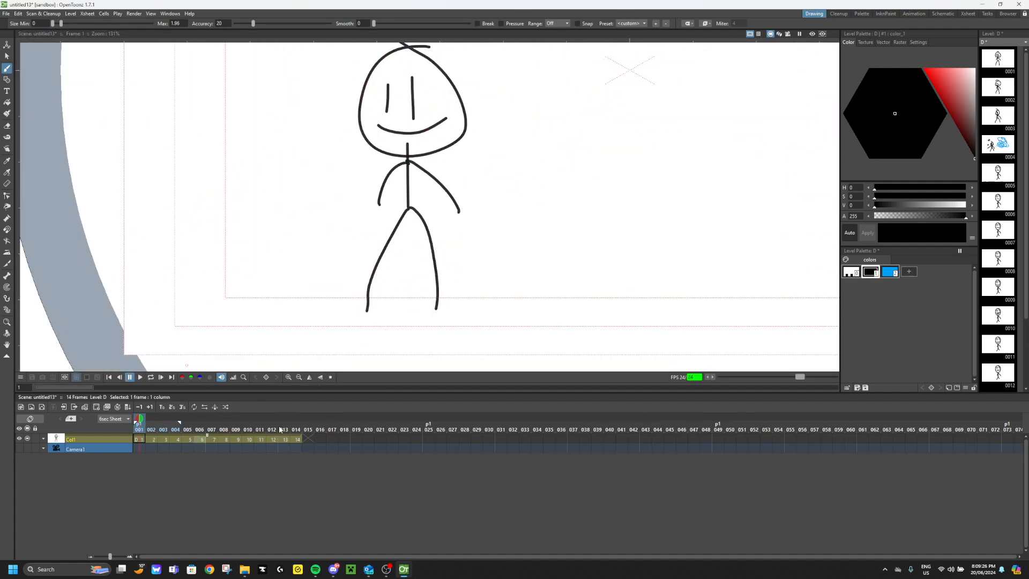
# Set the playback rate to 1 FPS and scrub back through the frames to frame 5.
pyautogui.moveTo(801, 377); pyautogui.dragTo(755, 382)
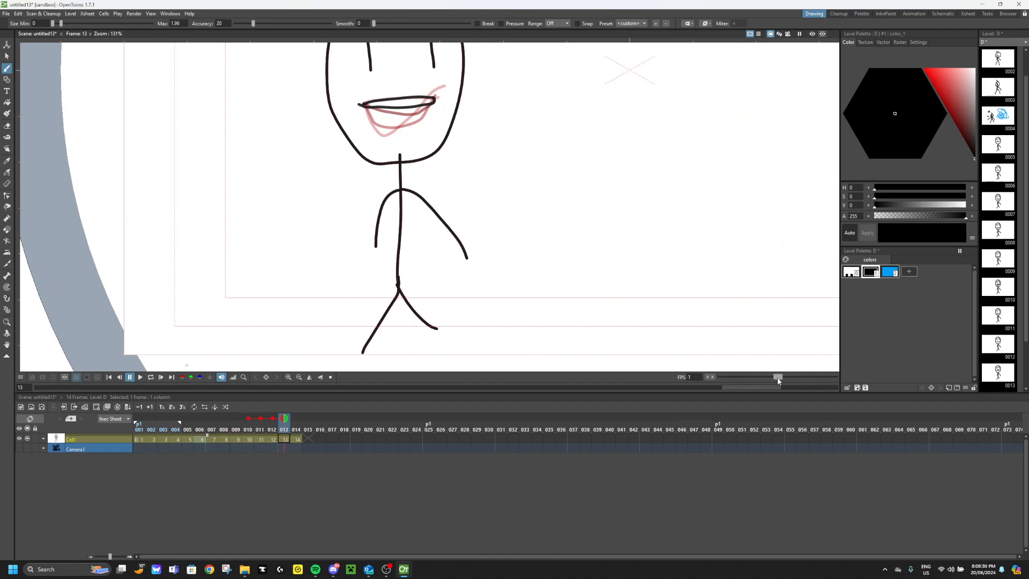
pyautogui.moveTo(238, 431); pyautogui.dragTo(223, 432)
pyautogui.scroll(-8, 331, 220)
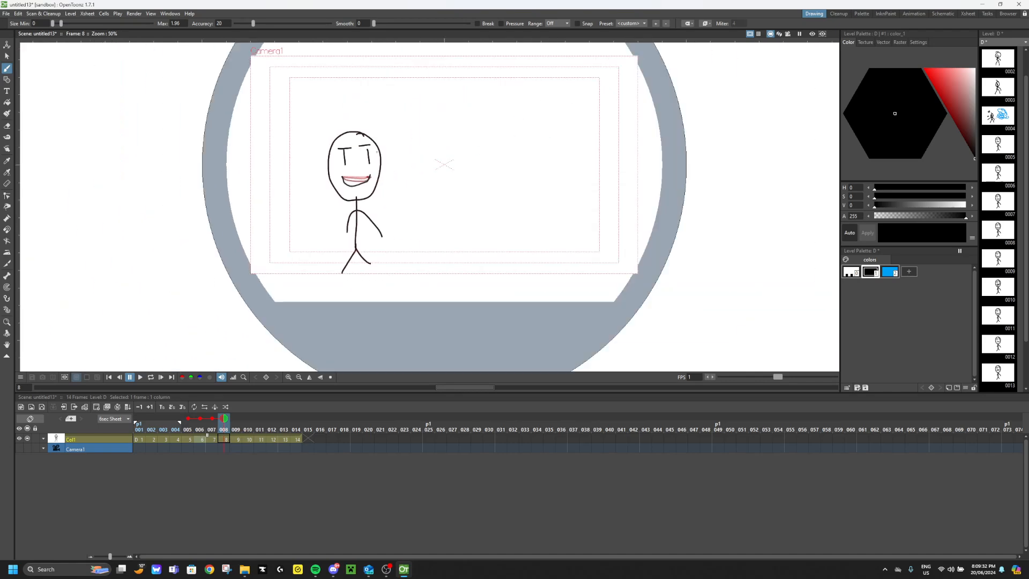
pyautogui.scroll(7, 397, 94)
pyautogui.scroll(1, 279, 235)
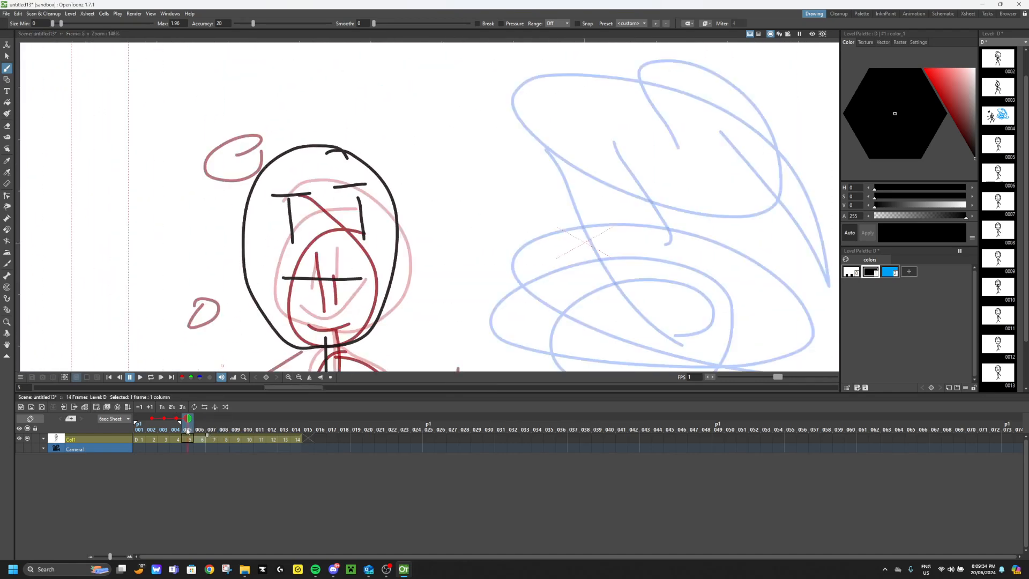
# Deactivate the onion skin and play back the animation, replaying it from frame 5 and pausing it.
pyautogui.rightClick(32, 101)
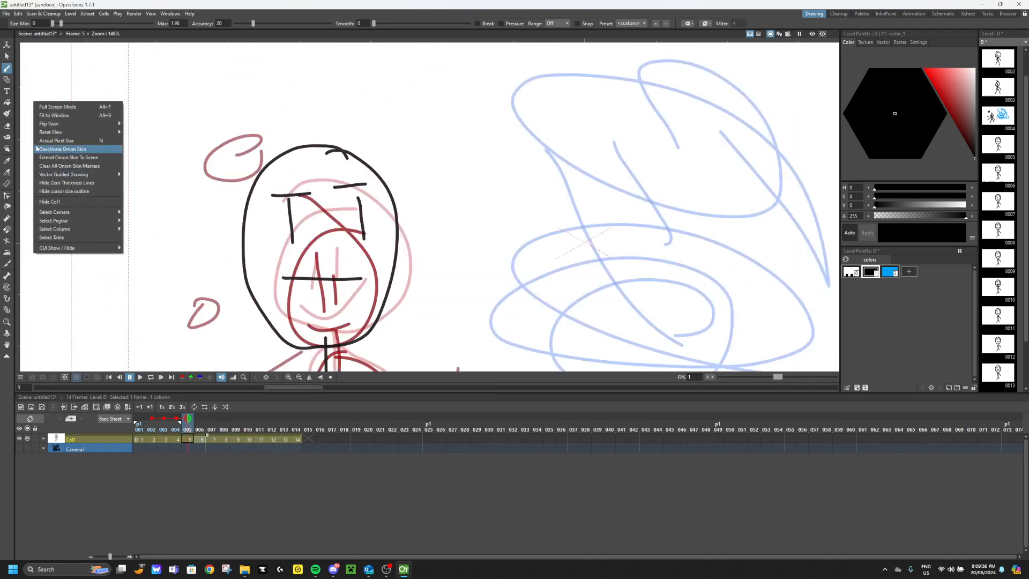
pyautogui.click(49, 157)
pyautogui.click(140, 377)
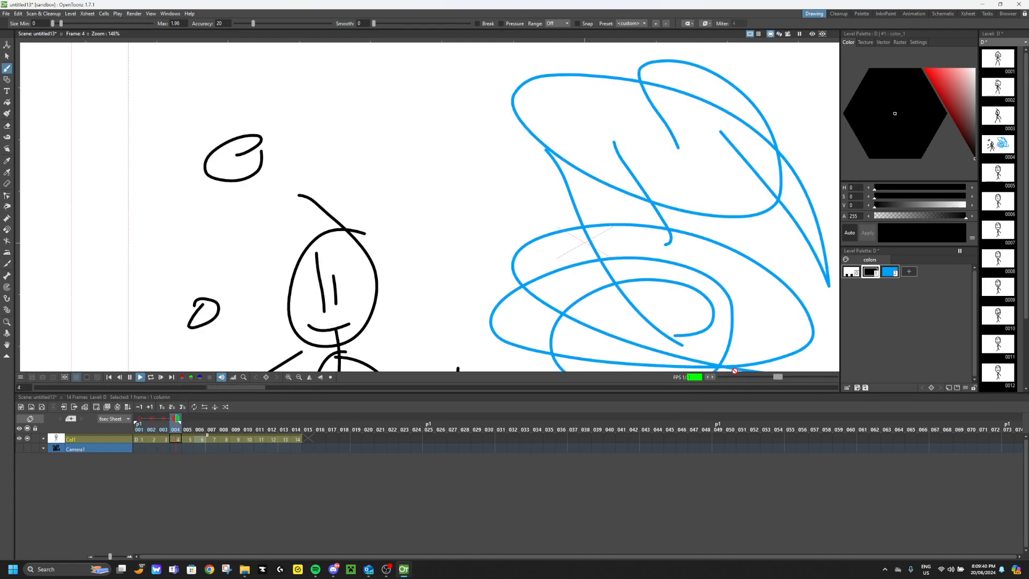
pyautogui.scroll(-5, 502, 319)
pyautogui.scroll(-8, 467, 316)
pyautogui.scroll(7, 427, 340)
pyautogui.click(184, 427)
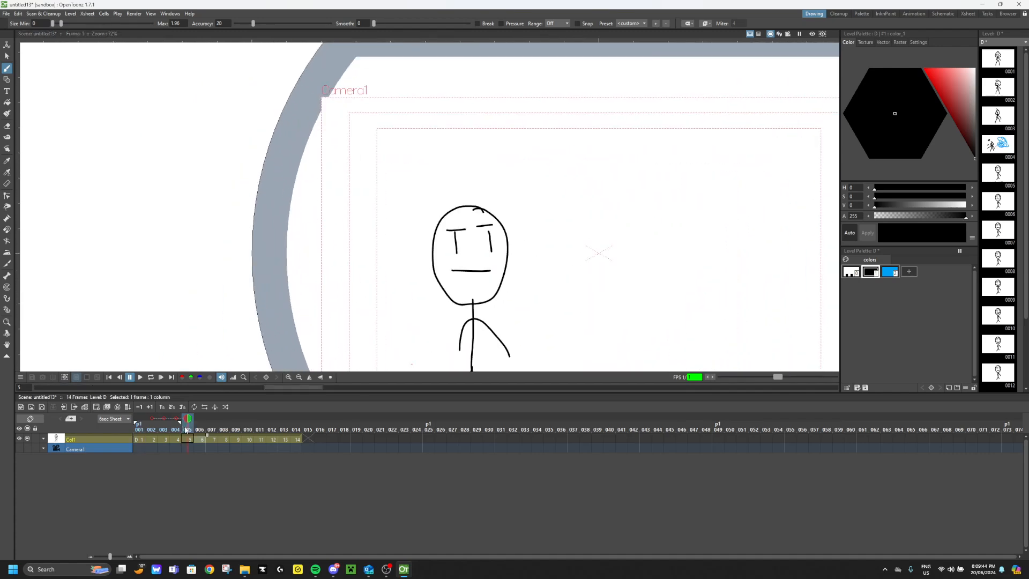
pyautogui.click(140, 378)
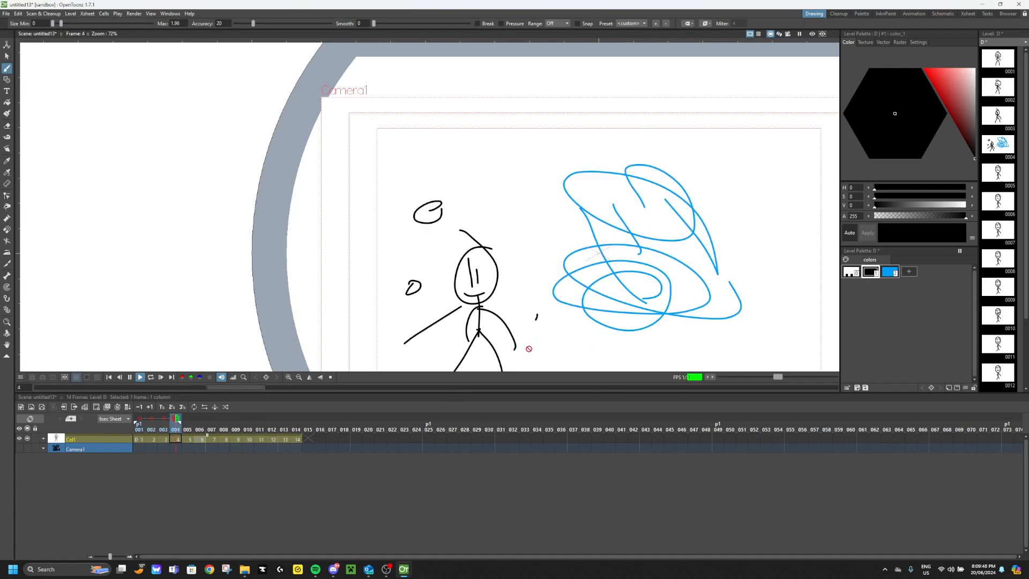
pyautogui.click(127, 377)
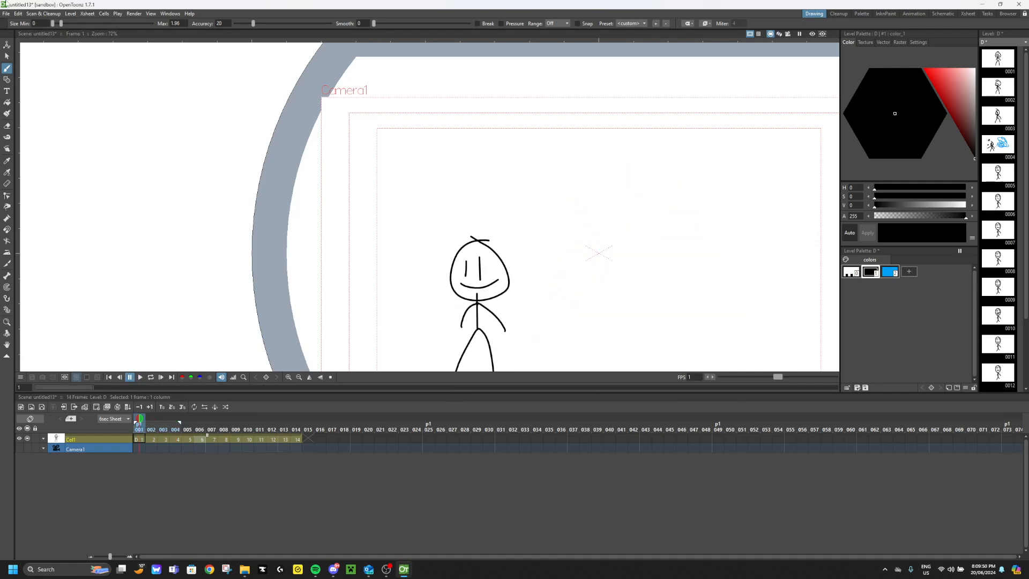
# Scribble large loops beside the stick figure on frame 1 with the blue style and recolour that style purple.
pyautogui.scroll(-2, 734, 145)
pyautogui.click(890, 271)
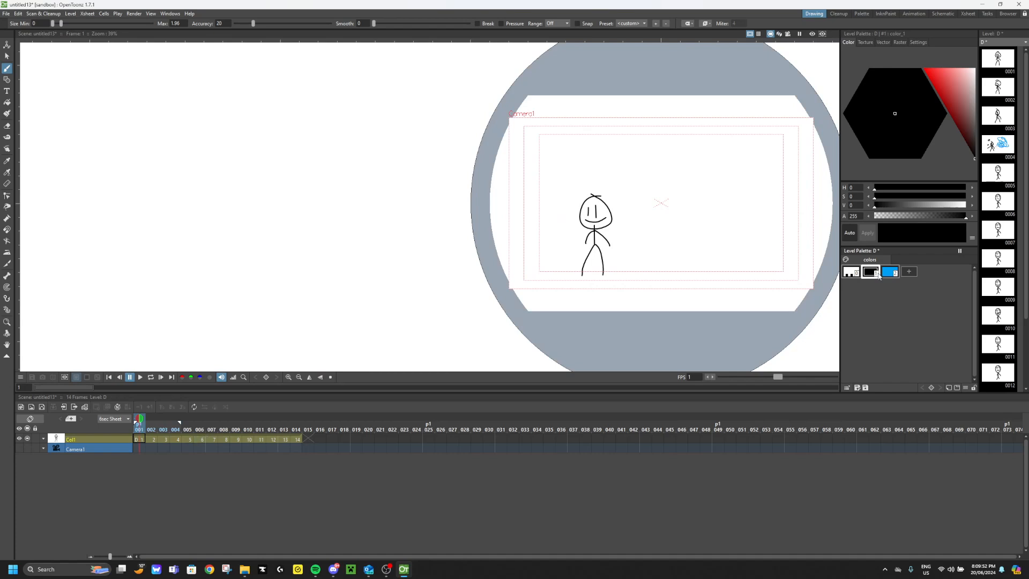
pyautogui.moveTo(757, 236)
pyautogui.mouseDown()
pyautogui.moveTo(774, 185)
pyautogui.moveTo(751, 213)
pyautogui.mouseUp()
pyautogui.click(903, 159)
pyautogui.moveTo(739, 138)
pyautogui.mouseDown()
pyautogui.moveTo(691, 163)
pyautogui.moveTo(620, 161)
pyautogui.mouseUp()
# Create a new scene, discarding the changes to the current scene and its modified level files.
pyautogui.click(5, 14)
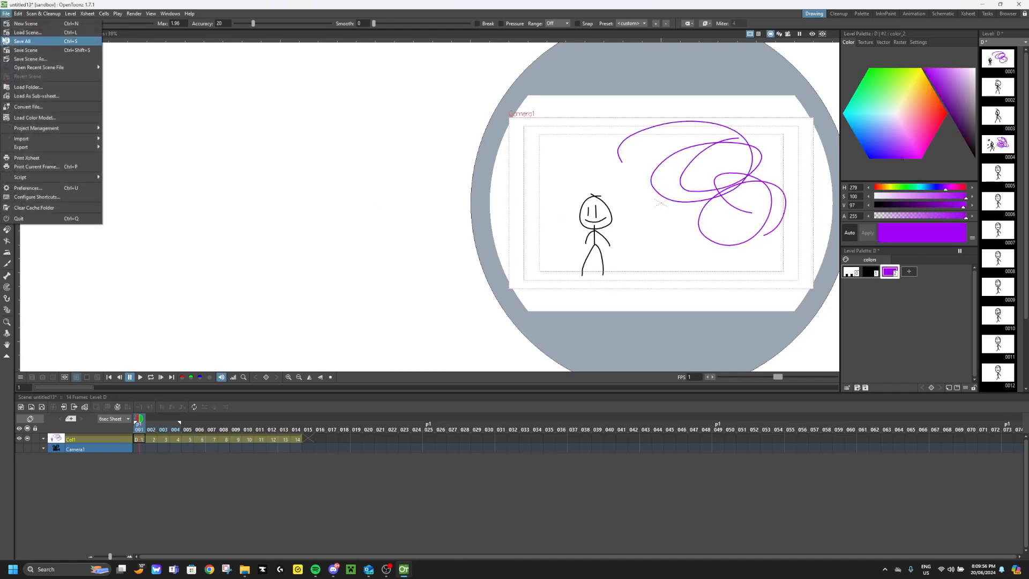
pyautogui.click(22, 23)
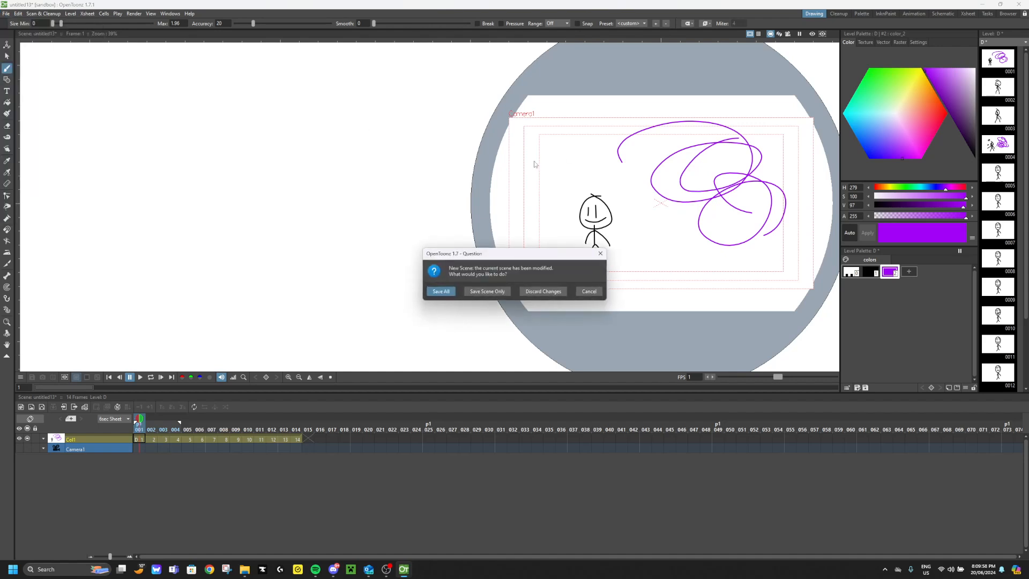
pyautogui.click(533, 289)
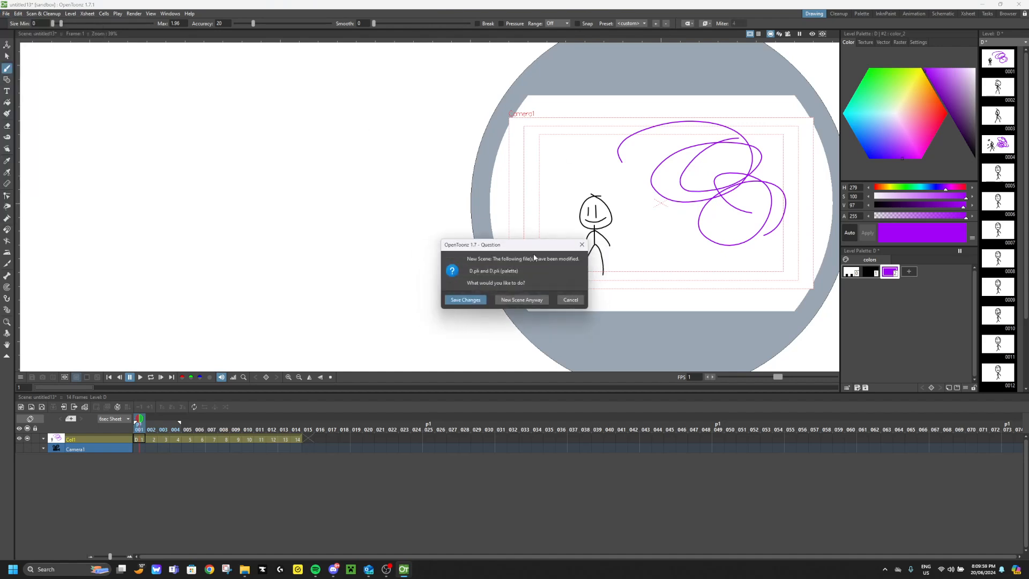
pyautogui.click(516, 301)
# Draw a short brush stroke on frame 1 outside the camera frame to create a new level.
pyautogui.press('b')
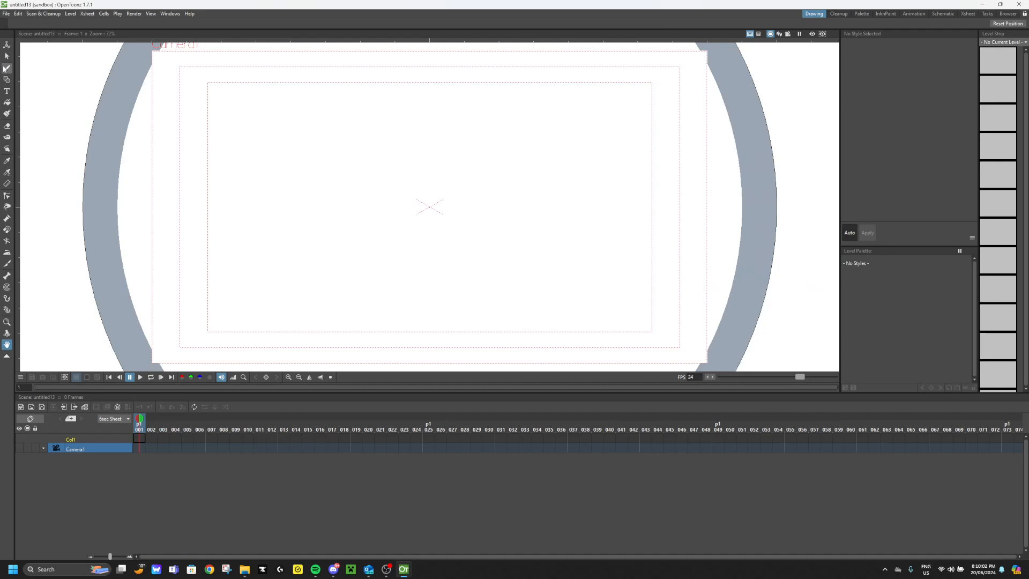
pyautogui.hotkey('alt', 'f')
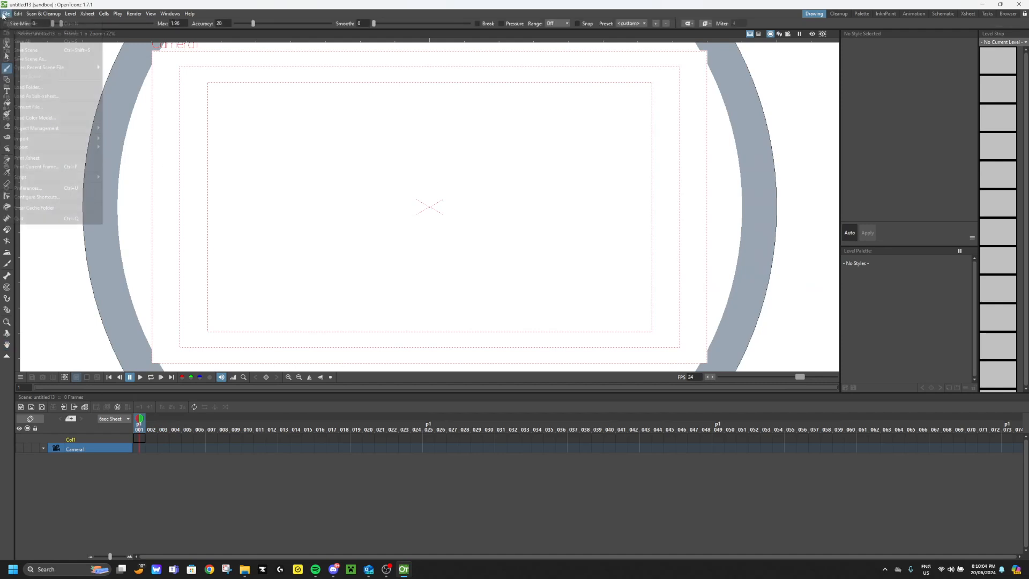
pyautogui.click(120, 313)
pyautogui.moveTo(124, 324); pyautogui.dragTo(127, 333)
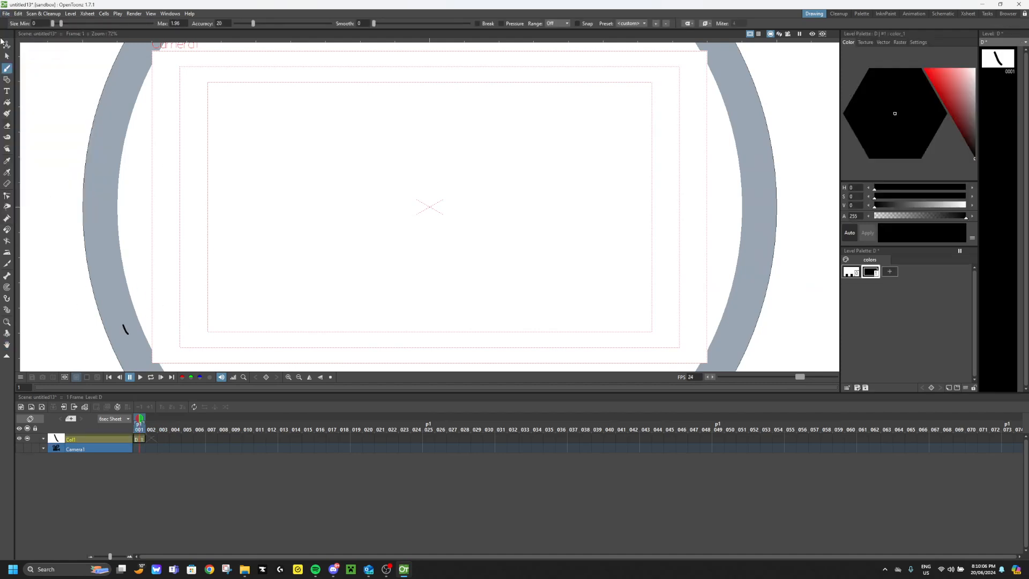
# Check the default level type options in the Drawing preferences, keeping Toonz Vector Level, and close the preferences.
pyautogui.hotkey('alt', 'e')
pyautogui.hotkey('alt', 'f')
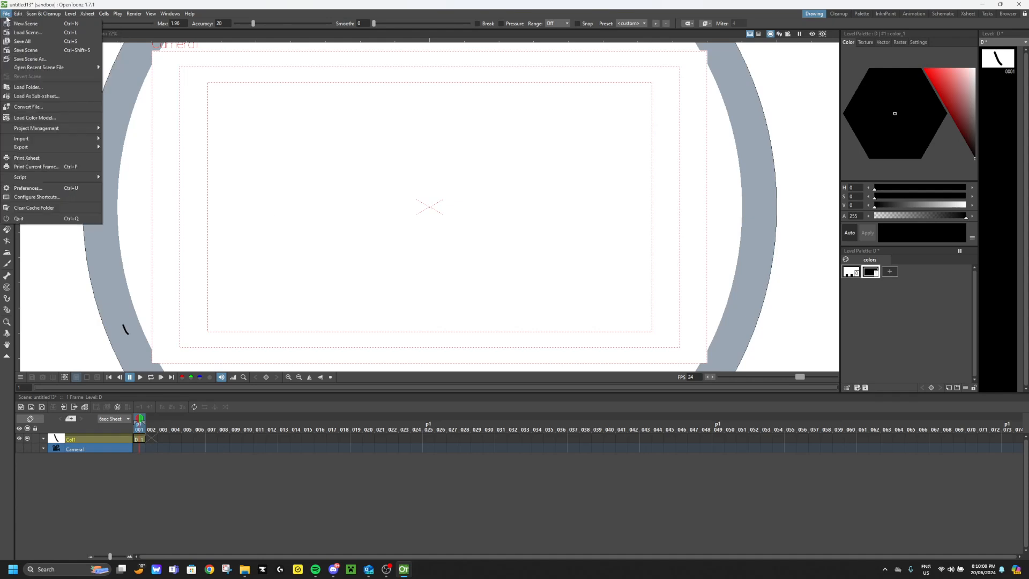
pyautogui.press('Up')
pyautogui.press('Up')
pyautogui.press('Up')
pyautogui.press('Up')
pyautogui.press('Return')
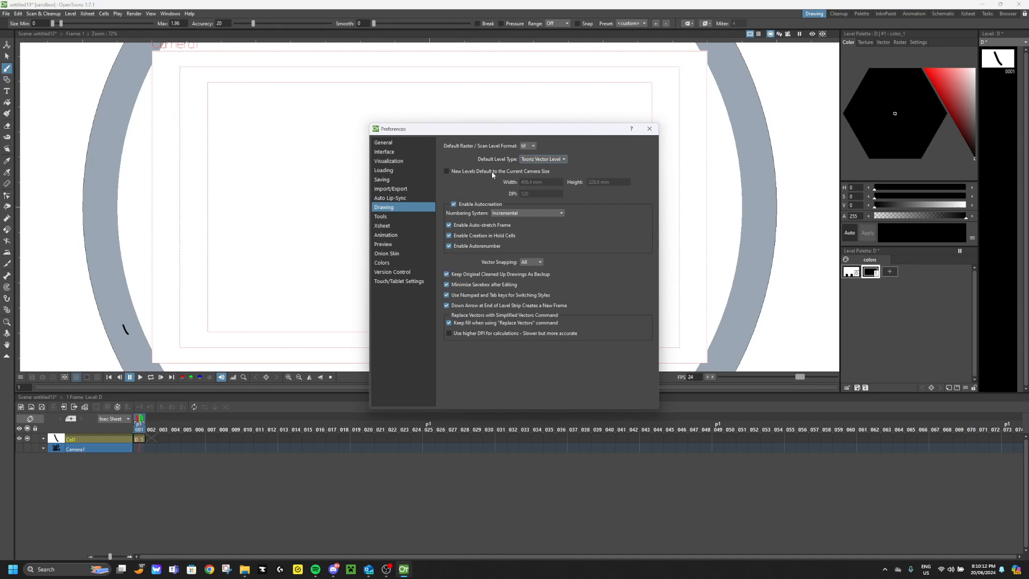
pyautogui.click(535, 159)
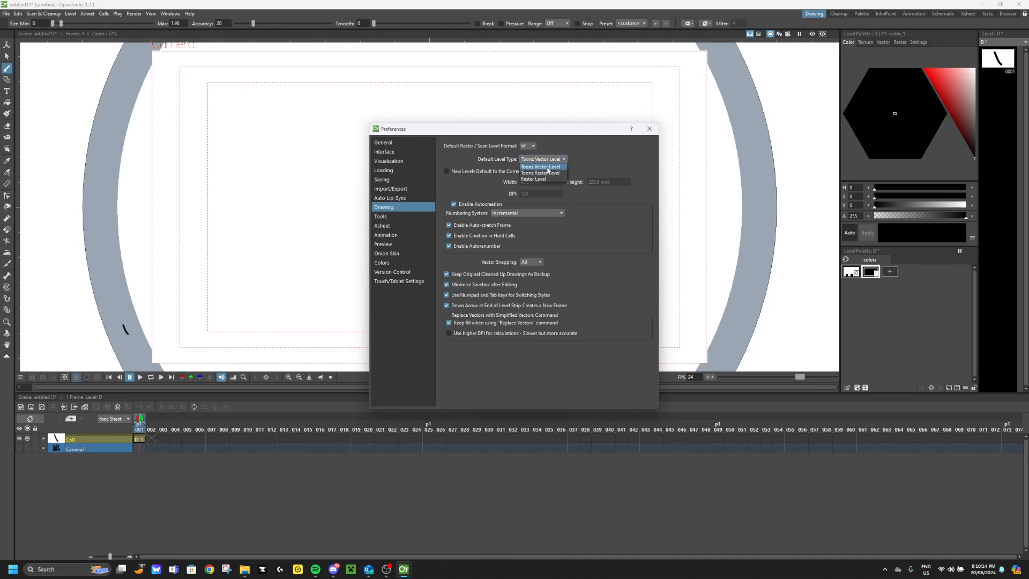
pyautogui.click(537, 158)
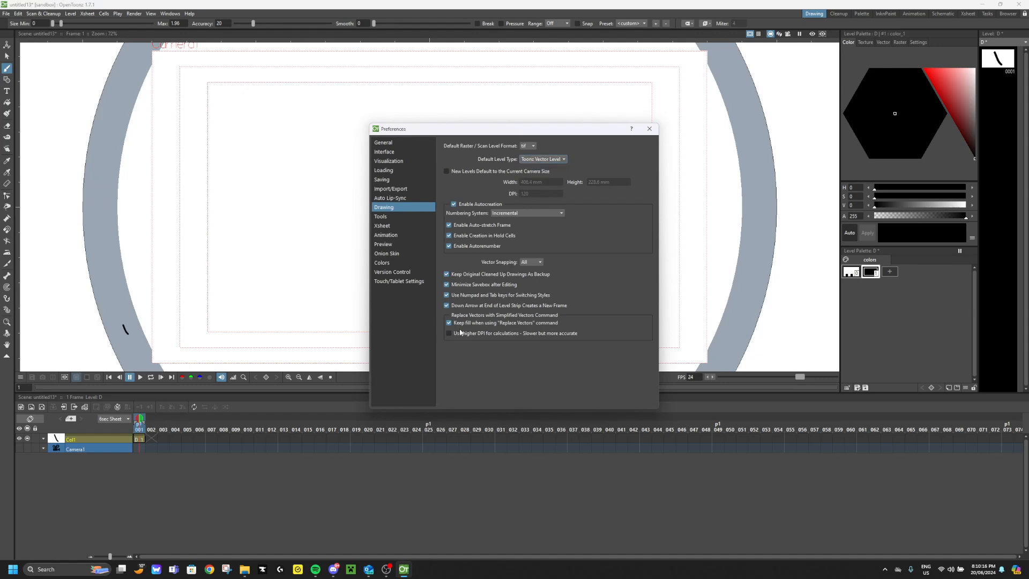
pyautogui.click(649, 129)
# Open drawing 1 from the level strip and draw a round head with two eyes and a smile.
pyautogui.click(1008, 54)
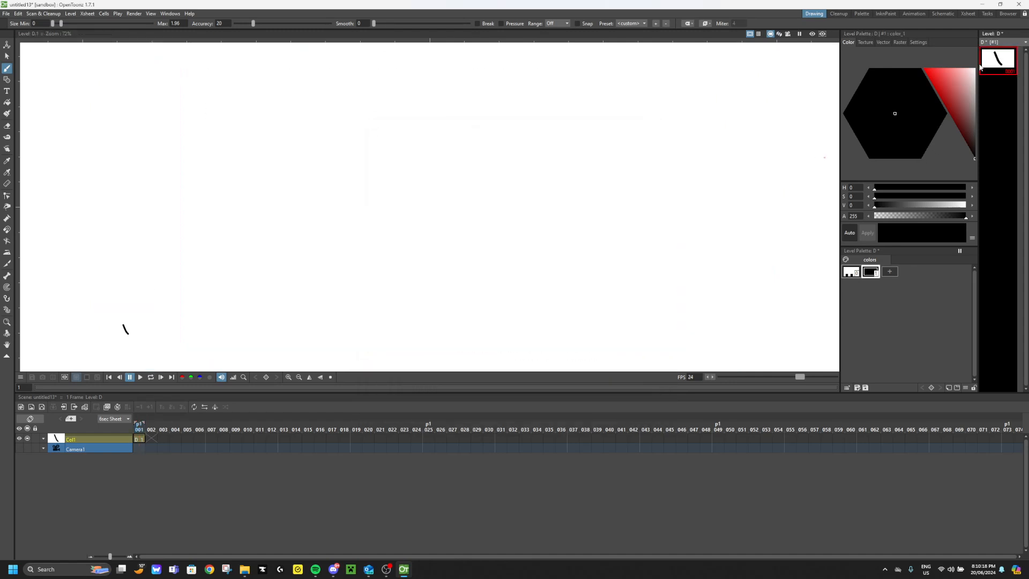
pyautogui.scroll(4, 279, 246)
pyautogui.moveTo(322, 126)
pyautogui.mouseDown()
pyautogui.moveTo(215, 278)
pyautogui.moveTo(263, 115)
pyautogui.moveTo(252, 116)
pyautogui.mouseUp()
pyautogui.moveTo(230, 202); pyautogui.dragTo(239, 237)
pyautogui.moveTo(262, 172); pyautogui.dragTo(271, 214)
pyautogui.moveTo(213, 243)
pyautogui.mouseDown()
pyautogui.moveTo(224, 258)
pyautogui.moveTo(338, 217)
pyautogui.mouseUp()
# Draw the stick figure's body line, two curved arms and two legs below the head.
pyautogui.scroll(-2, 319, 259)
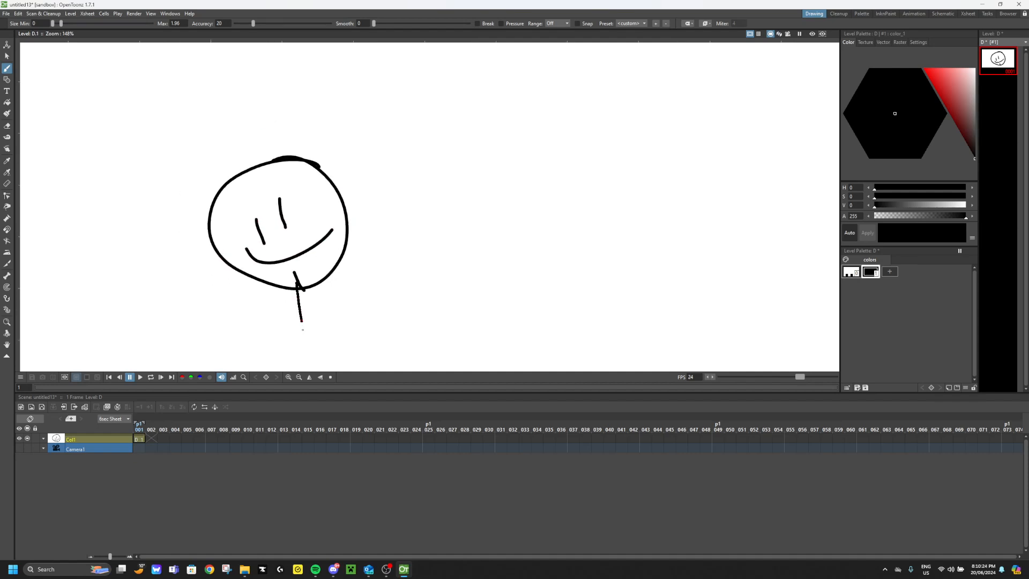
pyautogui.moveTo(299, 305); pyautogui.dragTo(313, 369)
pyautogui.scroll(-1, 306, 309)
pyautogui.moveTo(316, 313); pyautogui.dragTo(336, 339)
pyautogui.scroll(-2, 316, 360)
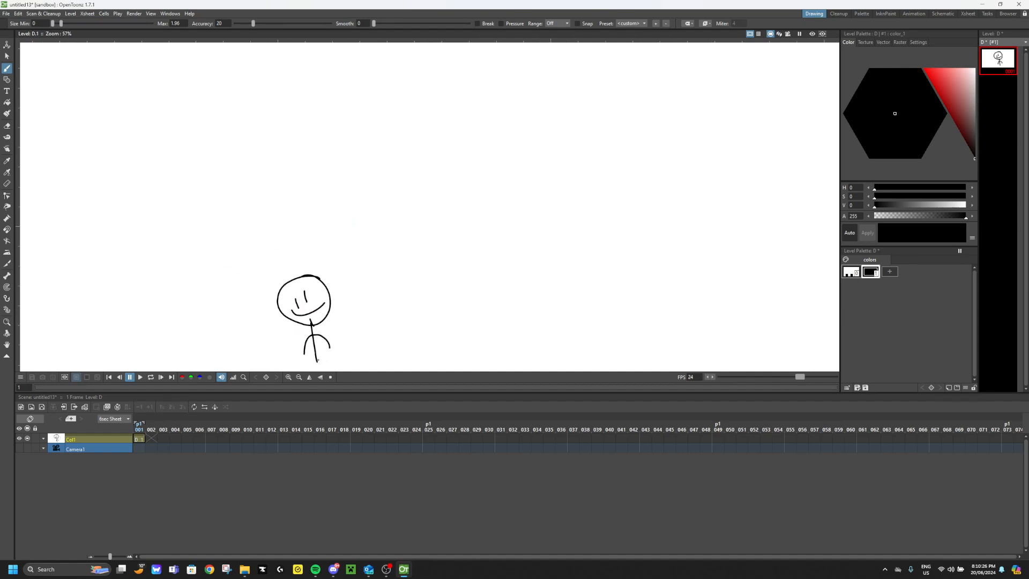
pyautogui.scroll(4, 354, 297)
pyautogui.scroll(-3, 354, 298)
pyautogui.scroll(-2, 354, 297)
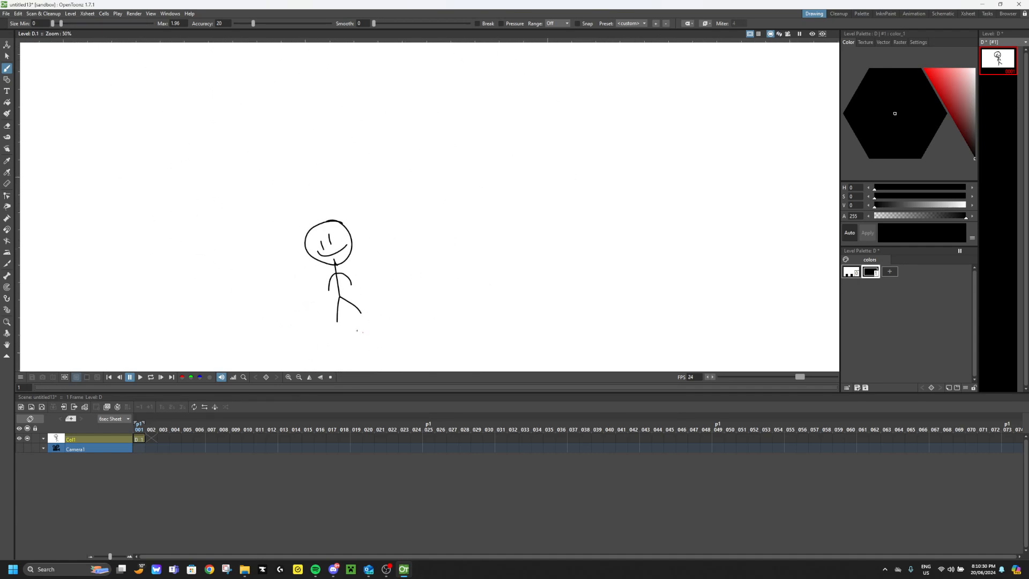
# Trace over the smile line with an extra brush stroke up to its right corner.
pyautogui.scroll(8, 315, 241)
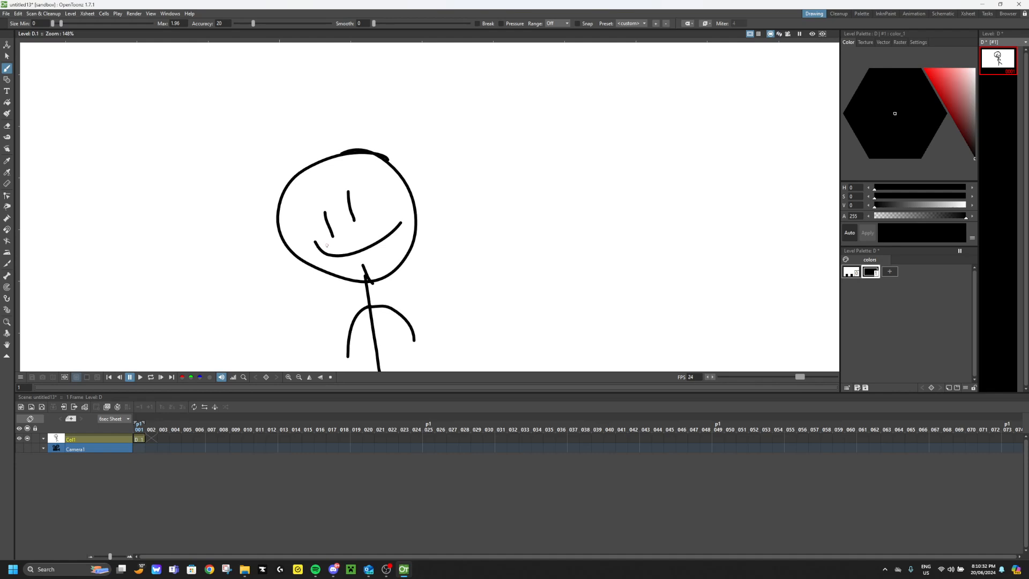
pyautogui.scroll(1, 316, 241)
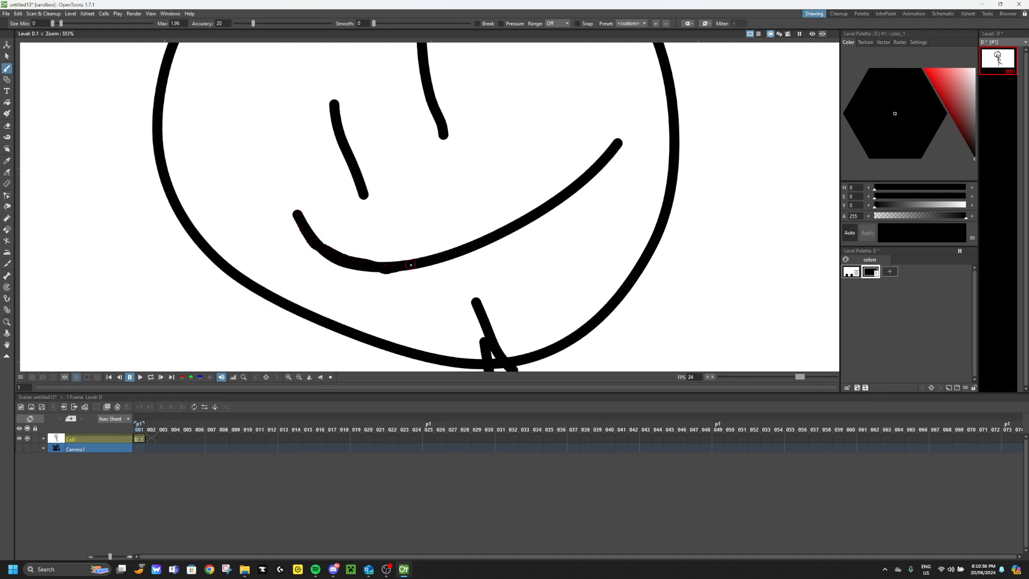
pyautogui.moveTo(469, 249)
pyautogui.mouseDown()
pyautogui.moveTo(564, 199)
pyautogui.moveTo(617, 144)
pyautogui.mouseUp()
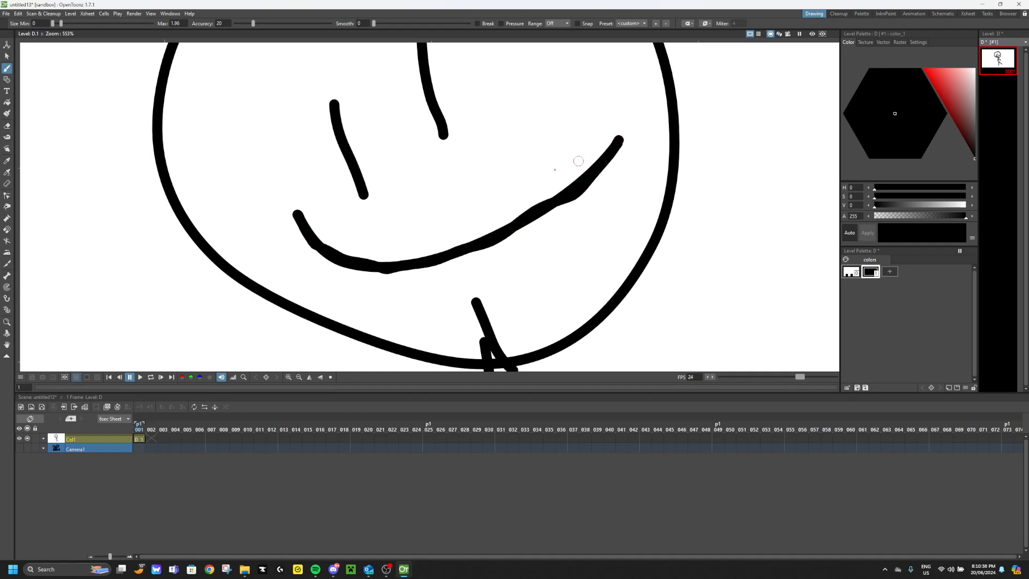
# Try bending the smile's stroke with the Control Point Editor, then deselect it.
pyautogui.click(7, 196)
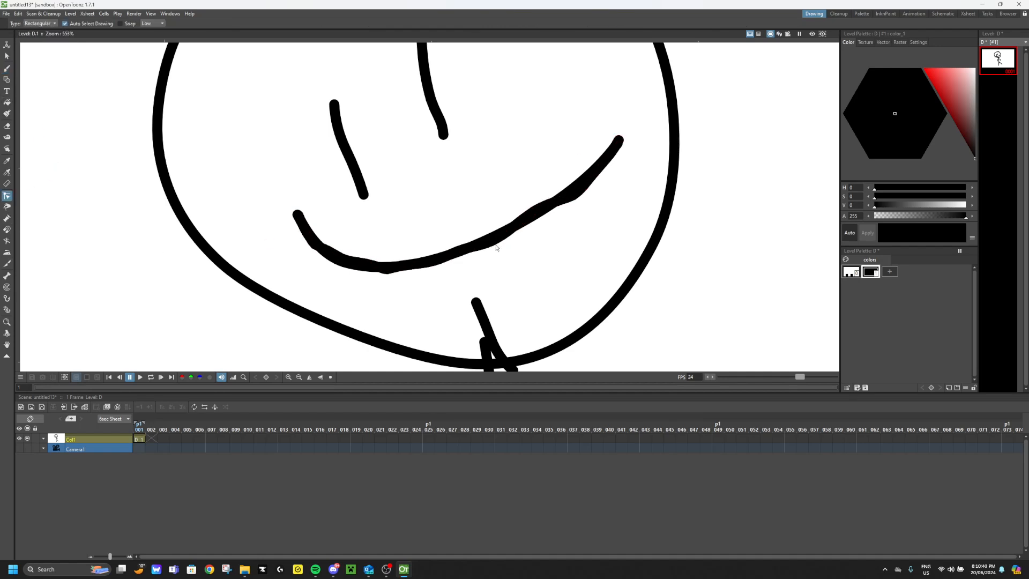
pyautogui.click(483, 247)
pyautogui.moveTo(513, 293)
pyautogui.mouseDown()
pyautogui.moveTo(510, 262)
pyautogui.moveTo(488, 235)
pyautogui.mouseUp()
pyautogui.click(154, 325)
# Reshape the stick figure's right leg by moving its foot inwards so the leg bends at the knee.
pyautogui.scroll(-5, 407, 318)
pyautogui.scroll(6, 379, 340)
pyautogui.scroll(-4, 506, 257)
pyautogui.scroll(2, 506, 256)
pyautogui.scroll(-7, 539, 316)
pyautogui.scroll(10, 539, 316)
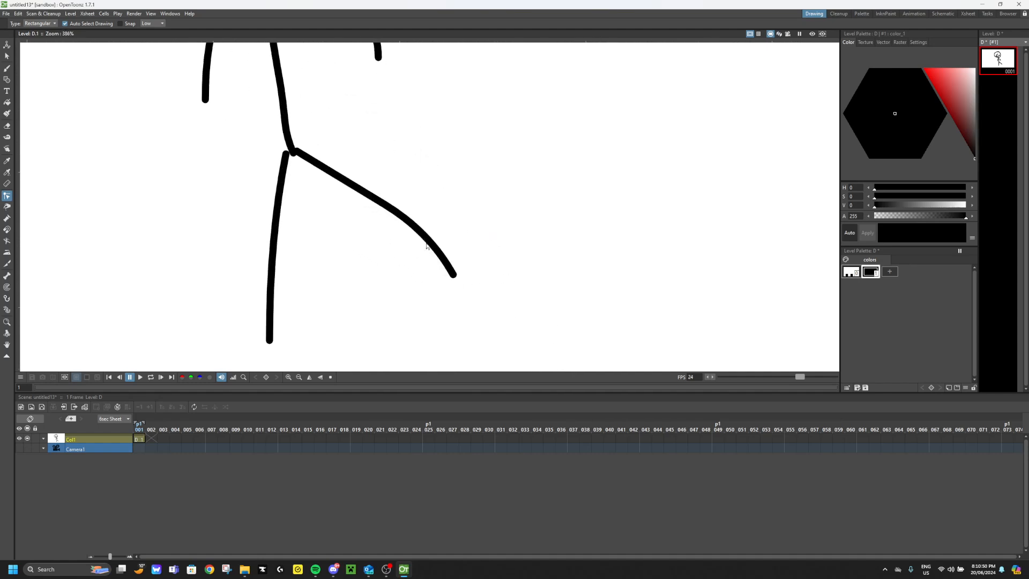
pyautogui.scroll(3, 435, 258)
pyautogui.moveTo(469, 294); pyautogui.dragTo(228, 369)
pyautogui.scroll(-7, 179, 283)
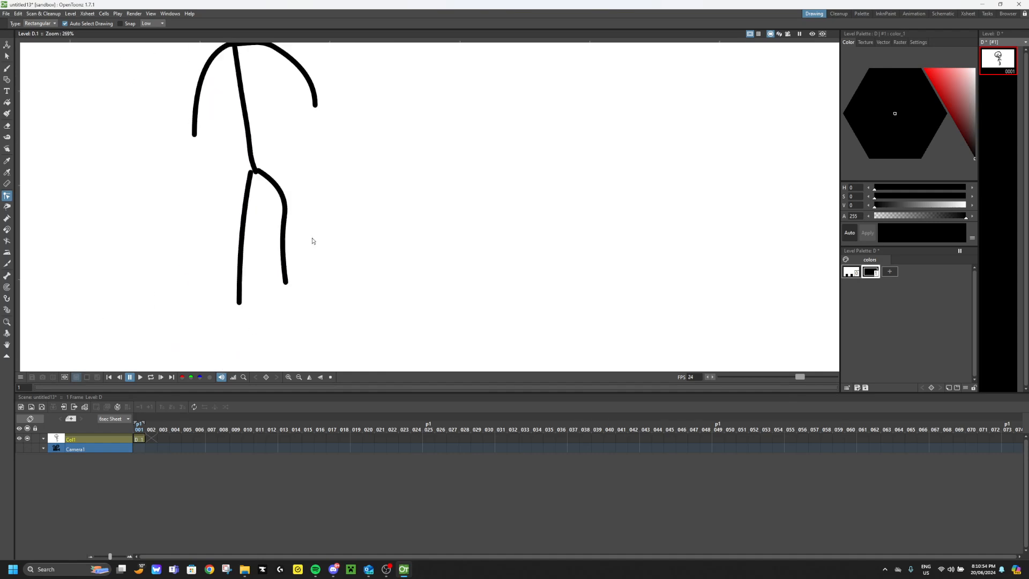
# Reshape the left arm's curve so it extends outwards and its hand bends upwards.
pyautogui.scroll(4, 251, 170)
pyautogui.click(242, 183)
pyautogui.moveTo(242, 206); pyautogui.dragTo(170, 117)
pyautogui.scroll(-4, 230, 164)
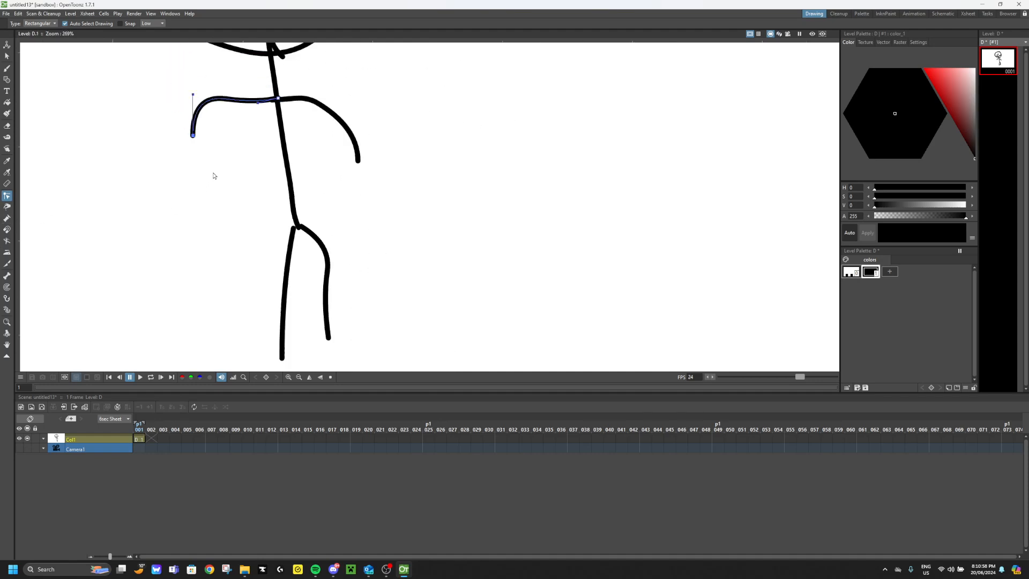
pyautogui.scroll(3, 179, 91)
pyautogui.moveTo(209, 122)
pyautogui.mouseDown()
pyautogui.moveTo(255, 267)
pyautogui.moveTo(192, 267)
pyautogui.mouseUp()
pyautogui.moveTo(208, 204); pyautogui.dragTo(226, 99)
pyautogui.click(315, 228)
pyautogui.scroll(-10, 315, 231)
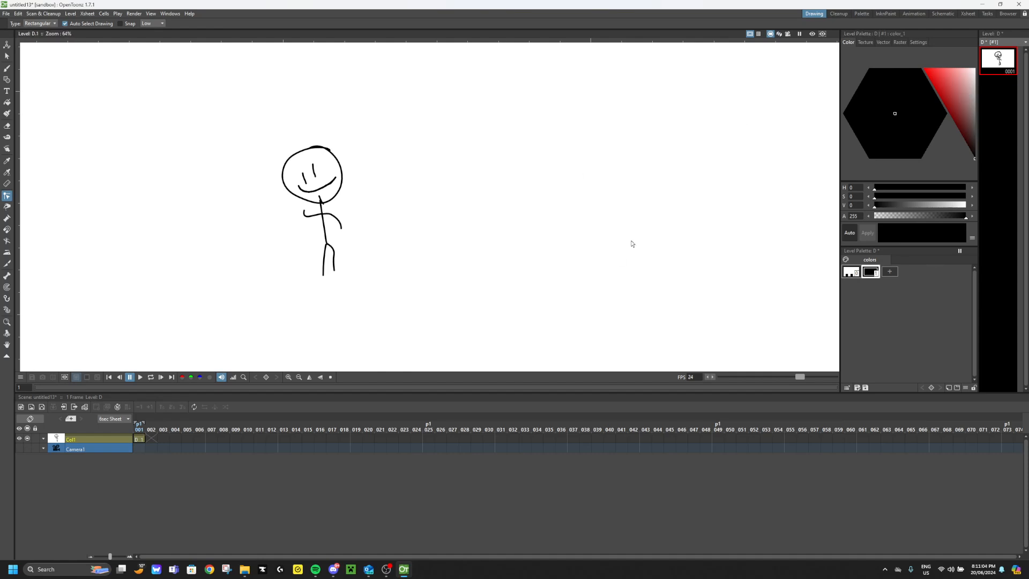
# Duplicate drawing 1 in the level strip and open the copy as drawing 2.
pyautogui.click(1004, 113)
pyautogui.click(998, 63)
pyautogui.press('d')
pyautogui.click(998, 89)
# Select the whole stick figure in drawing 2 with the Selection tool and try moving it sideways.
pyautogui.click(7, 56)
pyautogui.moveTo(217, 107); pyautogui.dragTo(435, 278)
pyautogui.moveTo(337, 281); pyautogui.dragTo(661, 286)
pyautogui.click(455, 276)
# Lower the left hand in drawing 2 with the Control Point Editor so the forearm bends downwards.
pyautogui.scroll(10, 750, 196)
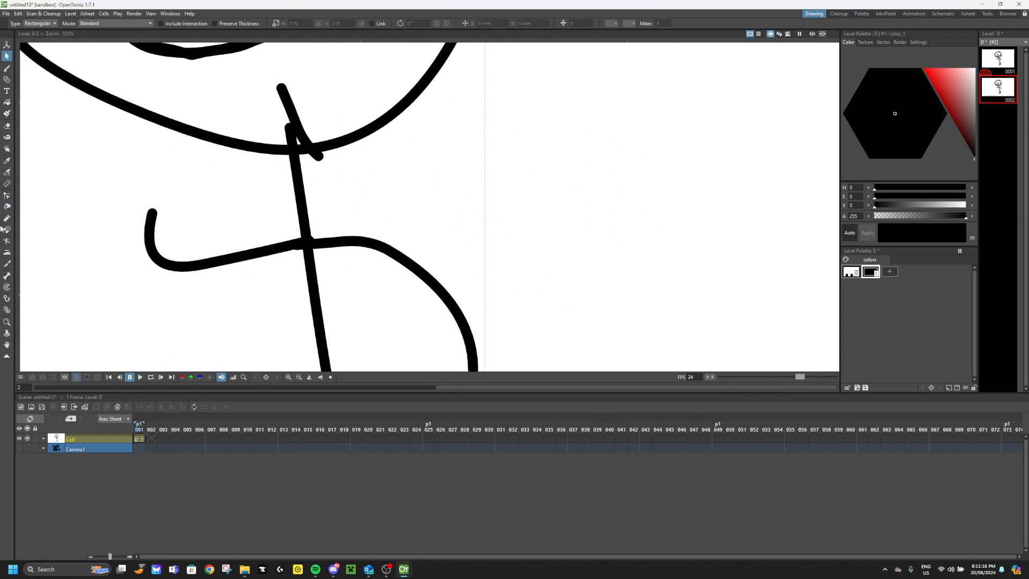
pyautogui.click(5, 196)
pyautogui.click(165, 264)
pyautogui.moveTo(151, 214)
pyautogui.mouseDown()
pyautogui.moveTo(140, 220)
pyautogui.moveTo(119, 340)
pyautogui.moveTo(165, 347)
pyautogui.moveTo(115, 314)
pyautogui.mouseUp()
pyautogui.scroll(-6, 124, 332)
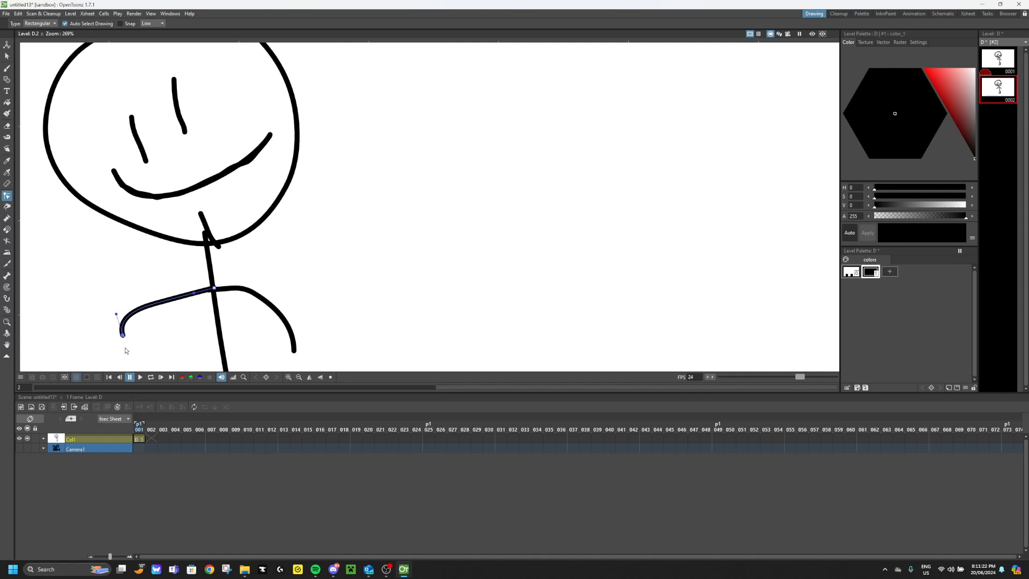
pyautogui.scroll(-12, 201, 276)
# Adjust the lower part of the right leg in drawing 2 by moving its control point slightly.
pyautogui.scroll(14, 208, 318)
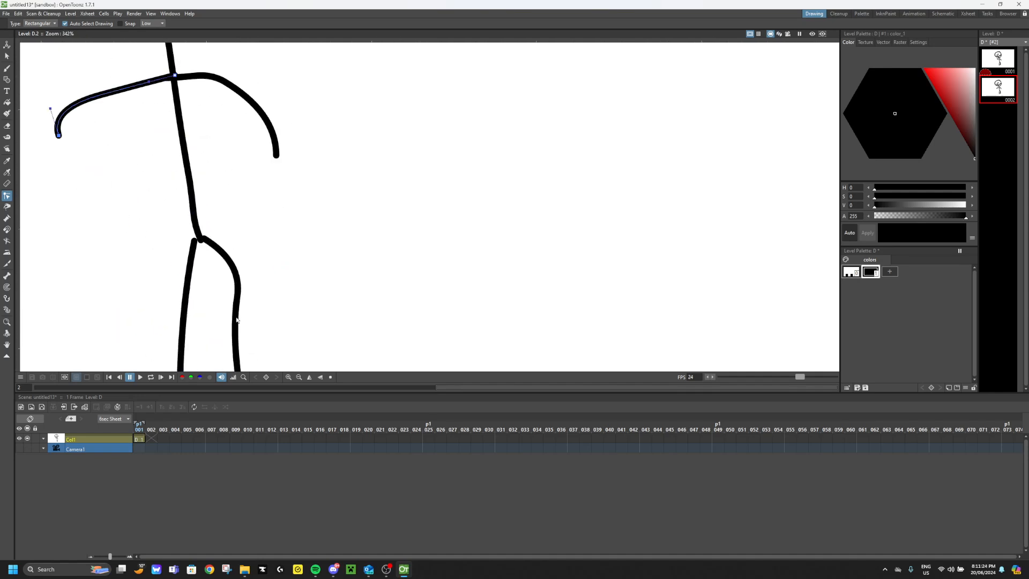
pyautogui.scroll(-5, 239, 337)
pyautogui.click(236, 355)
pyautogui.moveTo(239, 364); pyautogui.dragTo(243, 378)
# Pull the middle of one smile stroke in drawing 2 down to form a deep open-mouth curve.
pyautogui.scroll(3, 176, 138)
pyautogui.scroll(-5, 179, 138)
pyautogui.scroll(9, 160, 126)
pyautogui.click(235, 155)
pyautogui.moveTo(218, 158)
pyautogui.mouseDown()
pyautogui.moveTo(211, 185)
pyautogui.moveTo(224, 203)
pyautogui.moveTo(262, 211)
pyautogui.mouseUp()
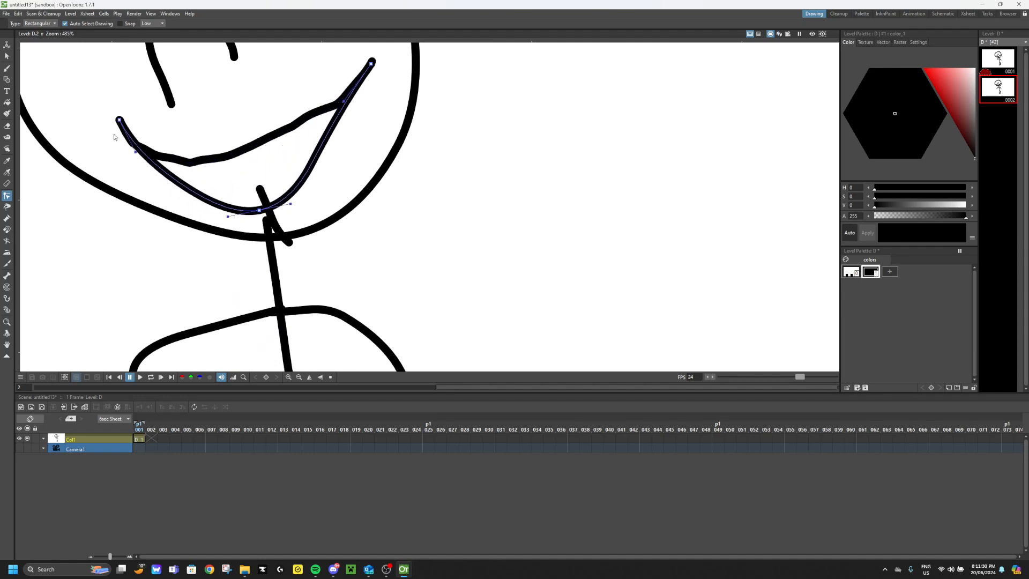
# Add blank frames 2 to 26 between the two stick-figure drawings of the level.
pyautogui.scroll(-4, 114, 140)
pyautogui.scroll(2, 121, 160)
pyautogui.scroll(-7, 126, 177)
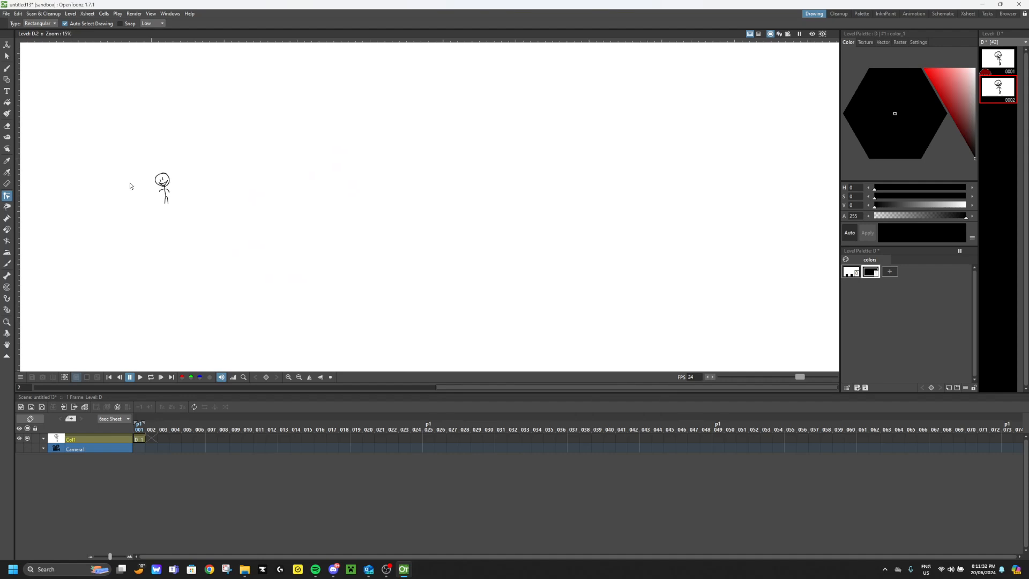
pyautogui.rightClick(995, 91)
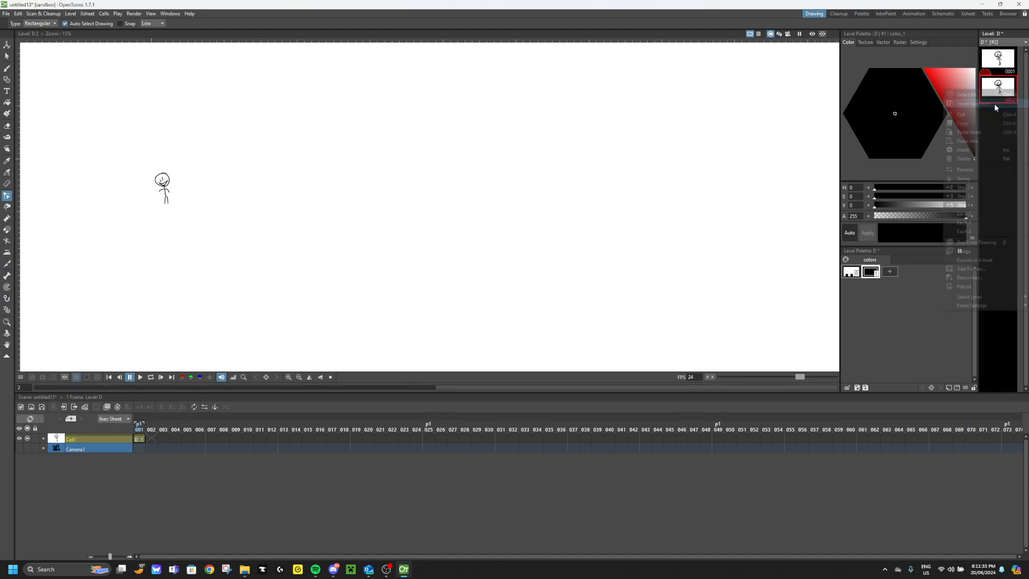
pyautogui.click(965, 268)
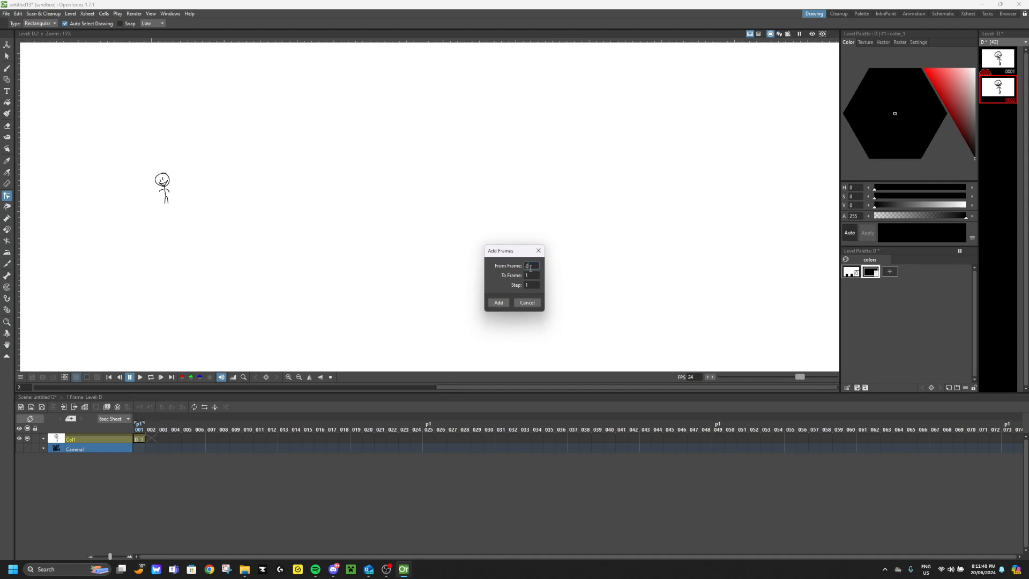
pyautogui.press('Tab')
pyautogui.doubleClick(529, 265)
pyautogui.doubleClick(532, 275)
pyautogui.click(498, 303)
pyautogui.click(992, 69)
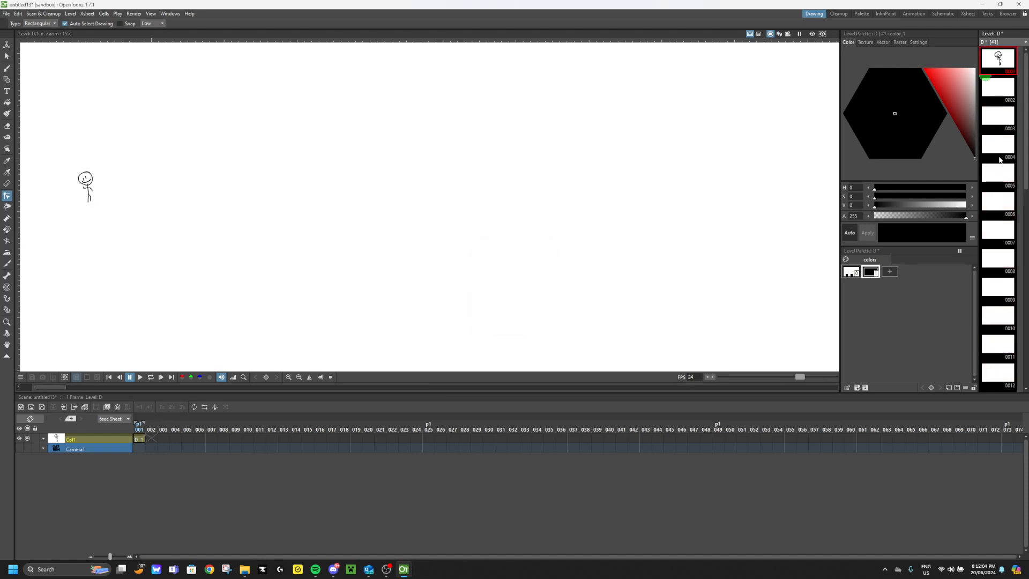
# Inbetween drawings 1 to 27 using Linear interpolation.
pyautogui.click(1003, 87)
pyautogui.click(1004, 56)
pyautogui.scroll(-8, 981, 302)
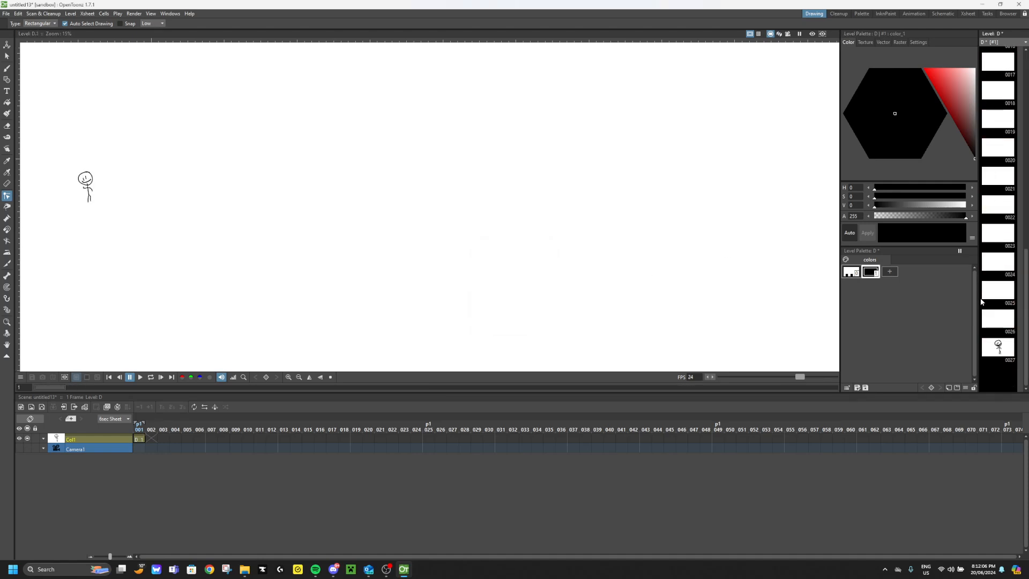
pyautogui.keyDown('shift'); pyautogui.click(988, 348); pyautogui.keyUp('shift')
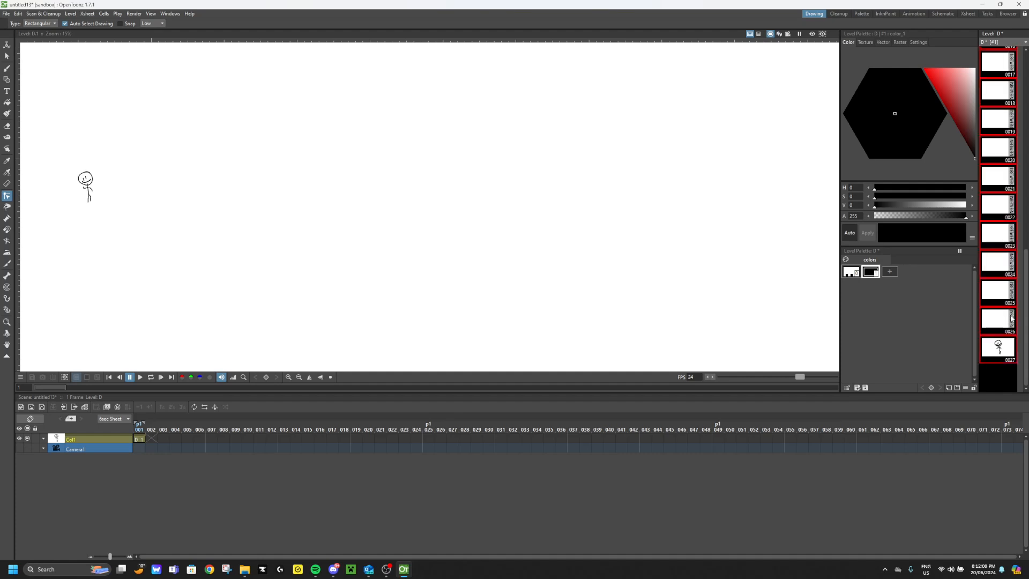
pyautogui.click(536, 276)
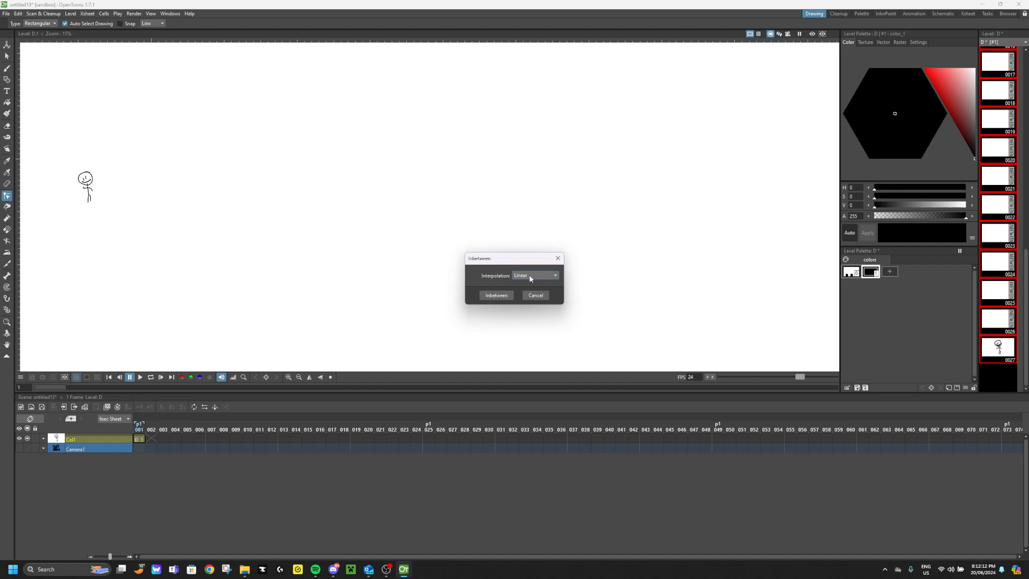
pyautogui.click(523, 289)
pyautogui.click(519, 276)
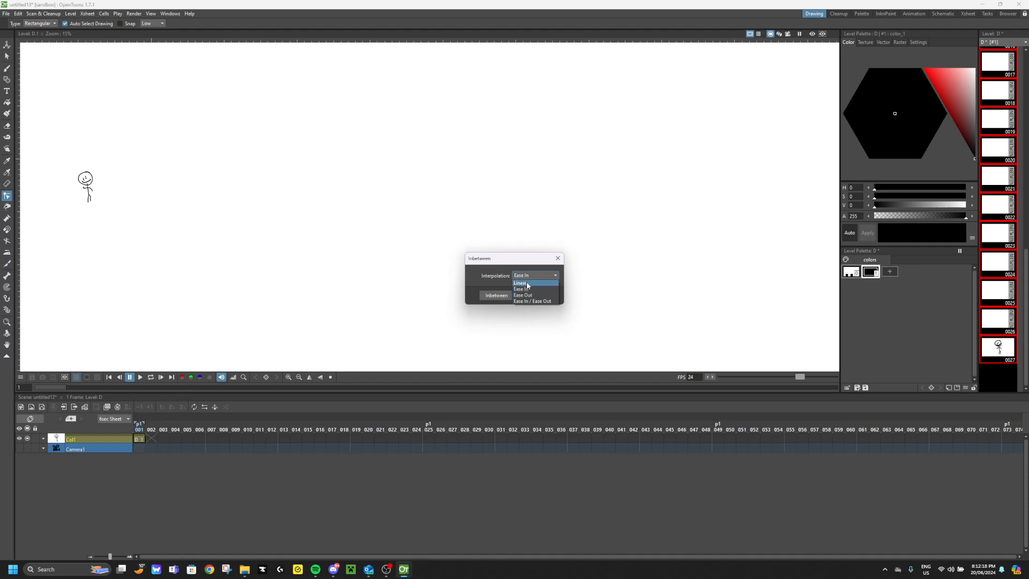
pyautogui.click(527, 283)
pyautogui.click(488, 297)
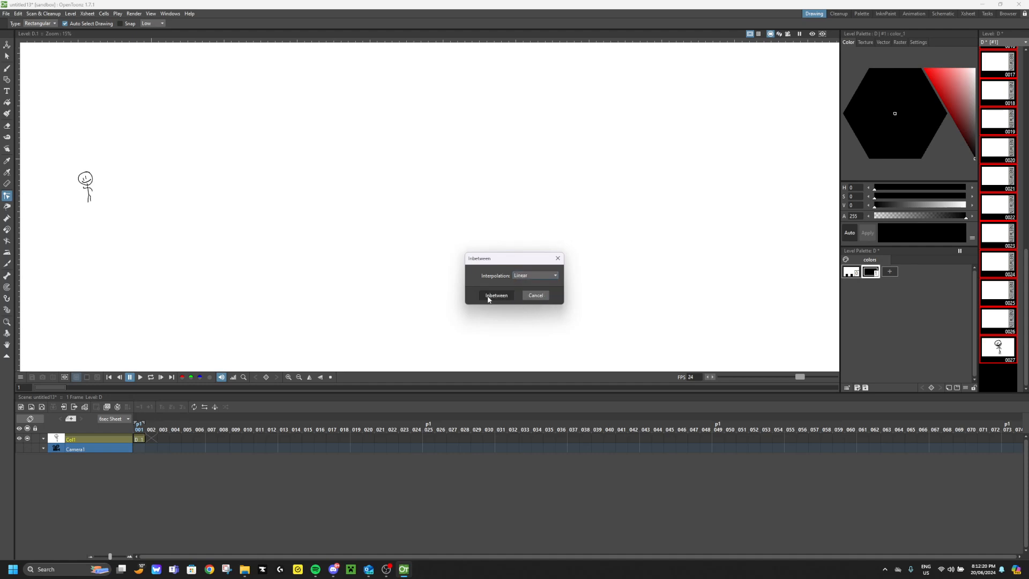
pyautogui.scroll(5, 989, 186)
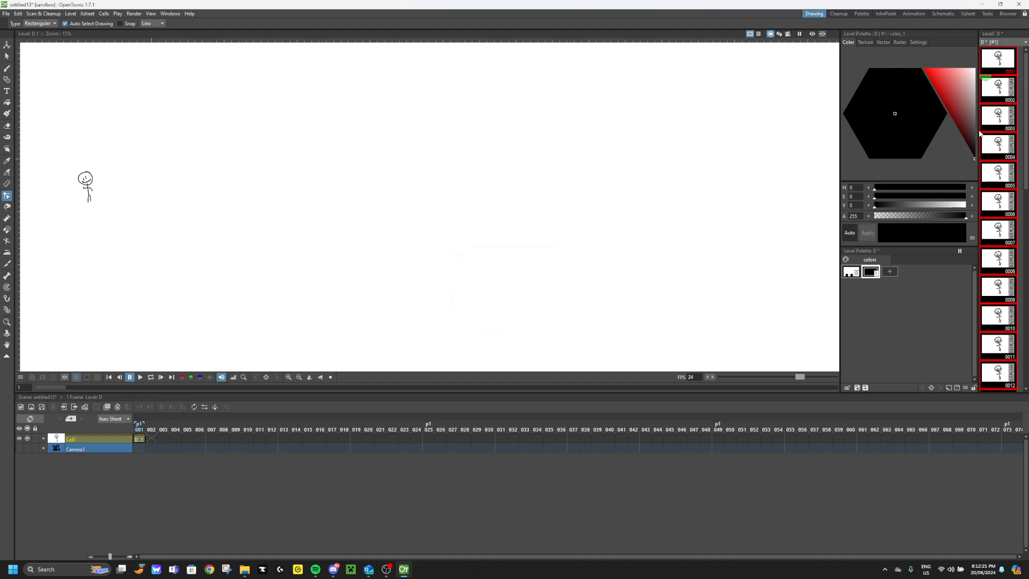
# Play the inbetweened animation from drawing 1 and raise the playback rate to 60 FPS.
pyautogui.click(992, 70)
pyautogui.scroll(6, 80, 167)
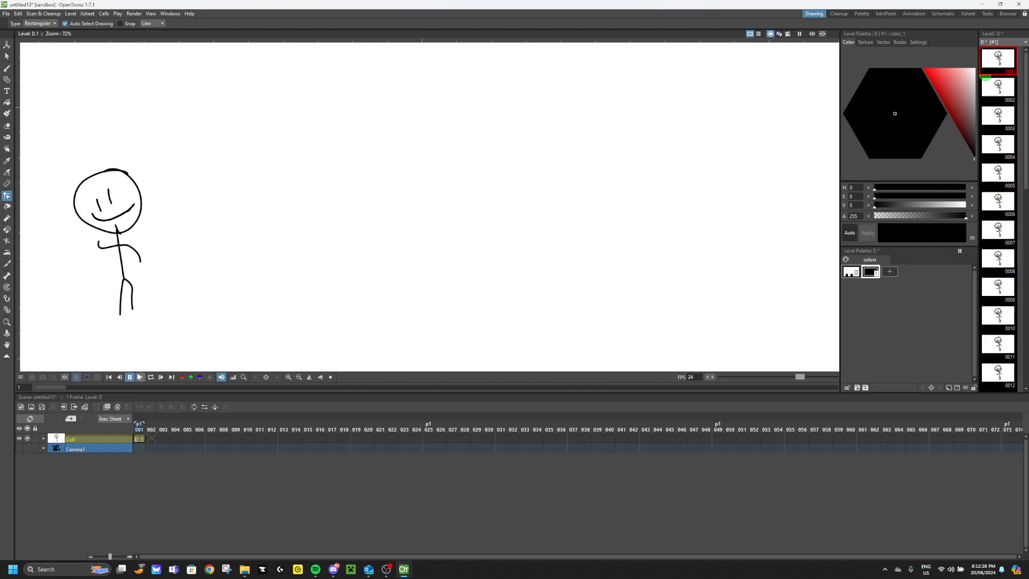
pyautogui.click(140, 377)
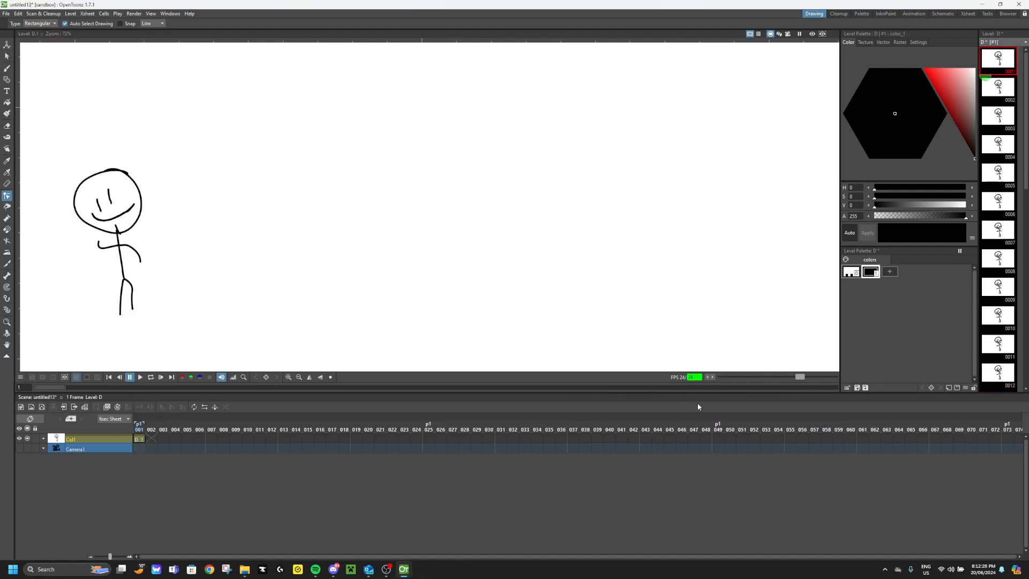
pyautogui.moveTo(799, 377); pyautogui.dragTo(833, 377)
# Clear all drawings in the level and brush the body line and two curved arms of a new stick figure in drawing 1.
pyautogui.hotkey('ctrl', 'a')
pyautogui.press('Delete')
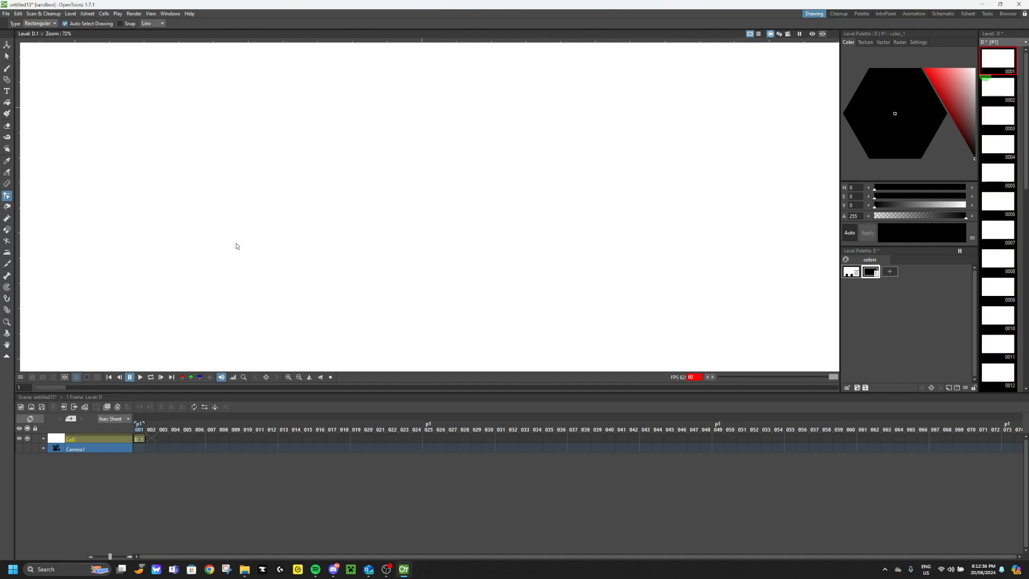
pyautogui.click(7, 68)
pyautogui.moveTo(176, 225); pyautogui.dragTo(172, 308)
pyautogui.scroll(6, 169, 315)
pyautogui.moveTo(172, 190)
pyautogui.mouseDown()
pyautogui.moveTo(129, 268)
pyautogui.moveTo(250, 264)
pyautogui.mouseUp()
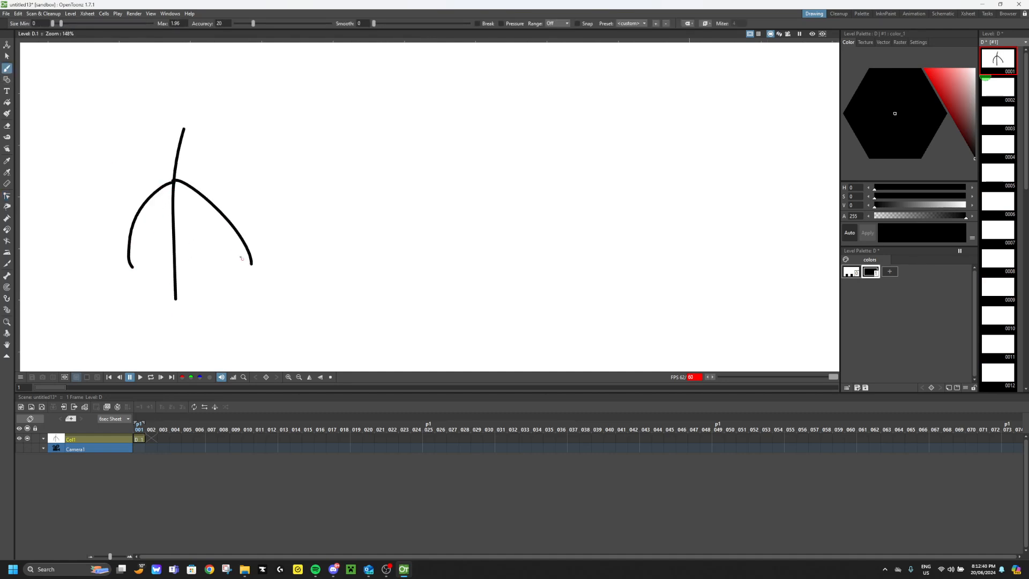
# Brush a round head with two eyes, a smile and eyebrows onto the stick figure in drawing 1.
pyautogui.scroll(-5, 179, 316)
pyautogui.scroll(6, 214, 186)
pyautogui.moveTo(246, 90)
pyautogui.mouseDown()
pyautogui.moveTo(153, 157)
pyautogui.moveTo(244, 244)
pyautogui.moveTo(309, 111)
pyautogui.moveTo(219, 83)
pyautogui.mouseUp()
pyautogui.moveTo(291, 134); pyautogui.dragTo(288, 175)
pyautogui.moveTo(230, 137)
pyautogui.mouseDown()
pyautogui.moveTo(222, 173)
pyautogui.moveTo(315, 186)
pyautogui.mouseUp()
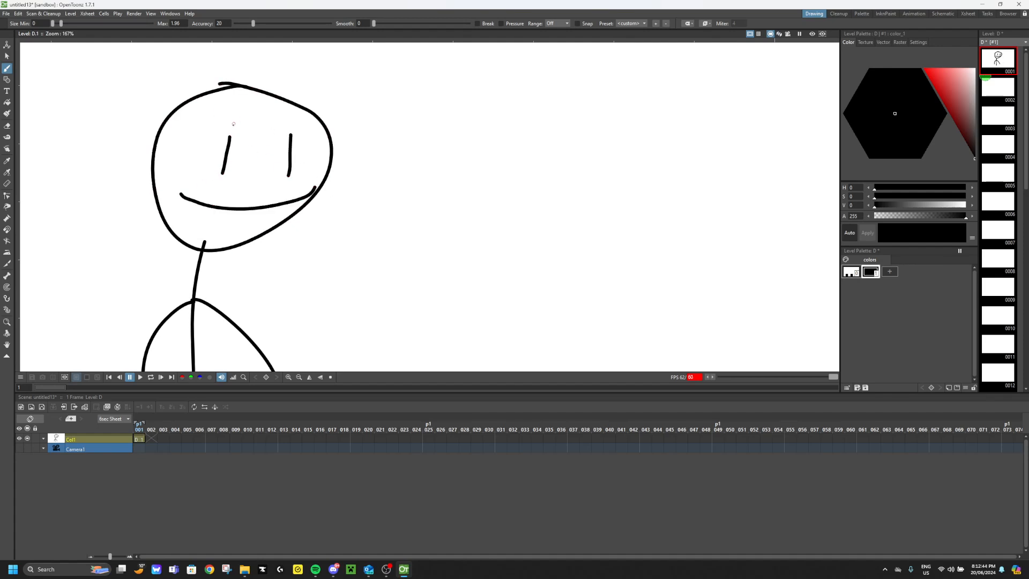
pyautogui.moveTo(300, 123); pyautogui.dragTo(331, 112)
# Scribble a dense round base under the stick figure's body in drawing 1.
pyautogui.scroll(-8, 252, 284)
pyautogui.scroll(6, 216, 206)
pyautogui.moveTo(233, 166)
pyautogui.mouseDown()
pyautogui.moveTo(206, 207)
pyautogui.moveTo(203, 175)
pyautogui.moveTo(185, 192)
pyautogui.moveTo(191, 218)
pyautogui.moveTo(221, 215)
pyautogui.mouseUp()
pyautogui.scroll(-14, 221, 218)
pyautogui.scroll(20, 230, 182)
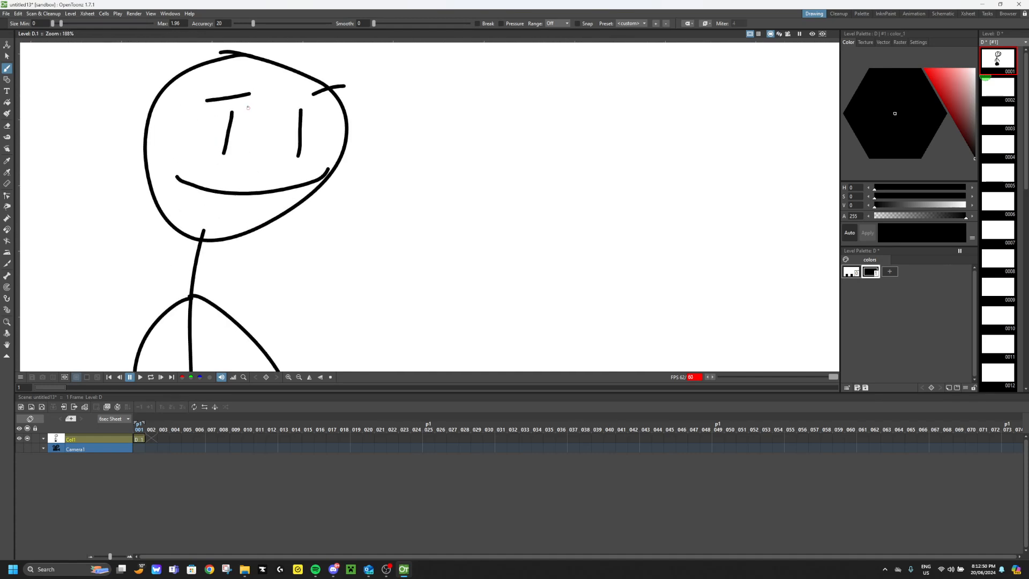
pyautogui.scroll(-10, 177, 182)
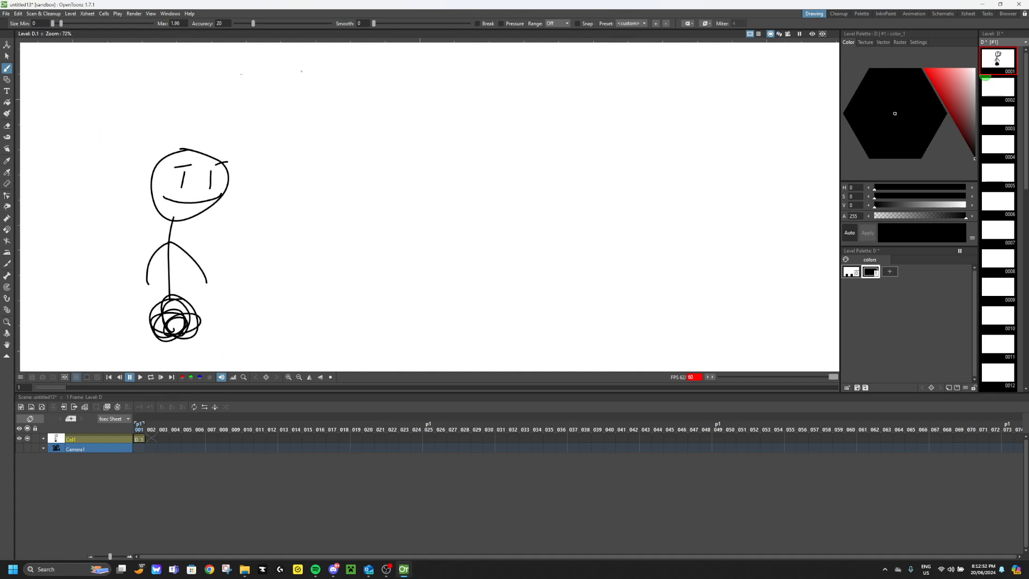
pyautogui.scroll(-2, 299, 164)
# Brush a larger smiling stick figure with arms and straight legs on the right side of the canvas in drawing 27.
pyautogui.scroll(-5, 1003, 294)
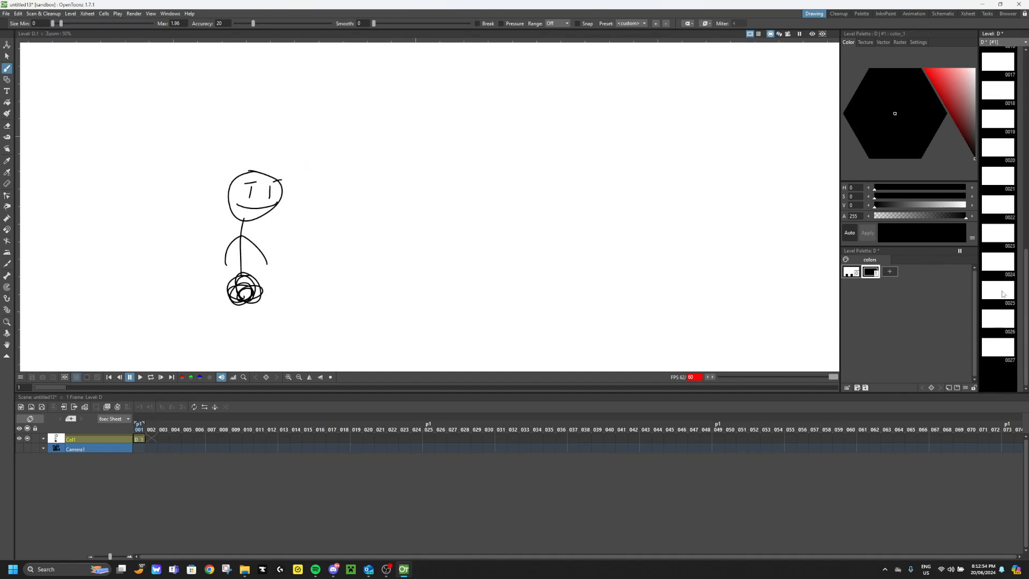
pyautogui.click(1009, 352)
pyautogui.moveTo(724, 228); pyautogui.dragTo(727, 307)
pyautogui.moveTo(771, 93)
pyautogui.mouseDown()
pyautogui.moveTo(681, 92)
pyautogui.moveTo(732, 73)
pyautogui.mouseUp()
pyautogui.moveTo(707, 126); pyautogui.dragTo(709, 177)
pyautogui.moveTo(746, 134); pyautogui.dragTo(750, 173)
pyautogui.moveTo(680, 202); pyautogui.dragTo(774, 183)
pyautogui.moveTo(726, 255)
pyautogui.mouseDown()
pyautogui.moveTo(683, 303)
pyautogui.moveTo(772, 296)
pyautogui.moveTo(687, 369)
pyautogui.mouseUp()
pyautogui.moveTo(729, 304)
pyautogui.mouseDown()
pyautogui.moveTo(692, 354)
pyautogui.moveTo(774, 351)
pyautogui.mouseUp()
# Inbetween the two newly drawn figures across drawings 1 to 27 with Linear interpolation and play the result.
pyautogui.scroll(5, 997, 59)
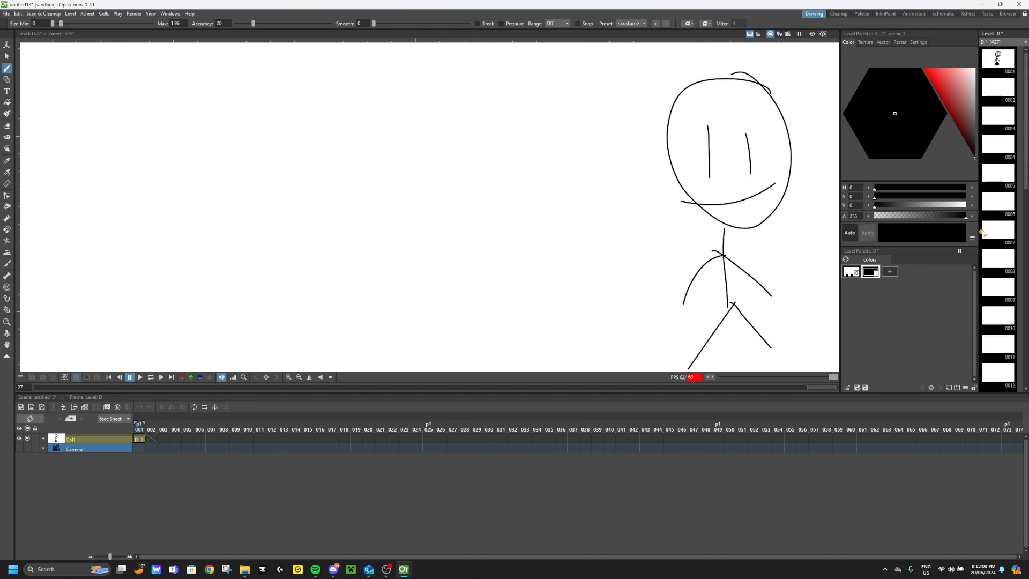
pyautogui.click(998, 55)
pyautogui.scroll(-5, 985, 316)
pyautogui.keyDown('shift'); pyautogui.click(993, 348); pyautogui.keyUp('shift')
pyautogui.click(1012, 320)
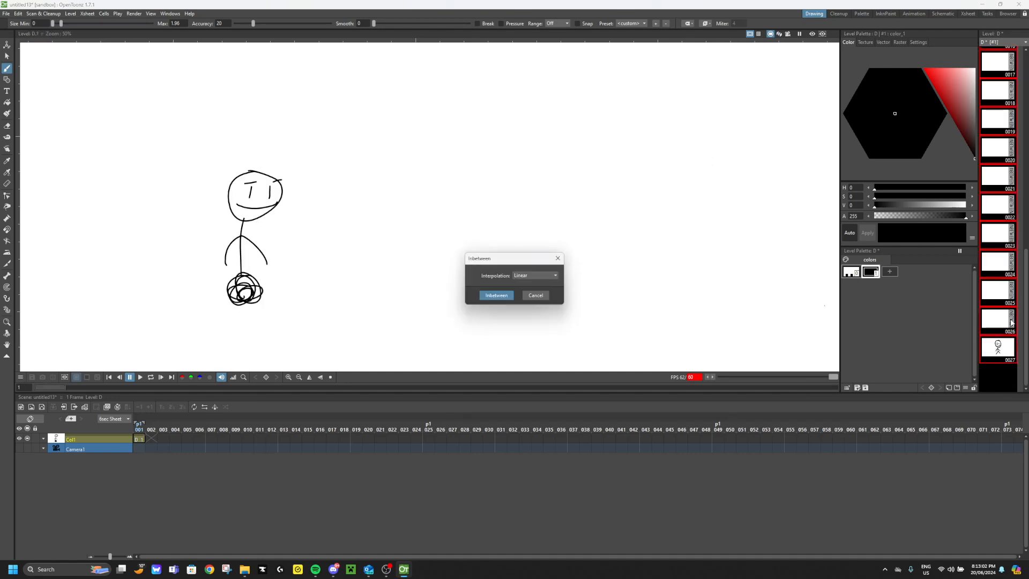
pyautogui.click(509, 295)
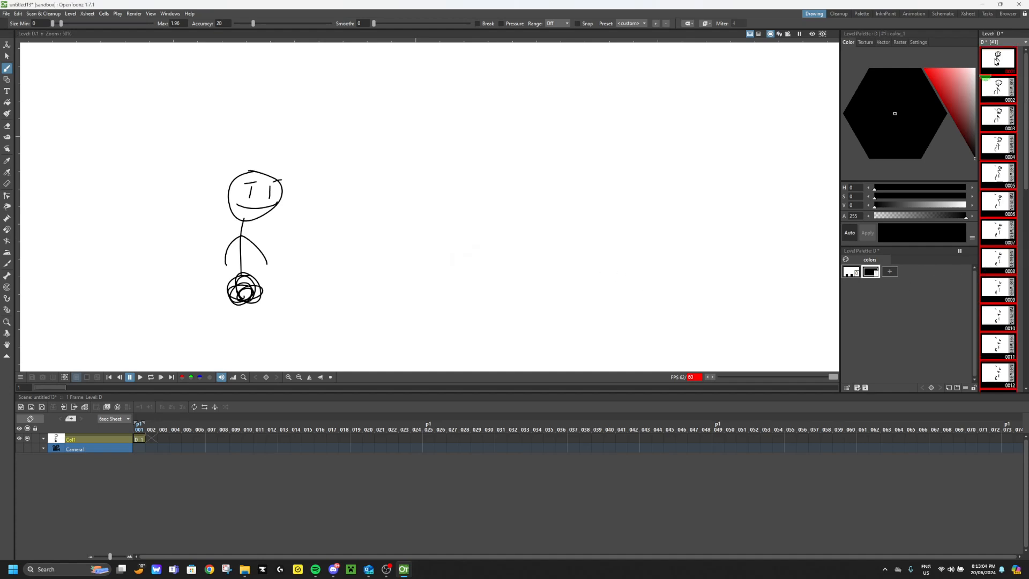
pyautogui.click(139, 377)
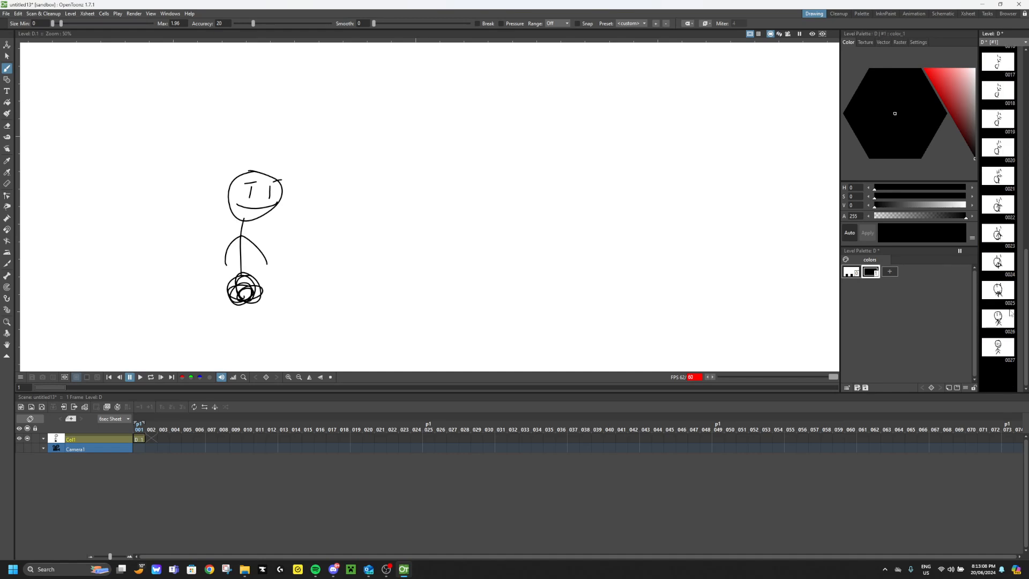
# Look through the generated inbetweens, clear the contents of all drawings and return to drawing 1.
pyautogui.scroll(-5, 1011, 234)
pyautogui.hotkey('ctrl', 'a')
pyautogui.press('Delete')
pyautogui.scroll(5, 998, 73)
pyautogui.click(985, 73)
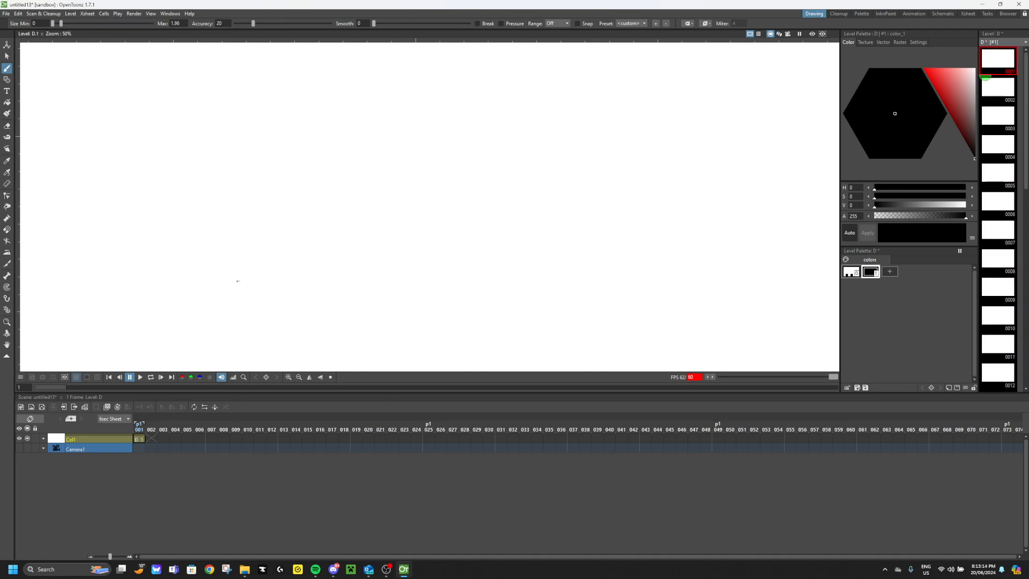
# Brush a stick figure in drawing 1 with a body, two arms, spiral base, round head, two eyes and a thickened smile.
pyautogui.moveTo(221, 176)
pyautogui.mouseDown()
pyautogui.moveTo(226, 279)
pyautogui.moveTo(255, 335)
pyautogui.moveTo(240, 310)
pyautogui.mouseUp()
pyautogui.moveTo(221, 202)
pyautogui.mouseDown()
pyautogui.moveTo(201, 250)
pyautogui.moveTo(270, 247)
pyautogui.mouseUp()
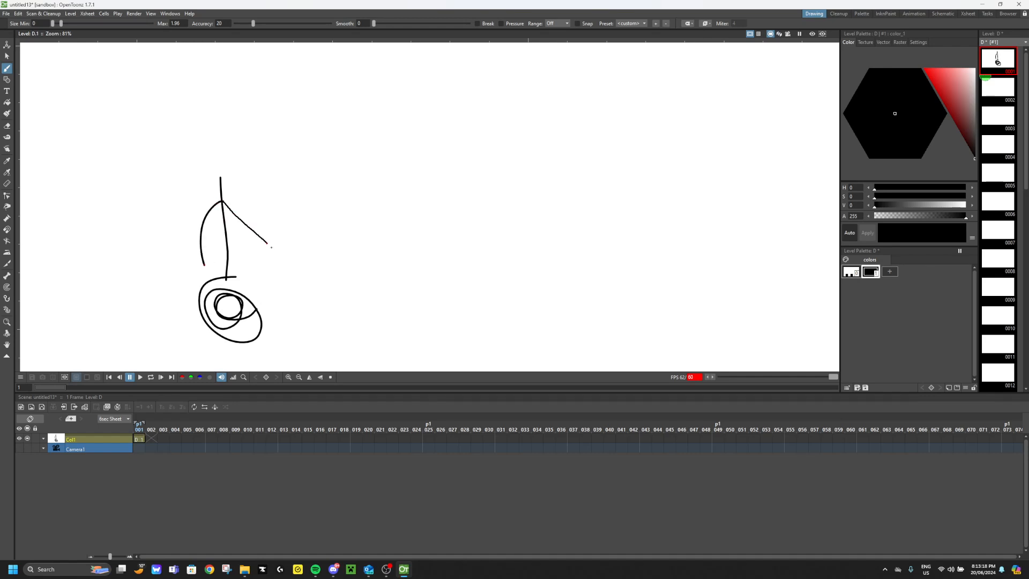
pyautogui.scroll(3, 275, 169)
pyautogui.moveTo(274, 68)
pyautogui.mouseDown()
pyautogui.moveTo(184, 179)
pyautogui.moveTo(228, 61)
pyautogui.mouseUp()
pyautogui.moveTo(267, 102); pyautogui.dragTo(274, 149)
pyautogui.moveTo(222, 98)
pyautogui.mouseDown()
pyautogui.moveTo(225, 146)
pyautogui.moveTo(299, 159)
pyautogui.mouseUp()
pyautogui.scroll(4, 213, 164)
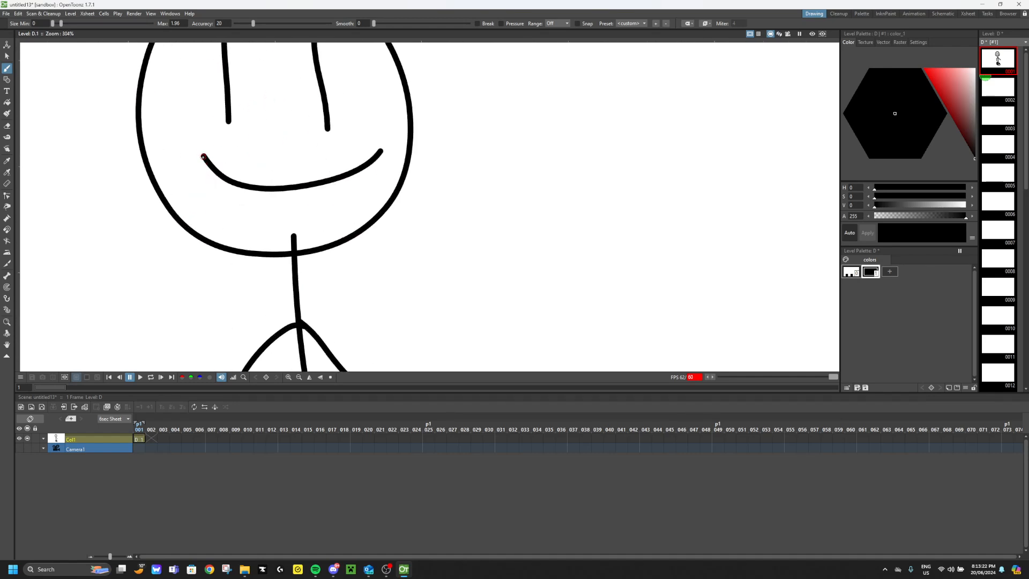
pyautogui.moveTo(219, 175)
pyautogui.mouseDown()
pyautogui.moveTo(279, 188)
pyautogui.moveTo(330, 181)
pyautogui.moveTo(382, 152)
pyautogui.mouseUp()
pyautogui.scroll(-9, 242, 93)
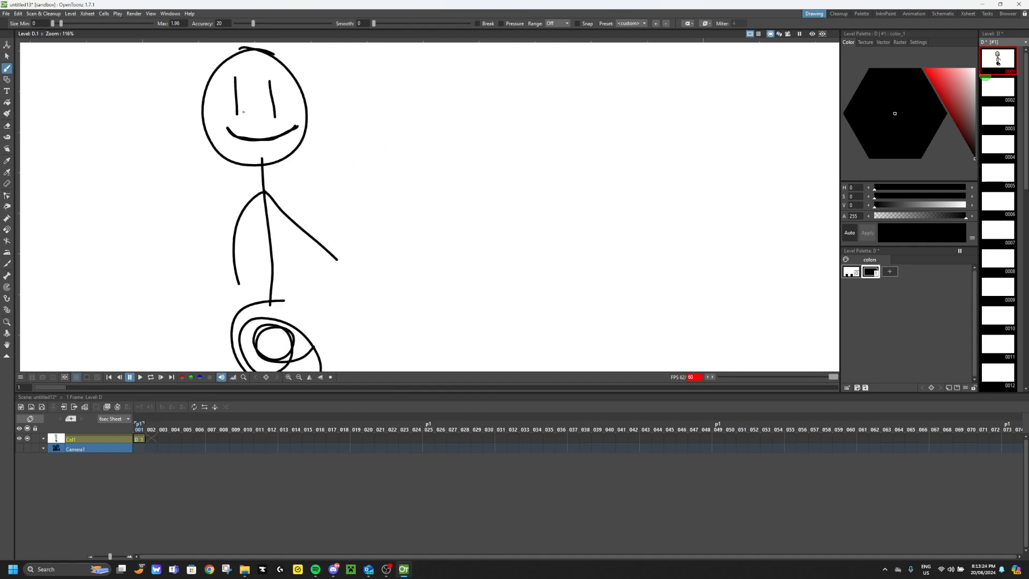
# Add a short eyebrow stroke above each eye of the stick figure.
pyautogui.scroll(14, 238, 72)
pyautogui.moveTo(214, 122); pyautogui.dragTo(315, 138)
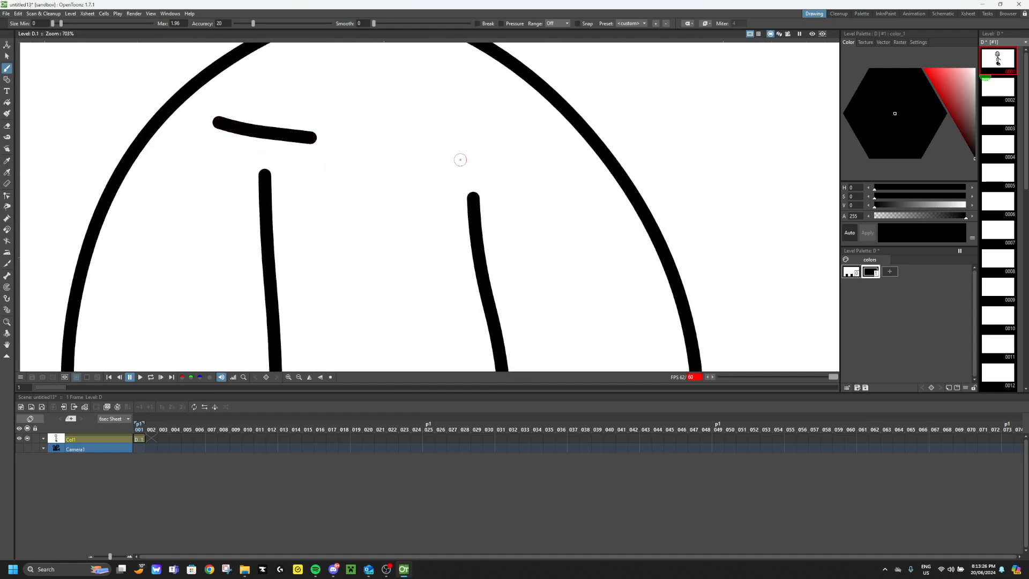
pyautogui.moveTo(456, 159); pyautogui.dragTo(491, 157)
# Lengthen the left eyebrow slightly by moving its inner end point with the Control Point Editor.
pyautogui.click(7, 195)
pyautogui.click(310, 138)
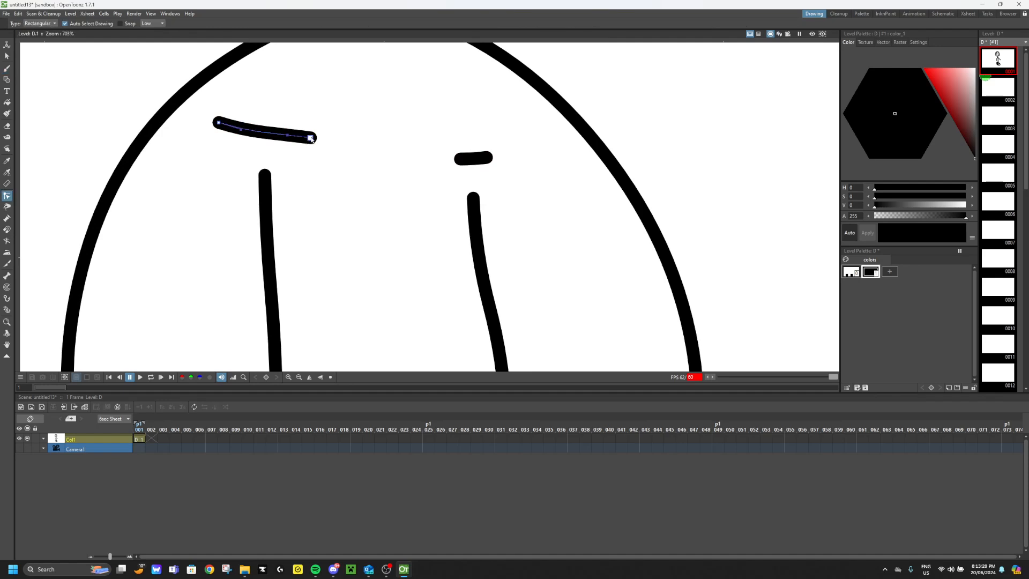
pyautogui.moveTo(309, 138)
pyautogui.mouseDown()
pyautogui.moveTo(272, 83)
pyautogui.moveTo(311, 137)
pyautogui.moveTo(329, 135)
pyautogui.mouseUp()
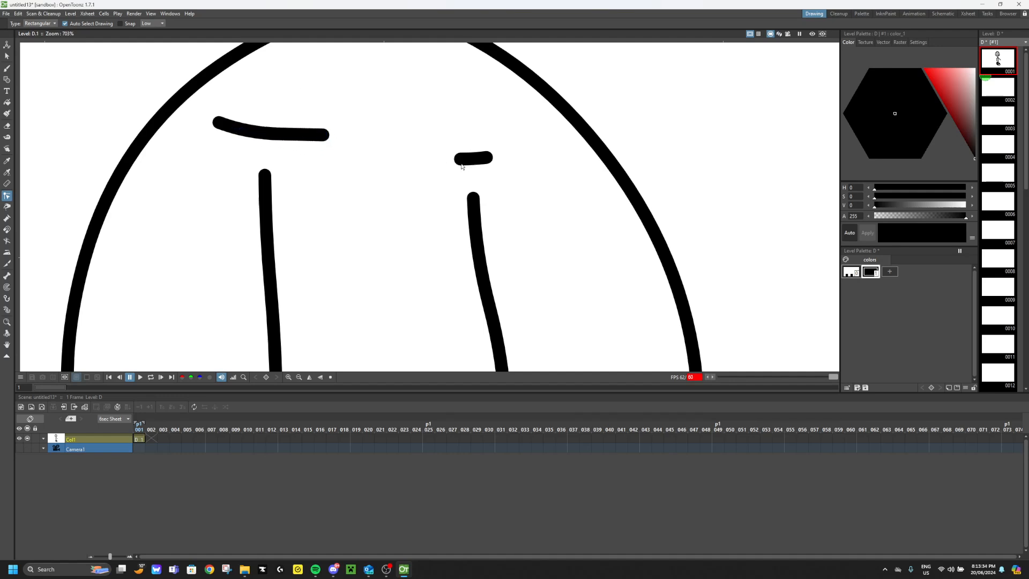
pyautogui.scroll(-10, 465, 157)
pyautogui.scroll(4, 493, 289)
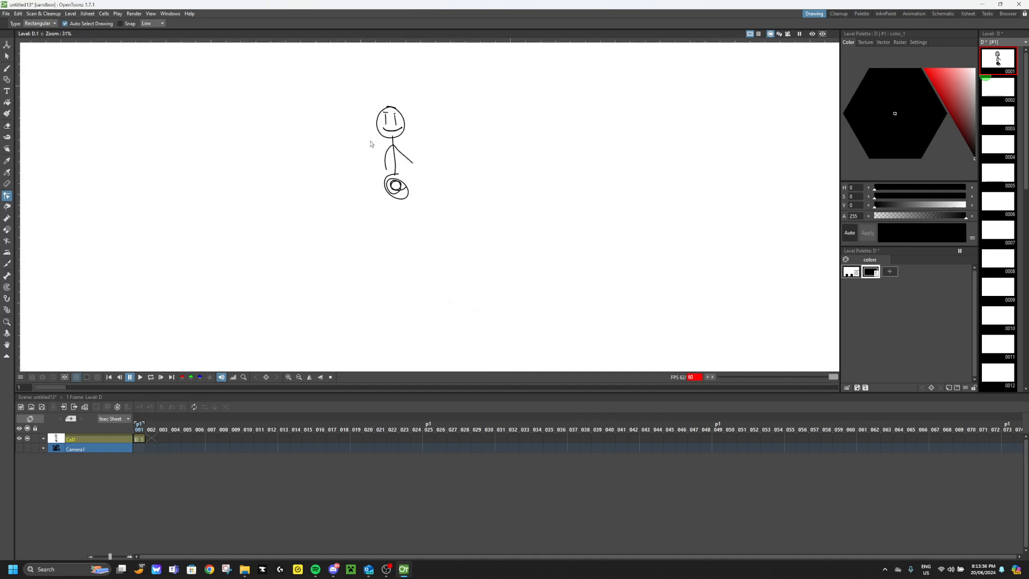
# Copy the whole stick figure from drawing 1 into drawing 27 and move the copy to the far right of the canvas.
pyautogui.moveTo(1028, 133)
pyautogui.mouseDown()
pyautogui.moveTo(1026, 332)
pyautogui.moveTo(1025, 121)
pyautogui.mouseUp()
pyautogui.click(998, 349)
pyautogui.click(1005, 70)
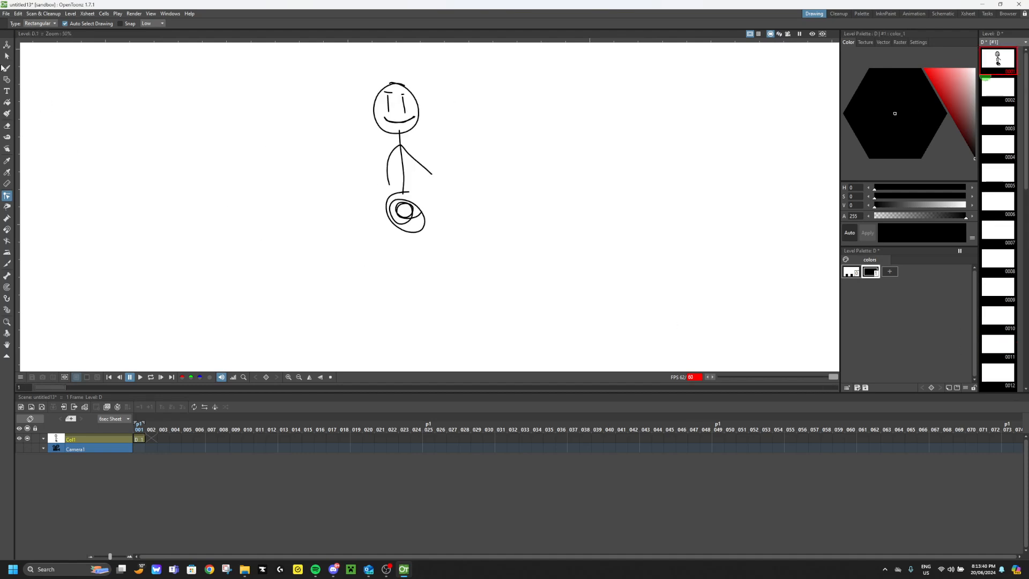
pyautogui.click(7, 55)
pyautogui.moveTo(248, 53); pyautogui.dragTo(659, 284)
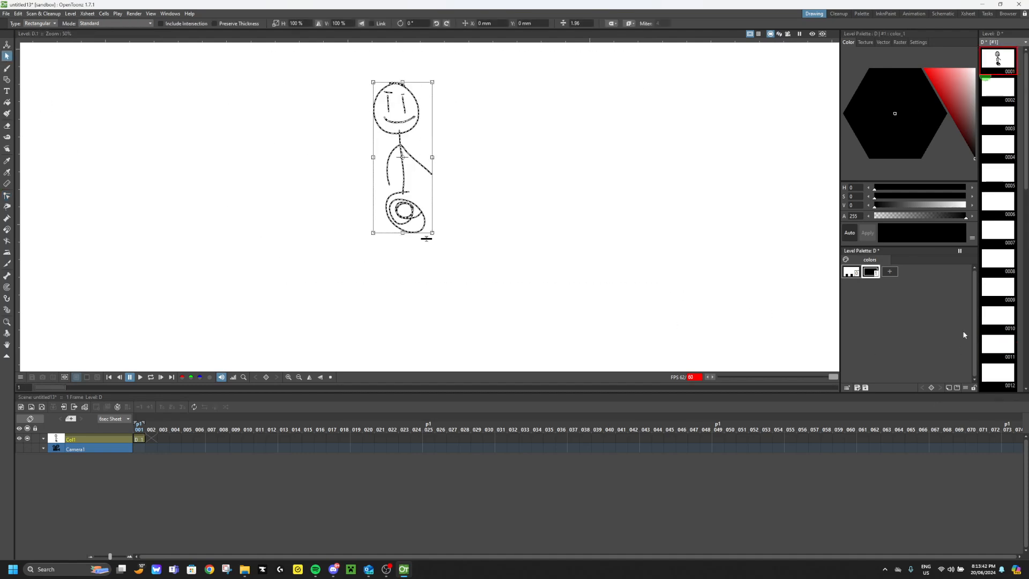
pyautogui.moveTo(1026, 107); pyautogui.dragTo(1025, 343)
pyautogui.click(994, 351)
pyautogui.hotkey('ctrl', 'v')
pyautogui.moveTo(347, 79); pyautogui.dragTo(582, 308)
pyautogui.moveTo(401, 164); pyautogui.dragTo(783, 229)
# Add frames from 27 to 120 with step 1 at drawing 27 and go back to drawing 1.
pyautogui.click(995, 348)
pyautogui.rightClick(995, 348)
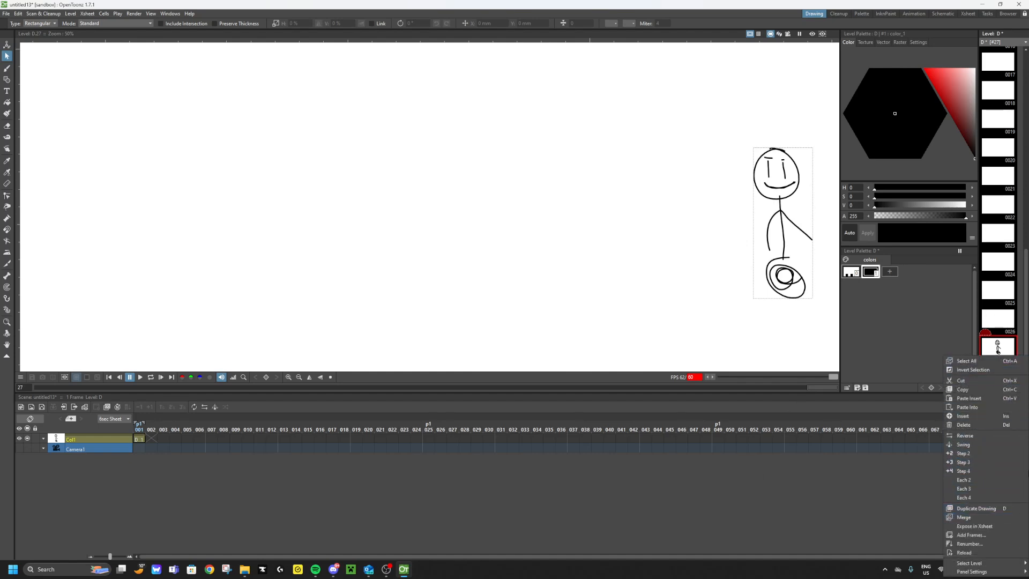
pyautogui.click(970, 535)
pyautogui.click(530, 275)
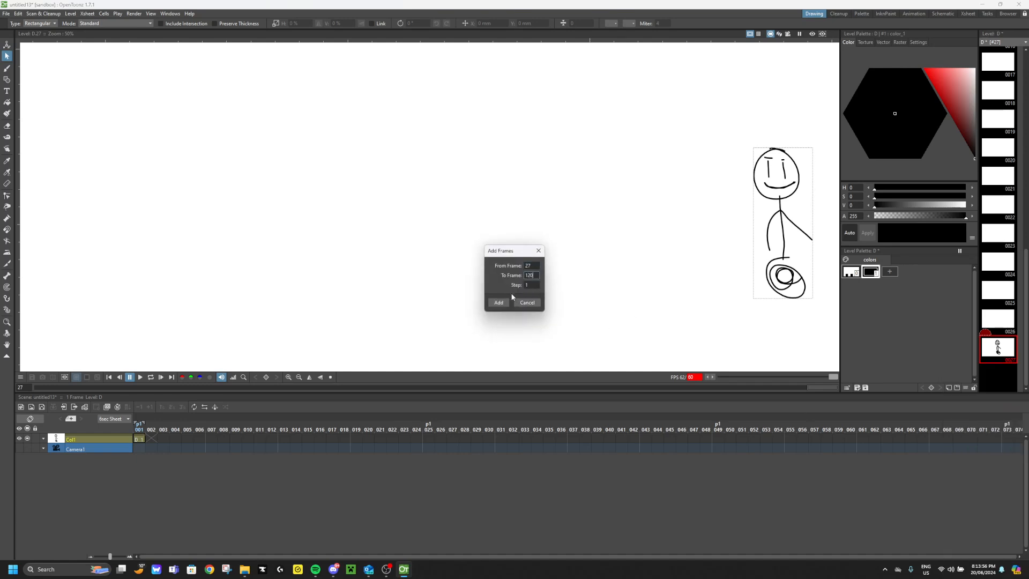
pyautogui.write('120')
pyautogui.click(498, 302)
pyautogui.click(995, 60)
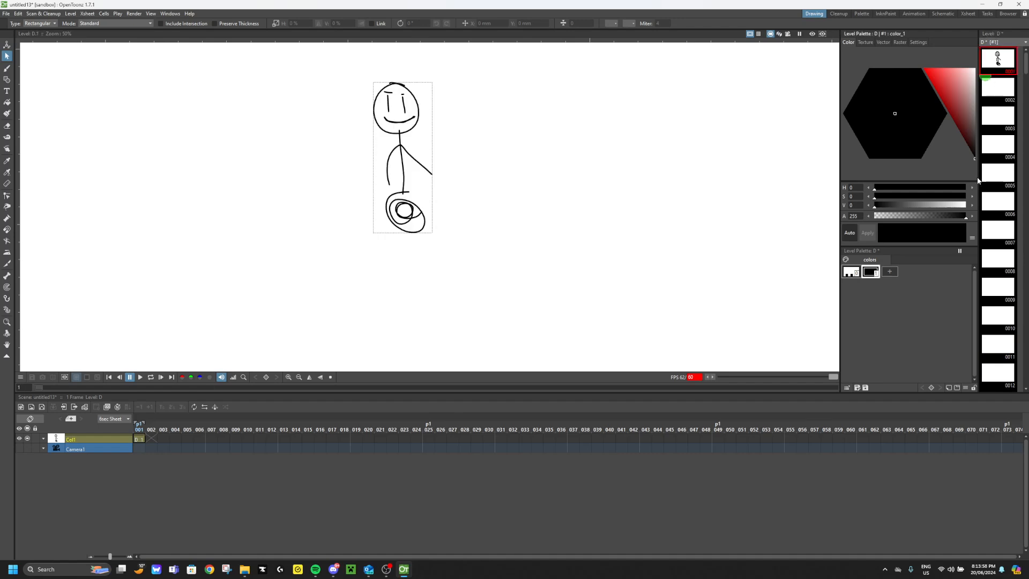
# Inbetween the stick figure from drawing 1 to drawing 121 with Linear interpolation.
pyautogui.moveTo(1024, 63); pyautogui.dragTo(1025, 375)
pyautogui.keyDown('shift'); pyautogui.click(1004, 345); pyautogui.keyUp('shift')
pyautogui.click(1009, 324)
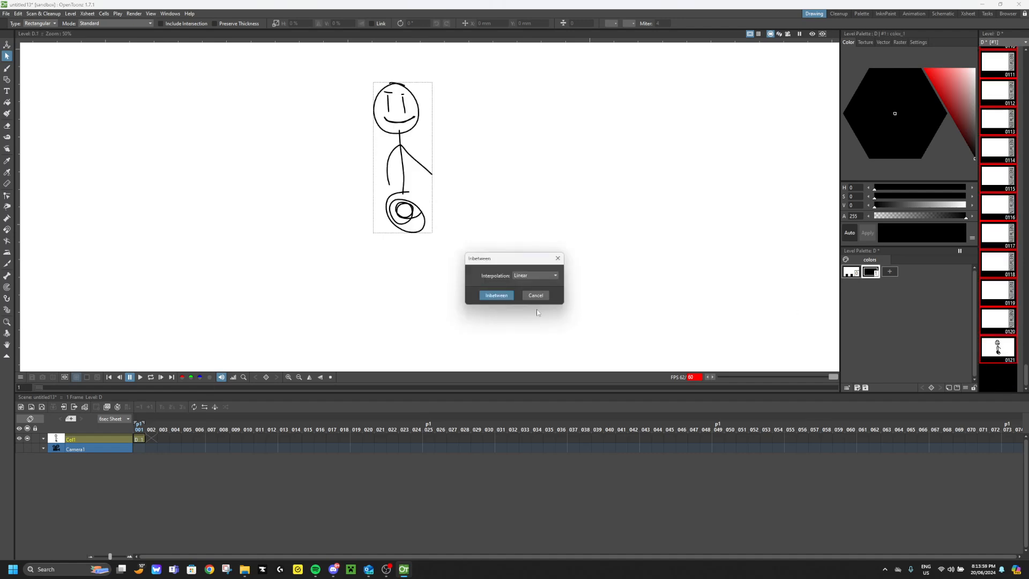
pyautogui.click(496, 295)
# Play back the inbetweened stick figure animation to check its movement across the canvas.
pyautogui.scroll(10, 998, 230)
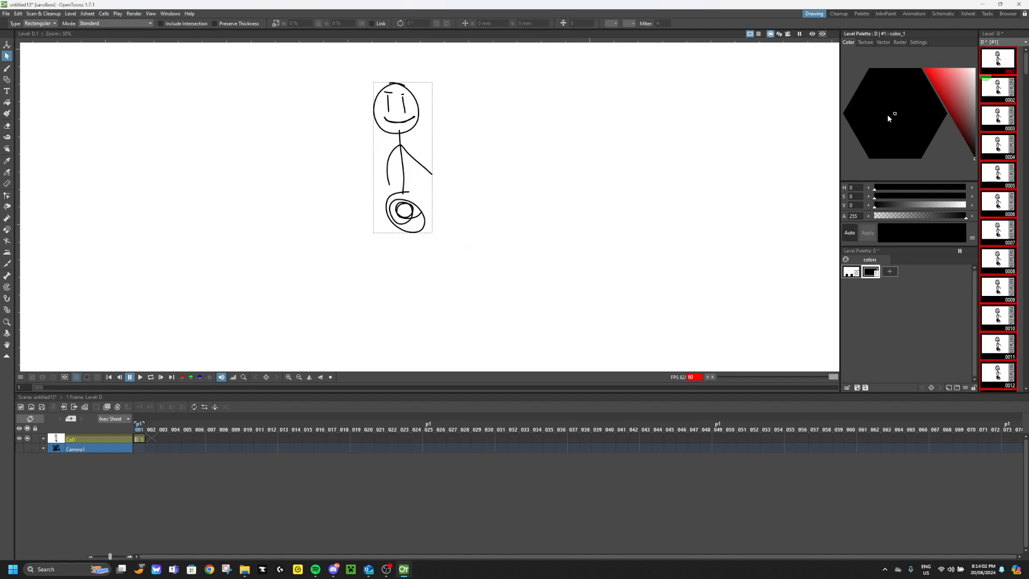
pyautogui.scroll(-13, 646, 191)
pyautogui.scroll(7, 793, 159)
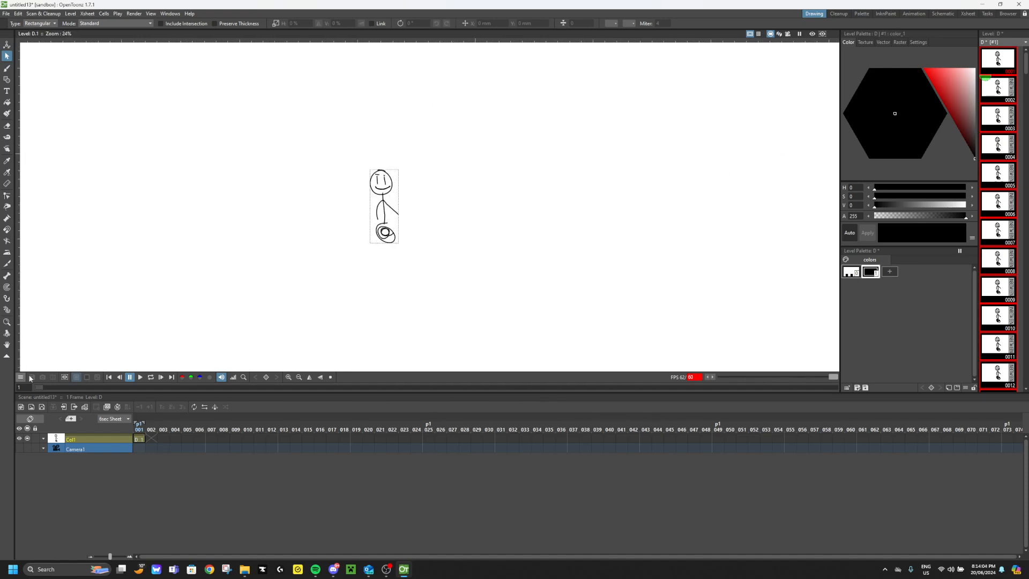
pyautogui.click(140, 377)
pyautogui.scroll(6, 569, 246)
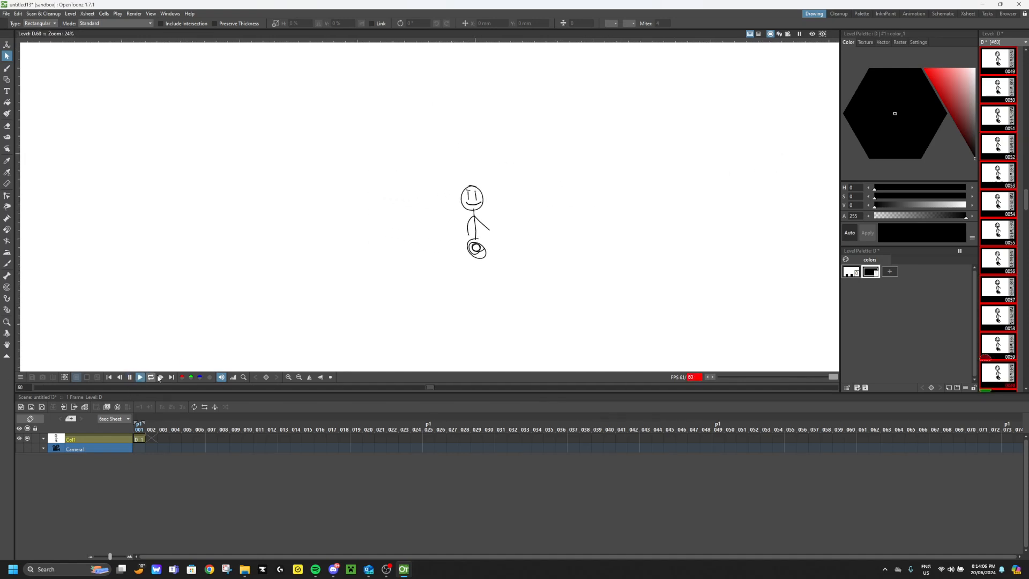
pyautogui.scroll(-8, 774, 321)
pyautogui.scroll(-5, 774, 320)
pyautogui.scroll(5, 790, 313)
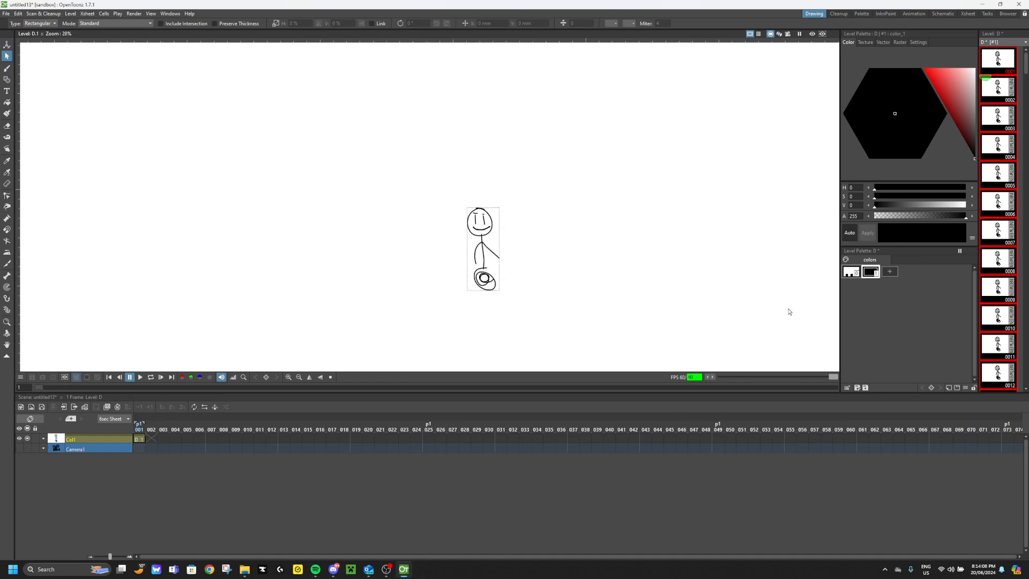
pyautogui.scroll(-2, 745, 292)
pyautogui.click(138, 378)
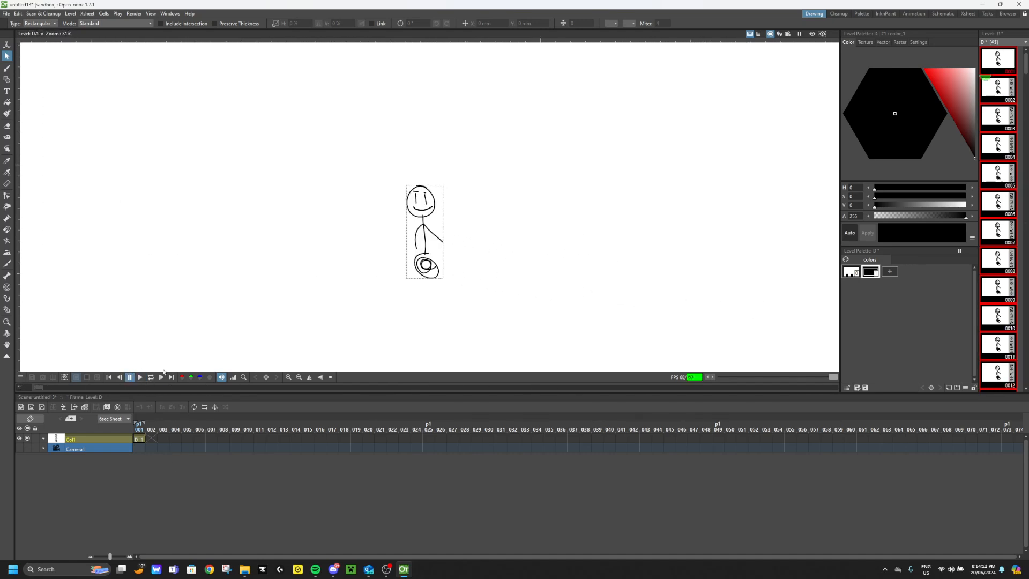
# Clear the contents of all drawings in the level.
pyautogui.click(1011, 70)
pyautogui.hotkey('ctrl', 'a')
pyautogui.press('Delete')
# Draw a new stick figure's body line, round head, two vertical eyes and smile in drawing 1 with the Brush tool.
pyautogui.press('b')
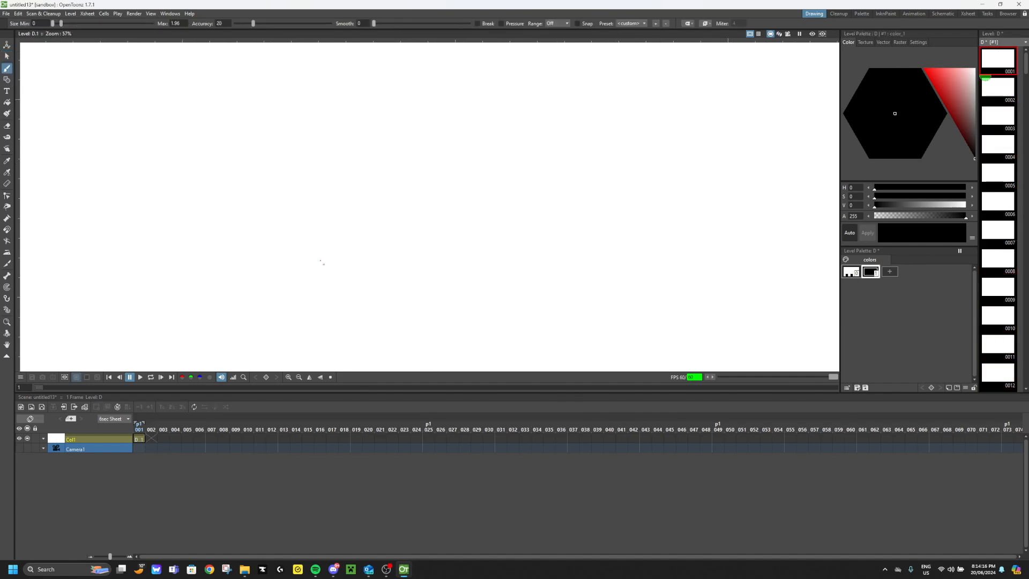
pyautogui.moveTo(347, 233); pyautogui.dragTo(345, 316)
pyautogui.scroll(4, 361, 194)
pyautogui.moveTo(379, 142)
pyautogui.mouseDown()
pyautogui.moveTo(335, 298)
pyautogui.moveTo(338, 141)
pyautogui.mouseUp()
pyautogui.moveTo(367, 232); pyautogui.dragTo(366, 234)
pyautogui.moveTo(296, 178)
pyautogui.mouseDown()
pyautogui.moveTo(297, 236)
pyautogui.moveTo(382, 228)
pyautogui.mouseUp()
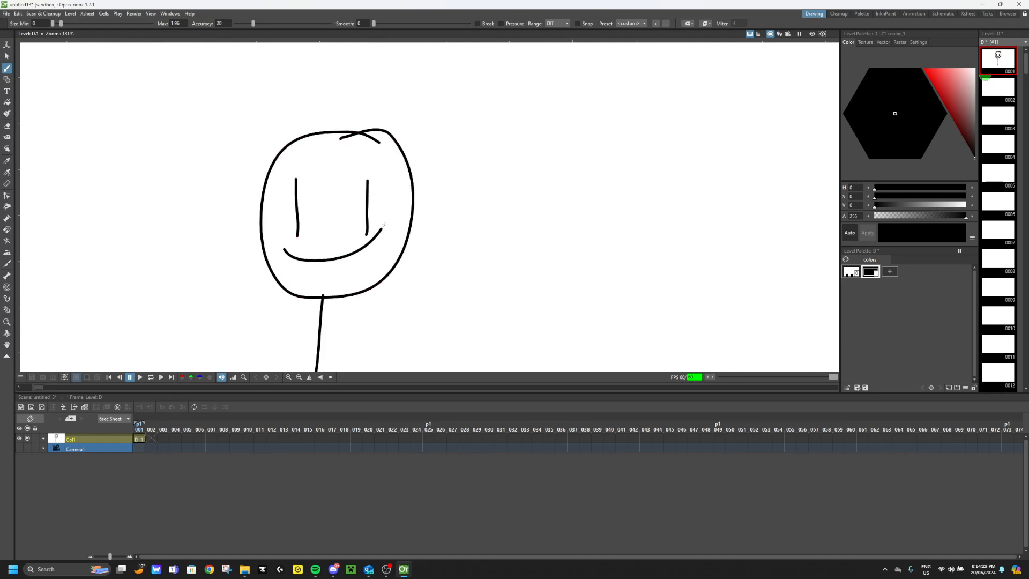
# Draw two curved arms from the upper body and two short legs at the lower end of the body line.
pyautogui.scroll(-3, 384, 302)
pyautogui.moveTo(339, 310); pyautogui.dragTo(315, 370)
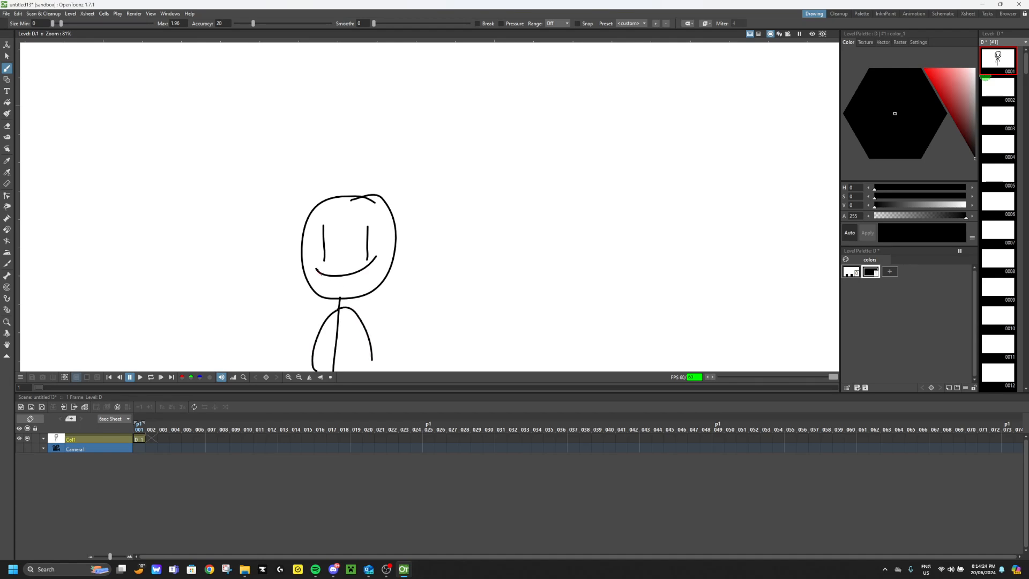
pyautogui.scroll(-12, 355, 313)
pyautogui.scroll(19, 352, 341)
pyautogui.moveTo(351, 329); pyautogui.dragTo(321, 385)
pyautogui.moveTo(351, 329); pyautogui.dragTo(379, 370)
# Draw a short curved stroke from the lower body and fold its free end onto the body line with the Control Point Editor.
pyautogui.scroll(8, 326, 257)
pyautogui.scroll(-5, 326, 258)
pyautogui.moveTo(349, 283); pyautogui.dragTo(413, 230)
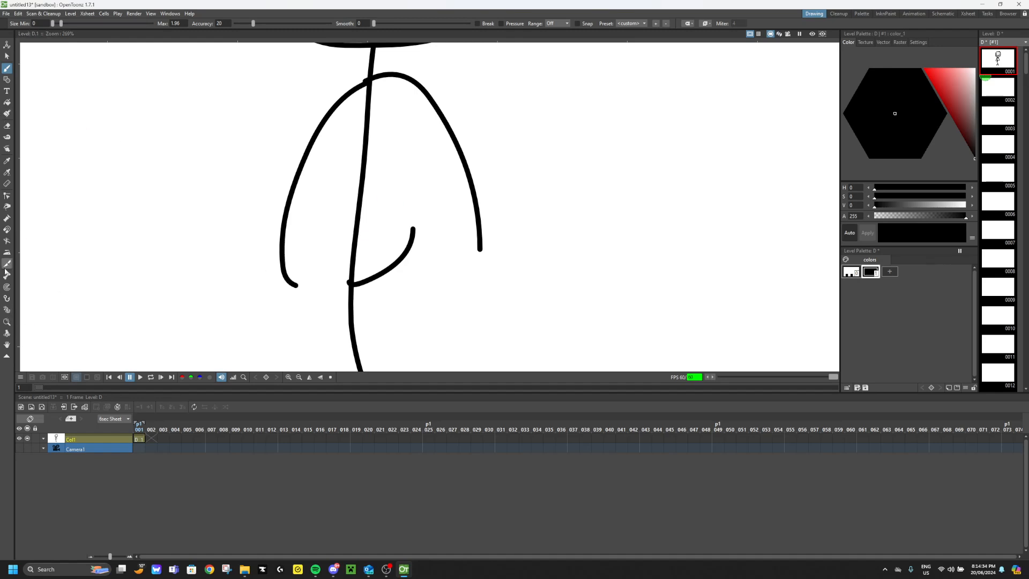
pyautogui.click(7, 196)
pyautogui.click(412, 234)
pyautogui.moveTo(413, 231)
pyautogui.mouseDown()
pyautogui.moveTo(409, 223)
pyautogui.moveTo(413, 239)
pyautogui.moveTo(374, 268)
pyautogui.moveTo(354, 254)
pyautogui.mouseUp()
pyautogui.scroll(-5, 375, 247)
pyautogui.scroll(-3, 769, 211)
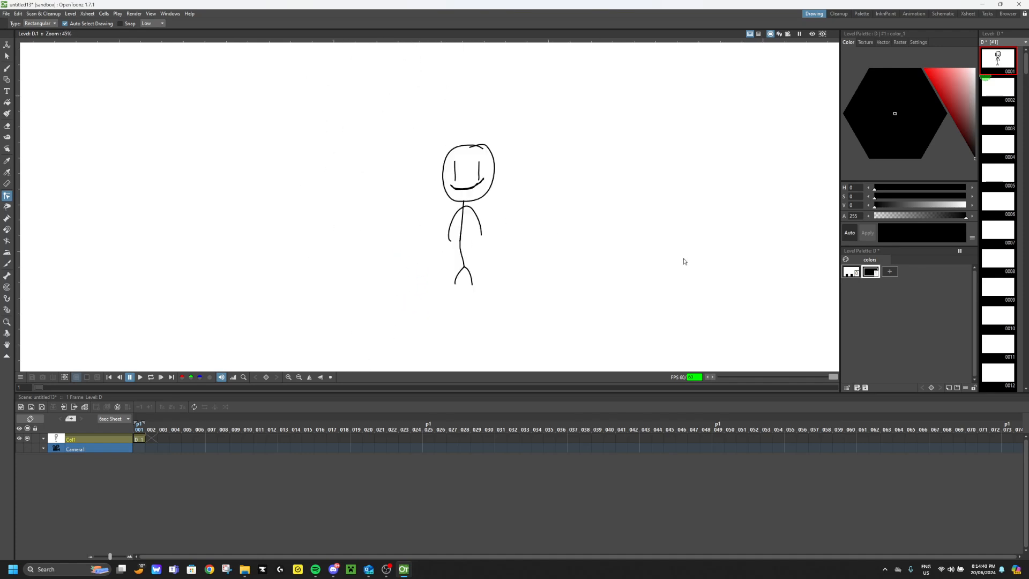
# Add a short horizontal eyebrow above each eye with the Brush tool.
pyautogui.scroll(6, 567, 282)
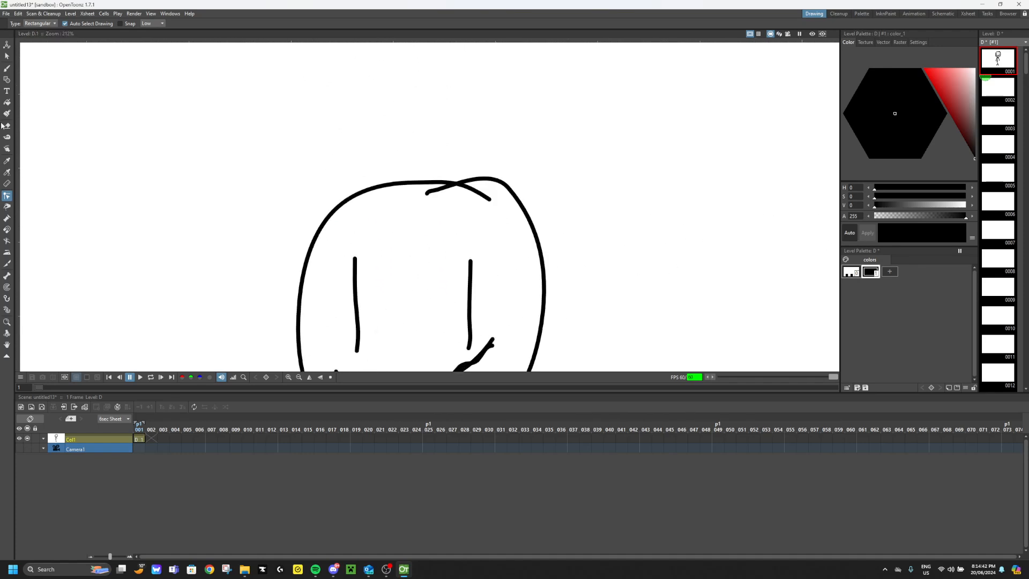
pyautogui.click(7, 68)
pyautogui.moveTo(331, 244); pyautogui.dragTo(385, 242)
pyautogui.moveTo(453, 246); pyautogui.dragTo(505, 248)
pyautogui.scroll(-8, 463, 317)
pyautogui.scroll(2, 459, 364)
pyautogui.scroll(6, 458, 324)
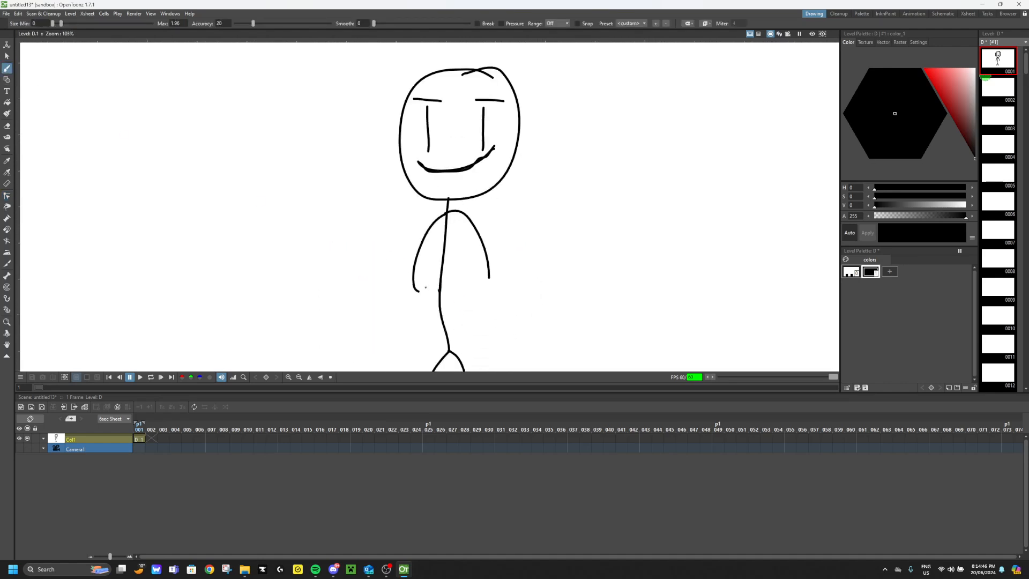
# Copy the whole stick figure from drawing 1 into drawing 86.
pyautogui.scroll(-4, 445, 236)
pyautogui.scroll(-3, 1001, 108)
pyautogui.scroll(3, 992, 250)
pyautogui.click(6, 56)
pyautogui.hotkey('ctrl', 'a')
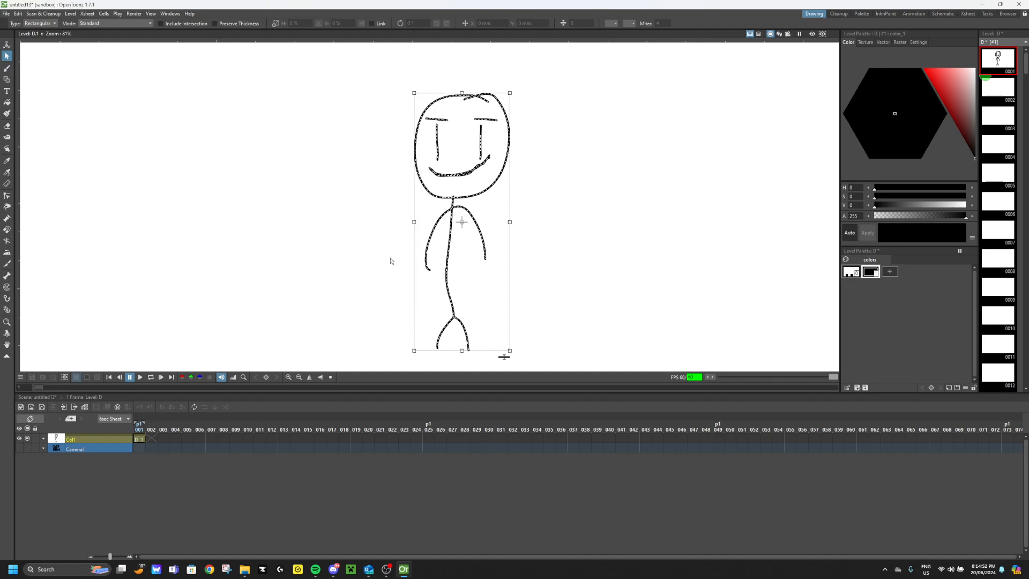
pyautogui.click(1003, 315)
pyautogui.scroll(-15, 998, 321)
pyautogui.click(1005, 348)
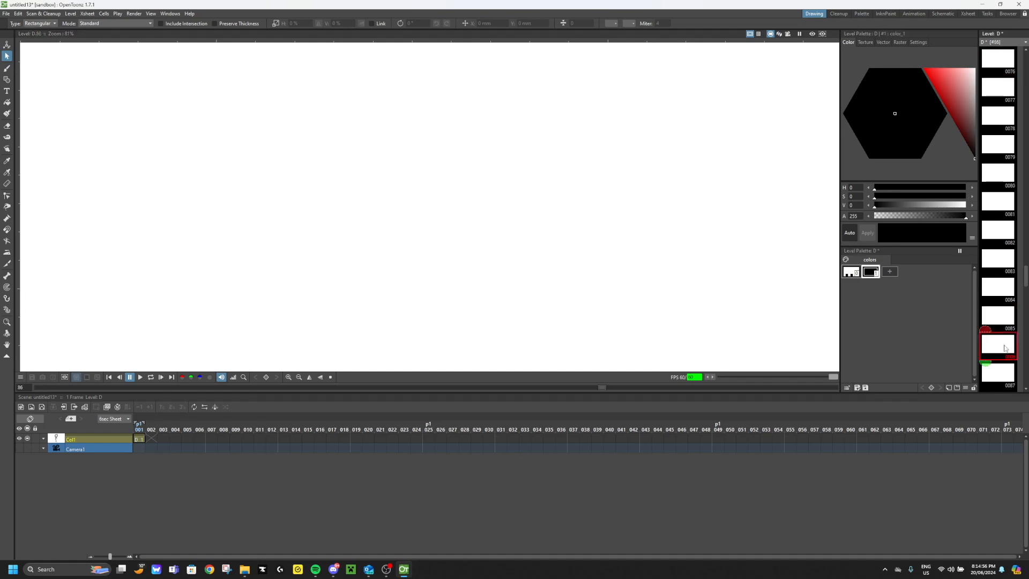
pyautogui.hotkey('ctrl', 'v')
# Bend the left arm in drawing 86 with the Control Point Editor so the forearm extends horizontally outward.
pyautogui.click(6, 68)
pyautogui.scroll(5, 345, 134)
pyautogui.scroll(-5, 322, 215)
pyautogui.scroll(5, 277, 232)
pyautogui.scroll(2, 277, 231)
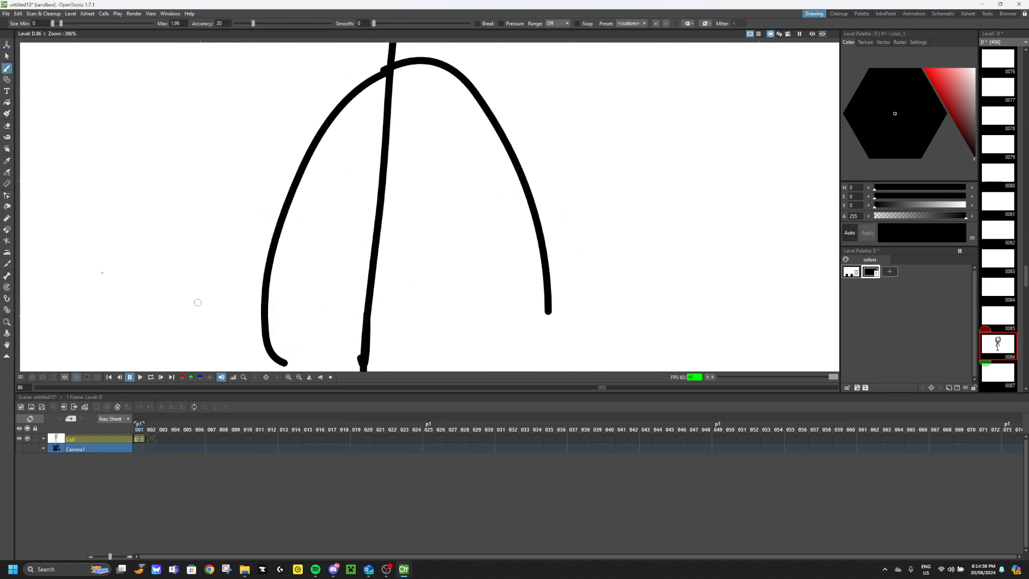
pyautogui.click(7, 196)
pyautogui.click(271, 254)
pyautogui.moveTo(283, 364)
pyautogui.mouseDown()
pyautogui.moveTo(197, 291)
pyautogui.moveTo(147, 210)
pyautogui.moveTo(123, 121)
pyautogui.moveTo(172, 70)
pyautogui.moveTo(237, 63)
pyautogui.moveTo(146, 156)
pyautogui.moveTo(62, 313)
pyautogui.moveTo(69, 287)
pyautogui.moveTo(62, 297)
pyautogui.mouseUp()
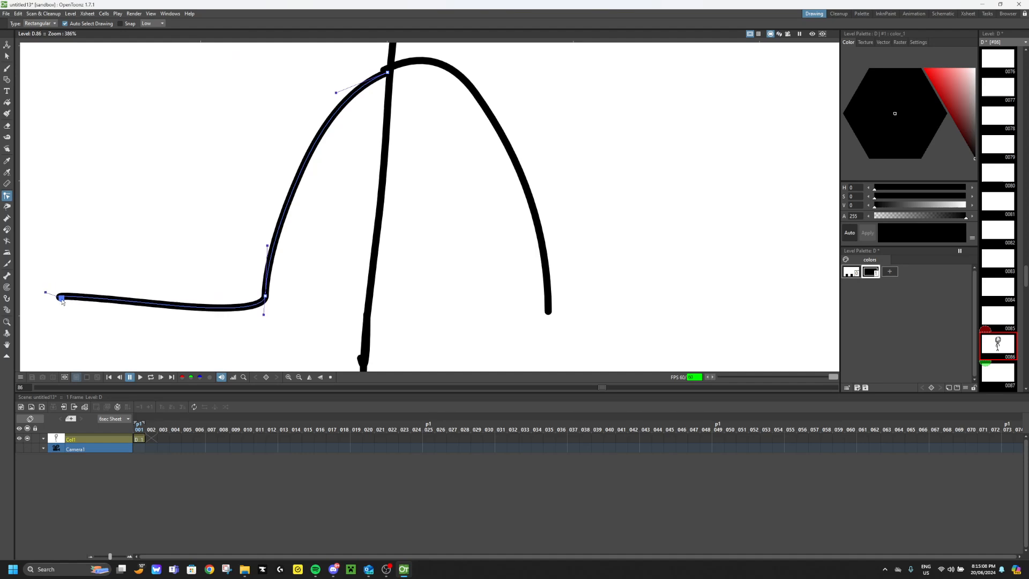
pyautogui.scroll(-10, 121, 230)
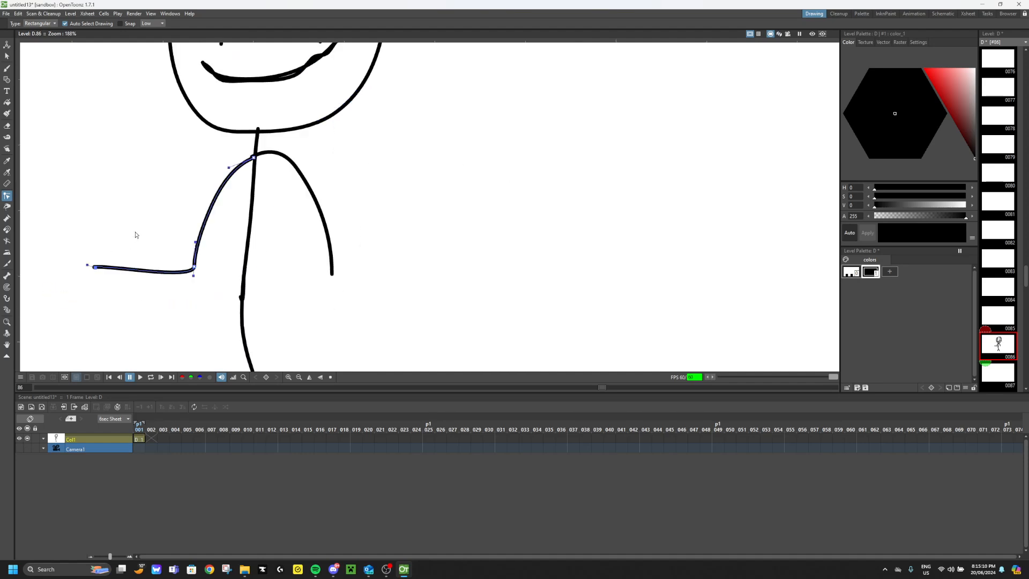
# Copy the whole stick figure from drawing 86 into drawing 119.
pyautogui.click(7, 56)
pyautogui.hotkey('ctrl', 'a')
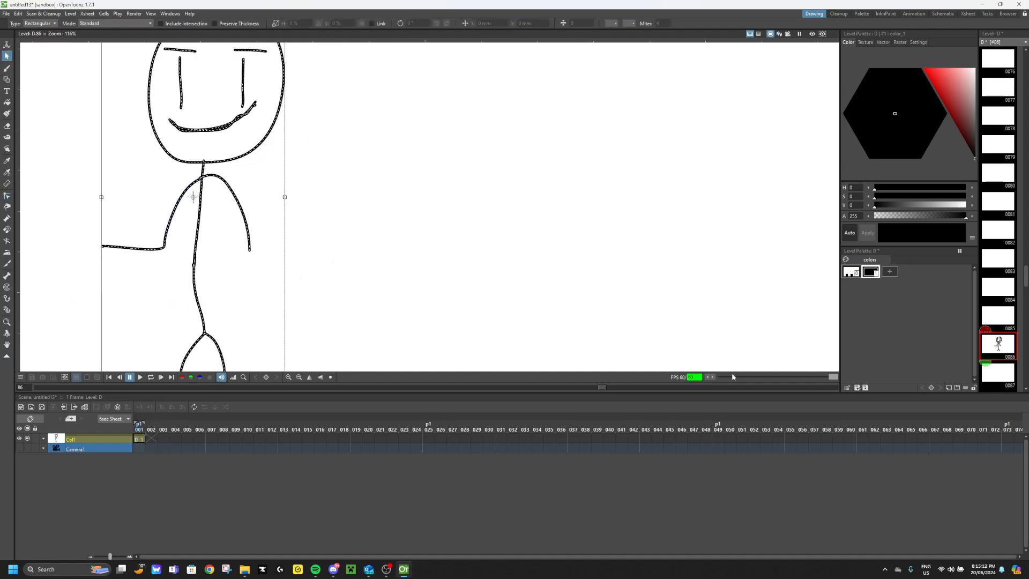
pyautogui.scroll(-10, 1005, 327)
pyautogui.click(997, 289)
pyautogui.hotkey('ctrl', 'v')
# Raise the left forearm in drawing 119 by moving its hand end point upward with the Control Point Editor.
pyautogui.click(110, 247)
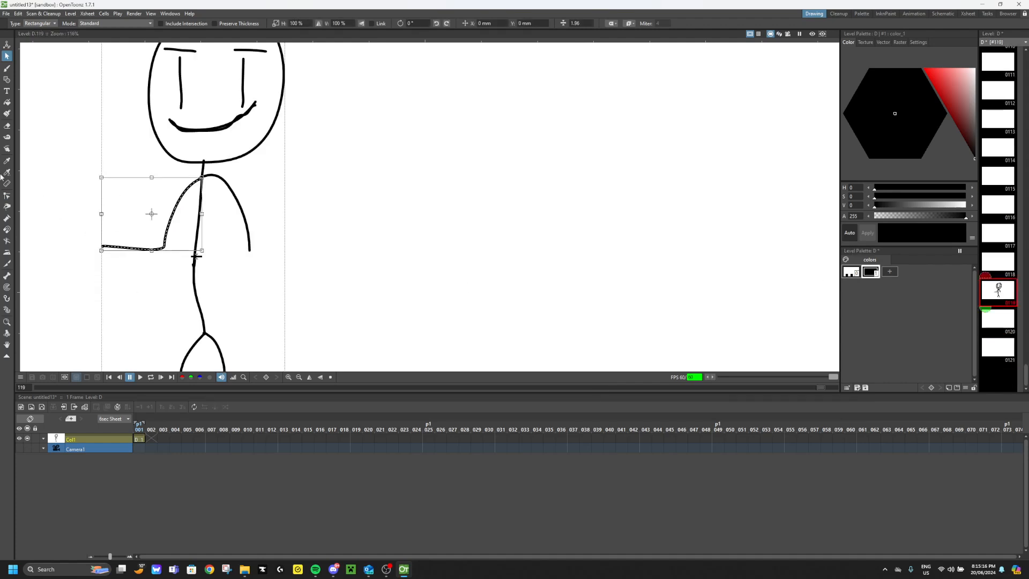
pyautogui.click(7, 196)
pyautogui.click(122, 248)
pyautogui.moveTo(101, 247)
pyautogui.mouseDown()
pyautogui.moveTo(129, 164)
pyautogui.moveTo(146, 178)
pyautogui.mouseUp()
pyautogui.click(178, 249)
pyautogui.scroll(-6, 179, 250)
pyautogui.scroll(4, 135, 223)
pyautogui.scroll(2, 136, 225)
pyautogui.scroll(10, 983, 209)
pyautogui.scroll(2, 1000, 83)
# Inbetween the stick figure from drawing 1 to drawing 86.
pyautogui.click(998, 61)
pyautogui.scroll(-14, 1001, 212)
pyautogui.scroll(-1, 1003, 265)
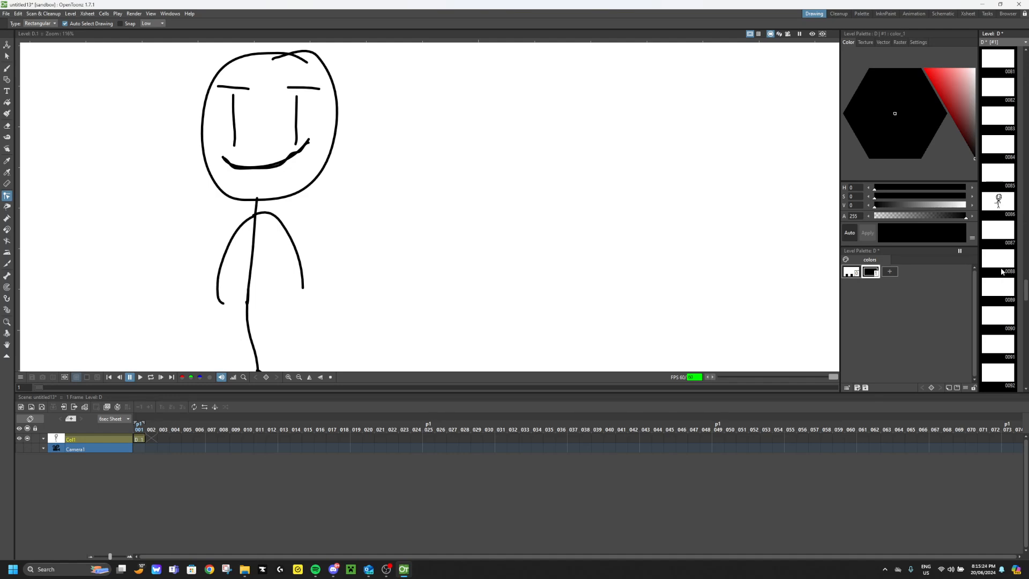
pyautogui.keyDown('shift'); pyautogui.click(1005, 204); pyautogui.keyUp('shift')
pyautogui.click(1010, 174)
pyautogui.click(497, 296)
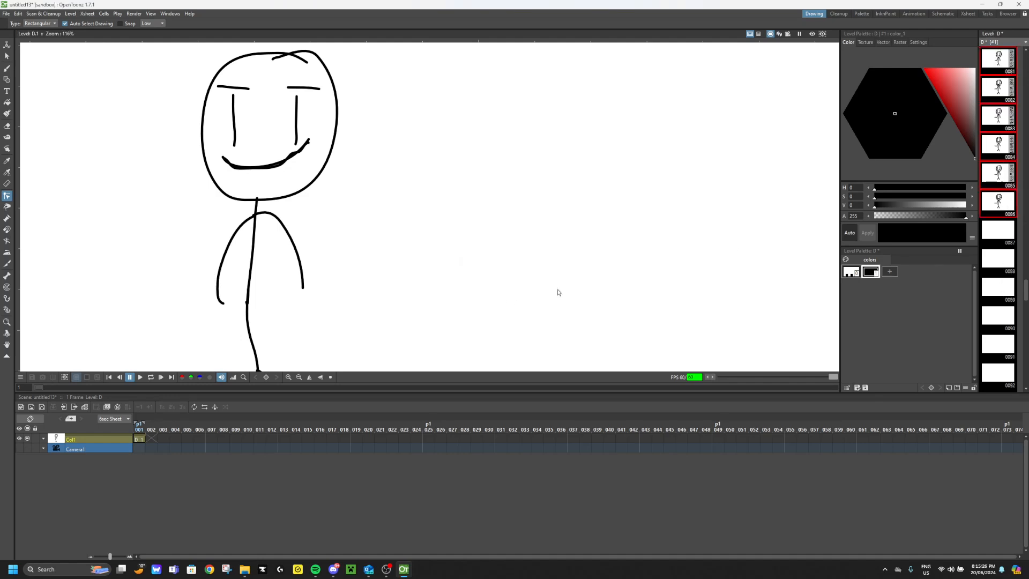
# Inbetween the arm movement from drawing 86 to drawing 119.
pyautogui.click(998, 201)
pyautogui.scroll(-6, 999, 214)
pyautogui.keyDown('shift'); pyautogui.click(997, 291); pyautogui.keyUp('shift')
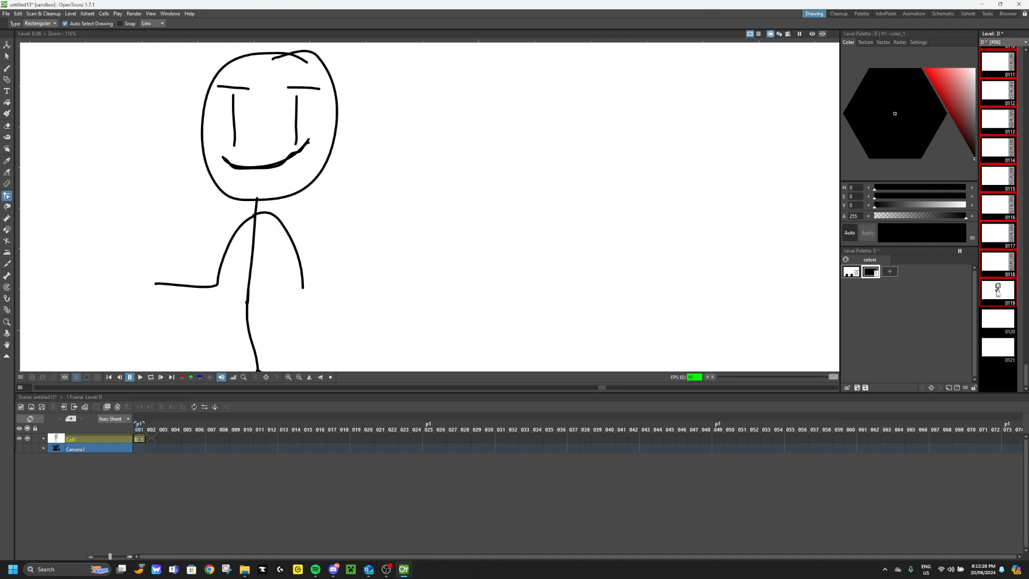
pyautogui.click(1005, 269)
pyautogui.click(496, 295)
# Go back to drawing 1, play the arm-raising animation and examine the figure's face up close.
pyautogui.click(1005, 300)
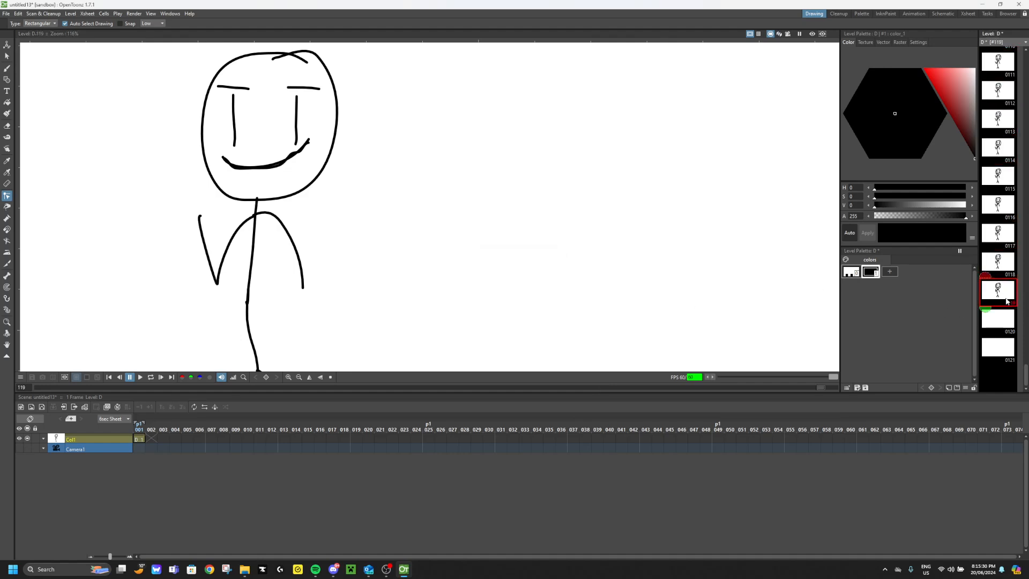
pyautogui.scroll(6, 998, 284)
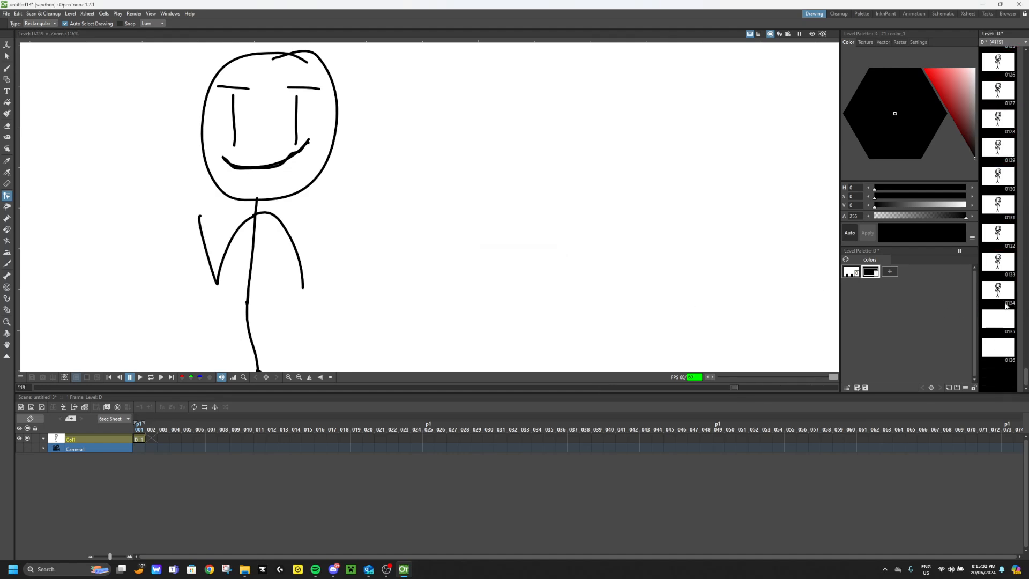
pyautogui.scroll(20, 998, 225)
pyautogui.click(988, 61)
pyautogui.scroll(-7, 298, 150)
pyautogui.scroll(6, 257, 156)
pyautogui.scroll(1, 340, 189)
pyautogui.click(141, 377)
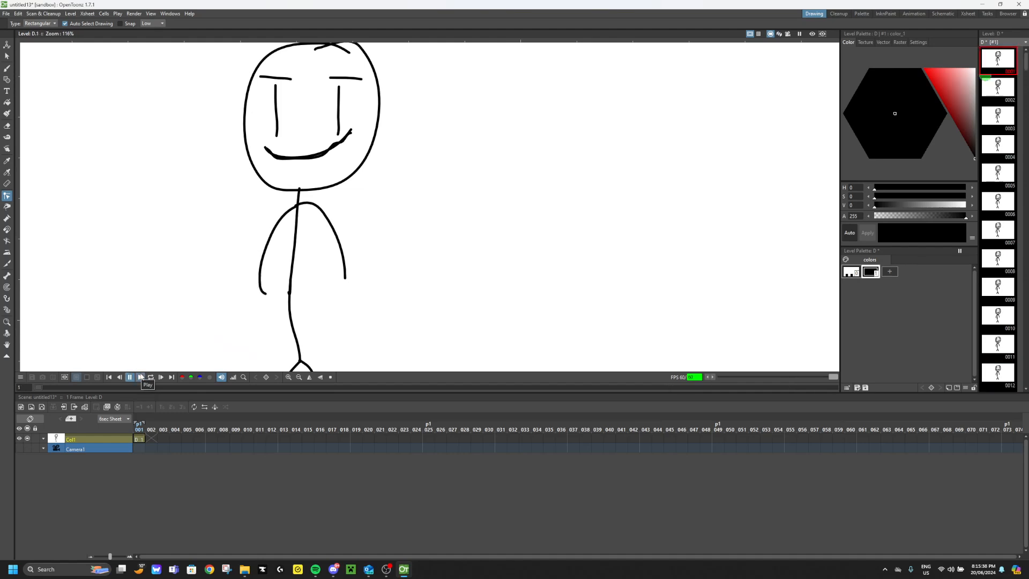
pyautogui.scroll(-3, 213, 226)
pyautogui.scroll(8, 242, 91)
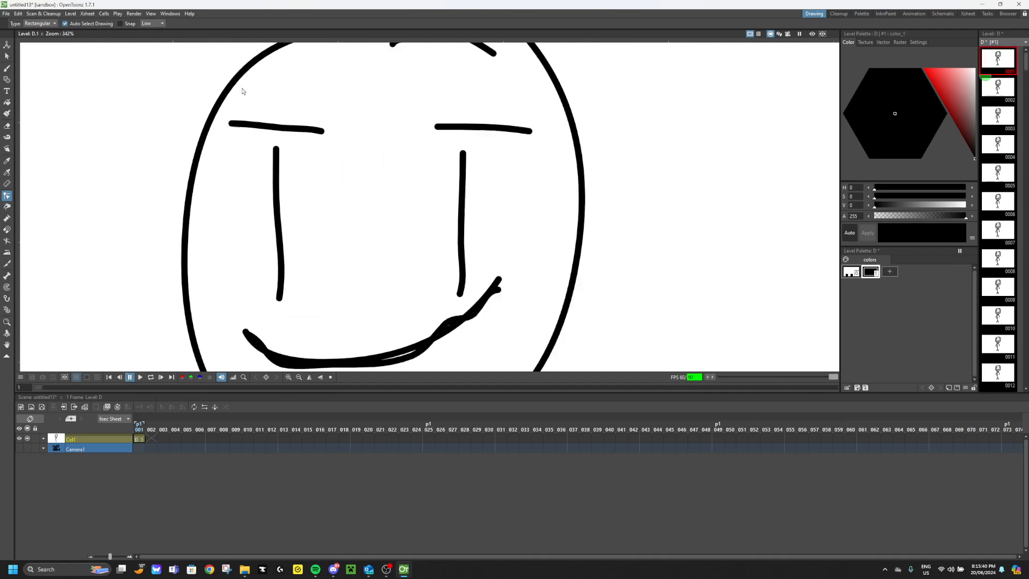
pyautogui.scroll(2, 64, 171)
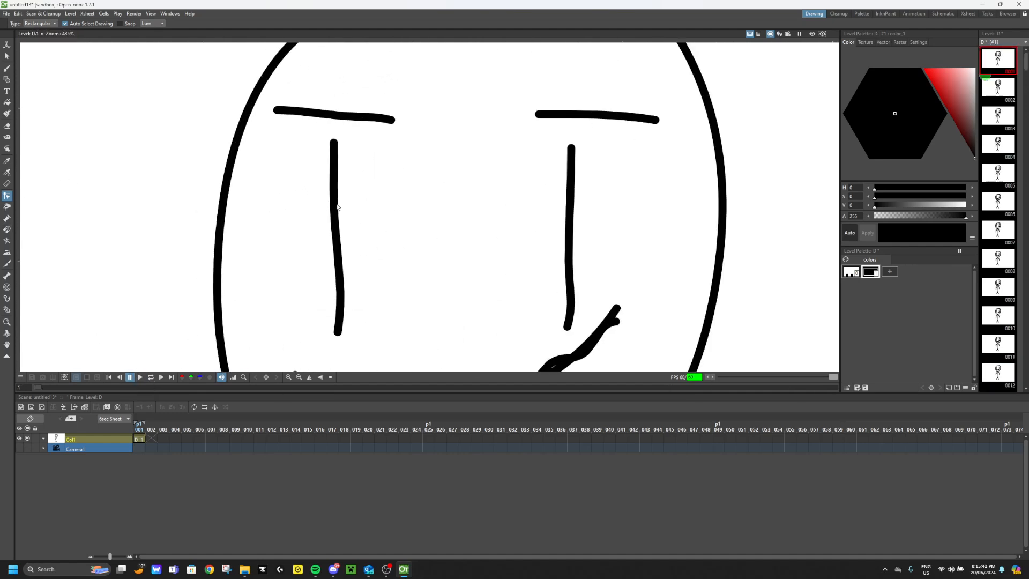
# Add a red style (H 3, S 75, V 90) to the palette and fill the head with it in drawing 1.
pyautogui.scroll(-15, 337, 207)
pyautogui.scroll(1, 706, 297)
pyautogui.click(890, 271)
pyautogui.moveTo(936, 74); pyautogui.dragTo(932, 77)
pyautogui.moveTo(933, 112); pyautogui.dragTo(934, 111)
pyautogui.scroll(3, 624, 284)
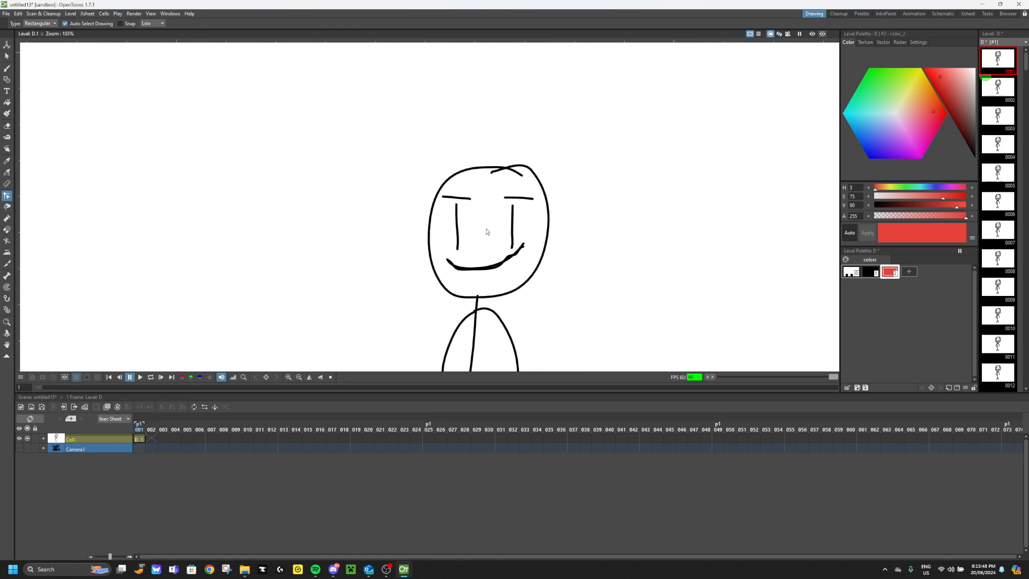
pyautogui.click(7, 102)
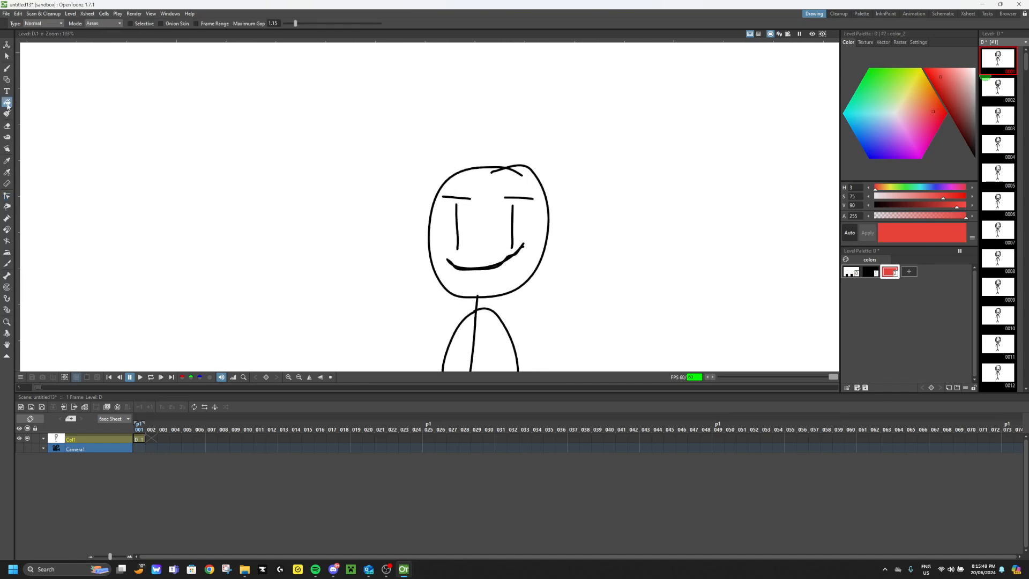
pyautogui.click(492, 219)
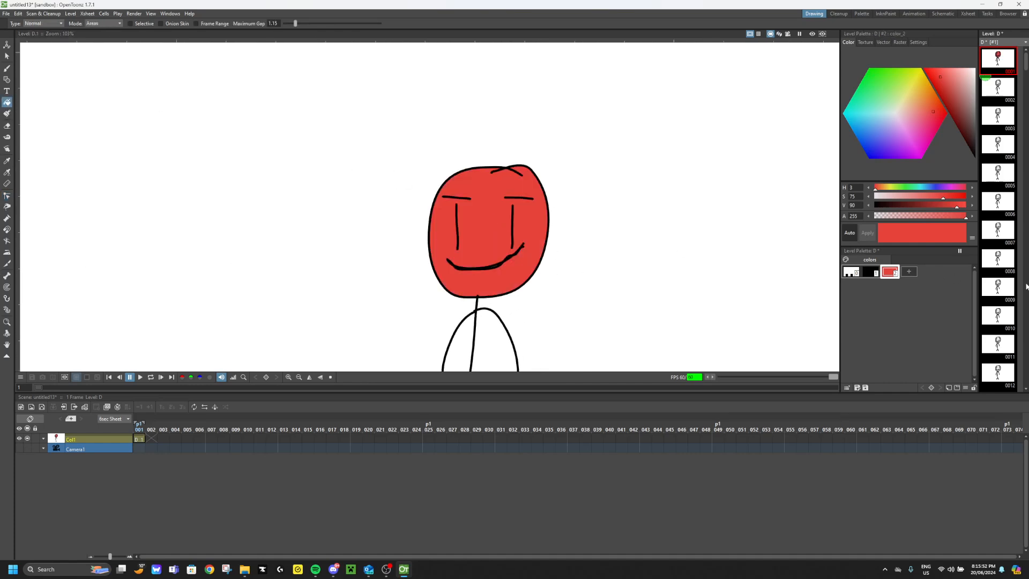
# In drawing 54, change the red style to light blue (H 188, S 58, V 90), fill the head and check drawing 1.
pyautogui.scroll(-15, 1002, 235)
pyautogui.click(993, 294)
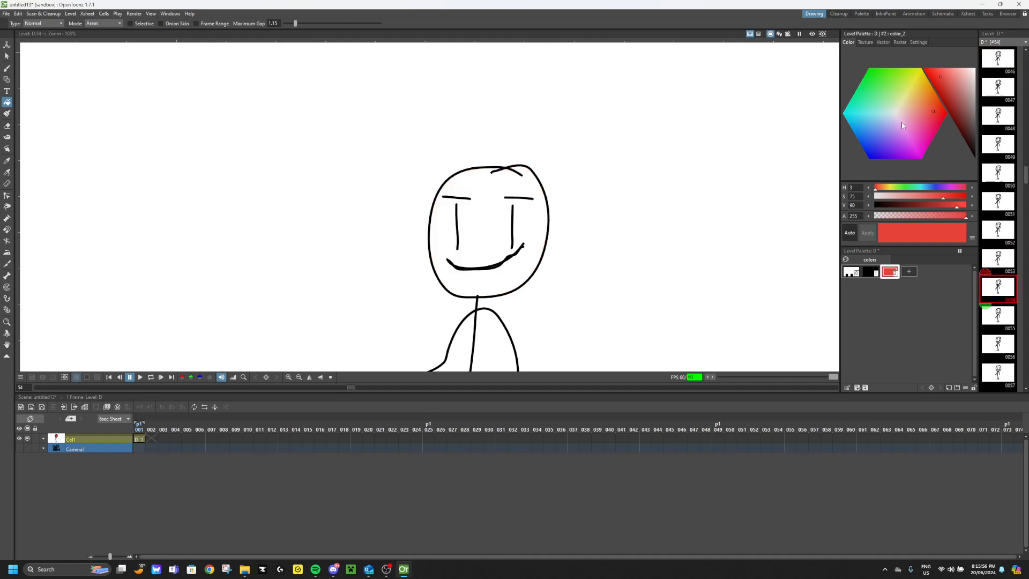
pyautogui.click(867, 116)
pyautogui.click(498, 221)
pyautogui.scroll(8, 1012, 149)
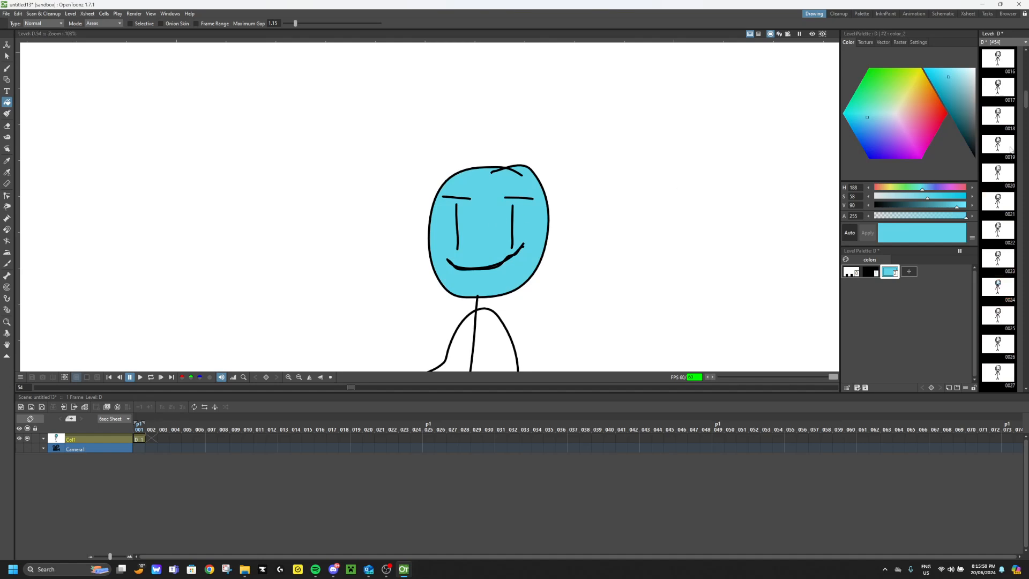
pyautogui.click(996, 77)
pyautogui.scroll(-20, 1005, 205)
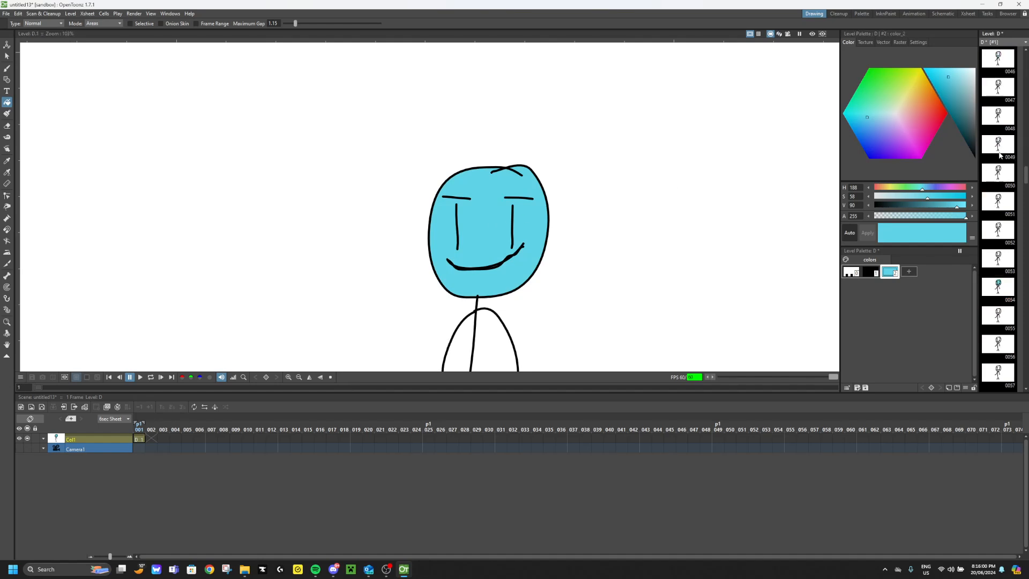
pyautogui.scroll(10, 1005, 205)
# Add an orange-red style (H 14, S 97, V 90), fill the head in drawing 54 with it and go back to drawing 1.
pyautogui.click(910, 272)
pyautogui.click(940, 102)
pyautogui.click(997, 286)
pyautogui.click(474, 234)
pyautogui.scroll(10, 1001, 213)
pyautogui.scroll(-10, 1001, 213)
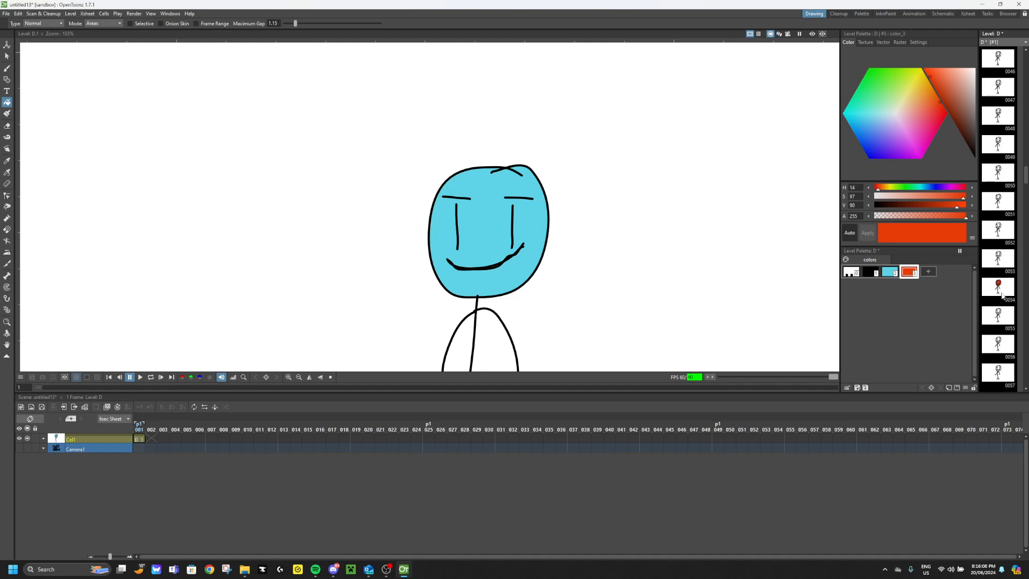
# Inbetween drawings 1 to 54, then return to drawing 1 and play the head's colour-change animation.
pyautogui.keyDown('shift'); pyautogui.click(1002, 295); pyautogui.keyUp('shift')
pyautogui.click(1010, 260)
pyautogui.click(496, 296)
pyautogui.scroll(3, 999, 258)
pyautogui.scroll(12, 999, 241)
pyautogui.click(998, 65)
pyautogui.click(138, 377)
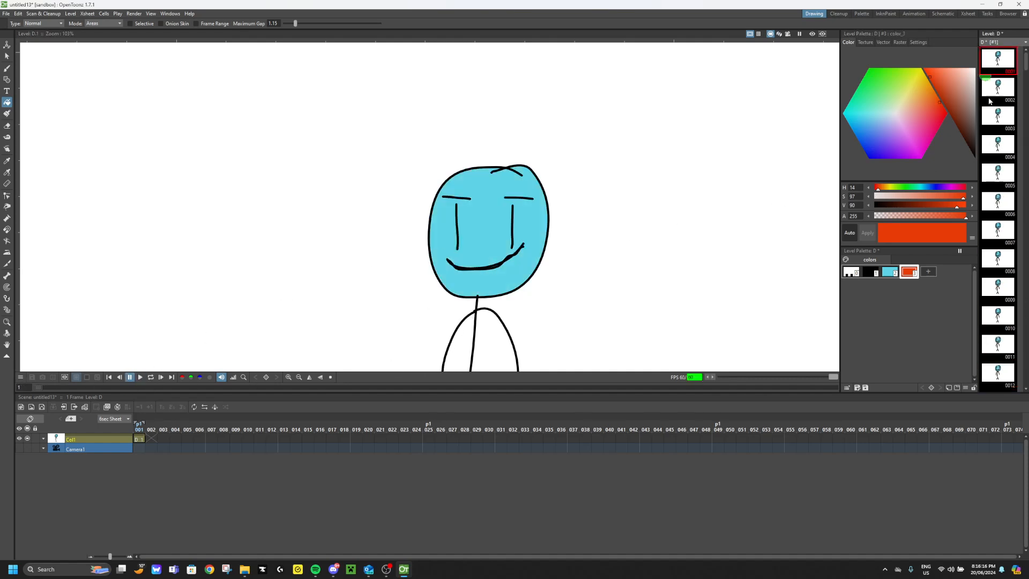
# Clear all drawings and brush a smiling stick figure in drawing 1 with an orange-red torso and black head, face, arms and legs.
pyautogui.hotkey('ctrl', 'a')
pyautogui.press('Delete')
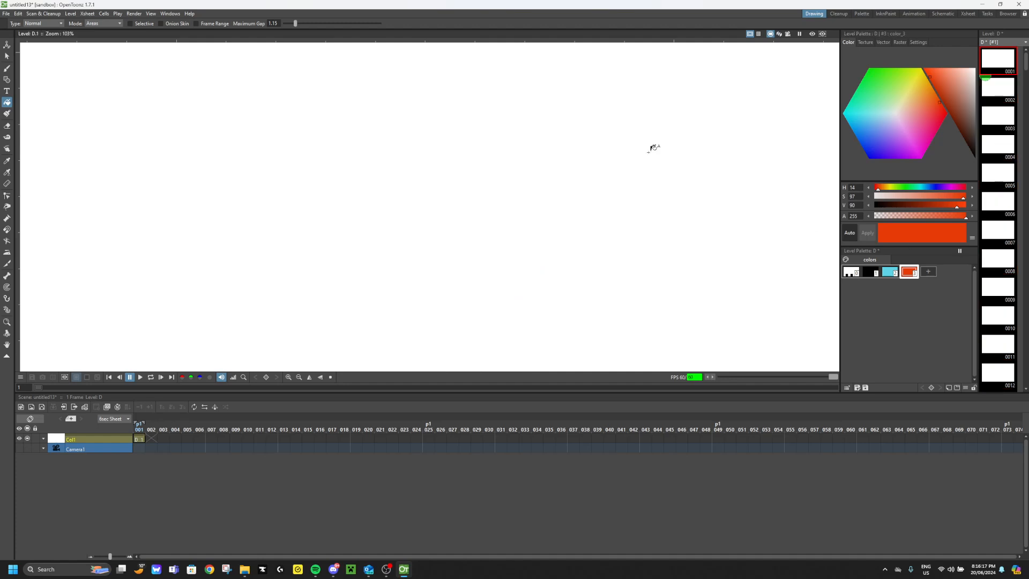
pyautogui.click(7, 68)
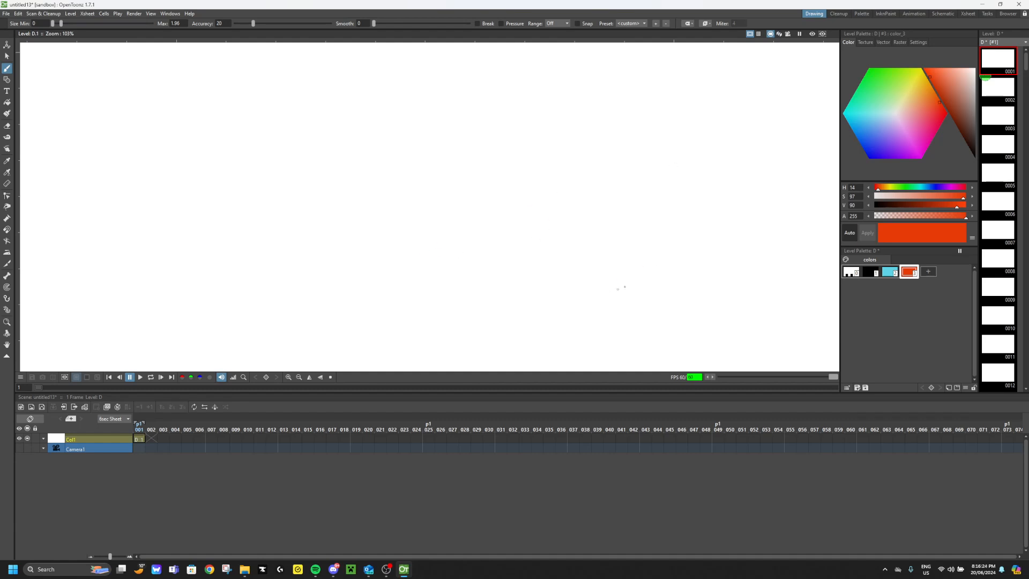
pyautogui.moveTo(283, 234); pyautogui.dragTo(268, 327)
pyautogui.click(870, 271)
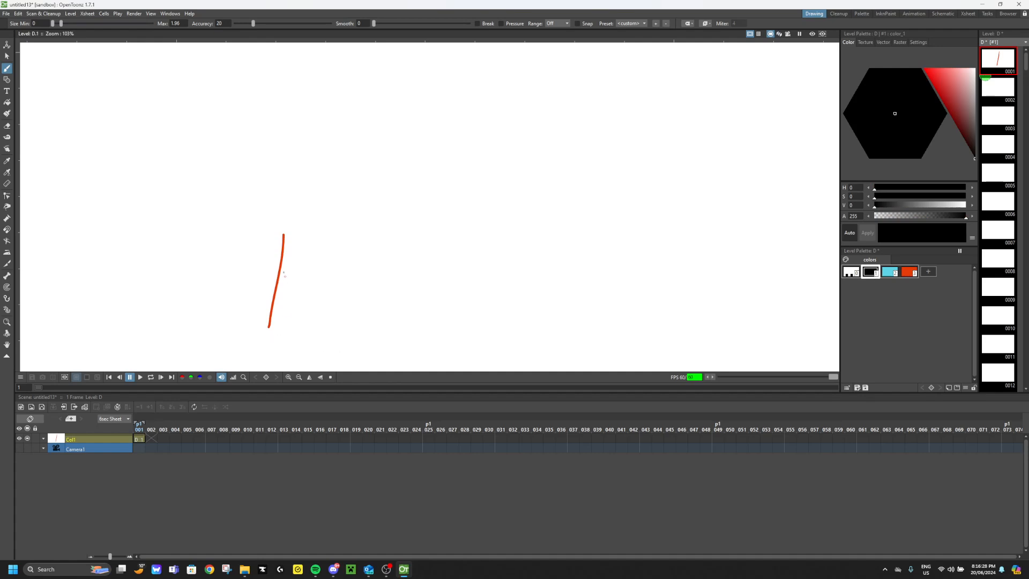
pyautogui.moveTo(307, 143)
pyautogui.mouseDown()
pyautogui.moveTo(260, 220)
pyautogui.moveTo(337, 210)
pyautogui.moveTo(315, 150)
pyautogui.moveTo(286, 140)
pyautogui.mouseUp()
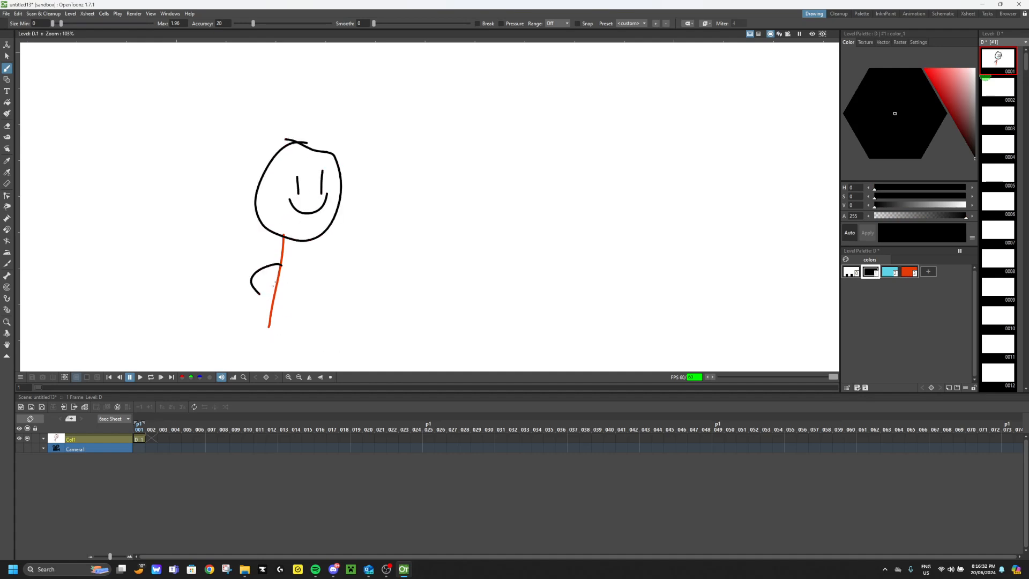
pyautogui.moveTo(292, 351); pyautogui.dragTo(313, 385)
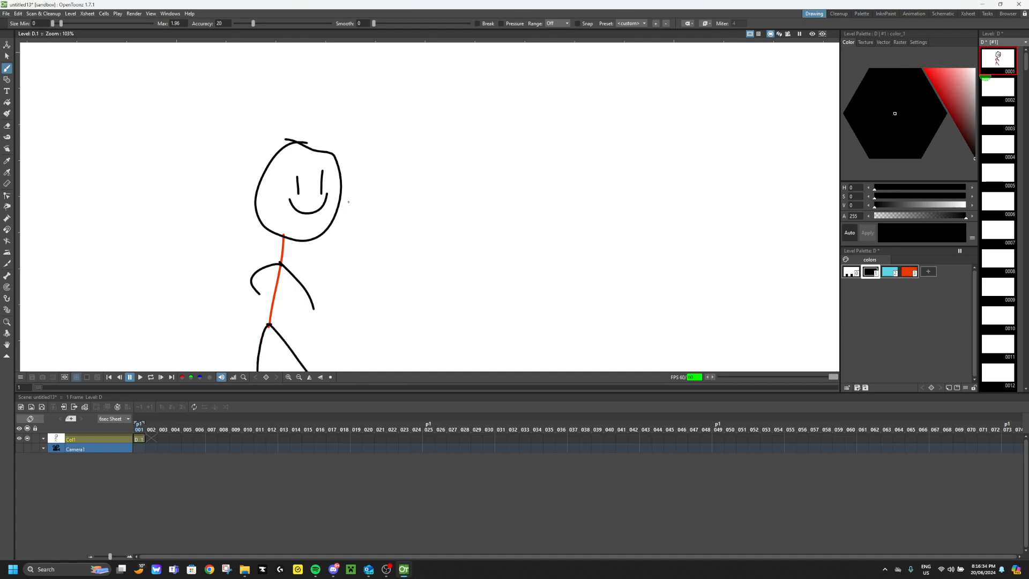
# Draw a large black circle to the right of the stick figure in drawing 1.
pyautogui.scroll(6, 343, 254)
pyautogui.scroll(-14, 358, 200)
pyautogui.scroll(5, 585, 174)
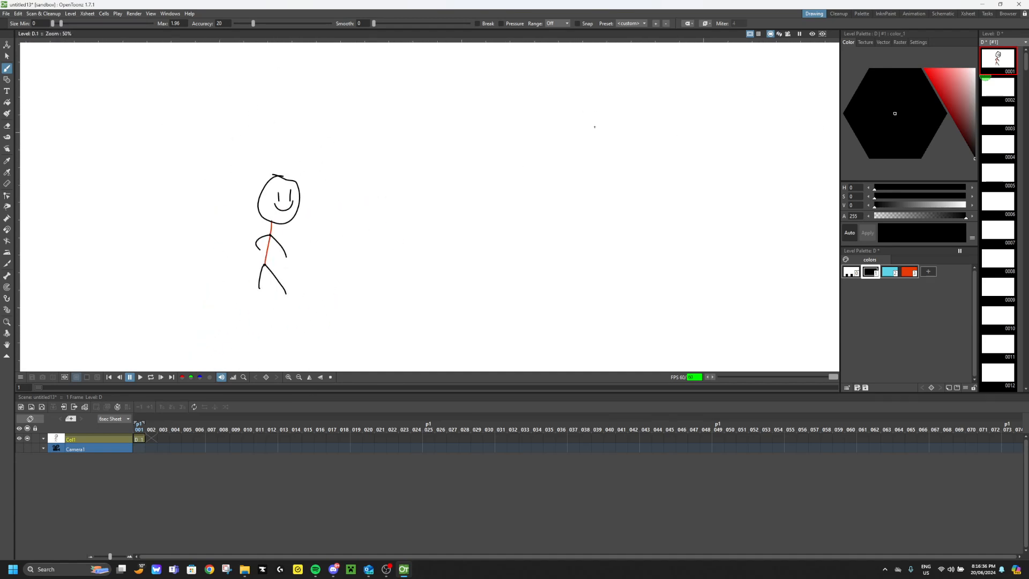
pyautogui.moveTo(543, 114)
pyautogui.mouseDown()
pyautogui.moveTo(480, 108)
pyautogui.moveTo(450, 232)
pyautogui.moveTo(560, 196)
pyautogui.moveTo(514, 113)
pyautogui.mouseUp()
pyautogui.scroll(-3, 455, 214)
pyautogui.scroll(1, 471, 285)
pyautogui.scroll(-4, 514, 334)
pyautogui.scroll(7, 476, 220)
pyautogui.scroll(-3, 468, 195)
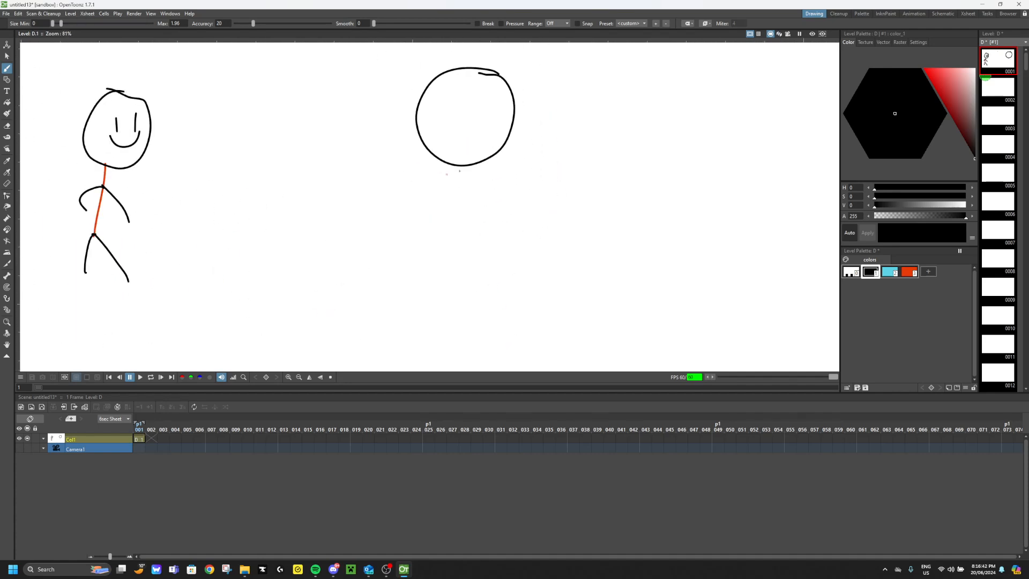
# Copy the whole artwork of drawing 1 and paste it into drawing 136.
pyautogui.scroll(-3, 267, 170)
pyautogui.scroll(1, 267, 170)
pyautogui.scroll(-10, 996, 226)
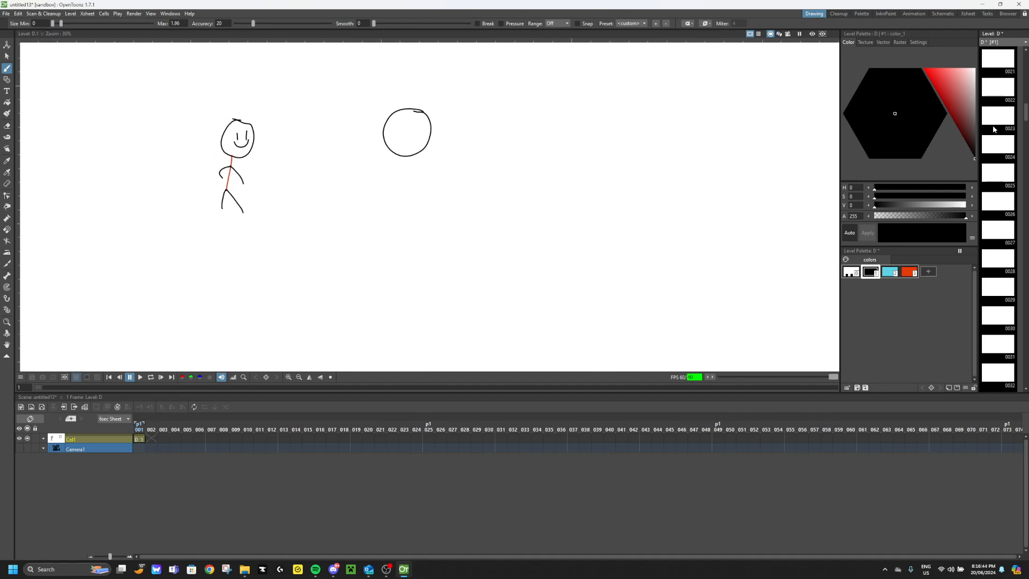
pyautogui.scroll(-2, 996, 227)
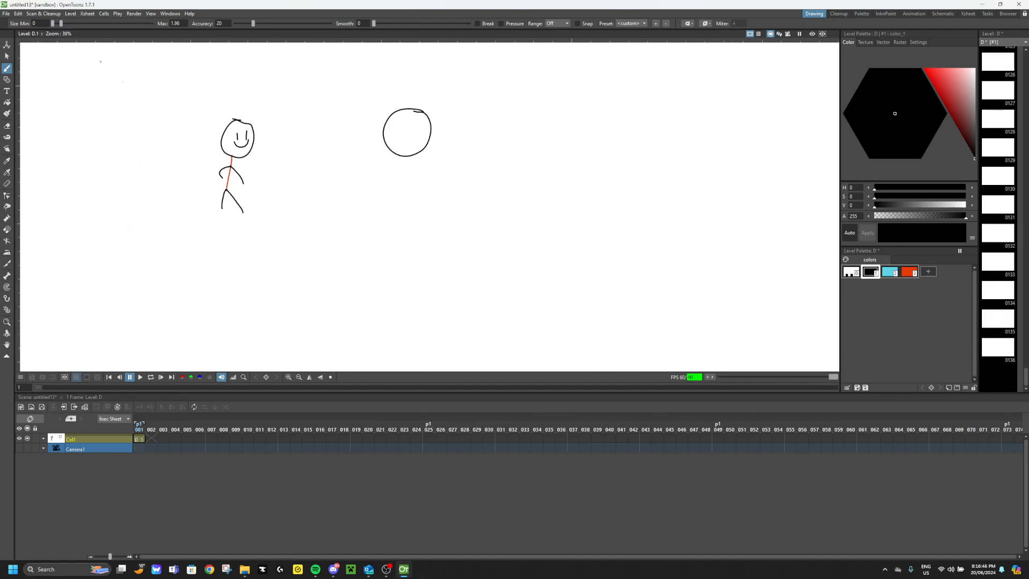
pyautogui.click(7, 56)
pyautogui.hotkey('ctrl', 'a')
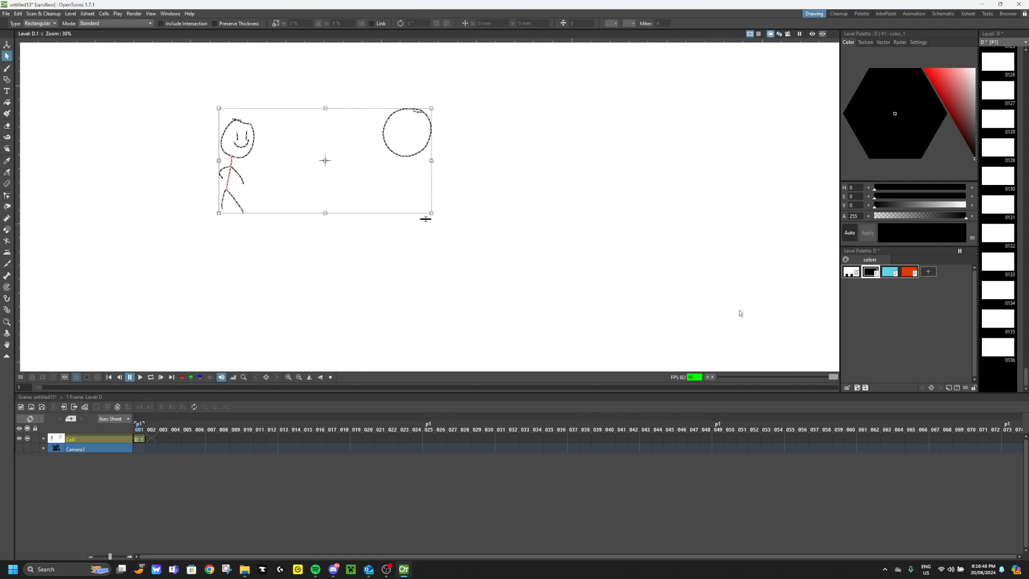
pyautogui.click(991, 345)
pyautogui.hotkey('ctrl', 'v')
# Brush a short black eyebrow above each eye of the figure in drawing 136.
pyautogui.click(6, 56)
pyautogui.scroll(3, 163, 107)
pyautogui.scroll(6, 239, 155)
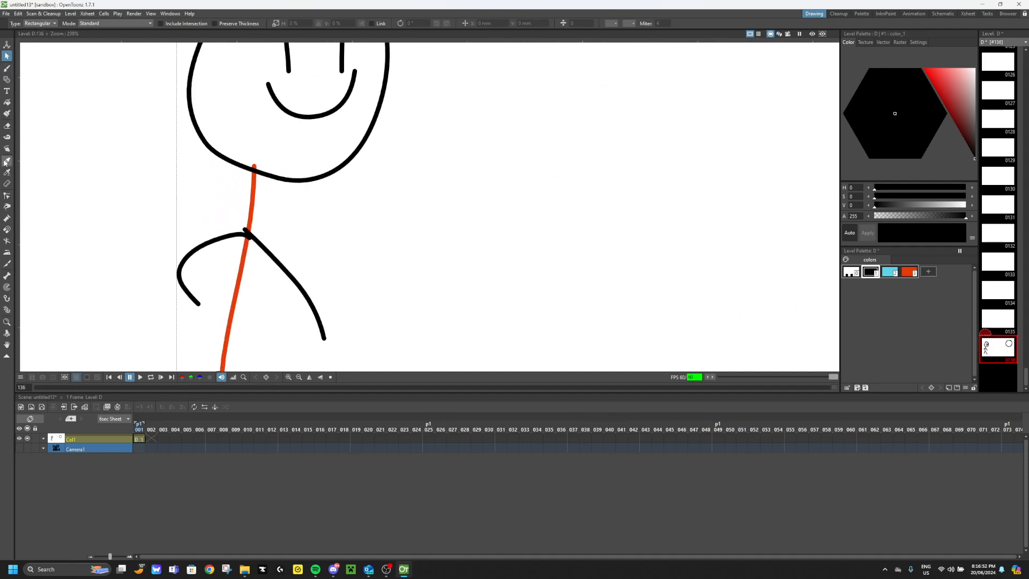
pyautogui.scroll(-5, 218, 89)
pyautogui.scroll(-4, 219, 89)
pyautogui.scroll(5, 195, 29)
pyautogui.scroll(8, 204, 57)
pyautogui.click(6, 68)
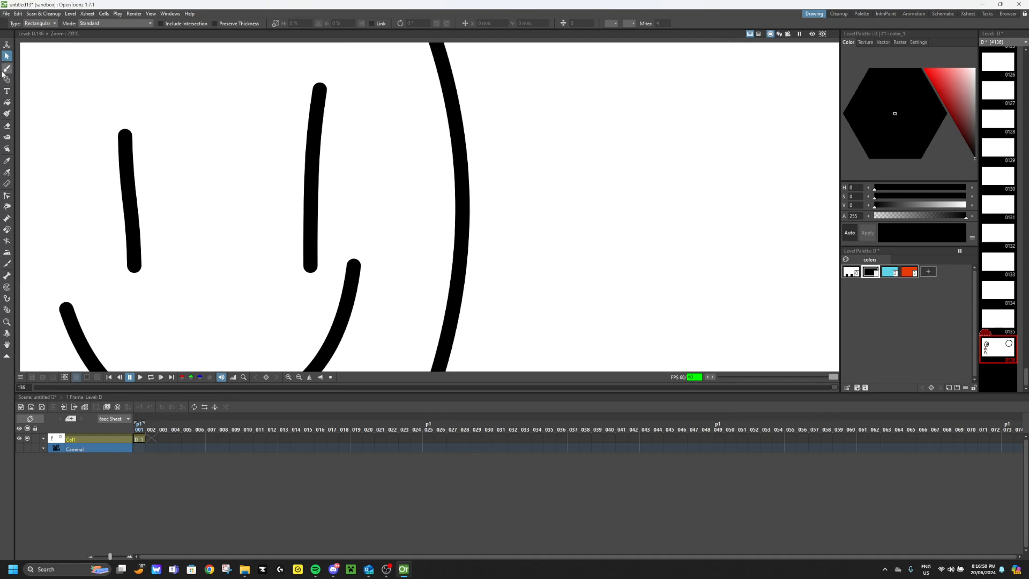
pyautogui.moveTo(93, 108); pyautogui.dragTo(153, 84)
pyautogui.moveTo(294, 65); pyautogui.dragTo(339, 57)
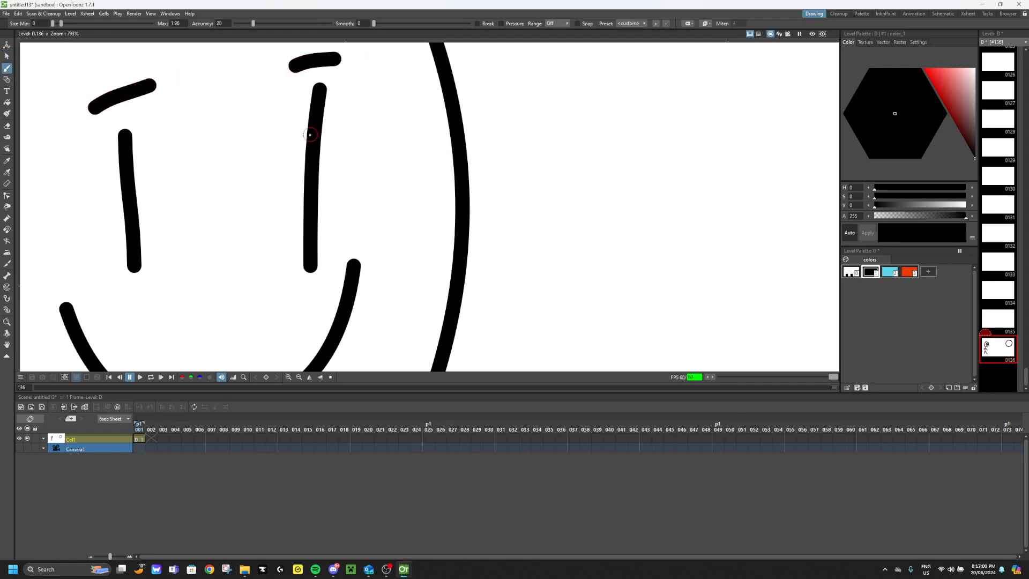
# Reshape the figure's right-hand arm in drawing 136 with the Control Point Editor so that the forearm bends upwards.
pyautogui.scroll(-10, 310, 134)
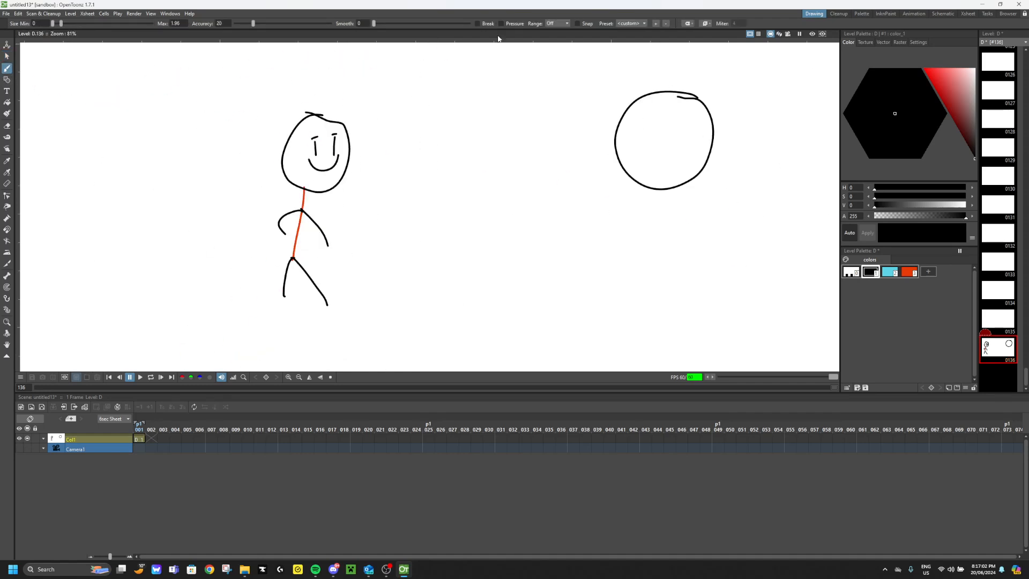
pyautogui.scroll(6, 304, 229)
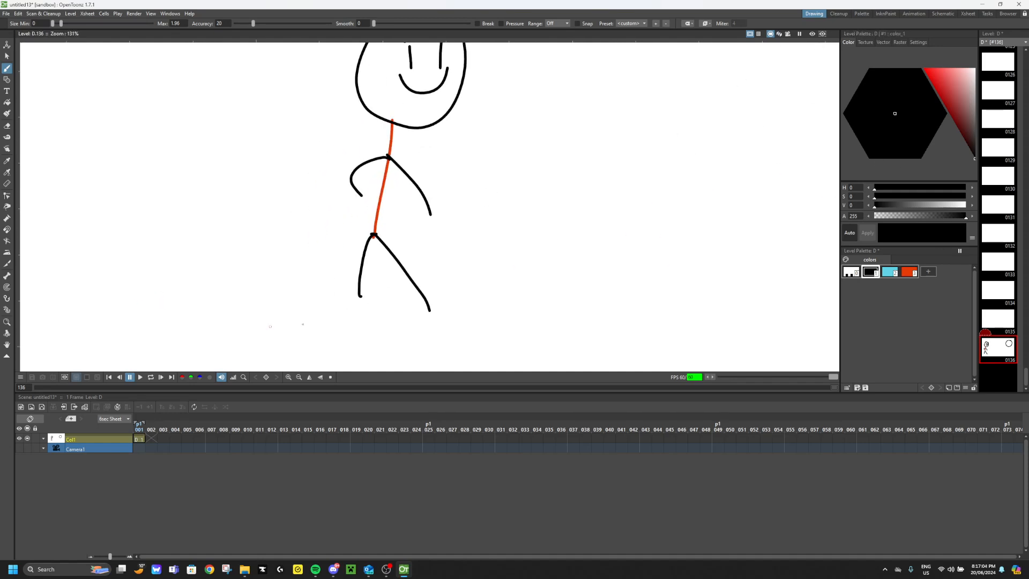
pyautogui.click(7, 196)
pyautogui.click(369, 230)
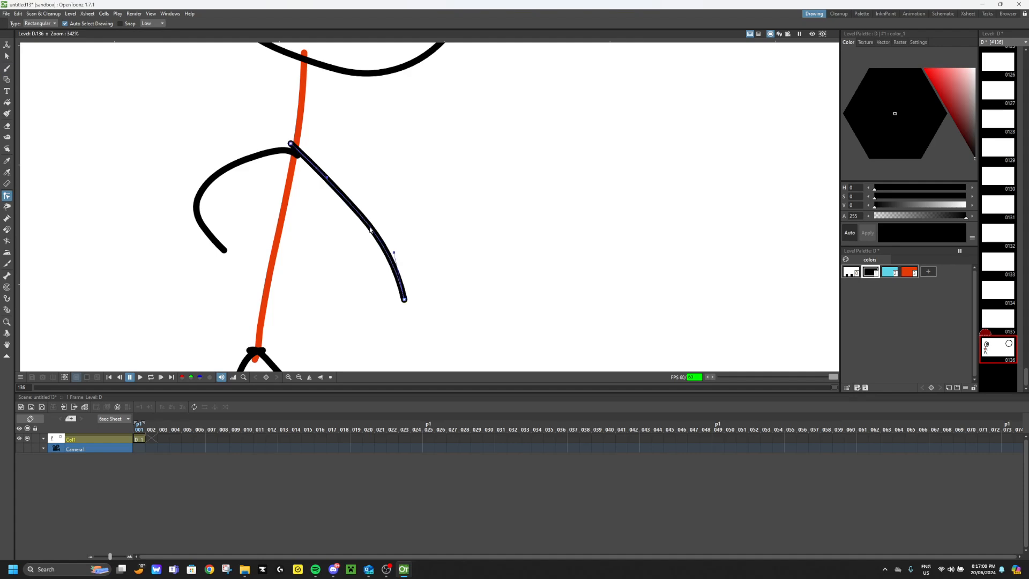
pyautogui.moveTo(404, 300)
pyautogui.mouseDown()
pyautogui.moveTo(397, 160)
pyautogui.moveTo(373, 205)
pyautogui.mouseUp()
pyautogui.moveTo(363, 159)
pyautogui.mouseDown()
pyautogui.moveTo(344, 270)
pyautogui.moveTo(401, 268)
pyautogui.mouseUp()
pyautogui.click(386, 569)
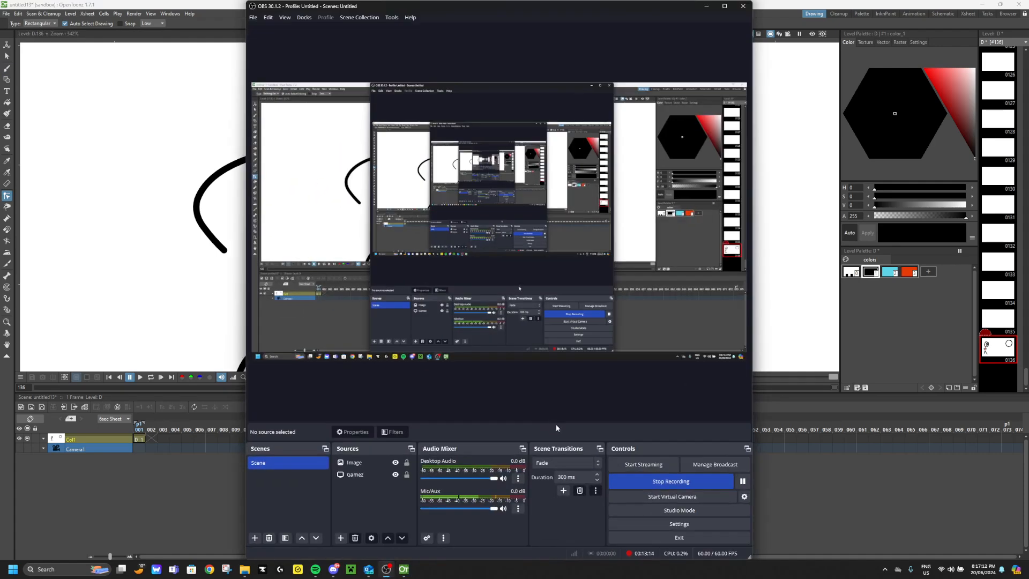
pyautogui.click(707, 5)
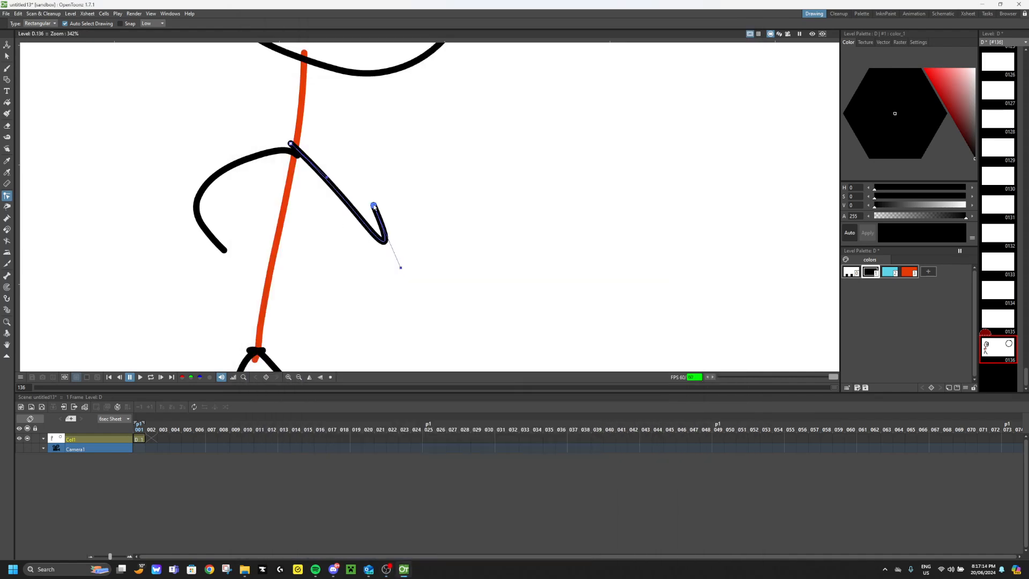
pyautogui.moveTo(374, 205); pyautogui.dragTo(406, 104)
# Pull the inner end of the left eyebrow upwards and shorten both eyes from their upper ends.
pyautogui.scroll(-17, 394, 126)
pyautogui.scroll(19, 390, 92)
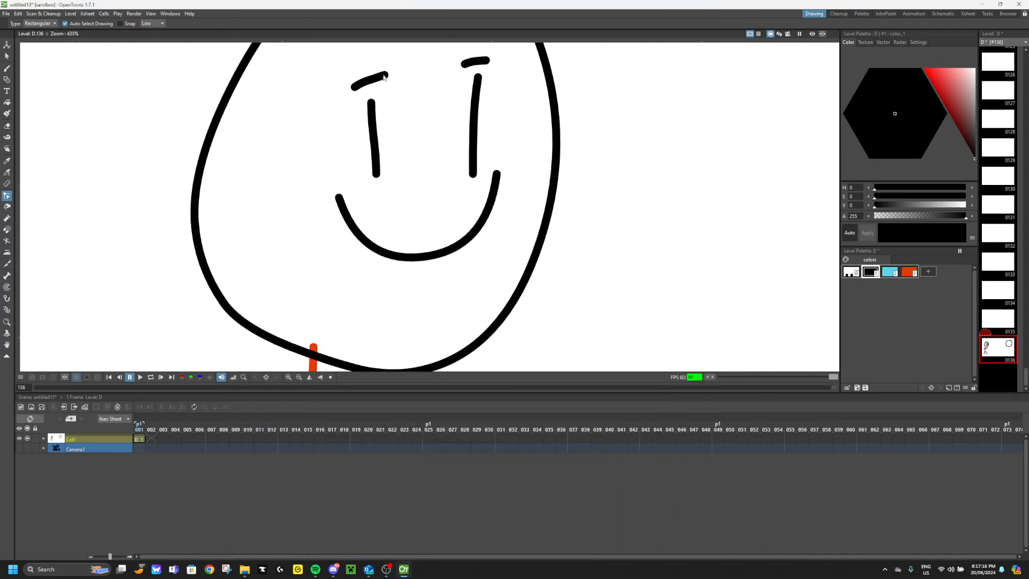
pyautogui.moveTo(384, 77); pyautogui.dragTo(371, 62)
pyautogui.moveTo(371, 103); pyautogui.dragTo(374, 135)
pyautogui.moveTo(477, 77); pyautogui.dragTo(476, 135)
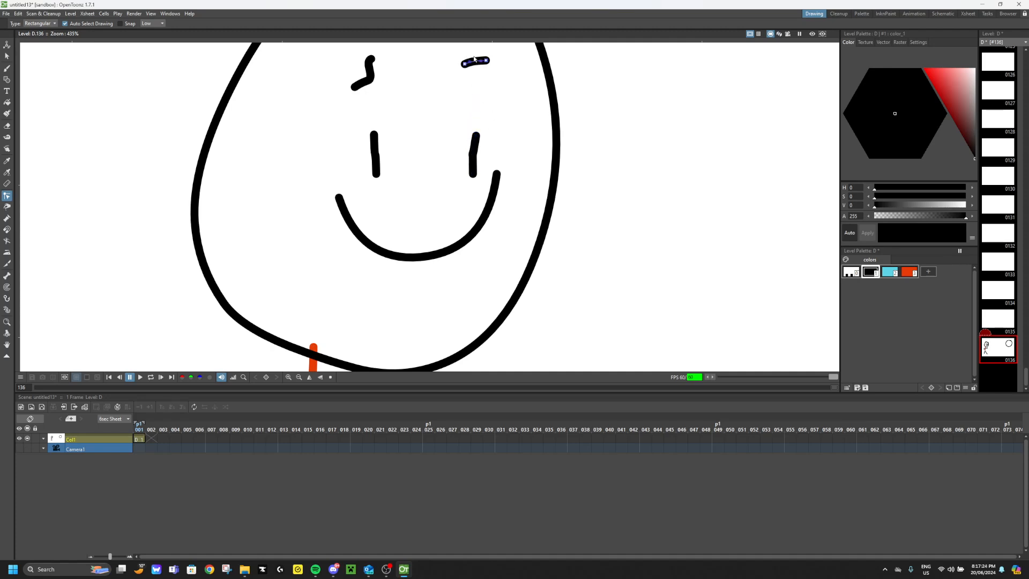
# Reshape the right eyebrow into a worried slant with its inner end high and its outer end low.
pyautogui.scroll(6, 474, 63)
pyautogui.moveTo(530, 101)
pyautogui.mouseDown()
pyautogui.moveTo(390, 72)
pyautogui.moveTo(375, 89)
pyautogui.mouseUp()
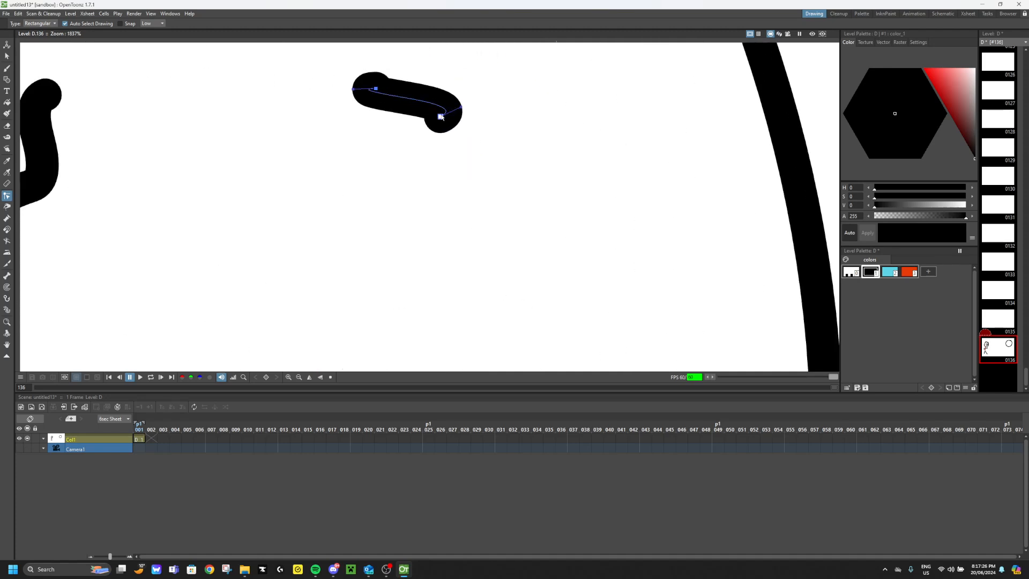
pyautogui.moveTo(462, 107)
pyautogui.mouseDown()
pyautogui.moveTo(418, 65)
pyautogui.moveTo(402, 77)
pyautogui.moveTo(367, 69)
pyautogui.moveTo(388, 62)
pyautogui.mouseUp()
pyautogui.moveTo(376, 88)
pyautogui.mouseDown()
pyautogui.moveTo(359, 39)
pyautogui.moveTo(437, 195)
pyautogui.mouseUp()
pyautogui.moveTo(437, 138)
pyautogui.mouseDown()
pyautogui.moveTo(451, 148)
pyautogui.moveTo(448, 193)
pyautogui.mouseUp()
# Adjust the left eyebrow's control points so it slants up towards the middle of the face.
pyautogui.click(30, 262)
pyautogui.click(108, 223)
pyautogui.click(111, 220)
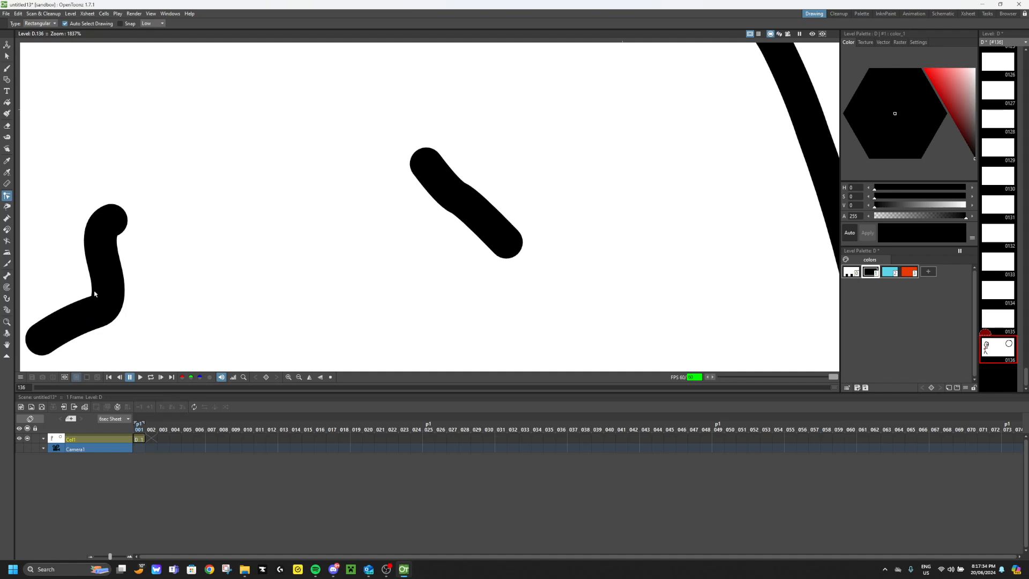
pyautogui.scroll(-6, 103, 289)
pyautogui.scroll(6, 164, 231)
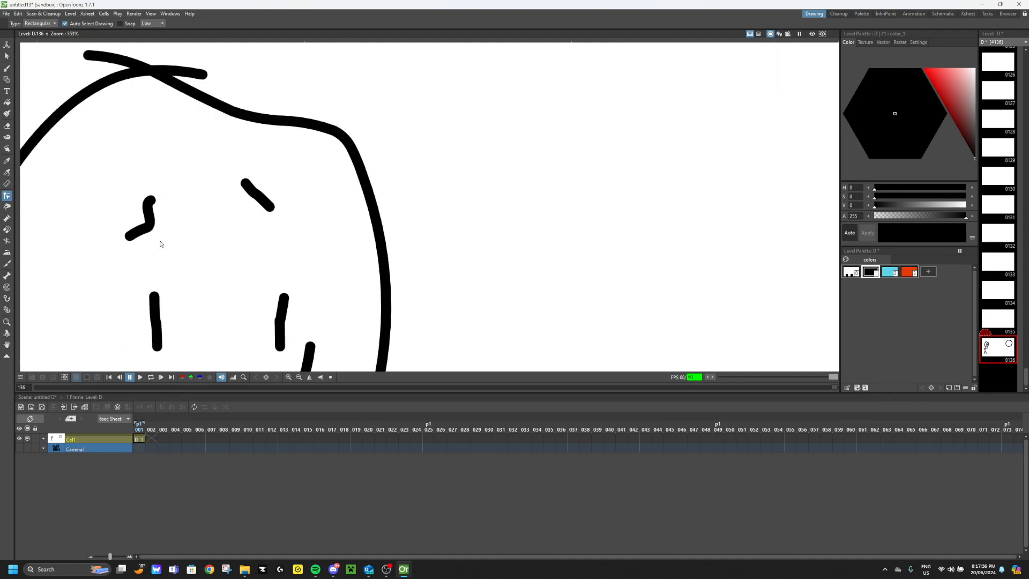
pyautogui.click(166, 171)
pyautogui.moveTo(166, 171); pyautogui.dragTo(191, 184)
pyautogui.scroll(-2, 476, 300)
pyautogui.scroll(-12, 476, 300)
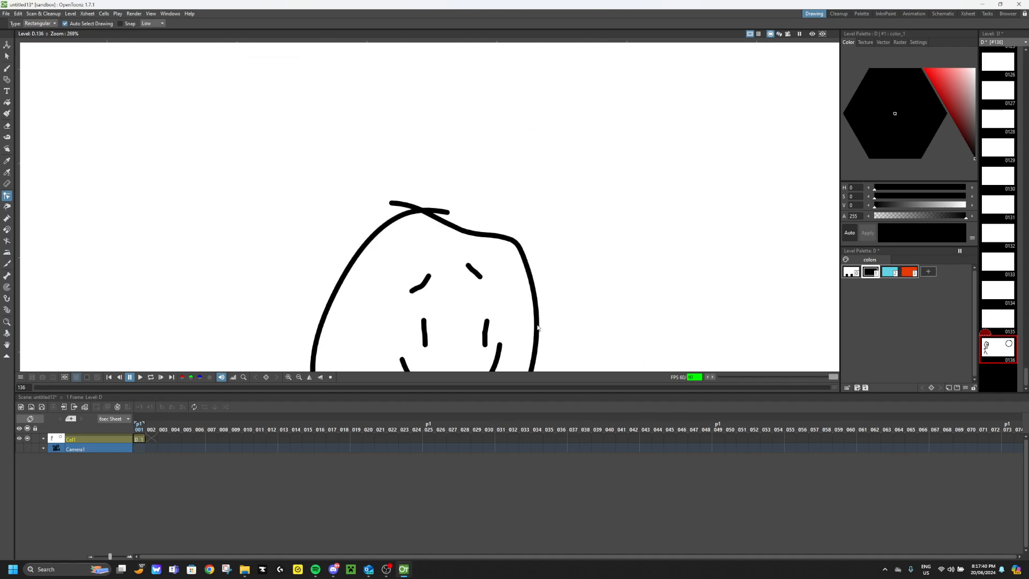
# Select the mouth stroke in drawing 136 and turn it upside down into a frown.
pyautogui.scroll(18, 475, 355)
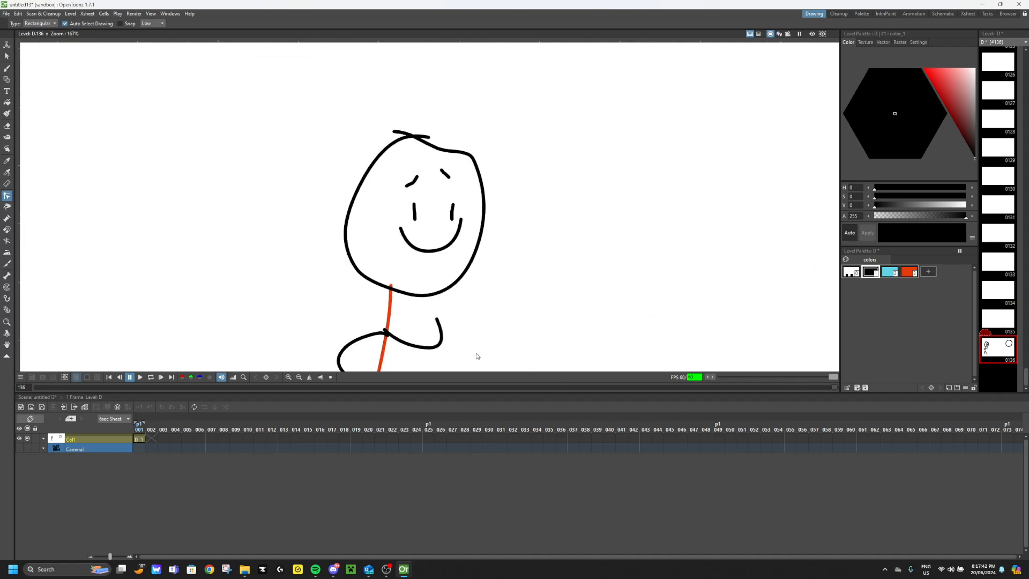
pyautogui.scroll(-7, 420, 221)
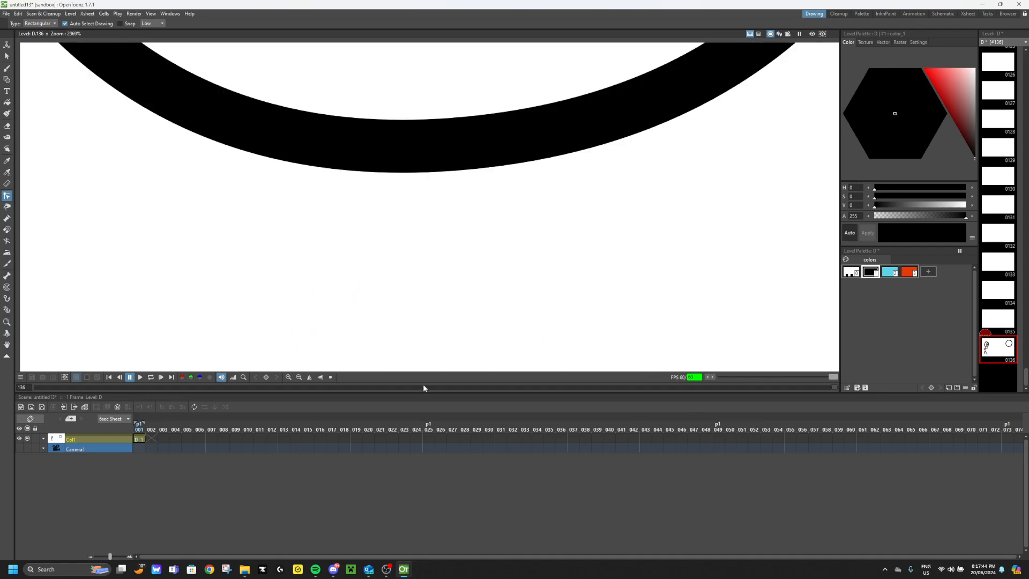
pyautogui.scroll(2, 421, 252)
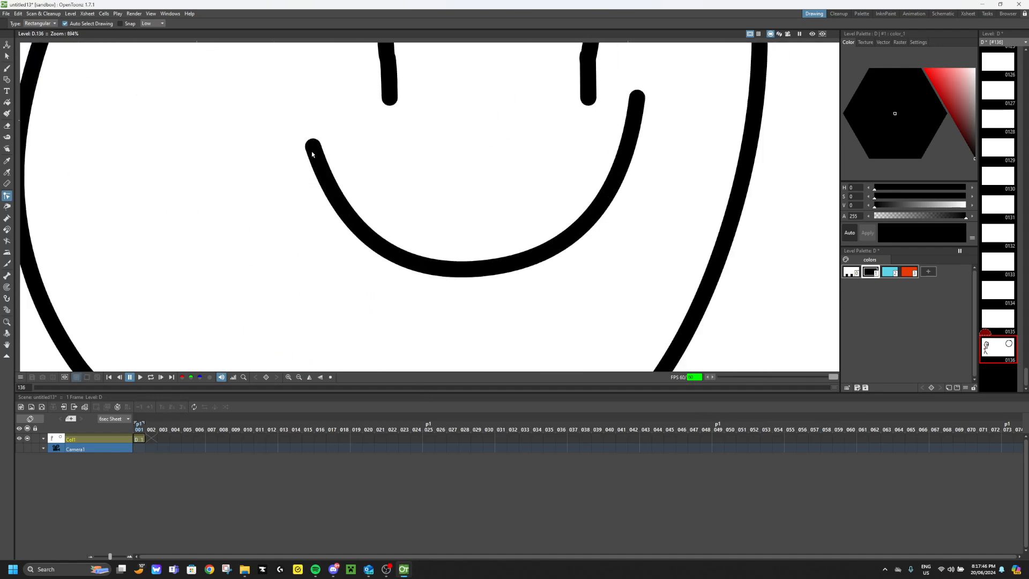
pyautogui.click(509, 266)
pyautogui.click(634, 100)
pyautogui.click(80, 115)
pyautogui.click(7, 56)
pyautogui.moveTo(270, 128); pyautogui.dragTo(579, 134)
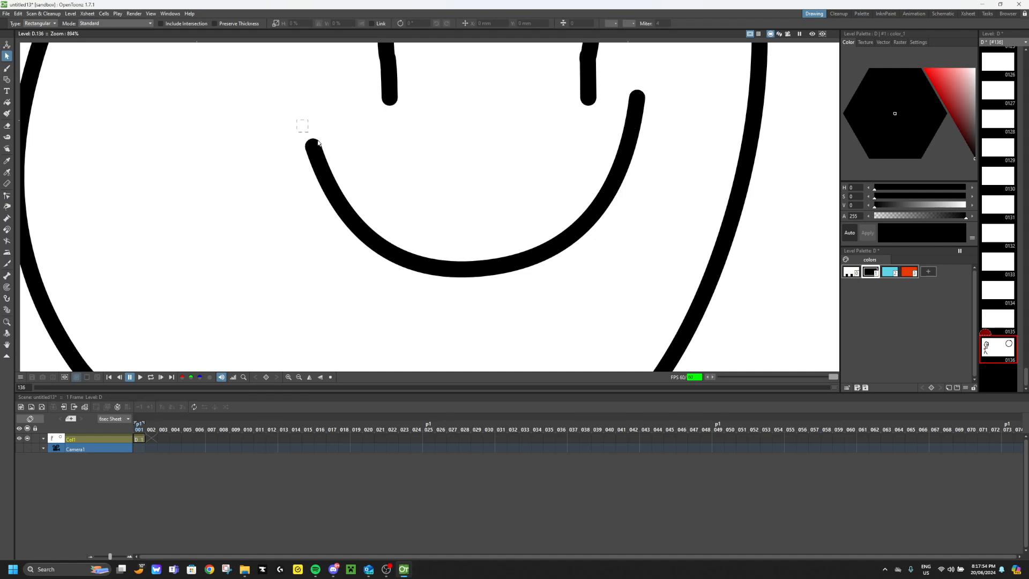
pyautogui.scroll(-5, 584, 241)
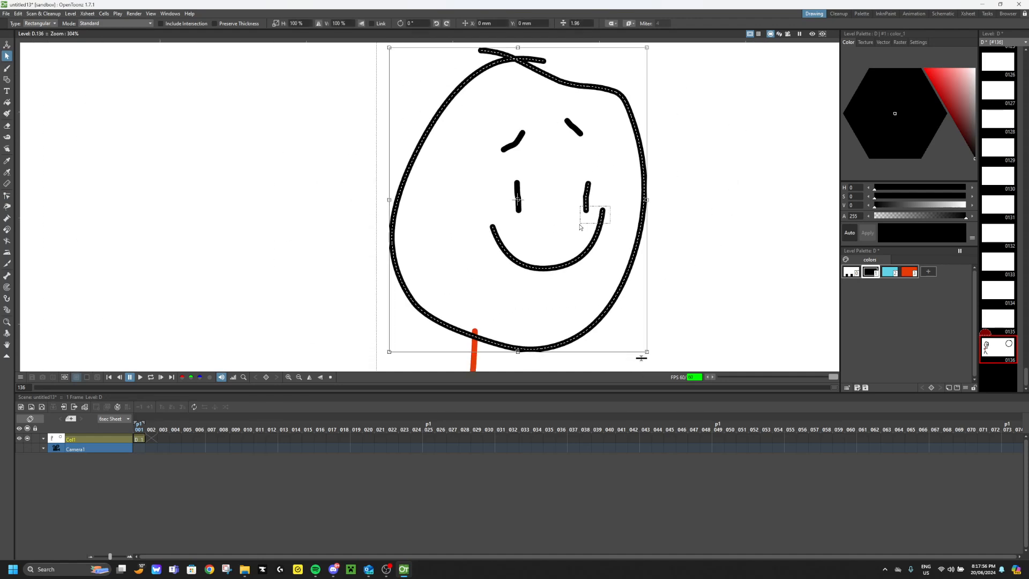
pyautogui.click(600, 233)
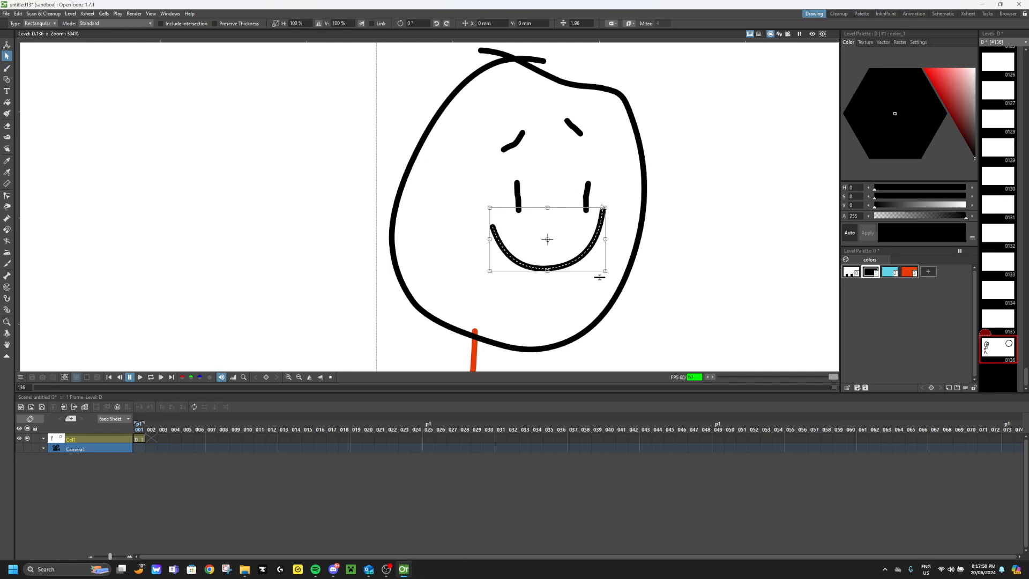
pyautogui.moveTo(606, 207)
pyautogui.mouseDown()
pyautogui.moveTo(592, 188)
pyautogui.moveTo(515, 180)
pyautogui.moveTo(469, 268)
pyautogui.mouseUp()
pyautogui.click(469, 268)
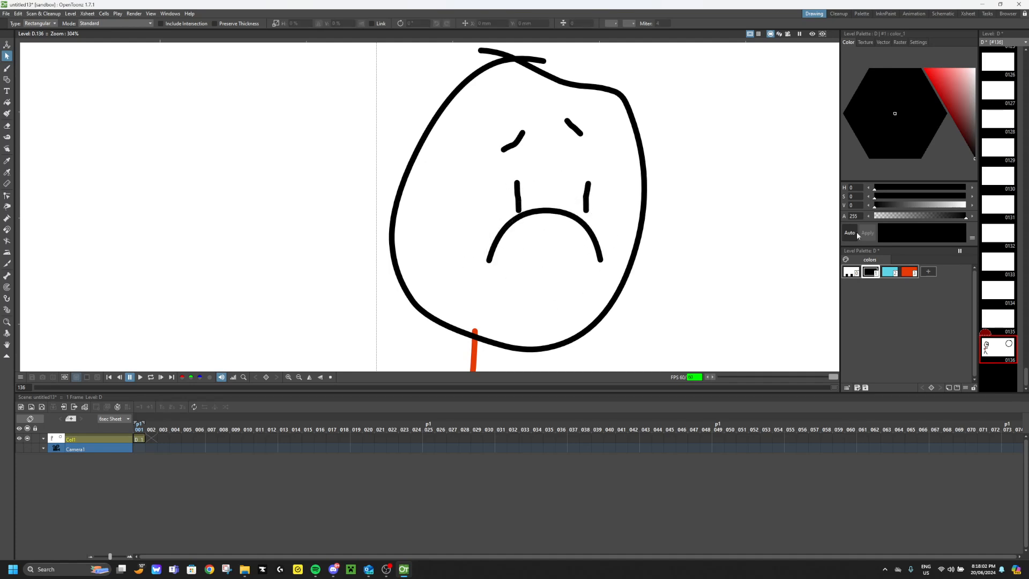
# Select drawings 1 to 136 and inbetween them with Linear interpolation.
pyautogui.scroll(15, 998, 214)
pyautogui.click(1005, 63)
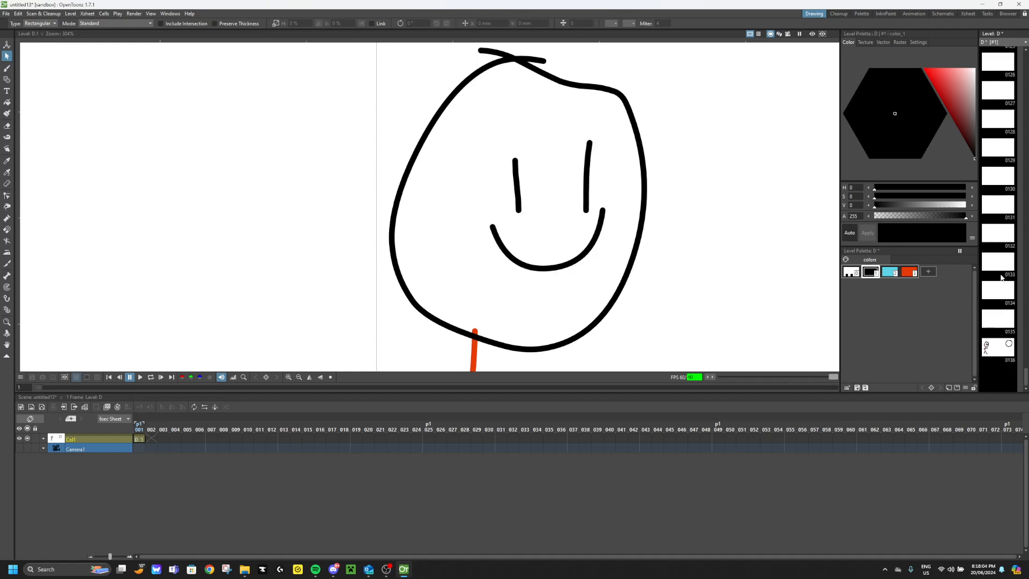
pyautogui.scroll(-15, 996, 332)
pyautogui.click(1011, 314)
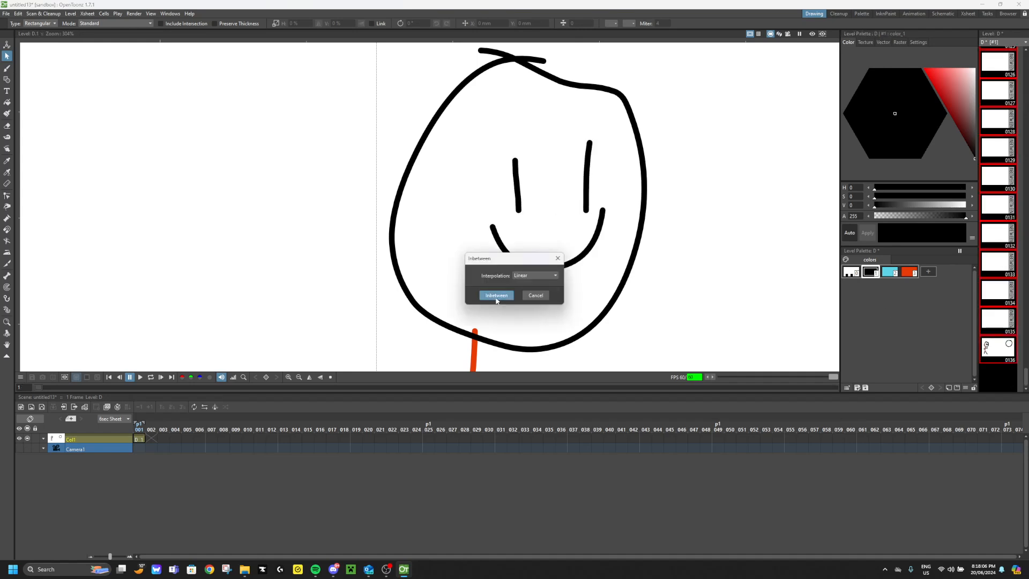
pyautogui.click(496, 295)
# Return to drawing 1 and play the animation of the figure's changing face and arm.
pyautogui.scroll(15, 997, 215)
pyautogui.click(999, 64)
pyautogui.scroll(-6, 590, 187)
pyautogui.click(141, 377)
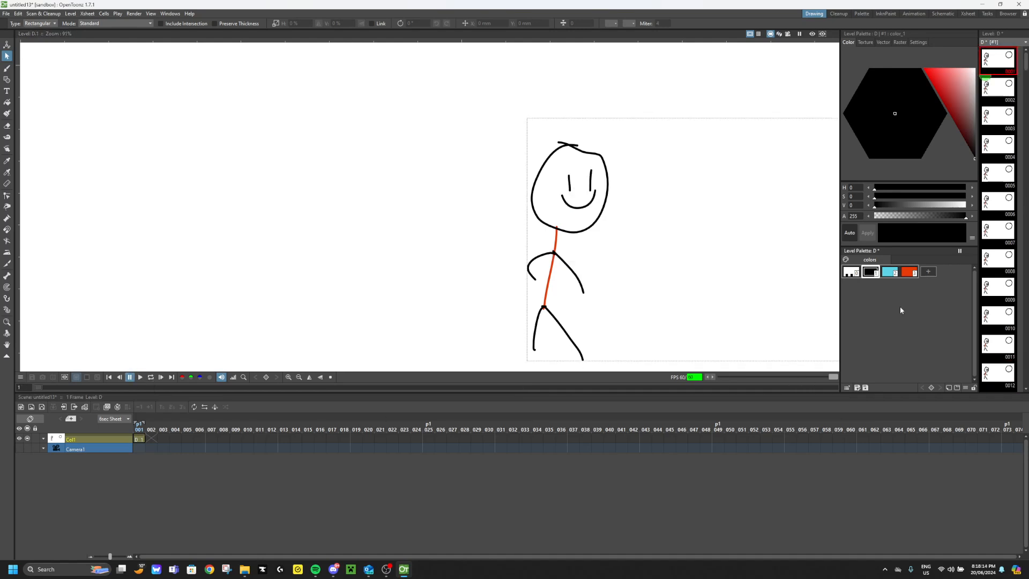
# Draw a face with two eyes and a mouth inside the empty circle in drawing 1 using the Brush.
pyautogui.click(998, 85)
pyautogui.scroll(-5, 645, 259)
pyautogui.scroll(-2, 645, 260)
pyautogui.scroll(10, 781, 236)
pyautogui.click(993, 61)
pyautogui.click(7, 68)
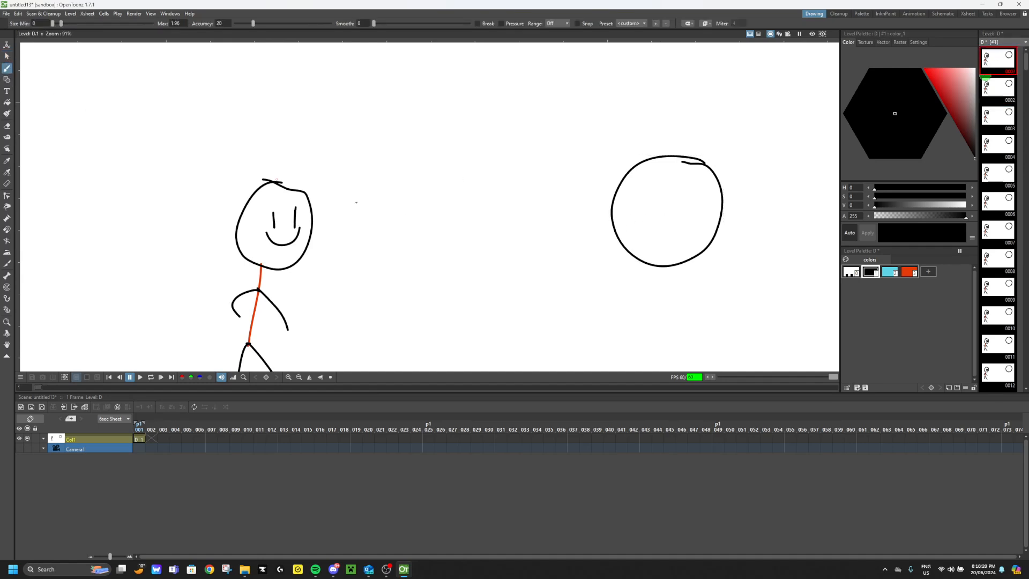
pyautogui.moveTo(635, 254); pyautogui.dragTo(718, 235)
# Draw differently placed eyes and mouths inside the circle in drawings 2 and 3.
pyautogui.click(1006, 87)
pyautogui.moveTo(666, 187); pyautogui.dragTo(663, 250)
pyautogui.moveTo(671, 173); pyautogui.dragTo(654, 225)
pyautogui.moveTo(632, 204); pyautogui.dragTo(732, 232)
pyautogui.click(998, 115)
pyautogui.moveTo(634, 237)
pyautogui.mouseDown()
pyautogui.moveTo(646, 220)
pyautogui.moveTo(669, 232)
pyautogui.mouseUp()
# Add two eyes and a mouth to the circle in drawings 4, 5 and 6, varying their position in each.
pyautogui.click(998, 144)
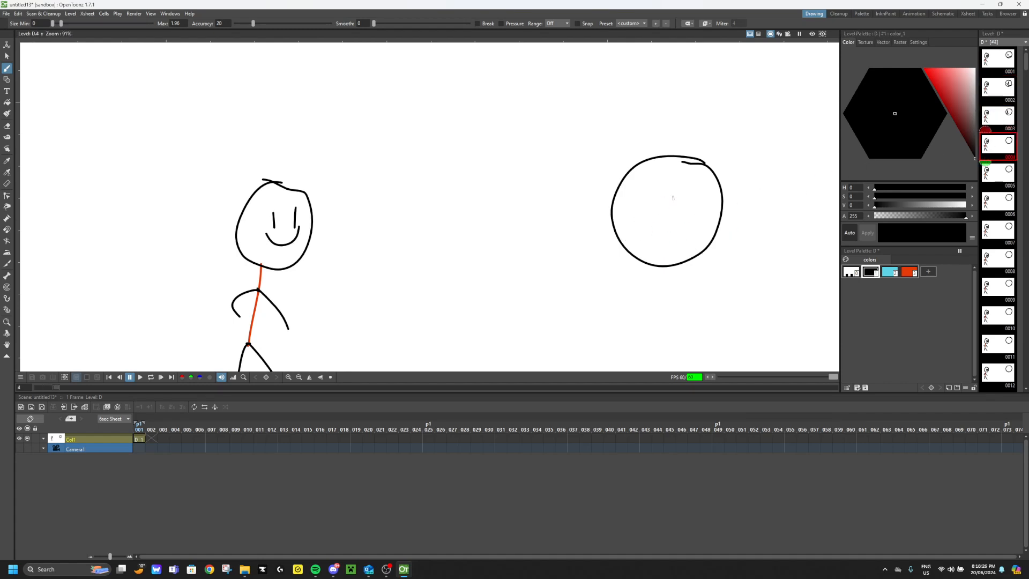
pyautogui.moveTo(646, 196); pyautogui.dragTo(643, 228)
pyautogui.moveTo(609, 239); pyautogui.dragTo(666, 227)
pyautogui.press('.')
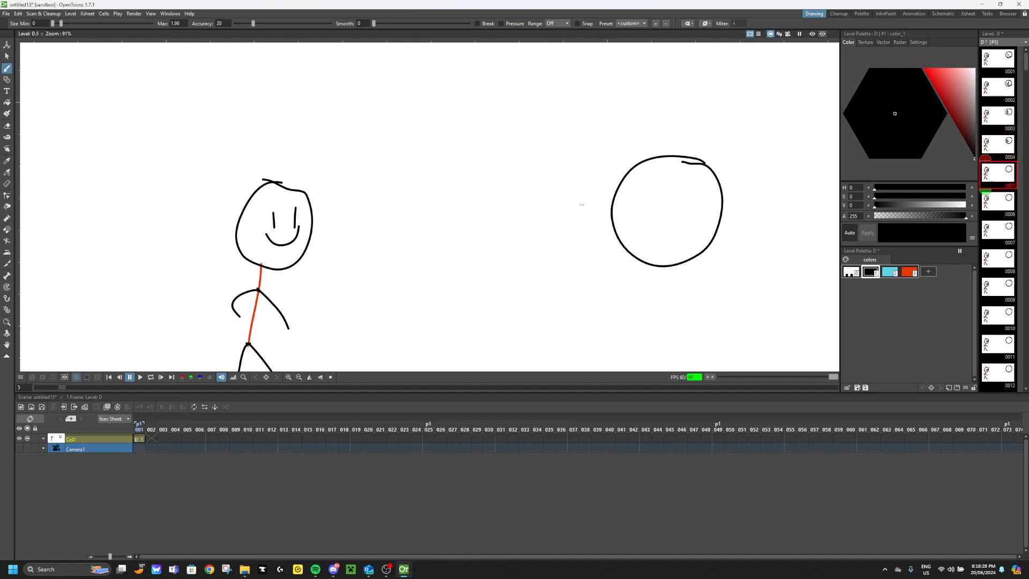
pyautogui.press('.')
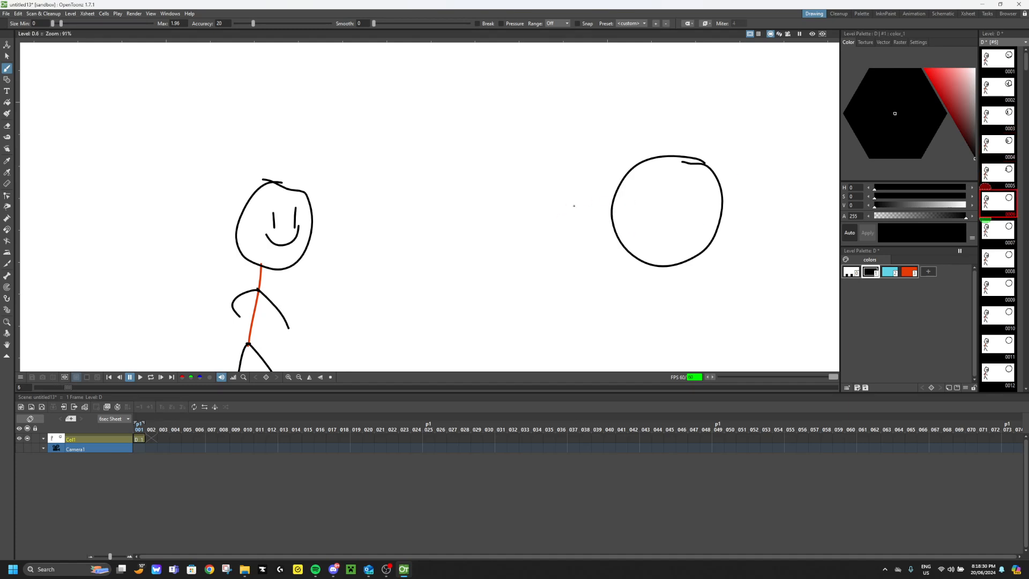
pyautogui.moveTo(620, 250); pyautogui.dragTo(654, 246)
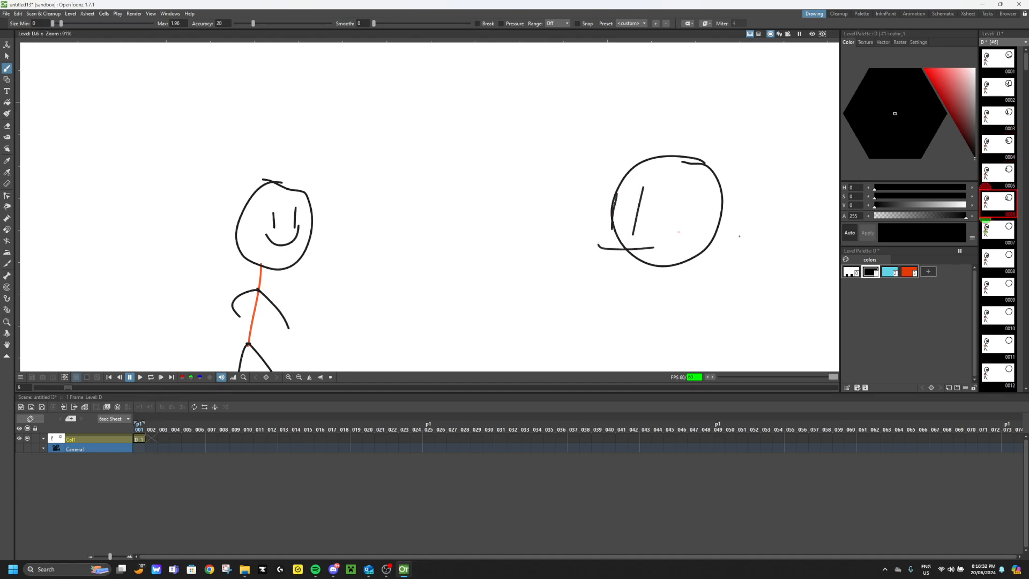
# Add eyes and a flat mouth to the circle in drawing 7 and two separate faces in drawing 8.
pyautogui.press('.')
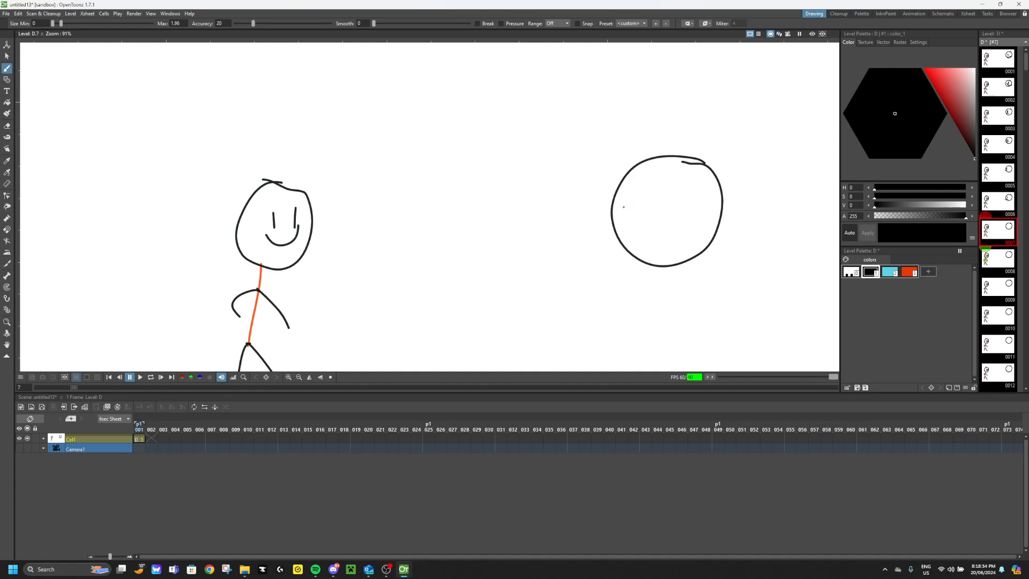
pyautogui.moveTo(654, 197); pyautogui.dragTo(652, 226)
pyautogui.moveTo(631, 246); pyautogui.dragTo(693, 248)
pyautogui.press('.')
pyautogui.moveTo(651, 182)
pyautogui.mouseDown()
pyautogui.moveTo(651, 227)
pyautogui.moveTo(704, 232)
pyautogui.mouseUp()
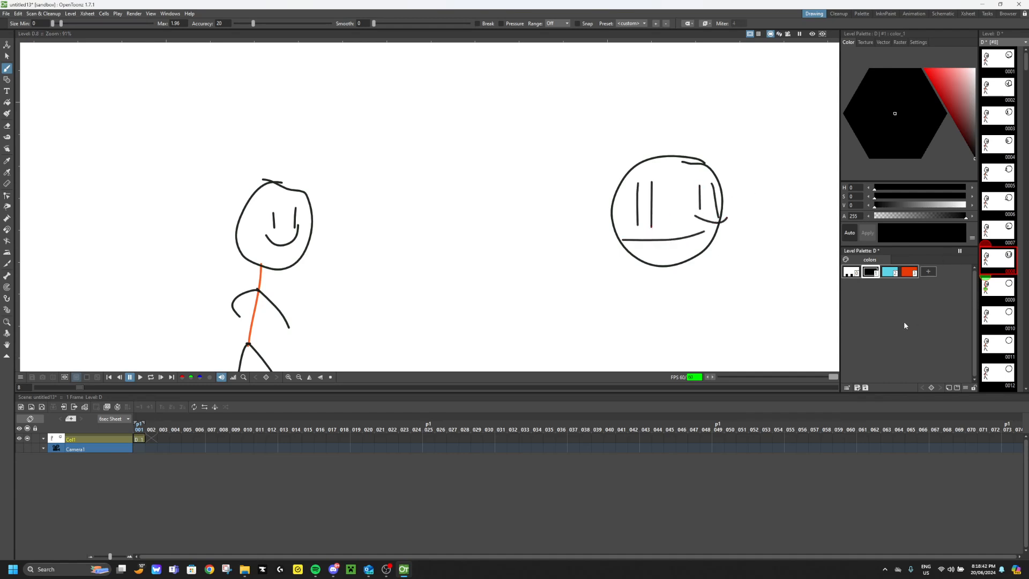
# Draw two eyes and a smile at the right side of the circle in drawing 9.
pyautogui.scroll(6, 678, 193)
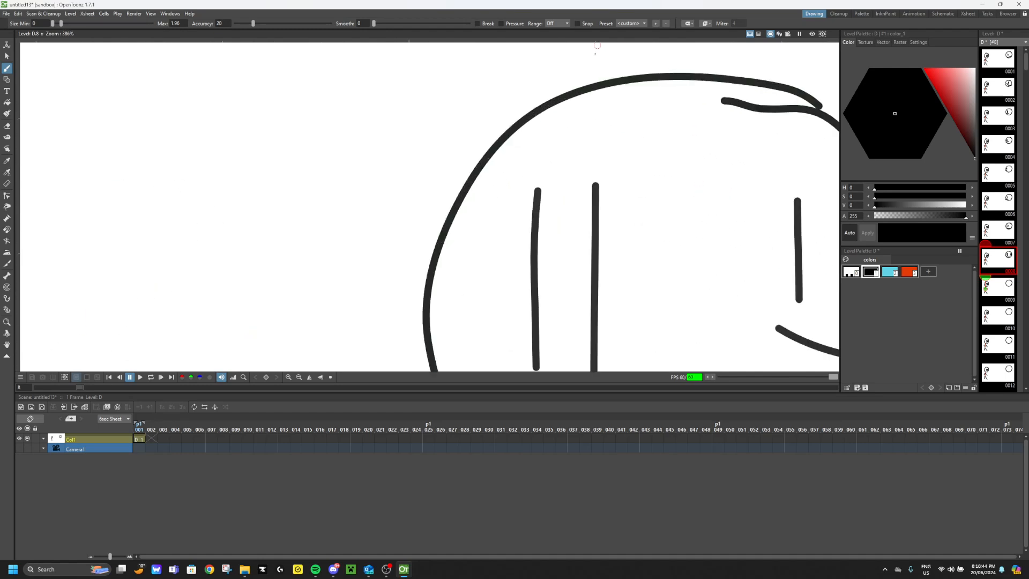
pyautogui.scroll(-4, 748, 184)
pyautogui.click(993, 290)
pyautogui.scroll(-3, 715, 206)
pyautogui.scroll(5, 718, 198)
pyautogui.moveTo(721, 175); pyautogui.dragTo(725, 247)
pyautogui.moveTo(744, 167); pyautogui.dragTo(746, 214)
pyautogui.moveTo(684, 242); pyautogui.dragTo(767, 260)
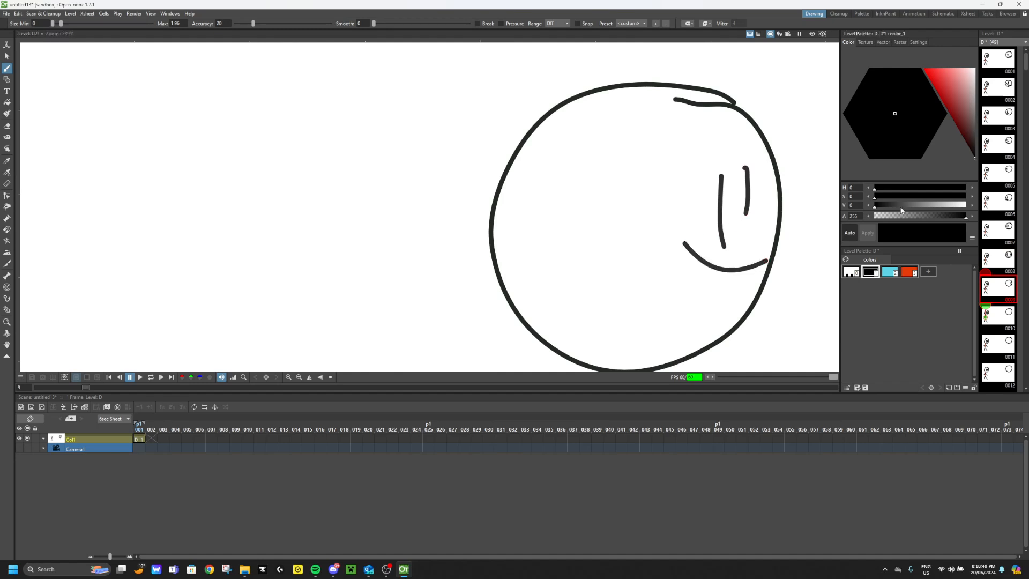
# Play the animation from drawing 1 to check the hand-drawn faces in the circle, and pause it.
pyautogui.click(998, 61)
pyautogui.scroll(-13, 352, 194)
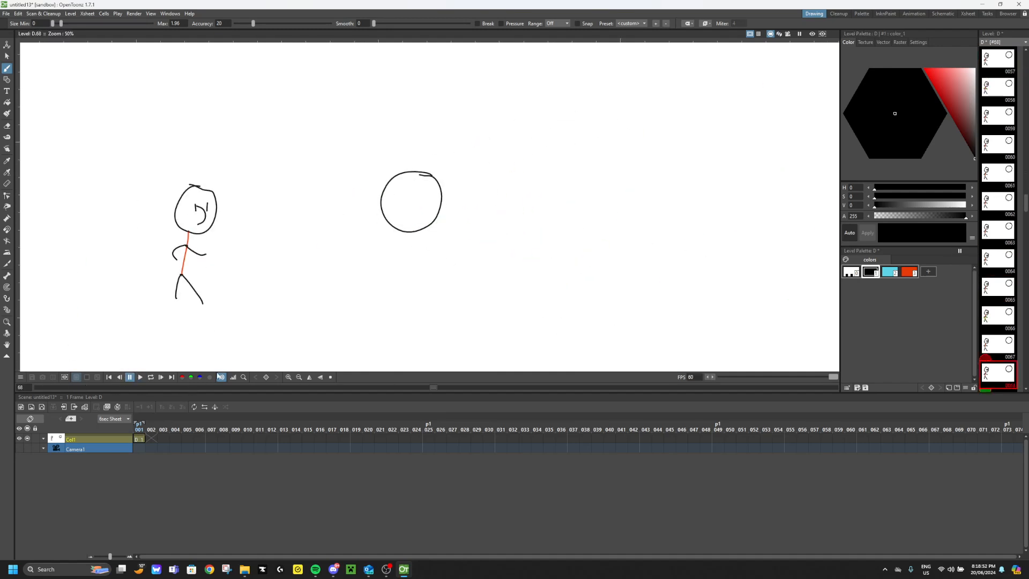
pyautogui.scroll(12, 998, 69)
pyautogui.click(1000, 62)
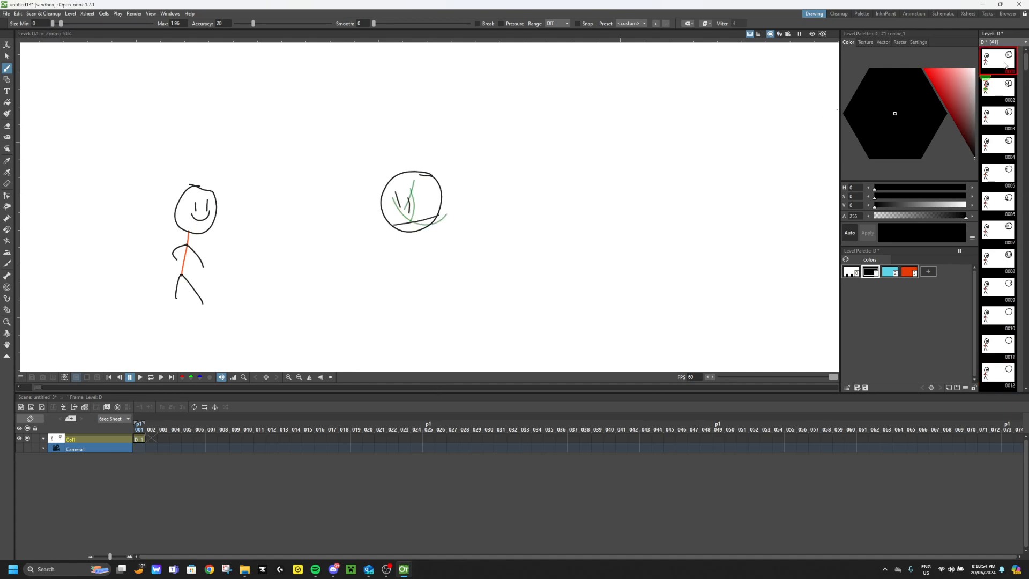
pyautogui.click(136, 377)
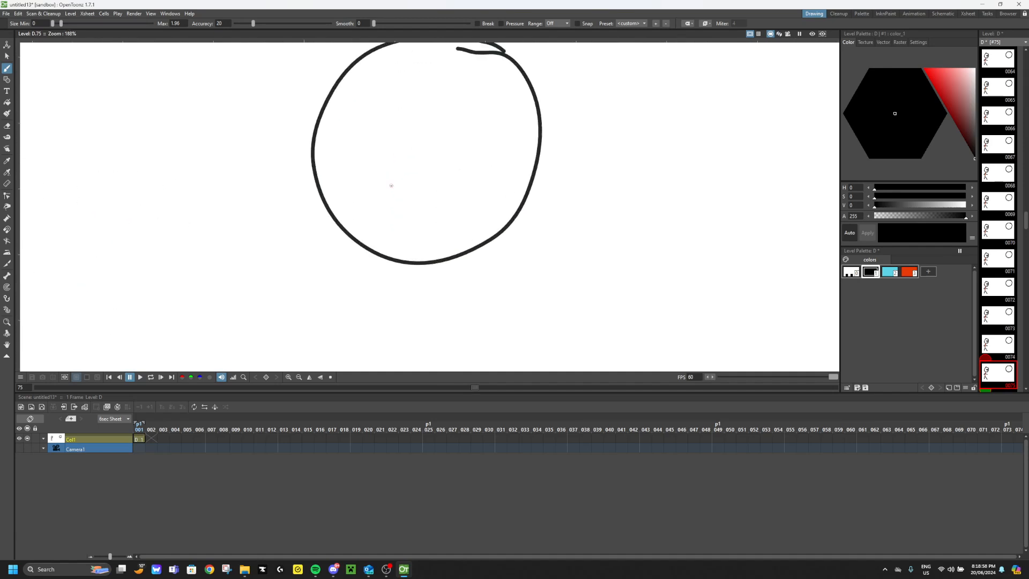
pyautogui.click(130, 378)
# Examine the extent of the canvas around the figures, and compare it with the camera frame in the scene view.
pyautogui.scroll(-5, 95, 148)
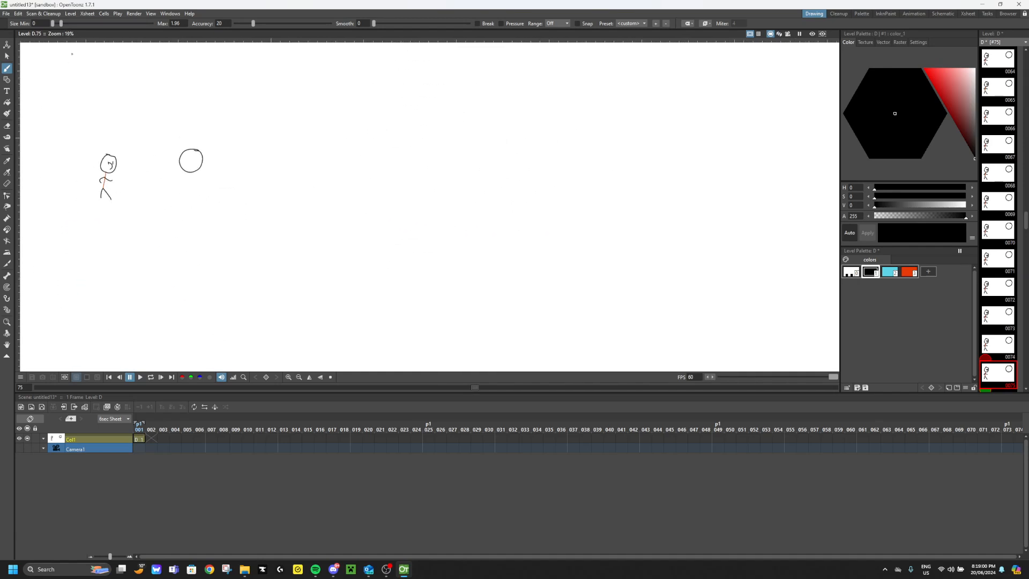
pyautogui.scroll(8, 209, 144)
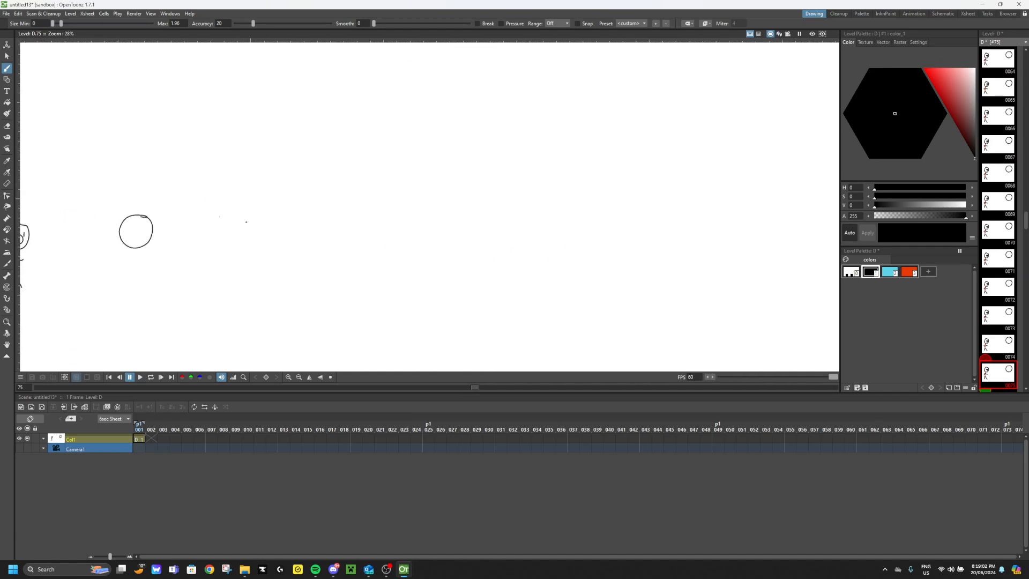
pyautogui.scroll(-12, 246, 222)
pyautogui.rightClick(348, 315)
pyautogui.click(128, 245)
pyautogui.scroll(5, 150, 102)
pyautogui.scroll(-16, 204, 274)
pyautogui.scroll(13, 239, 245)
pyautogui.scroll(15, 177, 176)
pyautogui.scroll(-3, 175, 227)
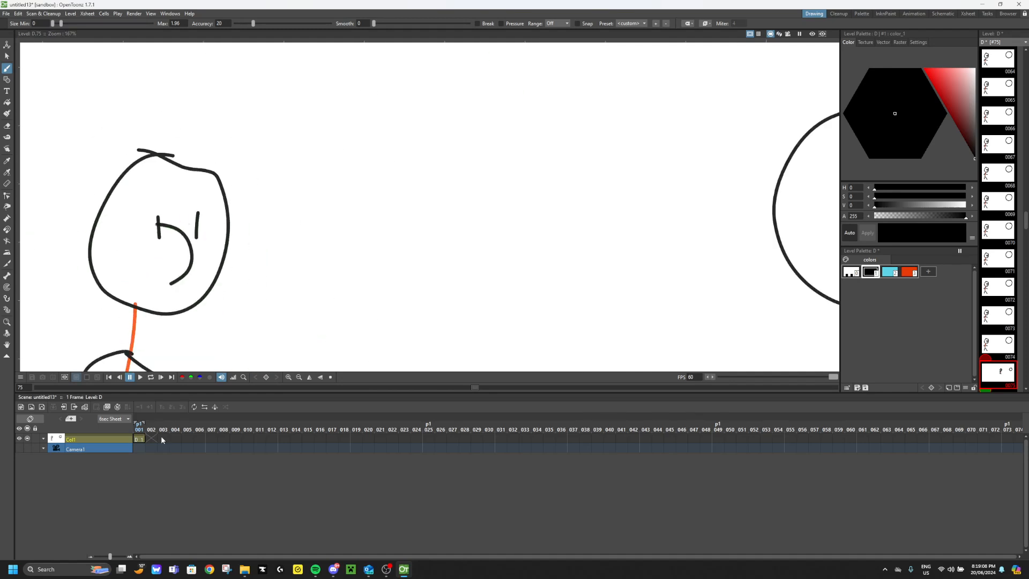
pyautogui.click(139, 438)
pyautogui.scroll(-9, 206, 204)
pyautogui.scroll(6, 166, 166)
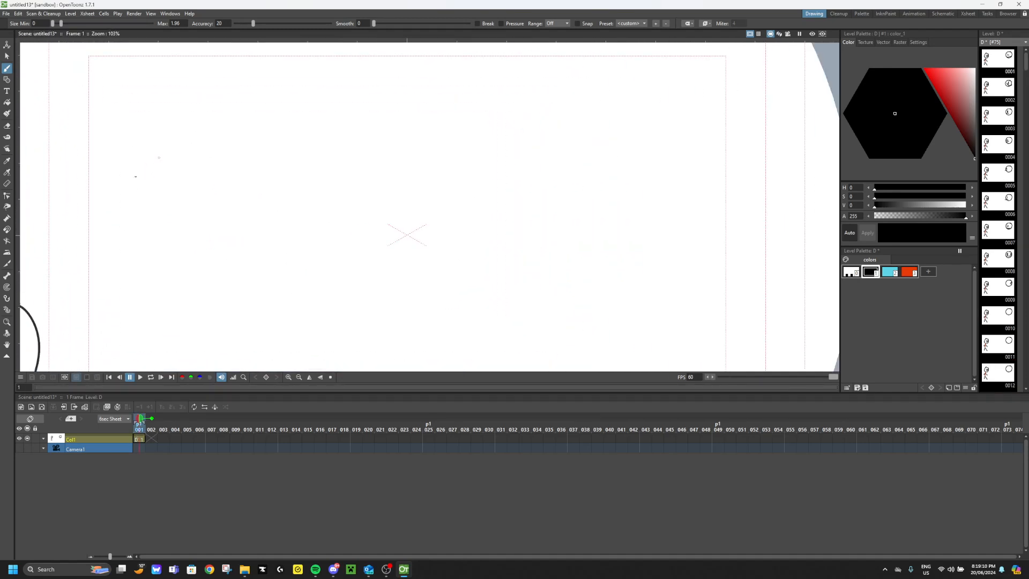
pyautogui.scroll(-7, 151, 164)
# Return to drawing 1 of the level and replay the animation.
pyautogui.click(995, 58)
pyautogui.scroll(2, 379, 248)
pyautogui.scroll(3, 645, 239)
pyautogui.scroll(-4, 571, 191)
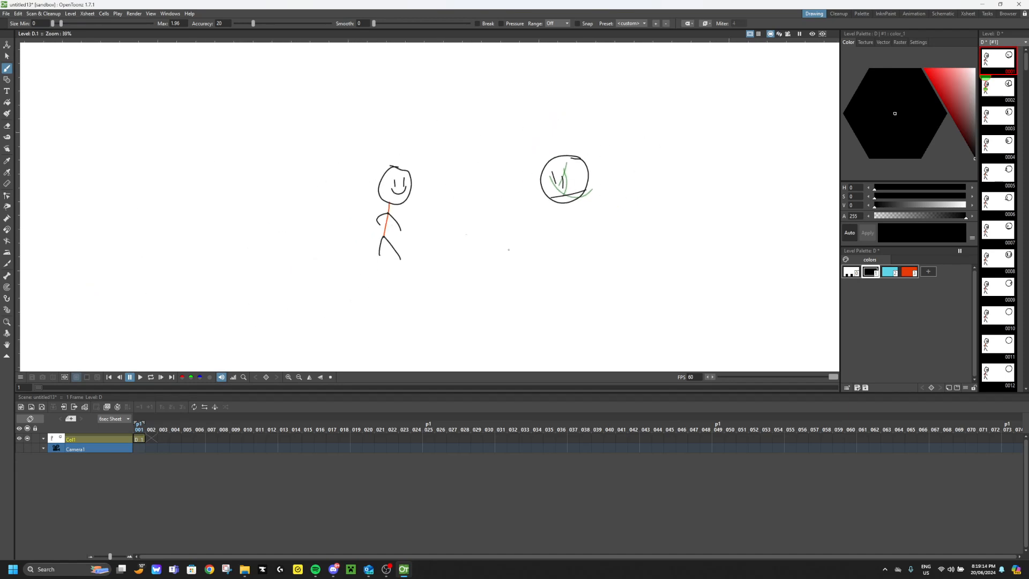
pyautogui.click(141, 377)
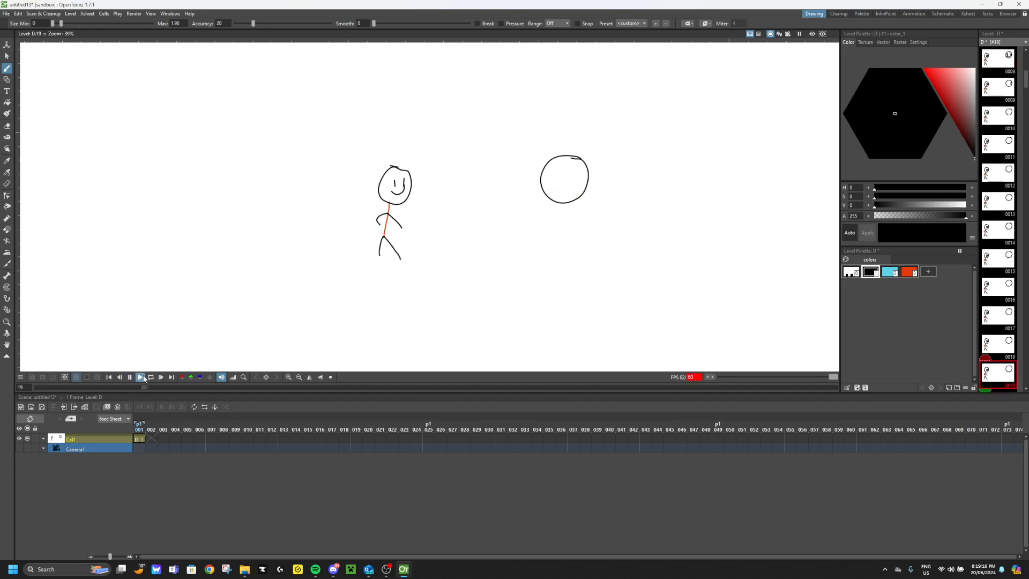
pyautogui.click(130, 378)
# Select all drawings in the level and clear their contents.
pyautogui.scroll(-4, 351, 297)
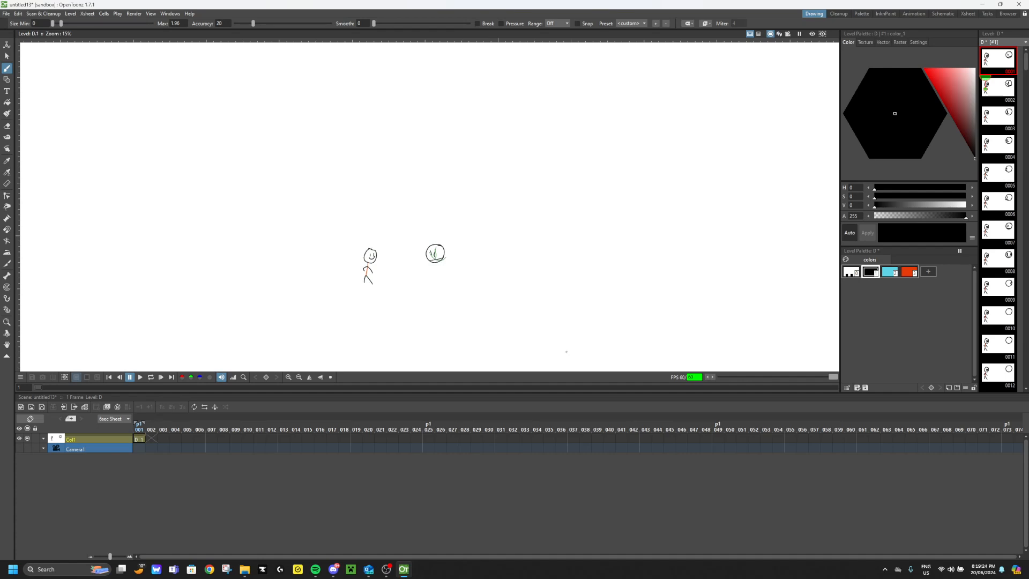
pyautogui.scroll(8, 397, 271)
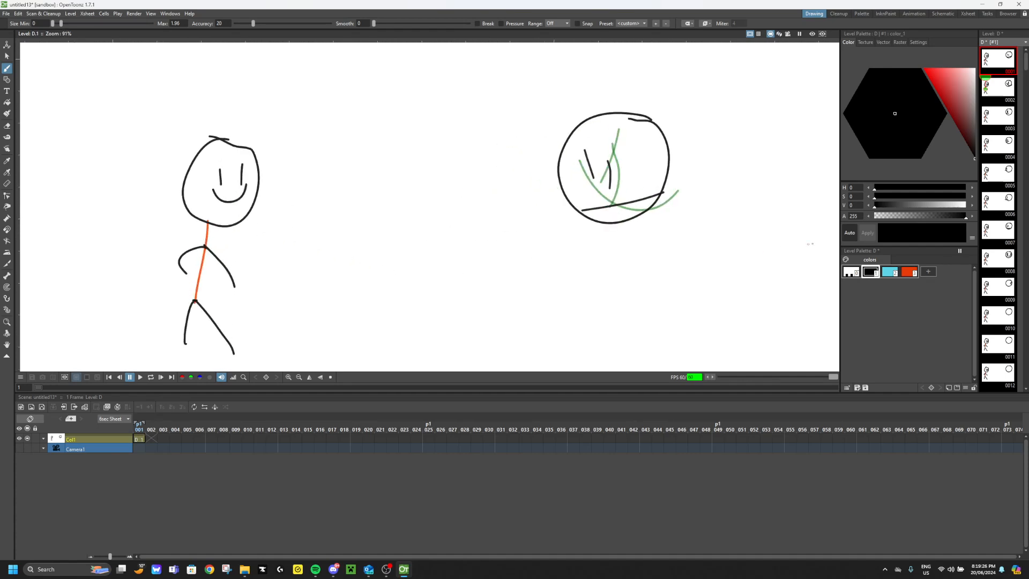
pyautogui.scroll(-5, 1007, 153)
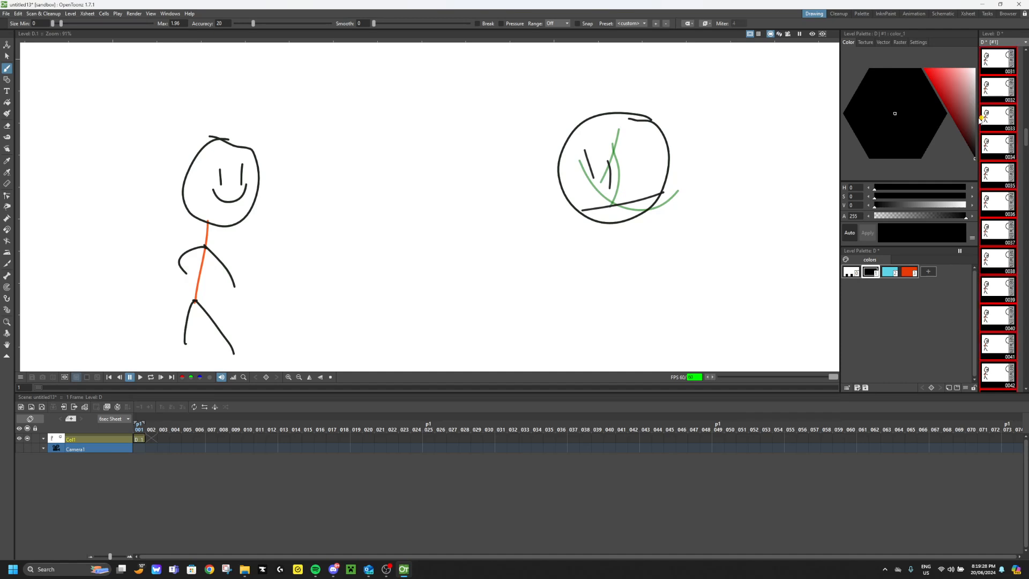
# Draw a smiling stick figure with head, body, arms and legs in drawing 31.
pyautogui.click(997, 59)
pyautogui.moveTo(342, 245); pyautogui.dragTo(345, 308)
pyautogui.moveTo(336, 136)
pyautogui.mouseDown()
pyautogui.moveTo(379, 213)
pyautogui.moveTo(350, 139)
pyautogui.mouseUp()
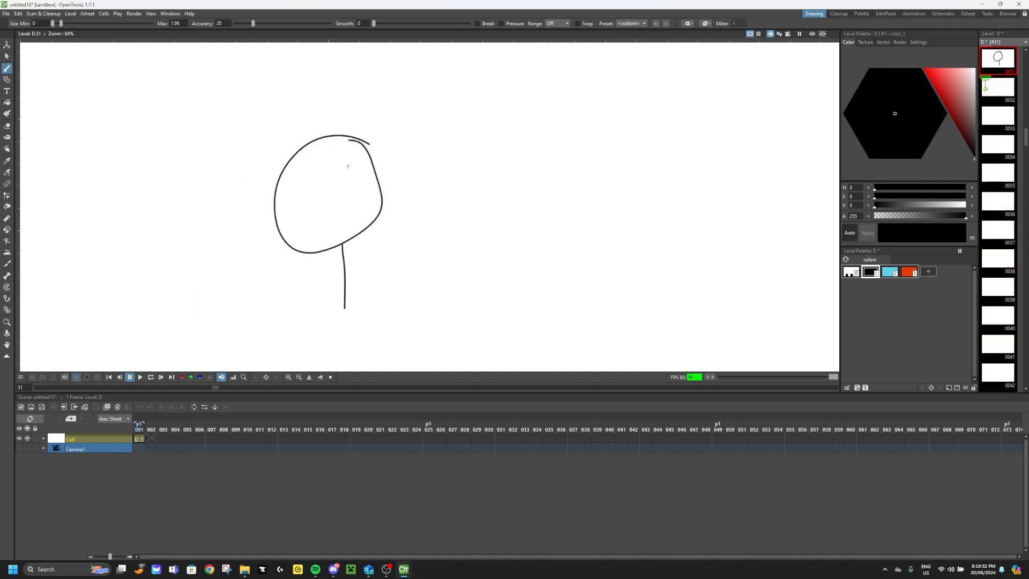
pyautogui.scroll(-7, 461, 202)
pyautogui.scroll(8, 411, 230)
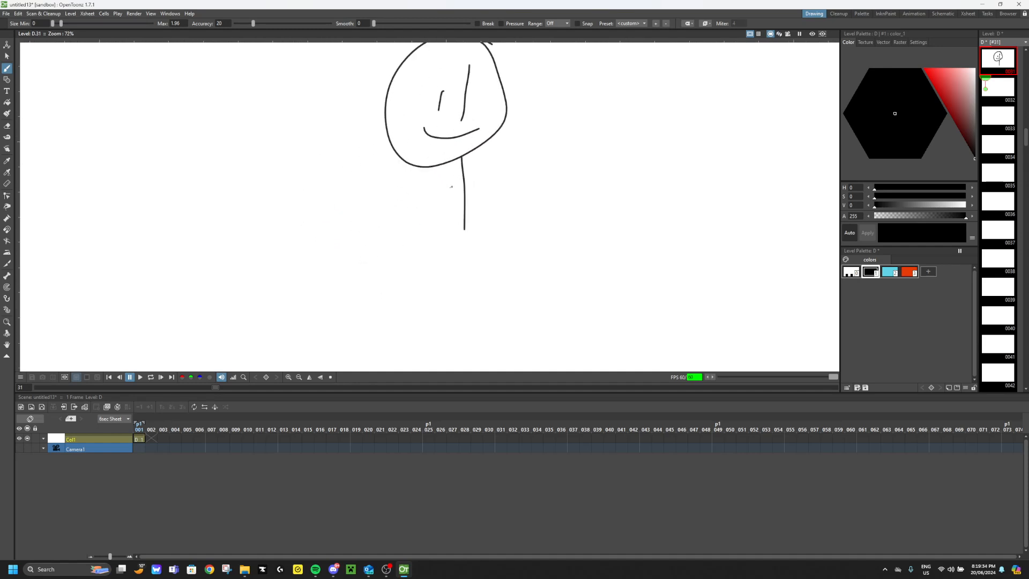
pyautogui.scroll(-7, 644, 183)
# Draw an outlined number 2 with a small face and a letter D beside it, to the right of the stick figure.
pyautogui.scroll(5, 628, 158)
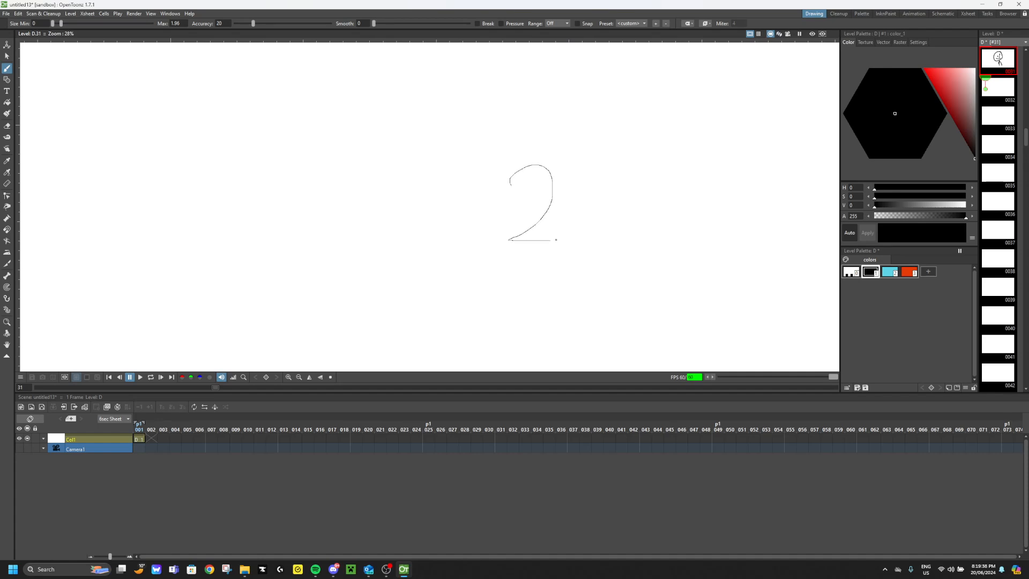
pyautogui.moveTo(546, 240); pyautogui.dragTo(559, 238)
pyautogui.scroll(2, 510, 196)
pyautogui.moveTo(532, 193)
pyautogui.mouseDown()
pyautogui.moveTo(540, 220)
pyautogui.moveTo(462, 292)
pyautogui.moveTo(576, 309)
pyautogui.moveTo(592, 279)
pyautogui.moveTo(592, 314)
pyautogui.mouseUp()
pyautogui.moveTo(591, 314)
pyautogui.mouseDown()
pyautogui.moveTo(627, 177)
pyautogui.moveTo(598, 310)
pyautogui.moveTo(560, 325)
pyautogui.mouseUp()
pyautogui.moveTo(627, 247); pyautogui.dragTo(602, 268)
pyautogui.moveTo(611, 198); pyautogui.dragTo(606, 235)
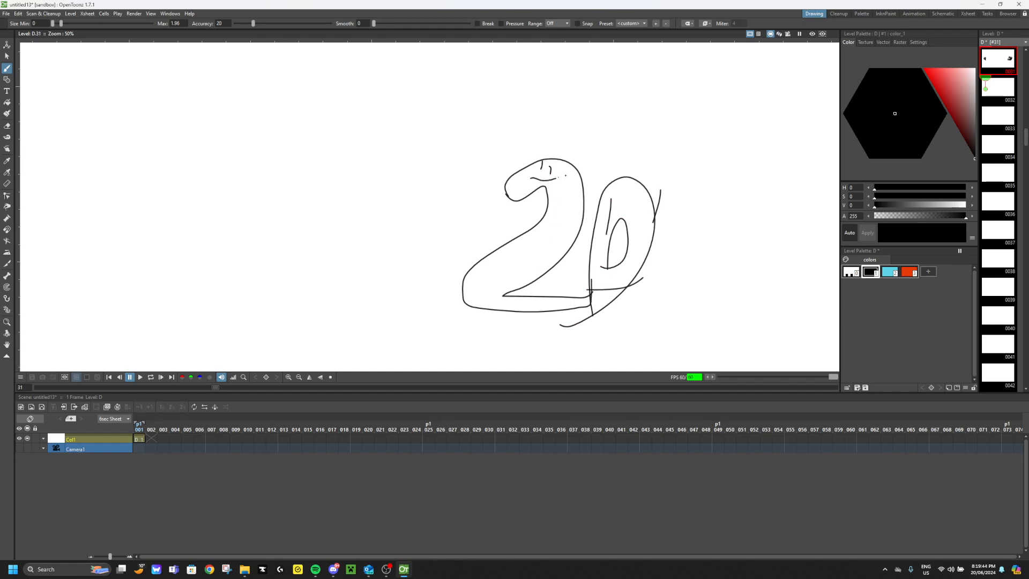
# Add loop-shaped limbs to the 2D character on its side and underneath.
pyautogui.moveTo(446, 300); pyautogui.dragTo(508, 258)
pyautogui.moveTo(646, 259)
pyautogui.mouseDown()
pyautogui.moveTo(645, 339)
pyautogui.moveTo(584, 318)
pyautogui.mouseUp()
pyautogui.moveTo(504, 305)
pyautogui.mouseDown()
pyautogui.moveTo(502, 314)
pyautogui.moveTo(507, 282)
pyautogui.mouseUp()
pyautogui.moveTo(634, 317)
pyautogui.mouseDown()
pyautogui.moveTo(619, 337)
pyautogui.moveTo(546, 287)
pyautogui.mouseUp()
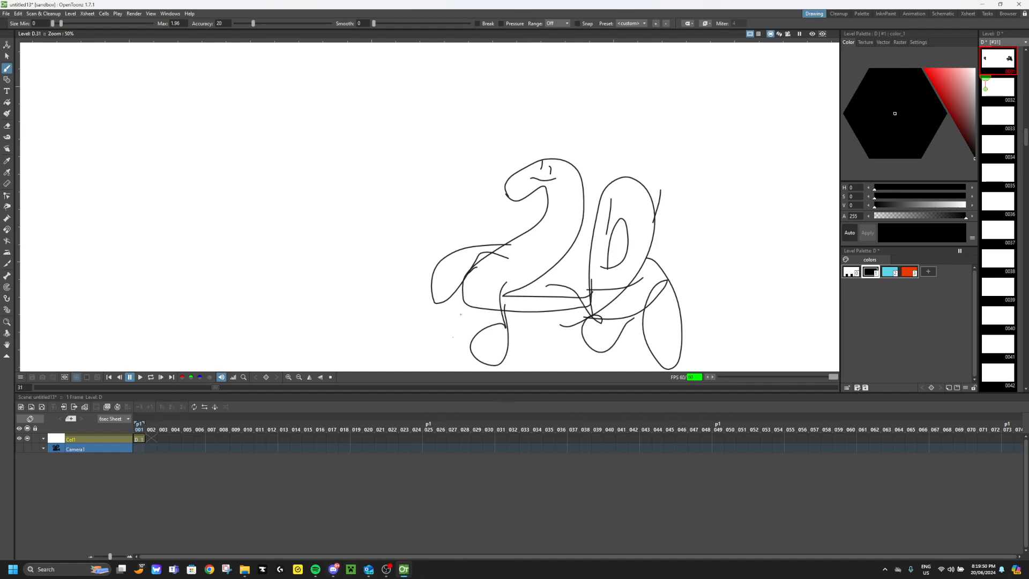
# Copy all strokes from drawing 31 and paste them into drawing 136.
pyautogui.scroll(-20, 409, 243)
pyautogui.scroll(12, 304, 229)
pyautogui.scroll(8, 304, 227)
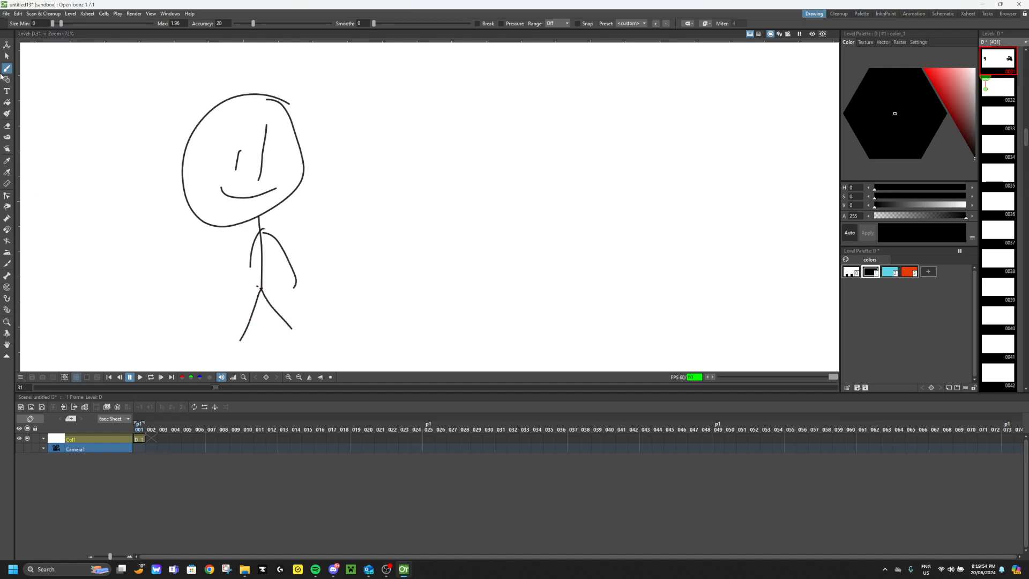
pyautogui.click(6, 56)
pyautogui.hotkey('ctrl', 'a')
pyautogui.scroll(-4, 991, 250)
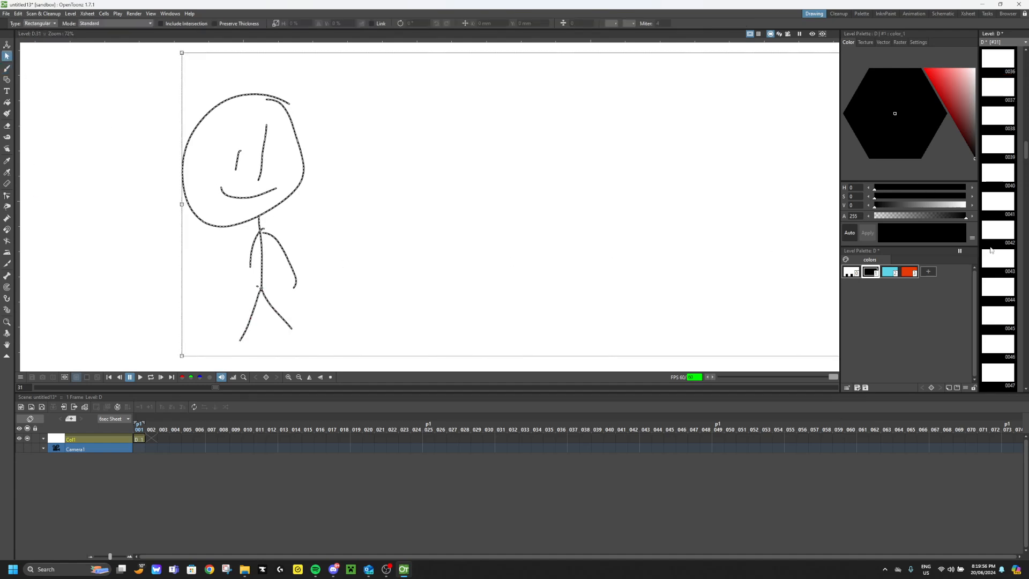
pyautogui.scroll(-20, 990, 249)
pyautogui.click(994, 351)
pyautogui.hotkey('ctrl', 'v')
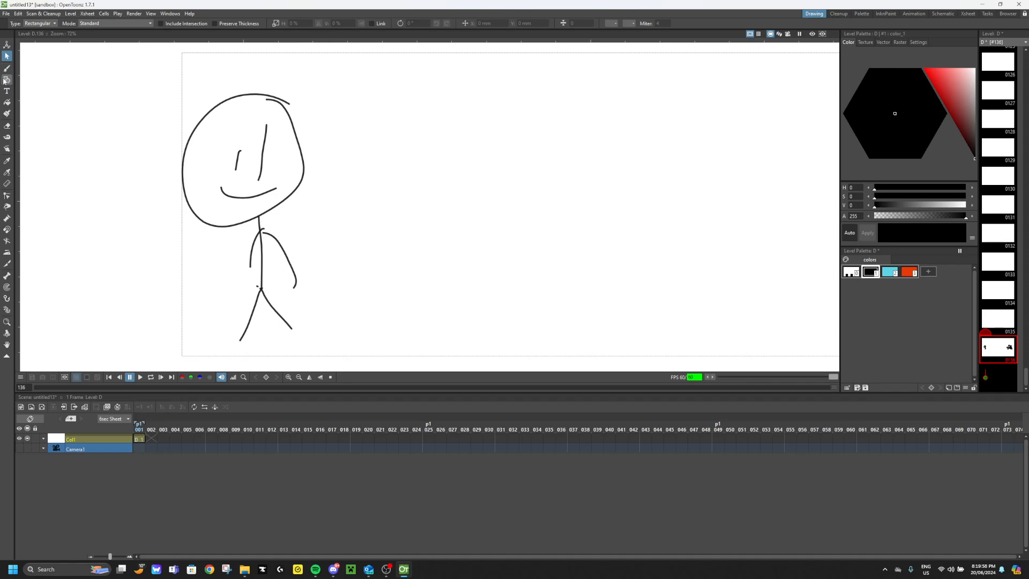
# Move the 2D character close to the stick figure in drawing 136.
pyautogui.scroll(-9, 526, 156)
pyautogui.moveTo(537, 86)
pyautogui.mouseDown()
pyautogui.moveTo(648, 175)
pyautogui.moveTo(626, 178)
pyautogui.moveTo(607, 147)
pyautogui.moveTo(414, 146)
pyautogui.mouseUp()
pyautogui.click(519, 145)
pyautogui.scroll(6, 333, 121)
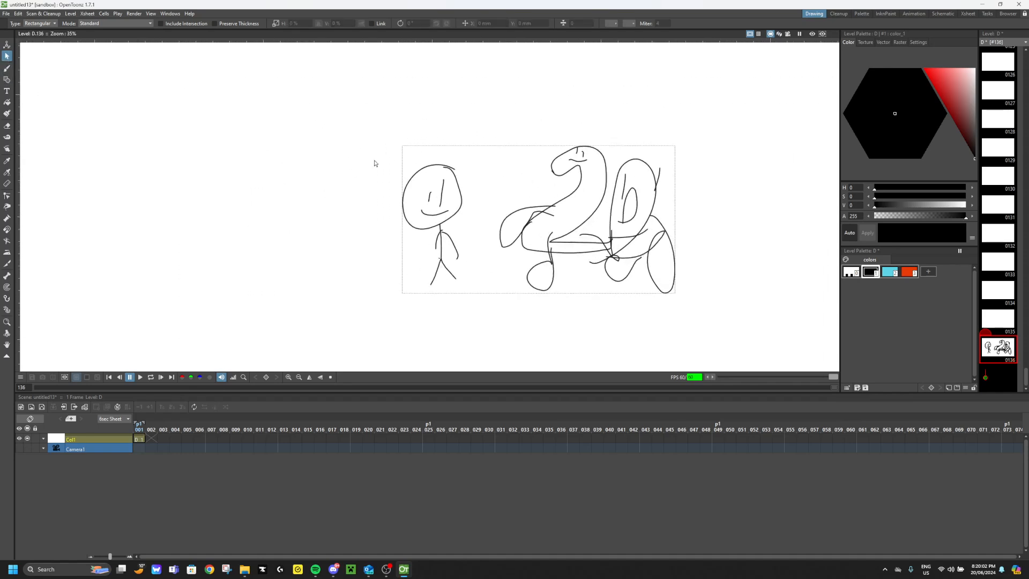
# Select drawings 31 to 136 and inbetween them.
pyautogui.scroll(4, 423, 188)
pyautogui.scroll(20, 1009, 84)
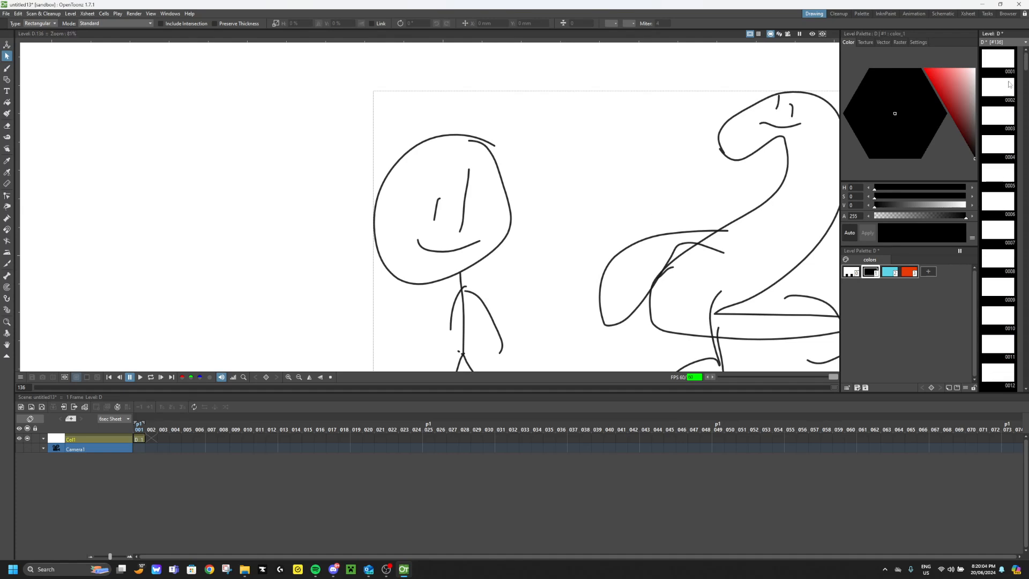
pyautogui.click(1006, 59)
pyautogui.scroll(-3, 1004, 50)
pyautogui.scroll(3, 1004, 54)
pyautogui.scroll(-8, 1001, 73)
pyautogui.scroll(2, 999, 91)
pyautogui.click(998, 61)
pyautogui.scroll(-3, 994, 107)
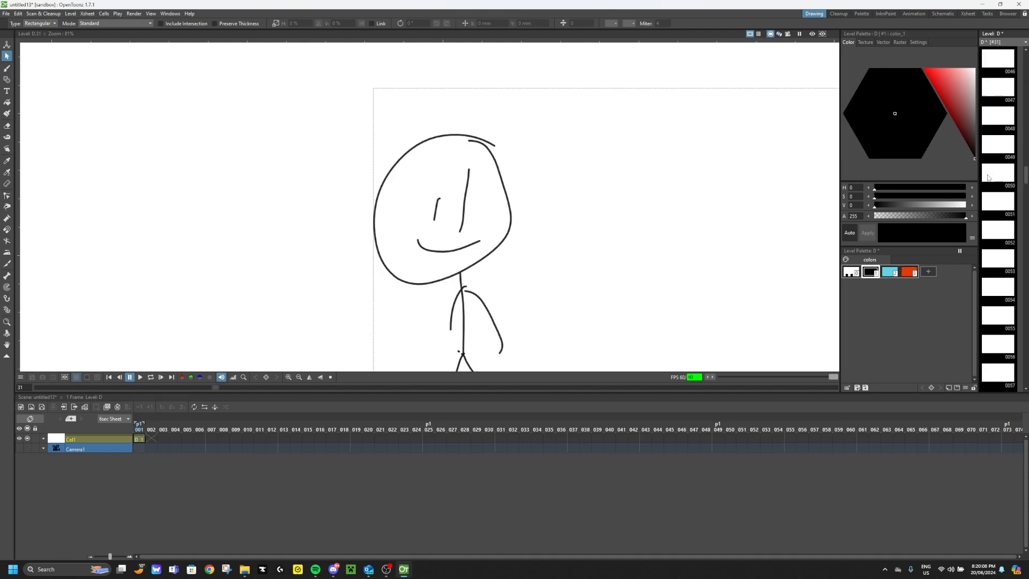
pyautogui.scroll(-10, 988, 179)
pyautogui.keyDown('shift'); pyautogui.click(999, 343); pyautogui.keyUp('shift')
pyautogui.click(1011, 321)
pyautogui.click(496, 293)
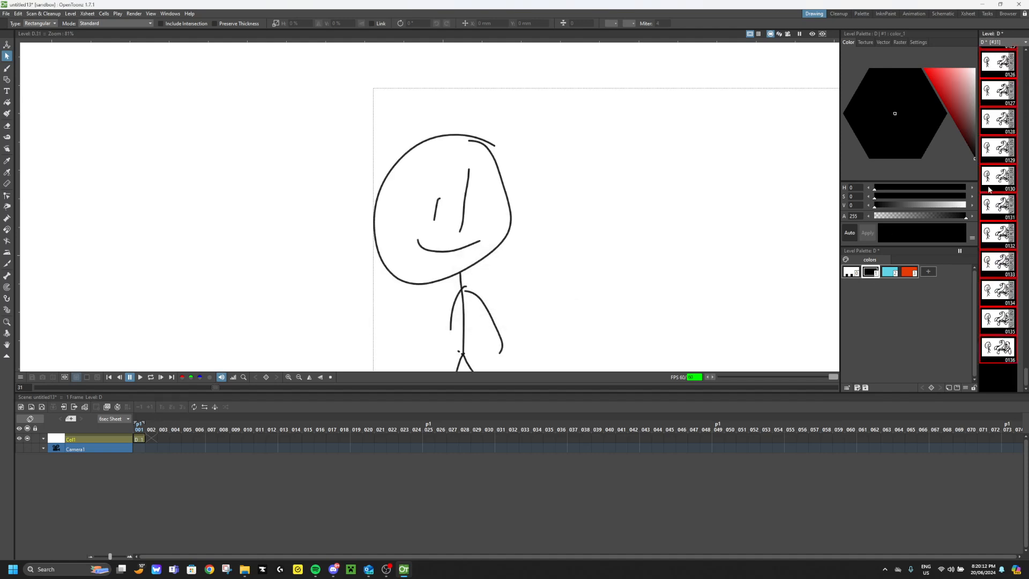
pyautogui.scroll(15, 992, 171)
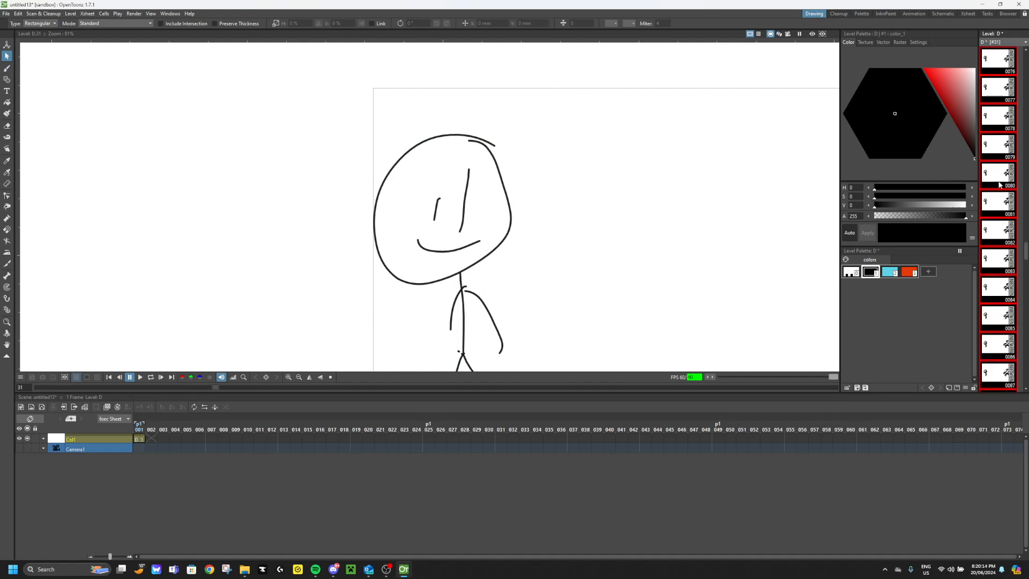
pyautogui.scroll(-1, 1000, 200)
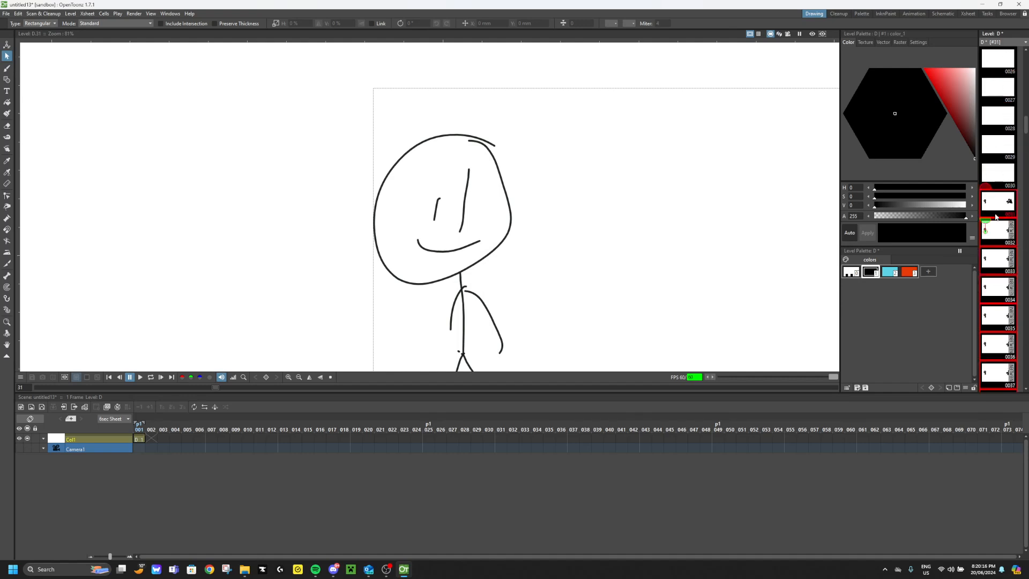
# Play back the inbetweened sequence from drawing 31 to review the stick figure's motion.
pyautogui.scroll(-5, 666, 193)
pyautogui.scroll(3, 761, 241)
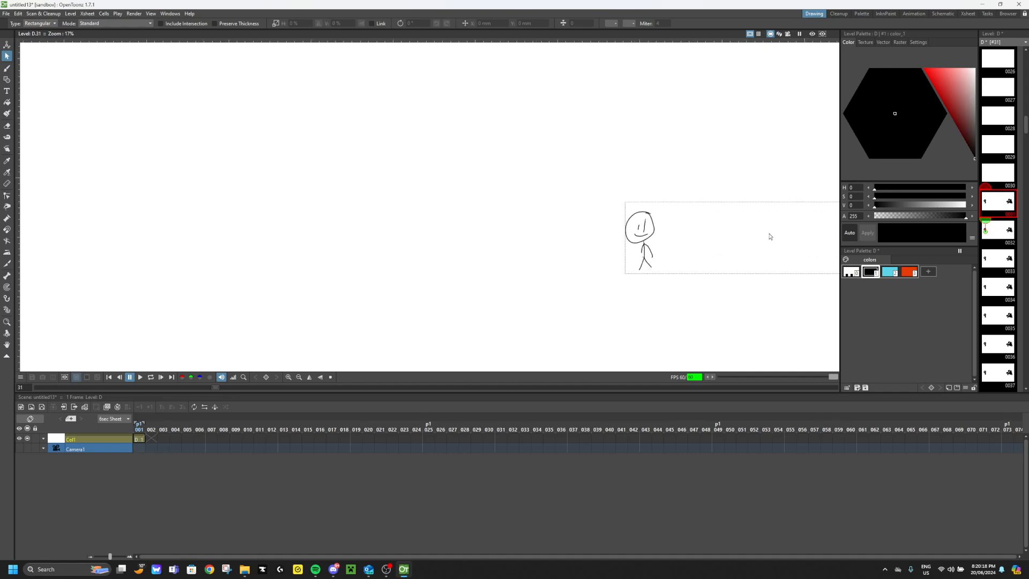
pyautogui.click(141, 378)
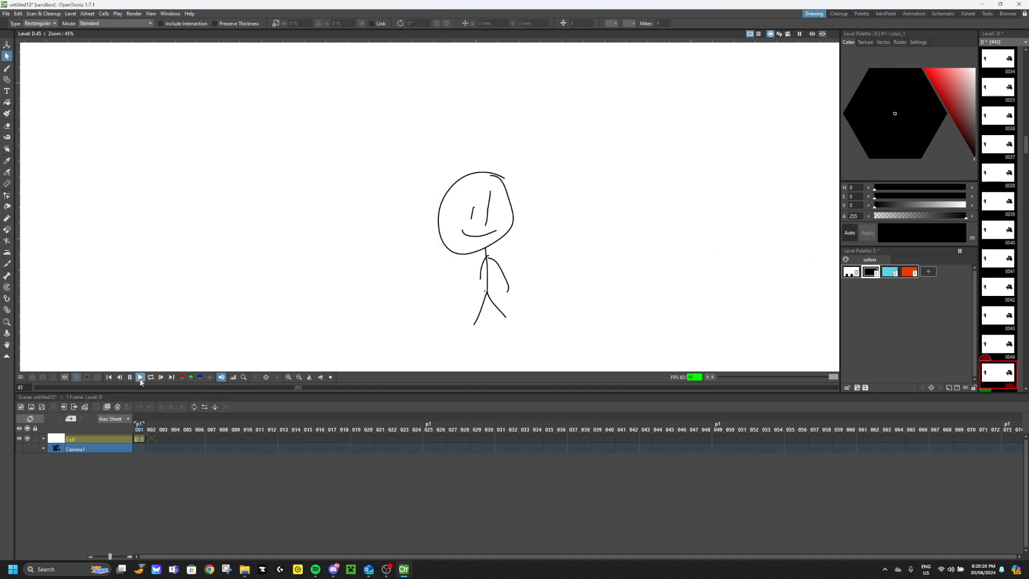
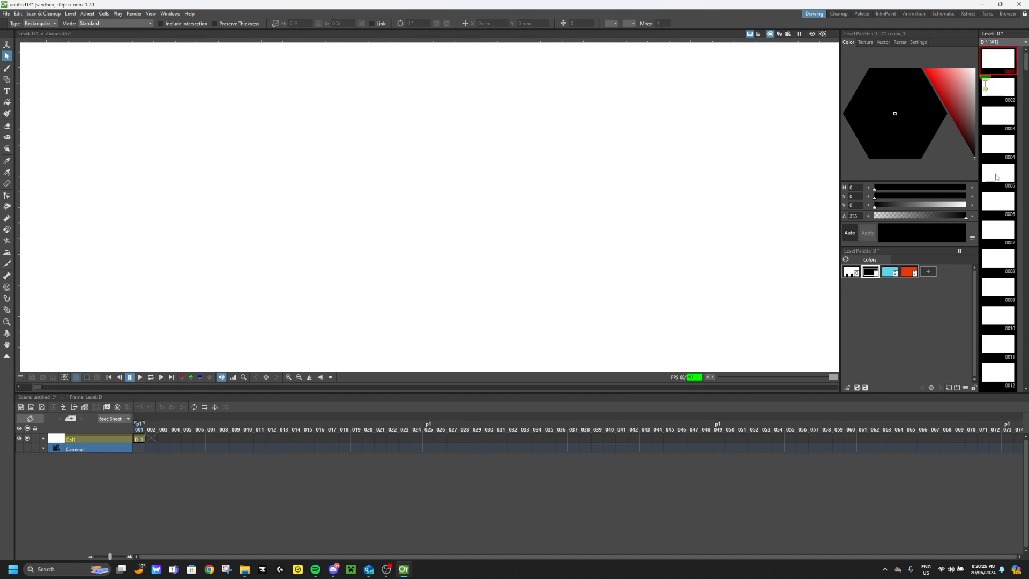
# Select all drawings in the level and clear their contents.
pyautogui.scroll(-15, 991, 217)
pyautogui.scroll(-4, 962, 216)
pyautogui.scroll(-3, 525, 261)
pyautogui.hotkey('ctrl', 'a')
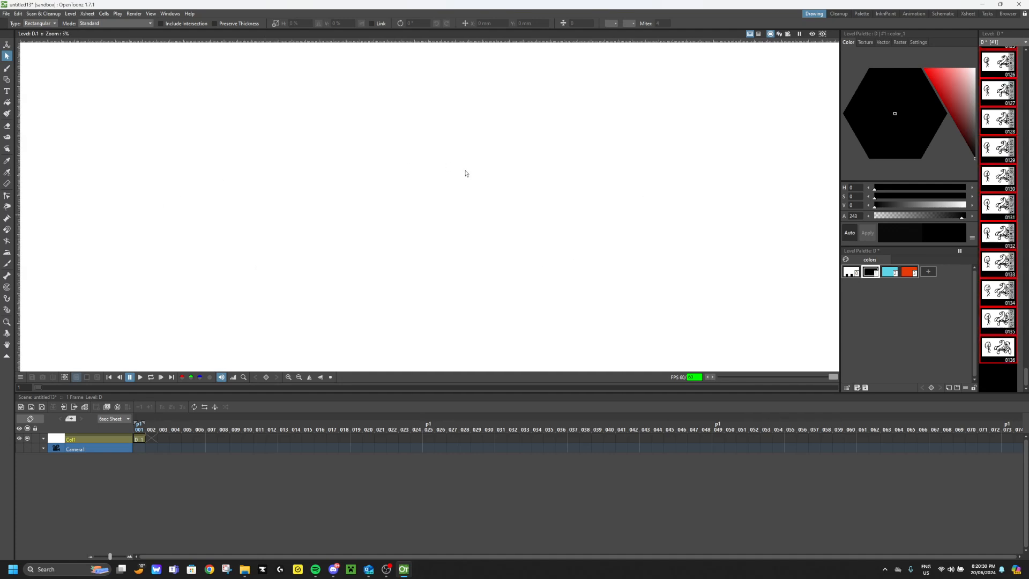
pyautogui.press('Delete')
# Try a fast render of the scene to MP4.
pyautogui.click(134, 14)
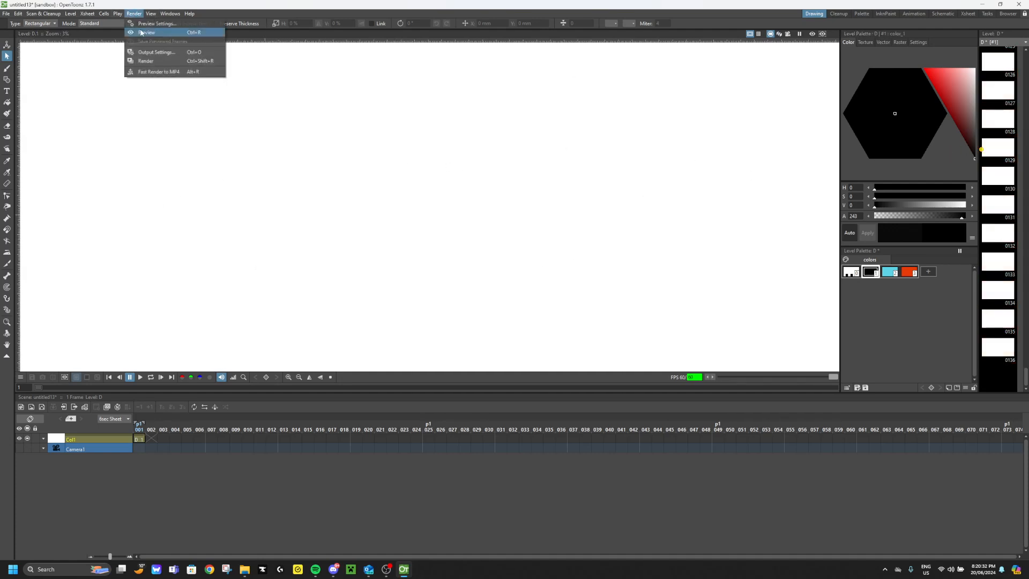
pyautogui.click(169, 71)
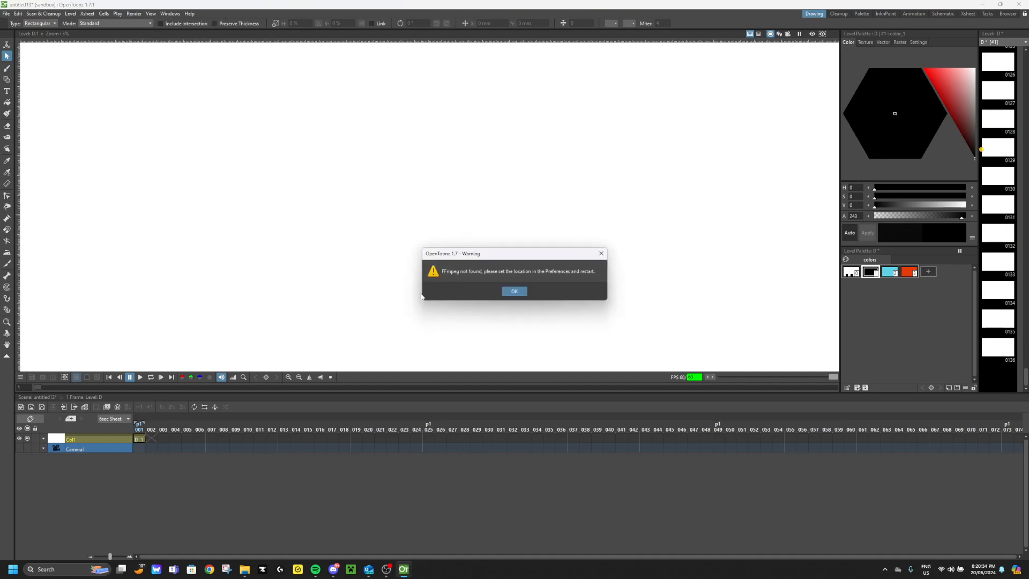
pyautogui.click(515, 289)
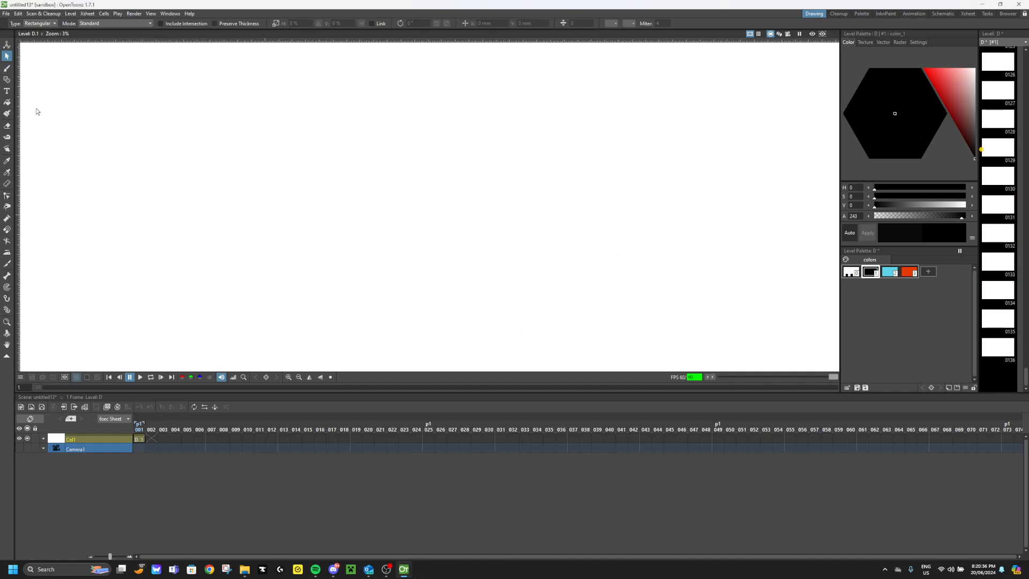
# Place the sample text "KOloaowojkoij" on drawing 1 with the Type tool.
pyautogui.press('b')
pyautogui.click(7, 91)
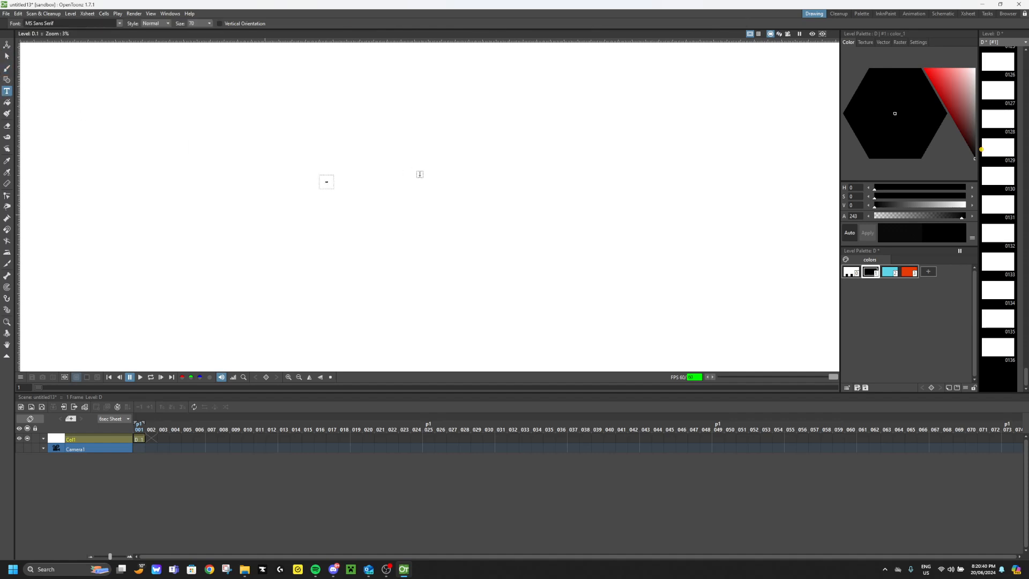
pyautogui.scroll(1, 340, 180)
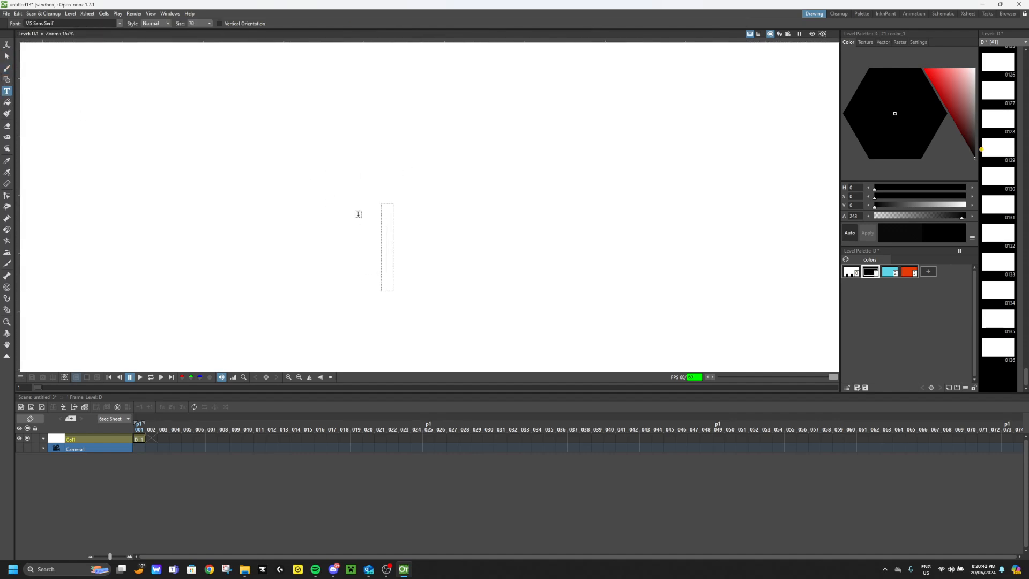
pyautogui.write('KOloaowojkoij')
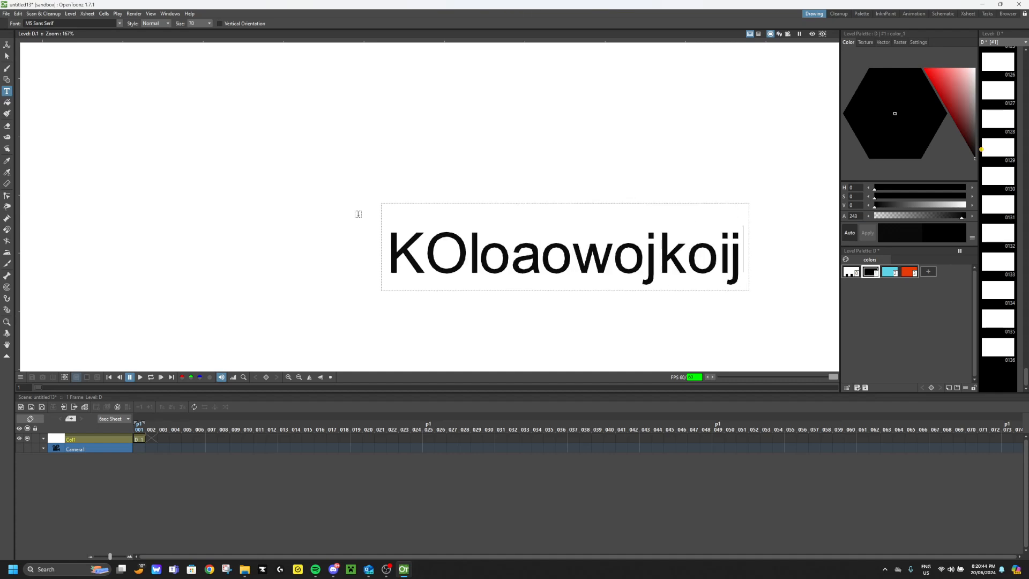
pyautogui.click(355, 199)
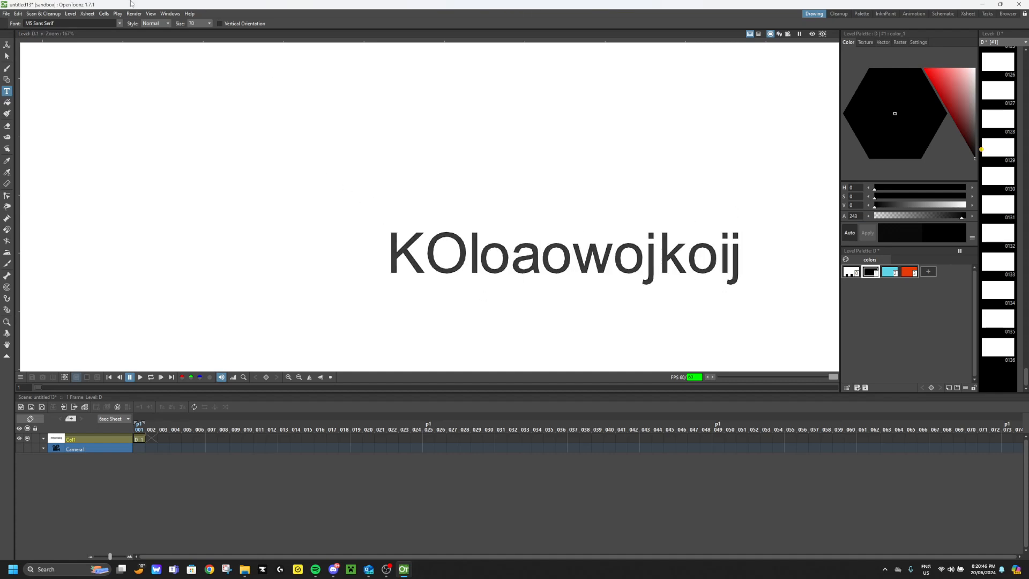
# Set the text font to Papyrus and add the text "NYEHEHE" to drawing 1.
pyautogui.click(119, 24)
pyautogui.scroll(-15, 101, 63)
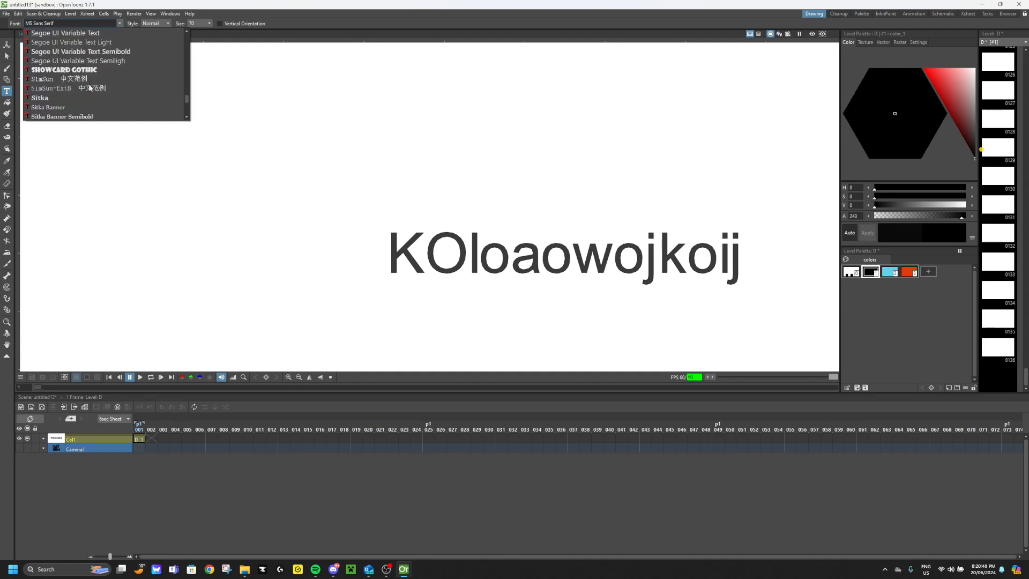
pyautogui.scroll(12, 102, 61)
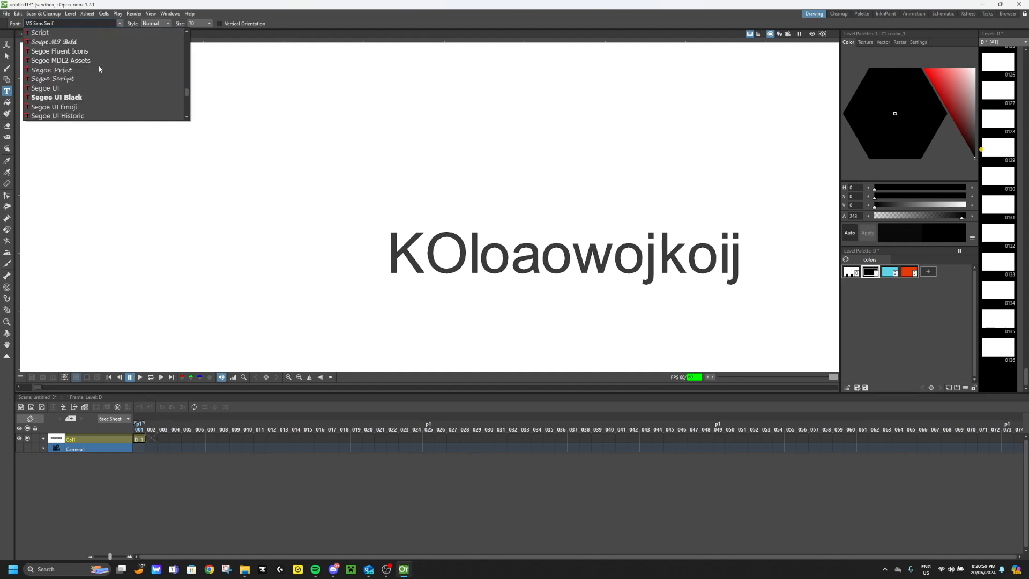
pyautogui.click(104, 53)
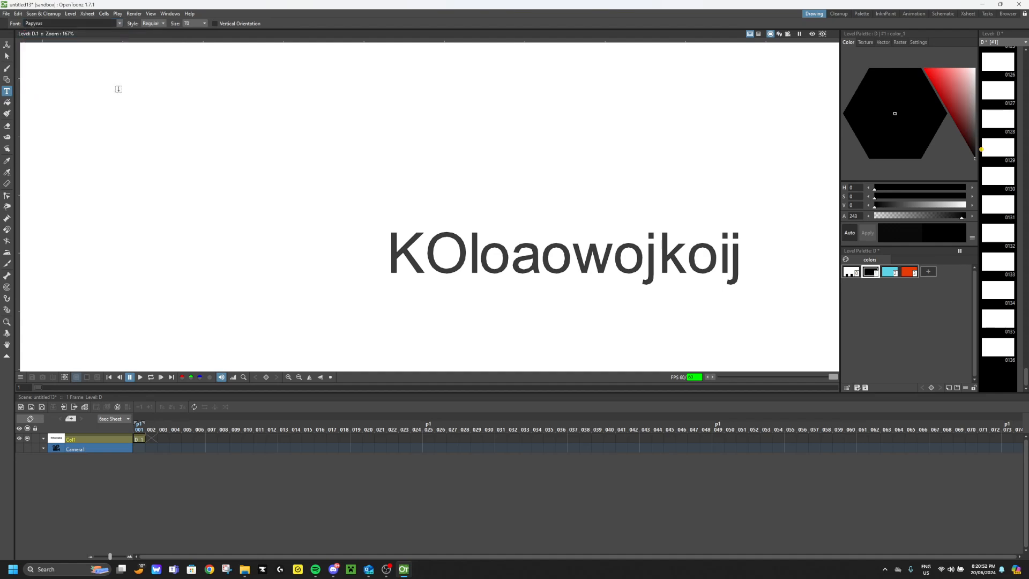
pyautogui.press('capslock')
pyautogui.write('NYEHEHE')
pyautogui.scroll(-10, 439, 221)
pyautogui.scroll(-3, 361, 198)
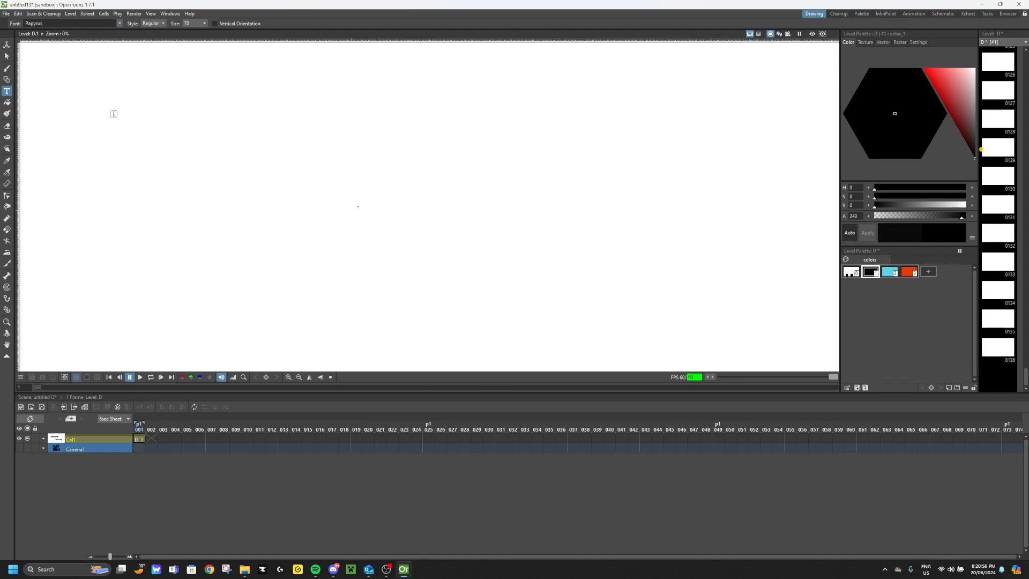
# Draw a large smiling stick figure and a much smaller one on drawing 1 with the Brush tool.
pyautogui.click(10, 71)
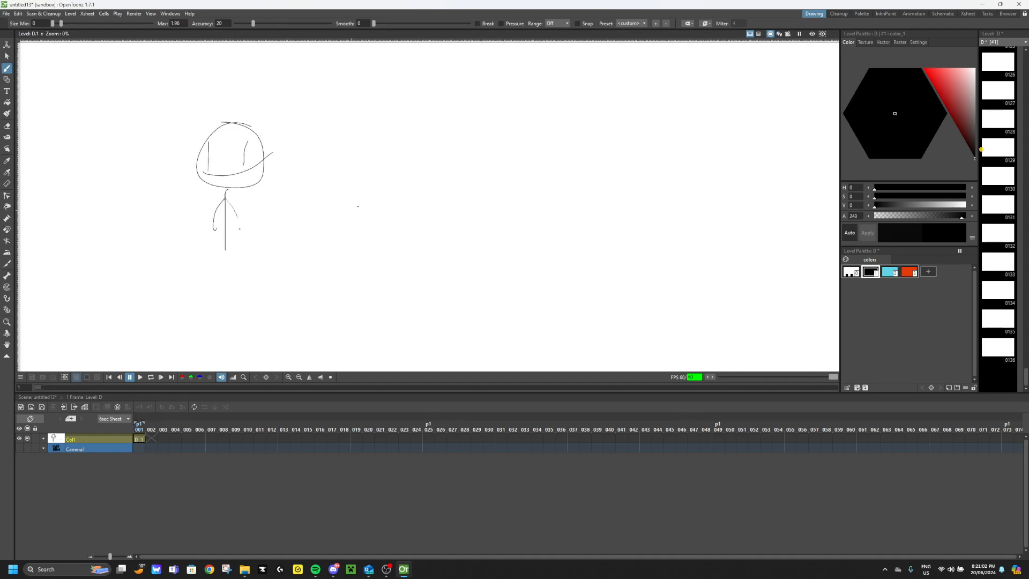
pyautogui.scroll(6, 263, 275)
pyautogui.scroll(-4, 216, 358)
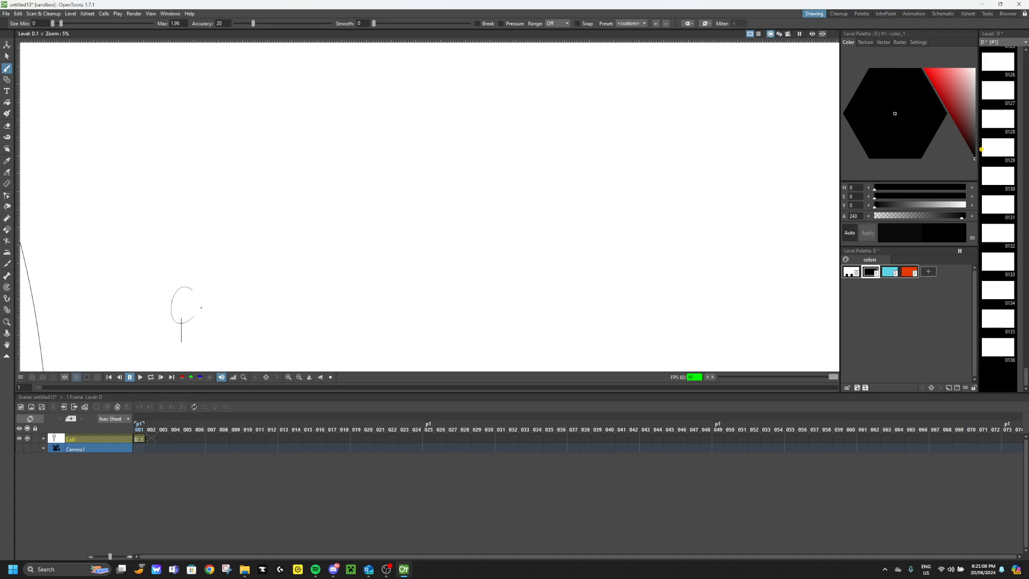
pyautogui.scroll(3, 209, 306)
pyautogui.scroll(-2, 496, 137)
pyautogui.scroll(6, 324, 239)
pyautogui.scroll(-3, 256, 147)
pyautogui.scroll(4, 326, 156)
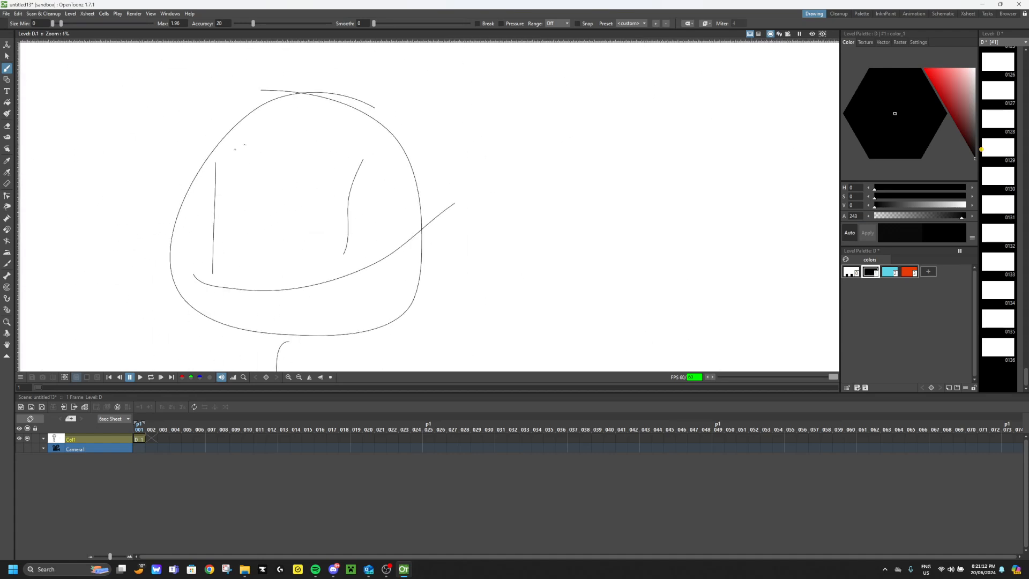
# Add slanted eyebrow and eye strokes to the large stick figure's face.
pyautogui.scroll(-3, 419, 174)
pyautogui.scroll(5, 271, 257)
pyautogui.scroll(-3, 559, 303)
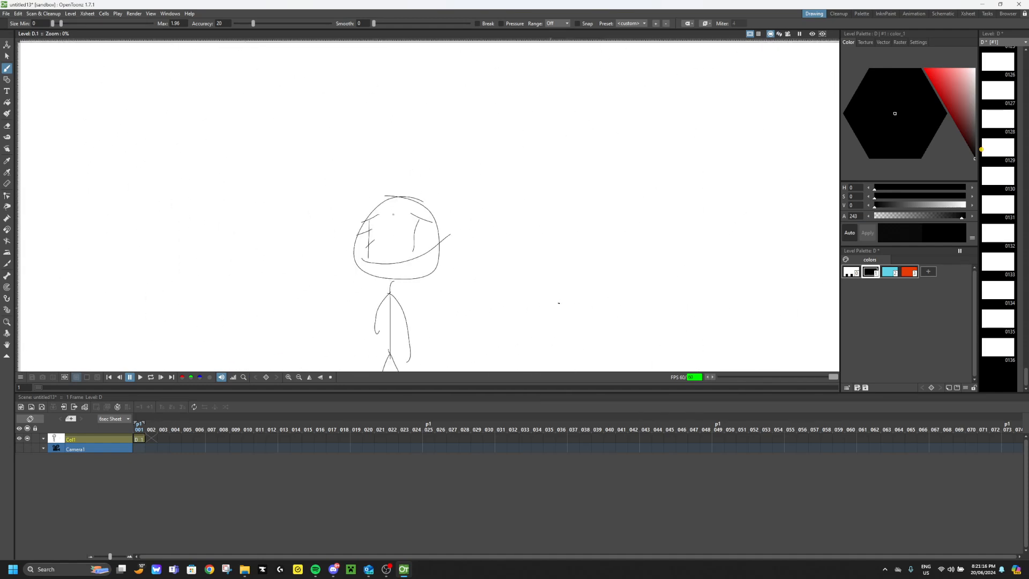
pyautogui.scroll(4, 426, 231)
pyautogui.scroll(-3, 534, 327)
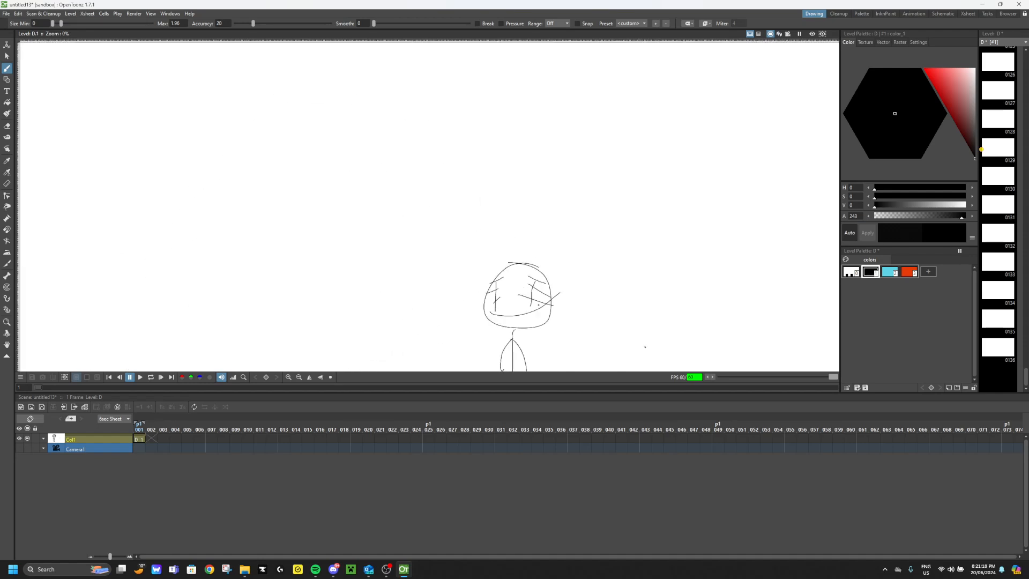
# Clear the test text and figures by deleting the contents of every drawing.
pyautogui.click(993, 218)
pyautogui.hotkey('ctrl', 'a')
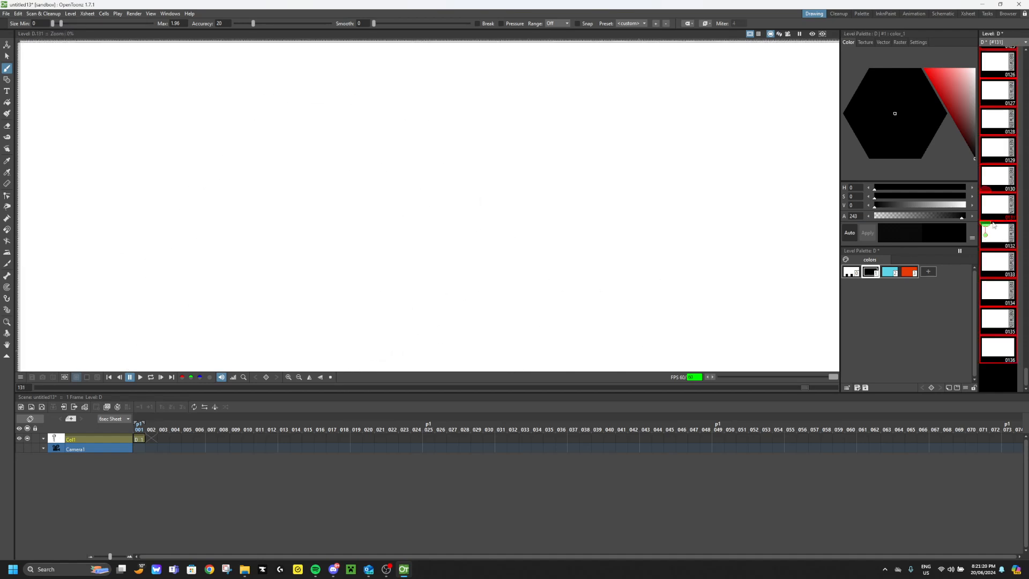
pyautogui.press('Delete')
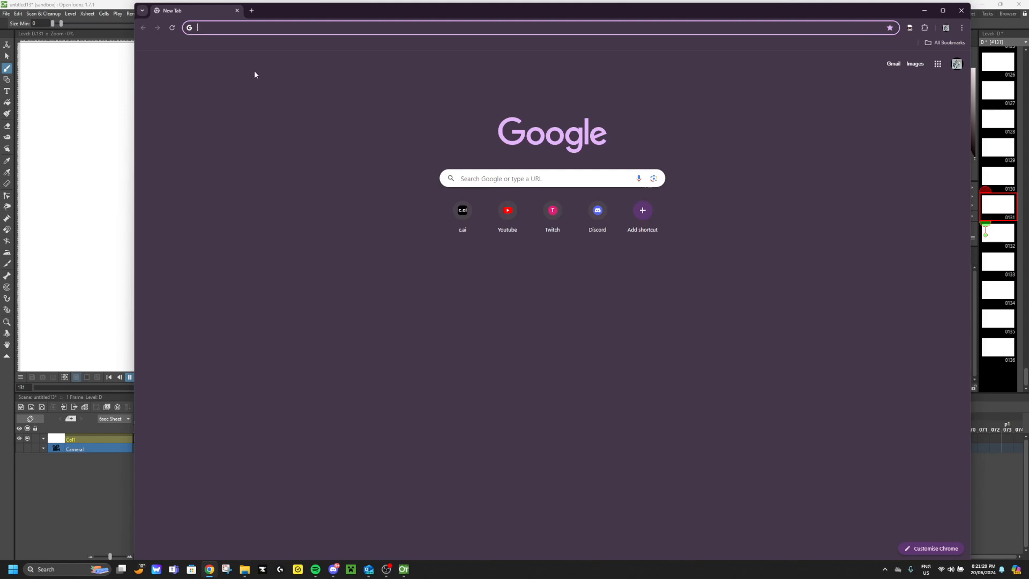
# Switch to Chrome and search Google for "ROBIN HOOD".
pyautogui.click(243, 27)
pyautogui.write('ROBIN HOOD')
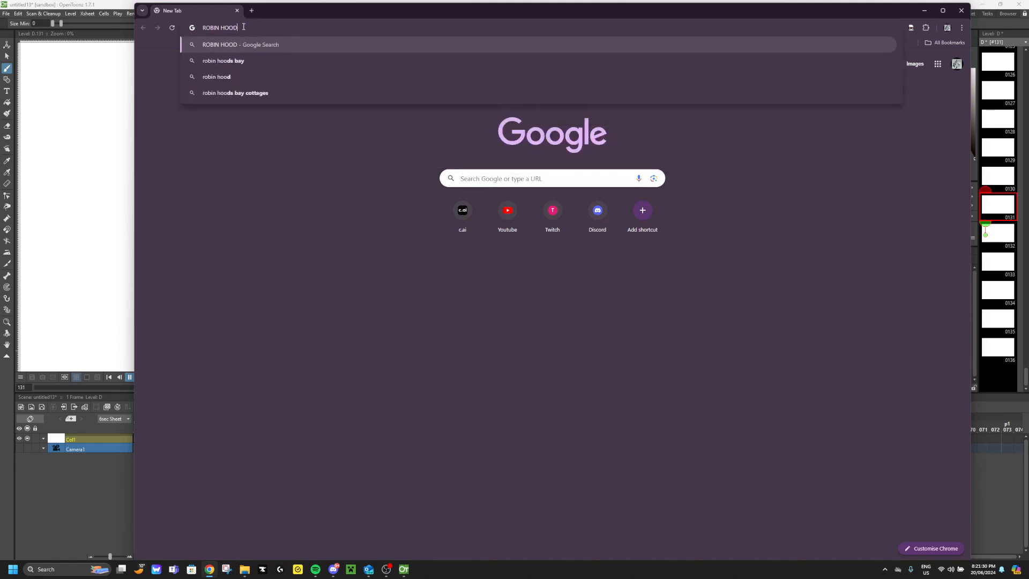
pyautogui.press('Return')
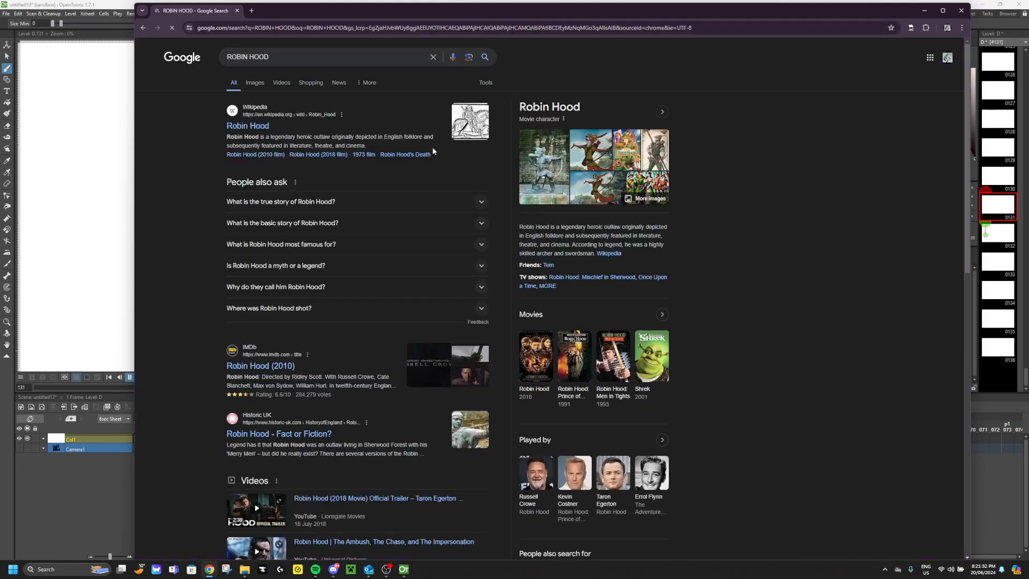
# Open the Wikipedia article on Robin Hood and copy its image of him on horseback.
pyautogui.rightClick(530, 164)
pyautogui.press('Escape')
pyautogui.click(259, 126)
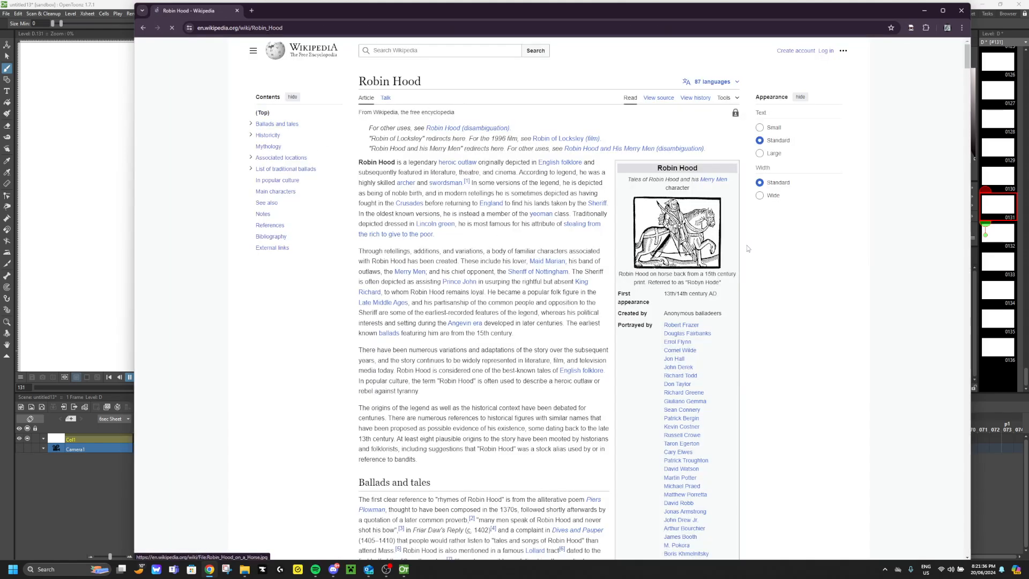
pyautogui.rightClick(673, 241)
pyautogui.click(704, 360)
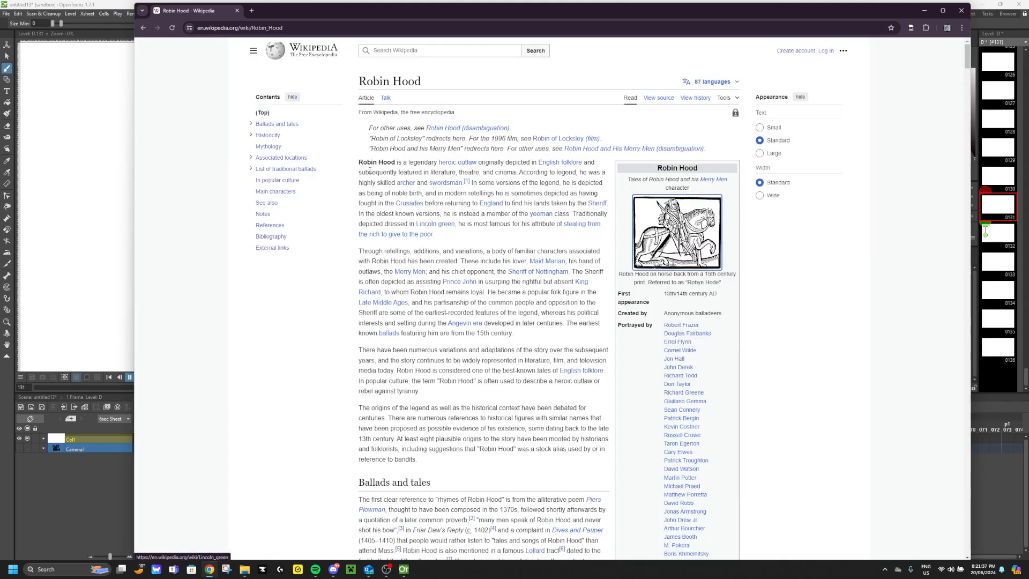
# Close the web page and try to paste the copied image into drawing 131 in OpenToonz.
pyautogui.click(236, 11)
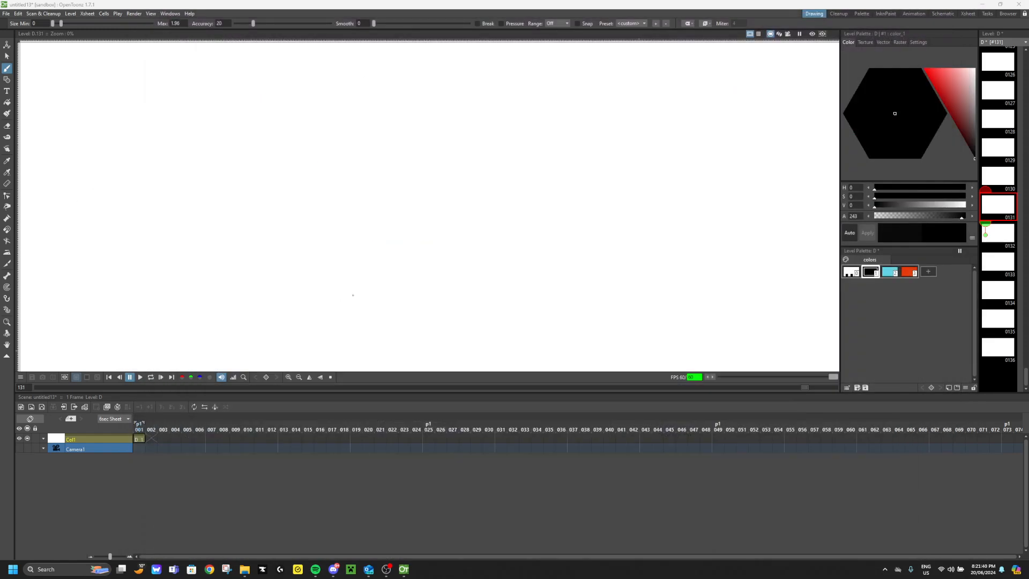
pyautogui.rightClick(390, 287)
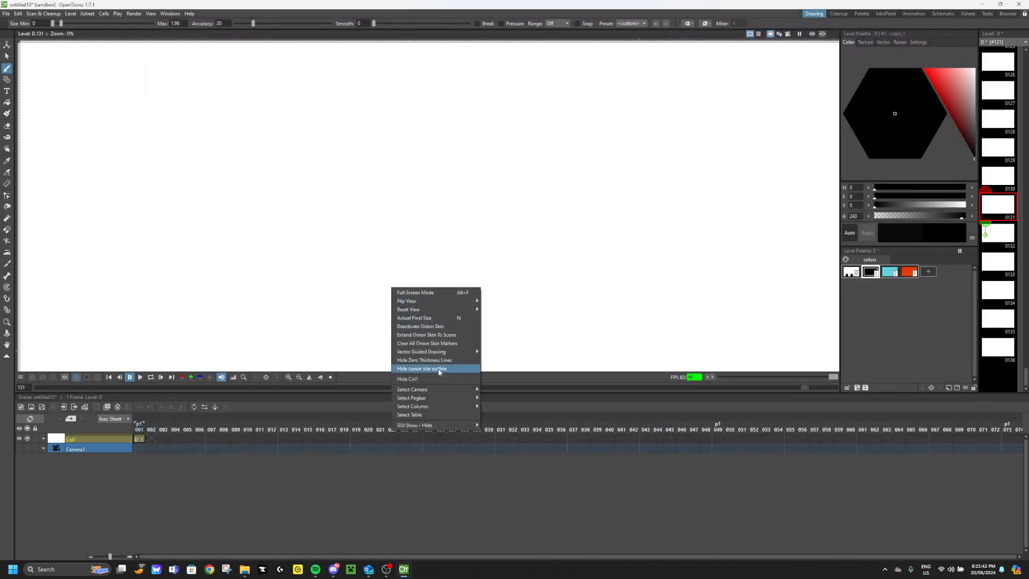
pyautogui.click(434, 360)
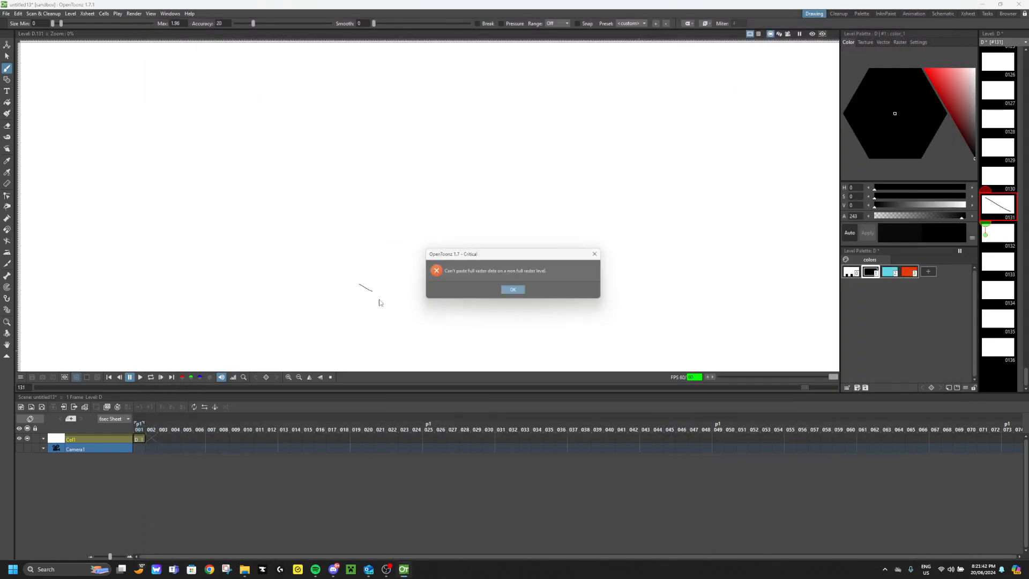
pyautogui.click(513, 293)
pyautogui.scroll(13, 399, 266)
pyautogui.scroll(-8, 362, 308)
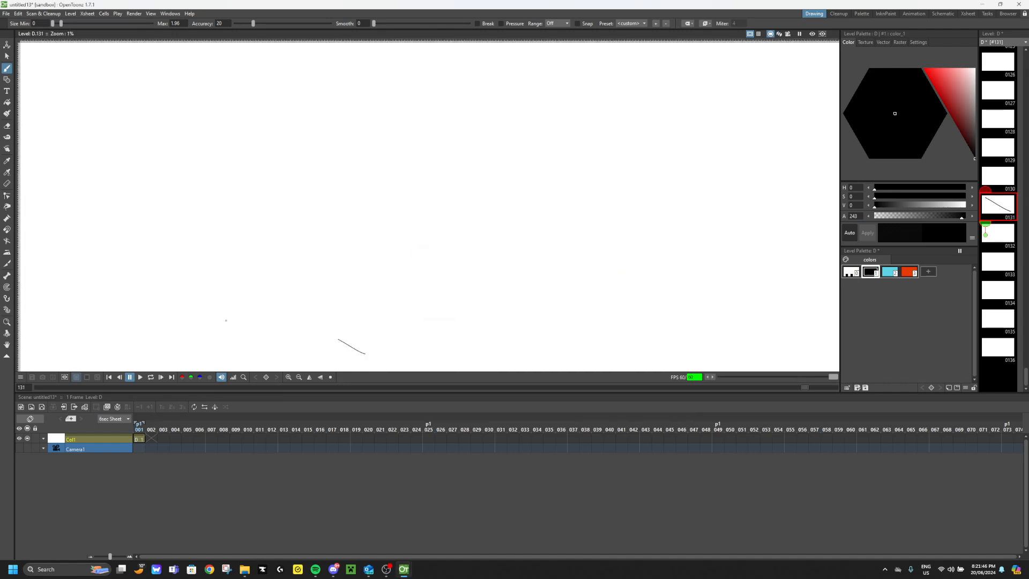
pyautogui.scroll(3, 489, 252)
pyautogui.scroll(5, 989, 99)
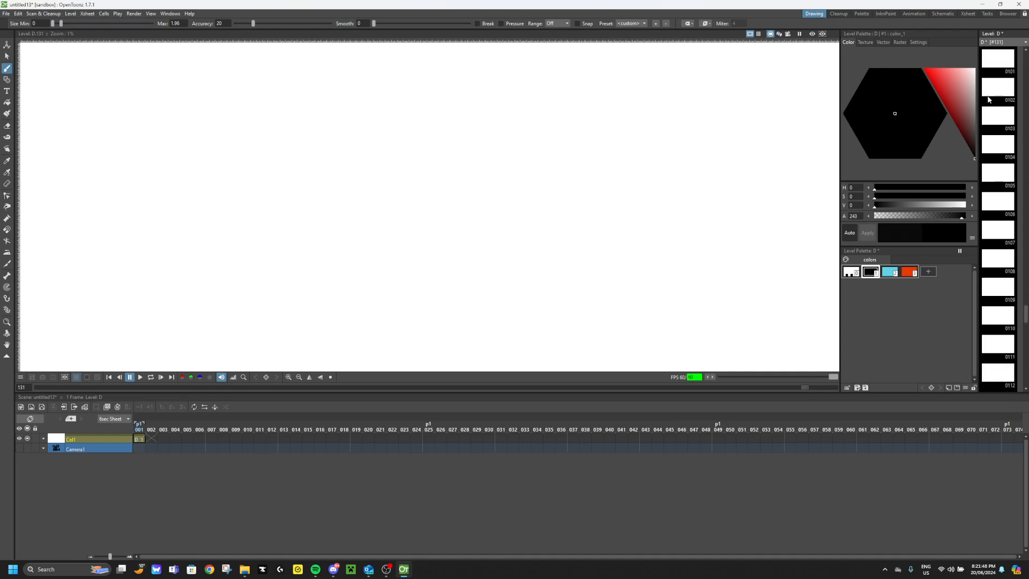
# Draw a stick figure on drawing 1 with a round head, straight eyes, a flat mouth, arms and legs.
pyautogui.click(994, 55)
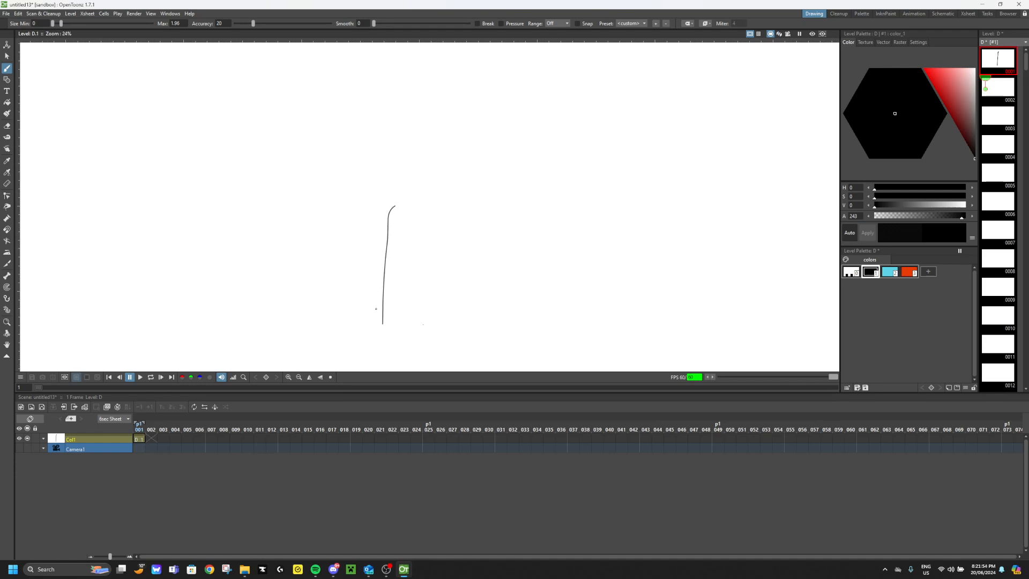
pyautogui.scroll(2, 401, 216)
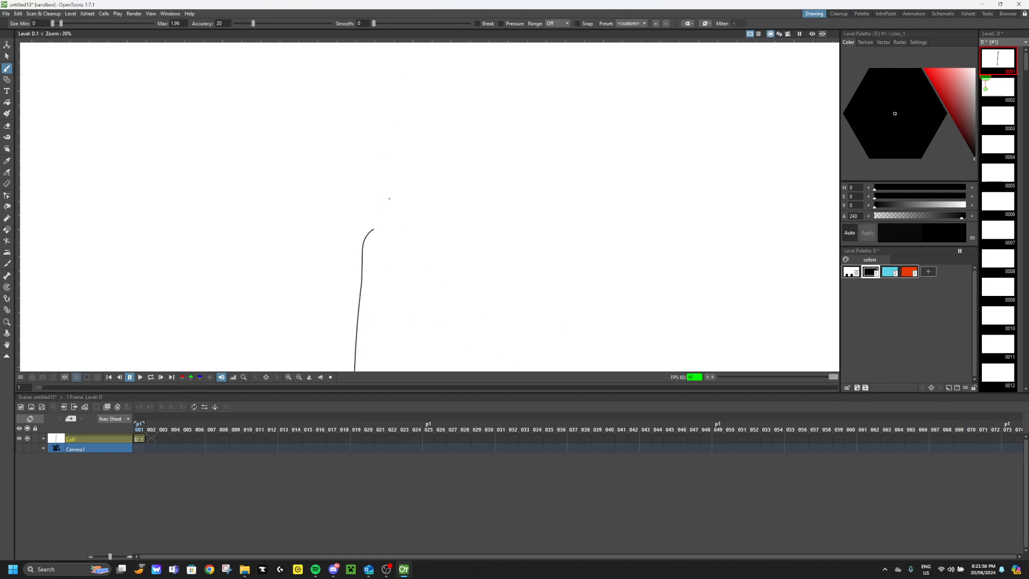
pyautogui.moveTo(447, 233); pyautogui.dragTo(444, 86)
pyautogui.moveTo(410, 119); pyautogui.dragTo(412, 178)
pyautogui.moveTo(473, 118); pyautogui.dragTo(471, 173)
pyautogui.moveTo(389, 194); pyautogui.dragTo(482, 188)
pyautogui.moveTo(365, 264); pyautogui.dragTo(316, 370)
pyautogui.moveTo(360, 274); pyautogui.dragTo(435, 337)
# Draw a second stick figure some distance from the first, with one arm outstretched and holding a gun.
pyautogui.scroll(-4, 410, 134)
pyautogui.moveTo(707, 119); pyautogui.dragTo(706, 185)
pyautogui.moveTo(724, 60); pyautogui.dragTo(729, 63)
pyautogui.moveTo(694, 75); pyautogui.dragTo(696, 107)
pyautogui.moveTo(722, 74); pyautogui.dragTo(721, 101)
pyautogui.moveTo(693, 109); pyautogui.dragTo(735, 110)
pyautogui.moveTo(706, 139); pyautogui.dragTo(663, 139)
pyautogui.moveTo(380, 157); pyautogui.dragTo(559, 164)
# Copy both stick figures into a later drawing and move the armed figure closer to the other one.
pyautogui.press('s')
pyautogui.scroll(-4, 558, 164)
pyautogui.moveTo(1025, 62); pyautogui.dragTo(1025, 200)
pyautogui.moveTo(448, 121); pyautogui.dragTo(691, 204)
pyautogui.click(998, 315)
pyautogui.moveTo(651, 120); pyautogui.dragTo(702, 202)
pyautogui.moveTo(664, 146); pyautogui.dragTo(505, 147)
# Inbetween the range from drawing 1 to the second key drawing and play the result.
pyautogui.scroll(11, 487, 144)
pyautogui.moveTo(1024, 200); pyautogui.dragTo(1024, 53)
pyautogui.click(998, 58)
pyautogui.keyDown('shift'); pyautogui.click(997, 315); pyautogui.keyUp('shift')
pyautogui.click(491, 314)
pyautogui.click(140, 377)
# Paste the copied figures into another drawing further along the level.
pyautogui.click(997, 201)
pyautogui.hotkey('ctrl', 'v')
# Caption drawing 72 with "am going to kill you!!!!111" above the armed figure and "NOOOO" above the other figure.
pyautogui.click(997, 258)
pyautogui.scroll(-1, 638, 187)
pyautogui.click(7, 91)
pyautogui.click(611, 84)
pyautogui.write('am going to kill you!!!!111')
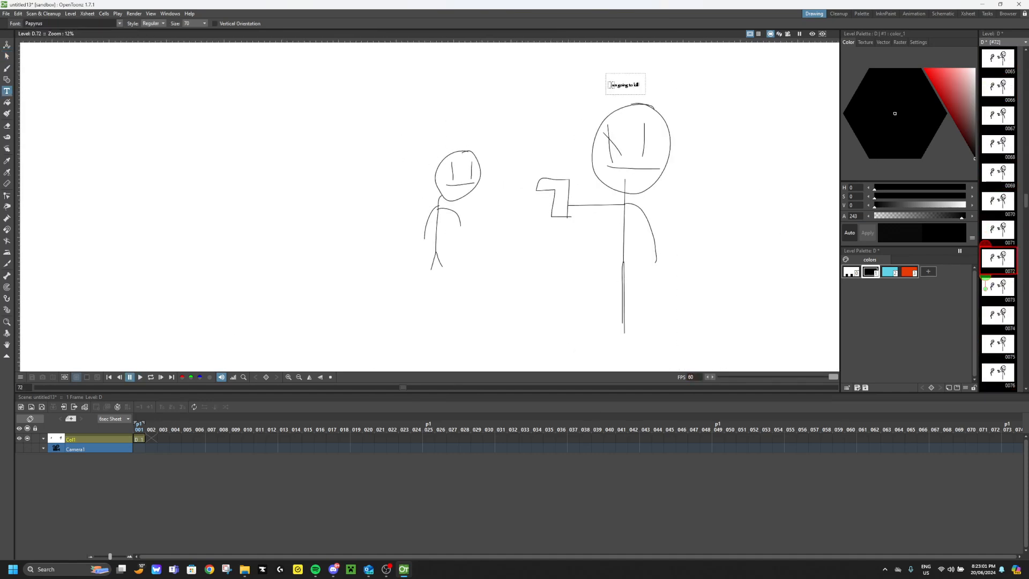
pyautogui.click(448, 119)
pyautogui.write('NOOOO')
# Draw a short horizontal bullet stroke inside the gun barrel on drawing 100 with the Brush tool.
pyautogui.scroll(-10, 1002, 260)
pyautogui.click(998, 201)
pyautogui.click(7, 68)
pyautogui.scroll(13, 576, 189)
pyautogui.scroll(-20, 453, 197)
pyautogui.moveTo(738, 217); pyautogui.dragTo(750, 215)
pyautogui.scroll(14, 459, 191)
pyautogui.moveTo(456, 216); pyautogui.dragTo(460, 216)
# Select the bullet stroke in the gun barrel and increase its thickness.
pyautogui.scroll(6, 281, 231)
pyautogui.click(7, 55)
pyautogui.click(633, 200)
pyautogui.moveTo(648, 204); pyautogui.dragTo(648, 194)
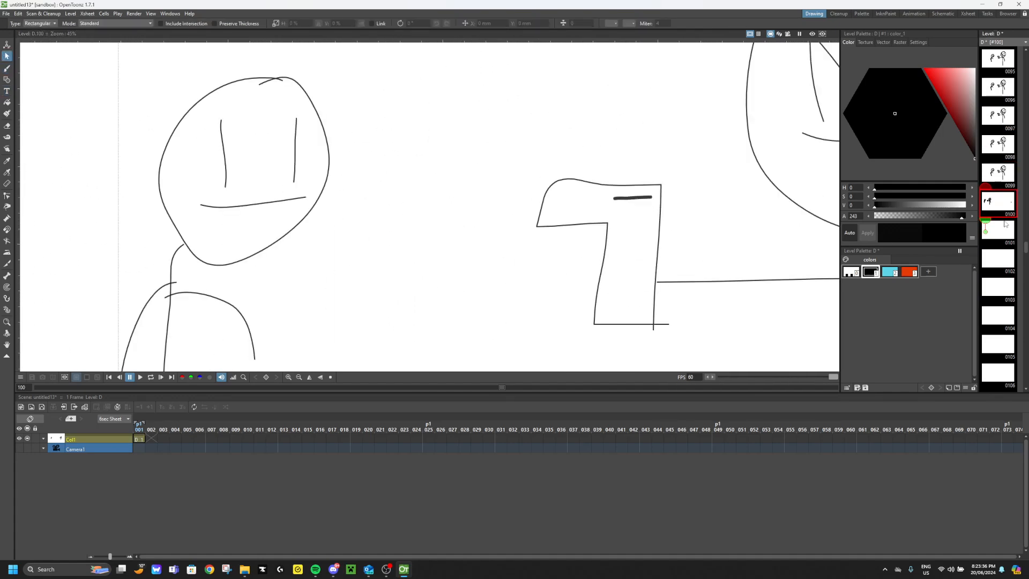
# Paste the figures into another drawing further along the level and move the bullet to the unarmed figure's head.
pyautogui.scroll(-9, 997, 286)
pyautogui.click(998, 287)
pyautogui.hotkey('ctrl', 'v')
pyautogui.scroll(5, 483, 181)
pyautogui.moveTo(532, 201); pyautogui.dragTo(210, 183)
# Reshape the unarmed figure's eyes and mouth into squinted eyes and a frown with the Control Point Editor.
pyautogui.scroll(7, 210, 183)
pyautogui.click(7, 196)
pyautogui.click(182, 165)
pyautogui.moveTo(174, 90); pyautogui.dragTo(250, 202)
pyautogui.moveTo(186, 244); pyautogui.dragTo(155, 150)
pyautogui.moveTo(183, 166); pyautogui.dragTo(246, 174)
pyautogui.moveTo(250, 202); pyautogui.dragTo(155, 209)
pyautogui.moveTo(244, 160); pyautogui.dragTo(250, 198)
pyautogui.moveTo(346, 160); pyautogui.dragTo(297, 191)
pyautogui.moveTo(350, 86); pyautogui.dragTo(347, 133)
pyautogui.moveTo(129, 286); pyautogui.dragTo(117, 339)
pyautogui.moveTo(371, 268); pyautogui.dragTo(352, 319)
# Raise the unarmed figure's front arm toward its face by moving the arm's control points.
pyautogui.scroll(-6, 352, 319)
pyautogui.moveTo(175, 309); pyautogui.dragTo(273, 142)
pyautogui.moveTo(153, 248); pyautogui.dragTo(164, 280)
pyautogui.scroll(-6, 67, 319)
# Select all strokes of the wounded pose and paste them into the next key drawing.
pyautogui.click(7, 56)
pyautogui.hotkey('ctrl', 'a')
pyautogui.scroll(-9, 997, 300)
pyautogui.click(998, 316)
pyautogui.hotkey('ctrl', 'v')
# Draw a horizontal bullet stroke at the wounded figure's head and a red blood stroke beside it with the Brush tool.
pyautogui.click(7, 68)
pyautogui.scroll(8, 242, 225)
pyautogui.moveTo(258, 282); pyautogui.dragTo(392, 278)
pyautogui.click(909, 271)
pyautogui.scroll(6, 253, 286)
pyautogui.moveTo(257, 241); pyautogui.dragTo(265, 335)
# Pull the red blood stroke on drawing 155 down into two drips by moving its control points.
pyautogui.click(997, 343)
pyautogui.scroll(-5, 182, 98)
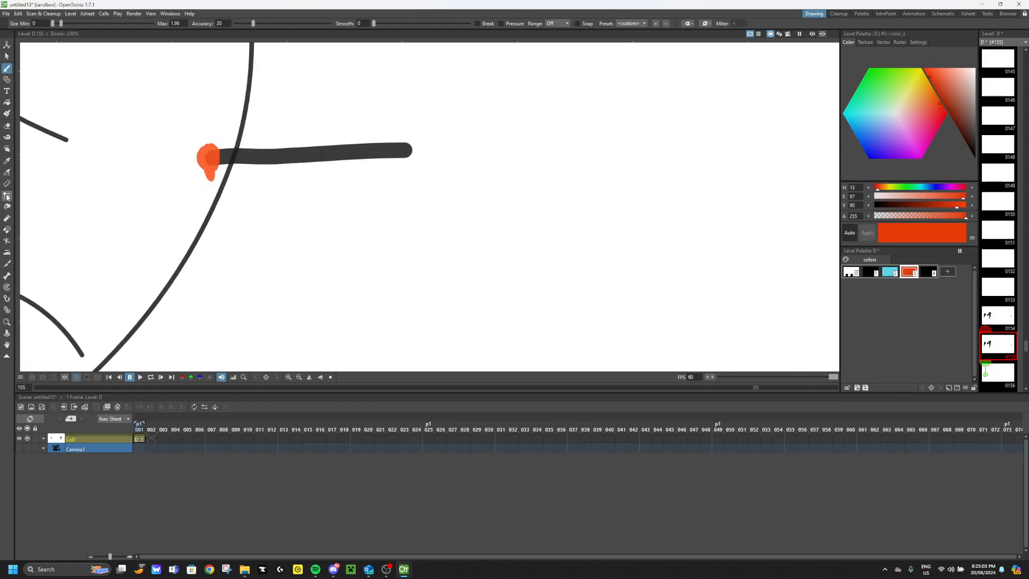
pyautogui.click(7, 196)
pyautogui.moveTo(212, 180); pyautogui.dragTo(216, 196)
pyautogui.moveTo(209, 180); pyautogui.dragTo(206, 203)
# Paste the figures with the blood drips into drawing 172.
pyautogui.scroll(-6, 999, 332)
pyautogui.click(6, 56)
pyautogui.scroll(6, 996, 294)
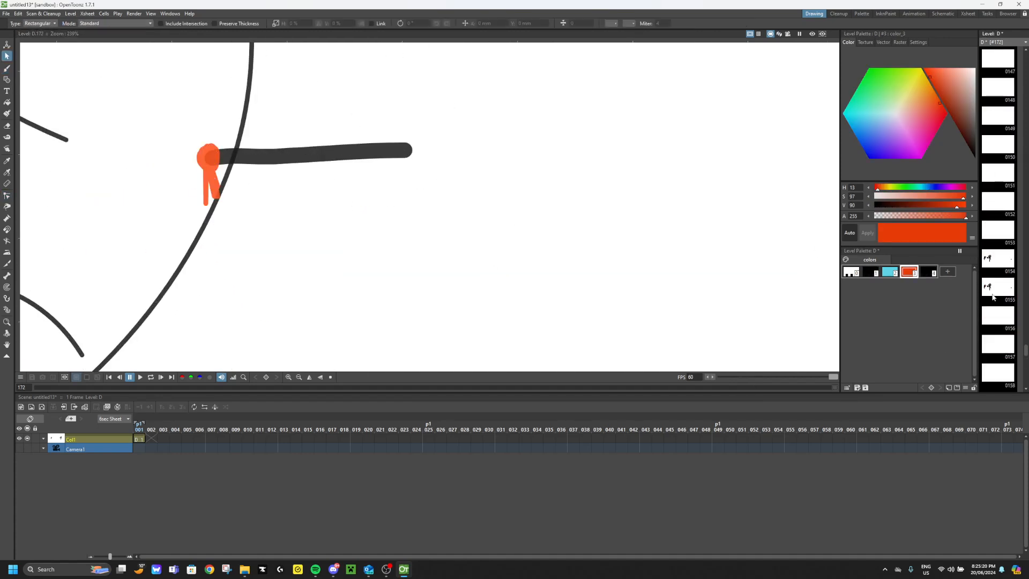
pyautogui.scroll(-6, 995, 295)
pyautogui.click(998, 348)
pyautogui.hotkey('ctrl', 'v')
# Stretch the blood drips on drawing 172 further down and outward by moving their control points.
pyautogui.click(209, 161)
pyautogui.click(7, 196)
pyautogui.moveTo(206, 204)
pyautogui.mouseDown()
pyautogui.moveTo(207, 223)
pyautogui.moveTo(241, 248)
pyautogui.mouseUp()
pyautogui.moveTo(209, 176); pyautogui.dragTo(194, 306)
pyautogui.scroll(-7, 345, 212)
pyautogui.scroll(4, 283, 217)
pyautogui.moveTo(316, 231); pyautogui.dragTo(366, 367)
# Pull in the outer end of the bullet stroke, then delete the bullet from the wounded figure's head.
pyautogui.scroll(1, 257, 118)
pyautogui.moveTo(439, 182); pyautogui.dragTo(365, 186)
pyautogui.click(7, 56)
pyautogui.click(343, 186)
pyautogui.press('Delete')
# Generate inbetweens for the range of drawings ending at 172 and play back the result.
pyautogui.scroll(-6, 410, 185)
pyautogui.scroll(6, 998, 214)
pyautogui.click(997, 147)
pyautogui.keyDown('shift'); pyautogui.click(998, 347); pyautogui.keyUp('shift')
pyautogui.click(1010, 292)
pyautogui.click(140, 377)
# Add blank frames to the end of the level, extending it to frame 351.
pyautogui.scroll(4, 388, 182)
pyautogui.click(998, 375)
pyautogui.hotkey('ctrl', 'v')
pyautogui.rightClick(998, 370)
pyautogui.click(965, 330)
pyautogui.click(528, 275)
pyautogui.click(498, 302)
# Select the wounded figure on drawing 172 and rotate it into a fallen position.
pyautogui.click(998, 347)
pyautogui.scroll(-12, 455, 224)
pyautogui.moveTo(340, 154); pyautogui.dragTo(459, 287)
pyautogui.moveTo(455, 290)
pyautogui.mouseDown()
pyautogui.moveTo(472, 203)
pyautogui.moveTo(397, 266)
pyautogui.mouseUp()
# Reshape the blood strokes on the fallen figure's head with the Control Point Editor.
pyautogui.scroll(12, 414, 214)
pyautogui.click(7, 195)
pyautogui.moveTo(392, 219); pyautogui.dragTo(385, 297)
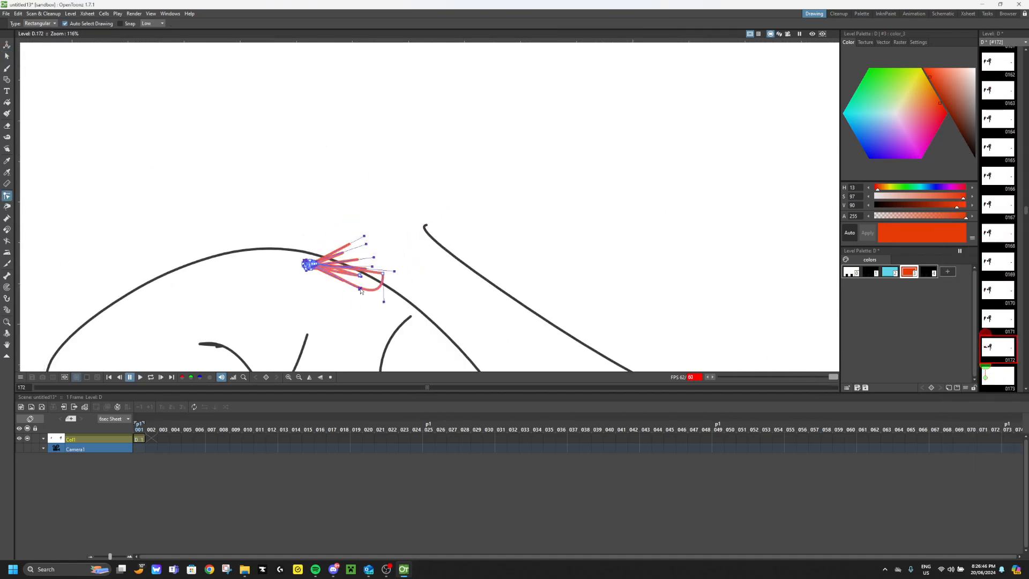
pyautogui.click(218, 122)
# Reposition the control points of the fallen figure's strokes to complete its lying pose on drawing 172.
pyautogui.scroll(-8, 218, 122)
pyautogui.click(410, 236)
pyautogui.moveTo(299, 163); pyautogui.dragTo(543, 277)
pyautogui.moveTo(413, 236)
pyautogui.mouseDown()
pyautogui.moveTo(459, 282)
pyautogui.moveTo(444, 278)
pyautogui.mouseUp()
pyautogui.moveTo(381, 258); pyautogui.dragTo(405, 308)
pyautogui.moveTo(444, 278); pyautogui.dragTo(444, 312)
pyautogui.scroll(-3, 446, 301)
pyautogui.scroll(11, 325, 276)
pyautogui.moveTo(219, 344); pyautogui.dragTo(137, 232)
pyautogui.scroll(-5, 385, 230)
pyautogui.moveTo(268, 344)
pyautogui.mouseDown()
pyautogui.moveTo(322, 248)
pyautogui.moveTo(409, 233)
pyautogui.mouseUp()
pyautogui.scroll(-7, 59, 329)
# Select a range of drawings reaching to the end of the level and run the inbetween on it.
pyautogui.scroll(-8, 680, 208)
pyautogui.click(998, 319)
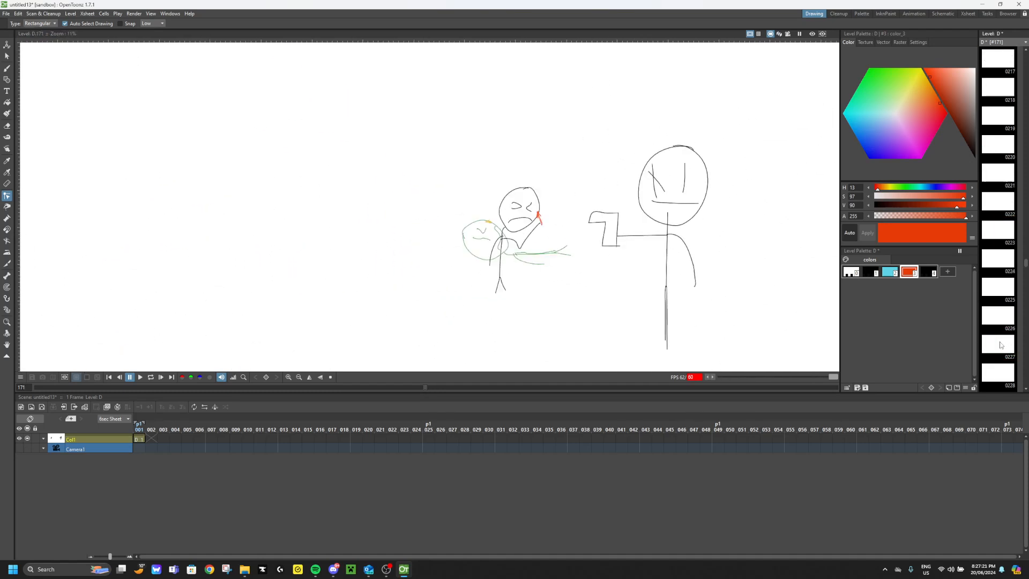
pyautogui.click(998, 347)
pyautogui.click(7, 56)
pyautogui.click(997, 375)
pyautogui.moveTo(1025, 210); pyautogui.dragTo(1025, 381)
pyautogui.keyDown('shift'); pyautogui.click(998, 347); pyautogui.keyUp('shift')
pyautogui.click(1011, 320)
pyautogui.click(497, 295)
# Select the armed figure and move it away from the fallen figure.
pyautogui.scroll(5, 998, 241)
pyautogui.scroll(-5, 998, 241)
pyautogui.scroll(-4, 638, 214)
pyautogui.moveTo(600, 161); pyautogui.dragTo(707, 300)
pyautogui.moveTo(643, 225); pyautogui.dragTo(884, 239)
# Go back to the earlier key drawings, select the range between them and generate the inbetweens.
pyautogui.scroll(10, 627, 228)
pyautogui.scroll(5, 1001, 241)
pyautogui.scroll(10, 1001, 242)
pyautogui.click(998, 229)
pyautogui.scroll(-5, 997, 229)
pyautogui.click(998, 172)
pyautogui.keyDown('shift'); pyautogui.click(998, 258); pyautogui.keyUp('shift')
pyautogui.click(991, 110)
pyautogui.click(998, 258)
pyautogui.scroll(-5, 997, 259)
pyautogui.keyDown('shift'); pyautogui.click(998, 287); pyautogui.keyUp('shift')
pyautogui.click(1011, 172)
# Select the remaining drawings through 351 as the range for inbetweening the final movement.
pyautogui.click(998, 201)
pyautogui.click(997, 230)
pyautogui.scroll(-20, 1000, 286)
pyautogui.keyDown('shift'); pyautogui.click(997, 347); pyautogui.keyUp('shift')
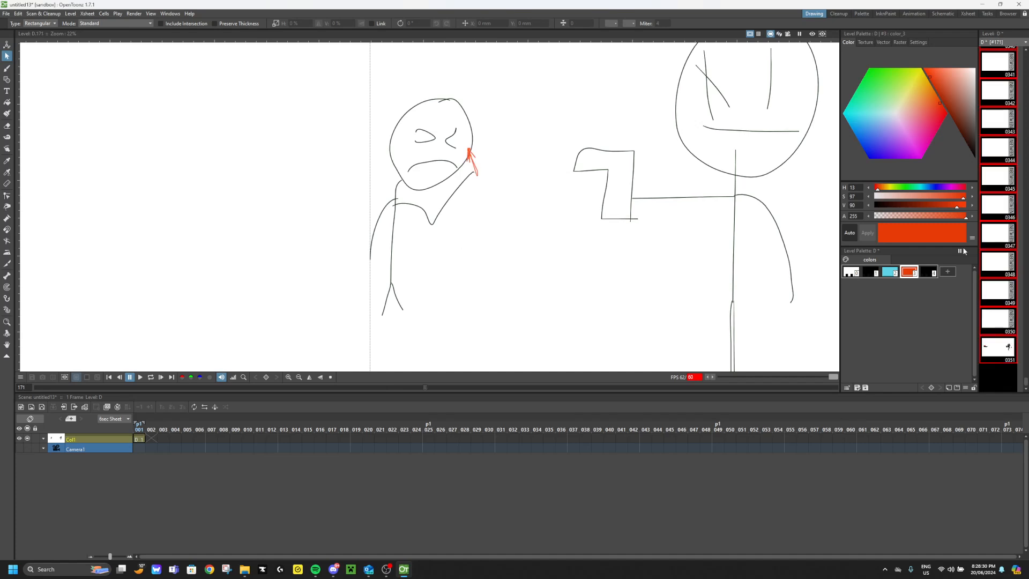
# Play back the whole animation from the first frame to review the scene.
pyautogui.scroll(5, 996, 253)
pyautogui.click(140, 376)
pyautogui.click(109, 377)
pyautogui.scroll(-3, 434, 240)
pyautogui.scroll(-3, 613, 200)
pyautogui.scroll(5, 657, 195)
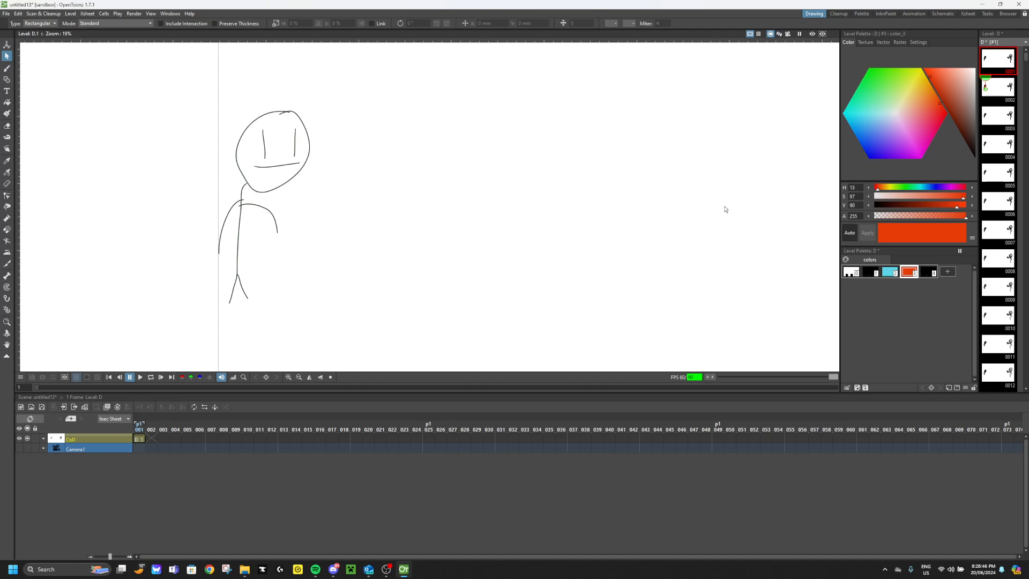
pyautogui.click(139, 377)
pyautogui.scroll(-4, 487, 232)
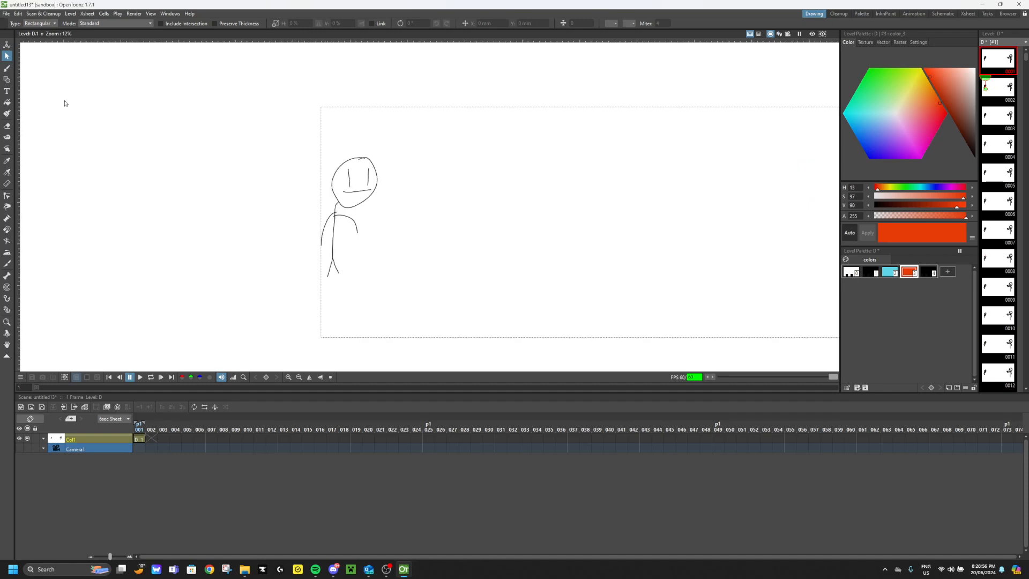
# Draw a red L-shaped mark above and beside the unarmed figure, outside the camera frame, on drawing 1 with the Brush tool.
pyautogui.click(7, 79)
pyautogui.click(7, 68)
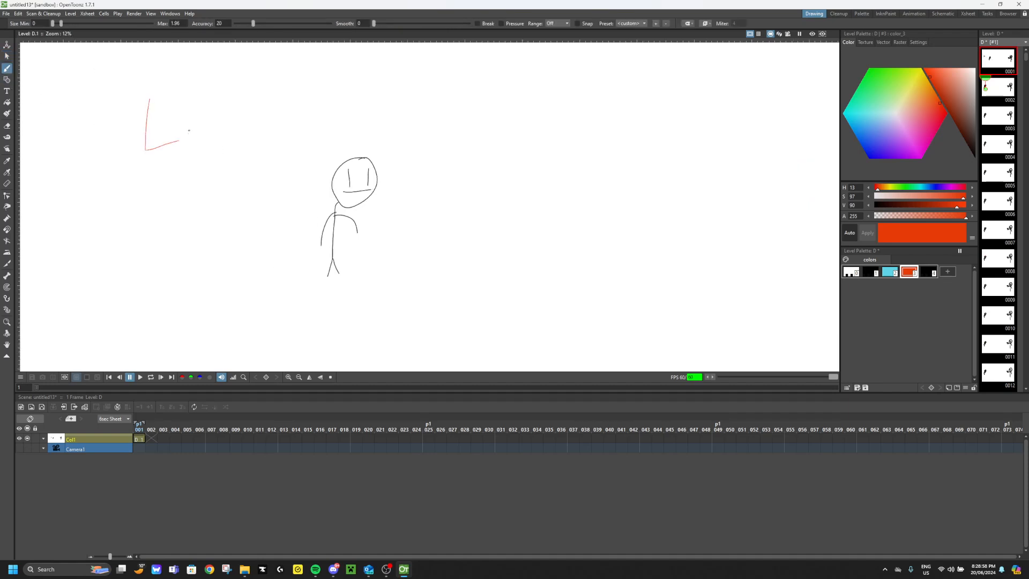